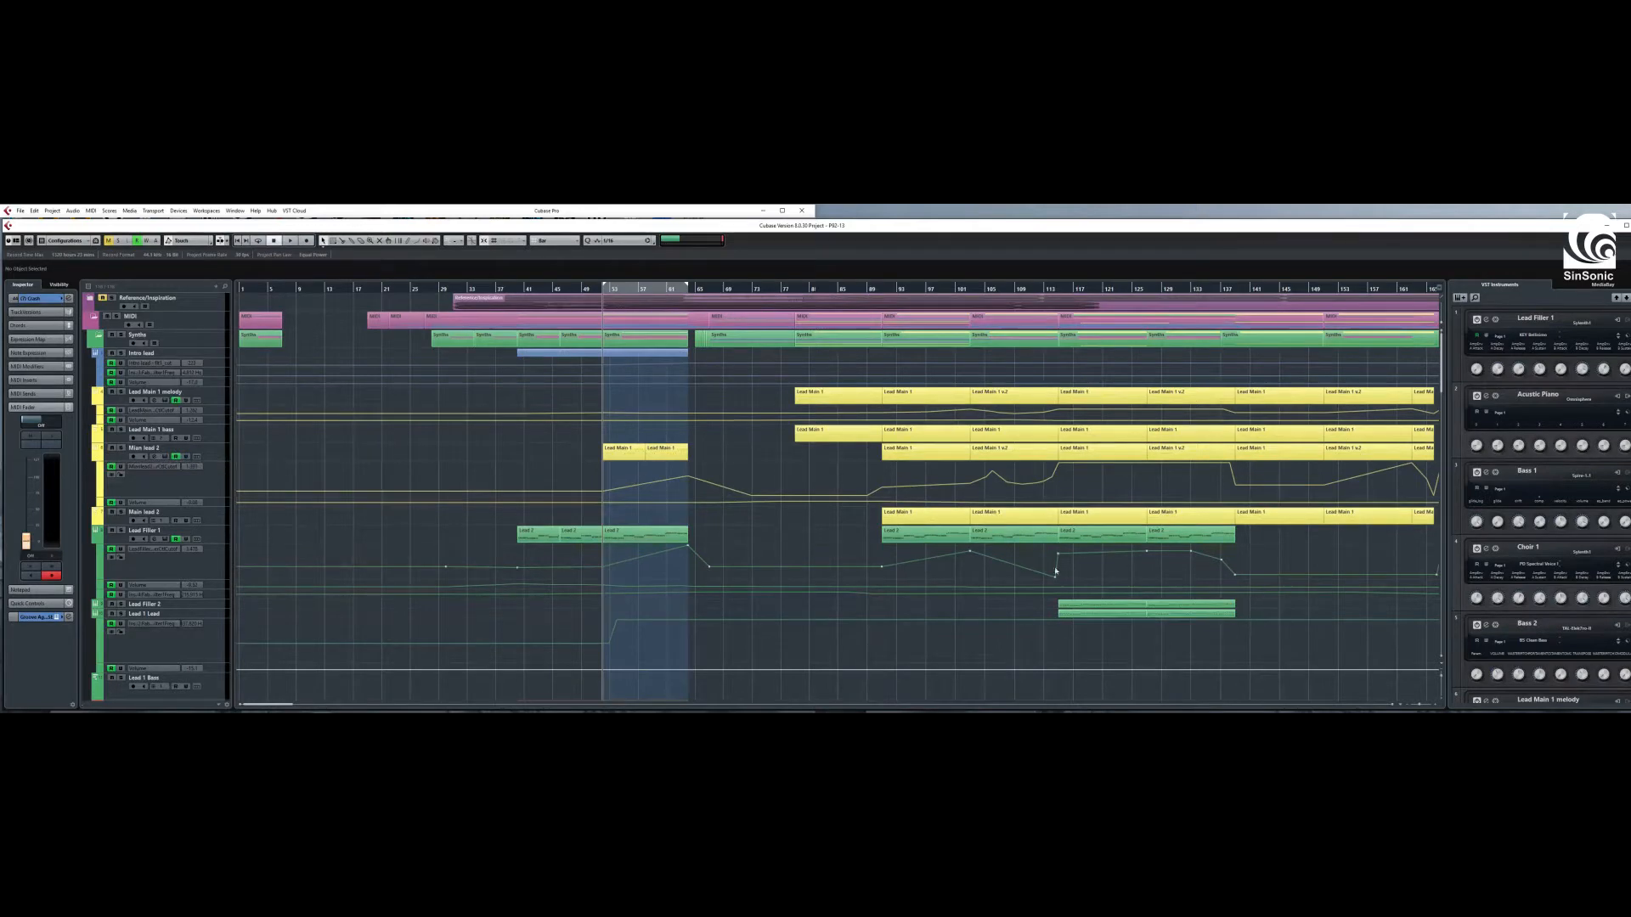
- Show the transport panel, play the arrangement from the start of the marked range and select the Main lead 2 track
key(F2)
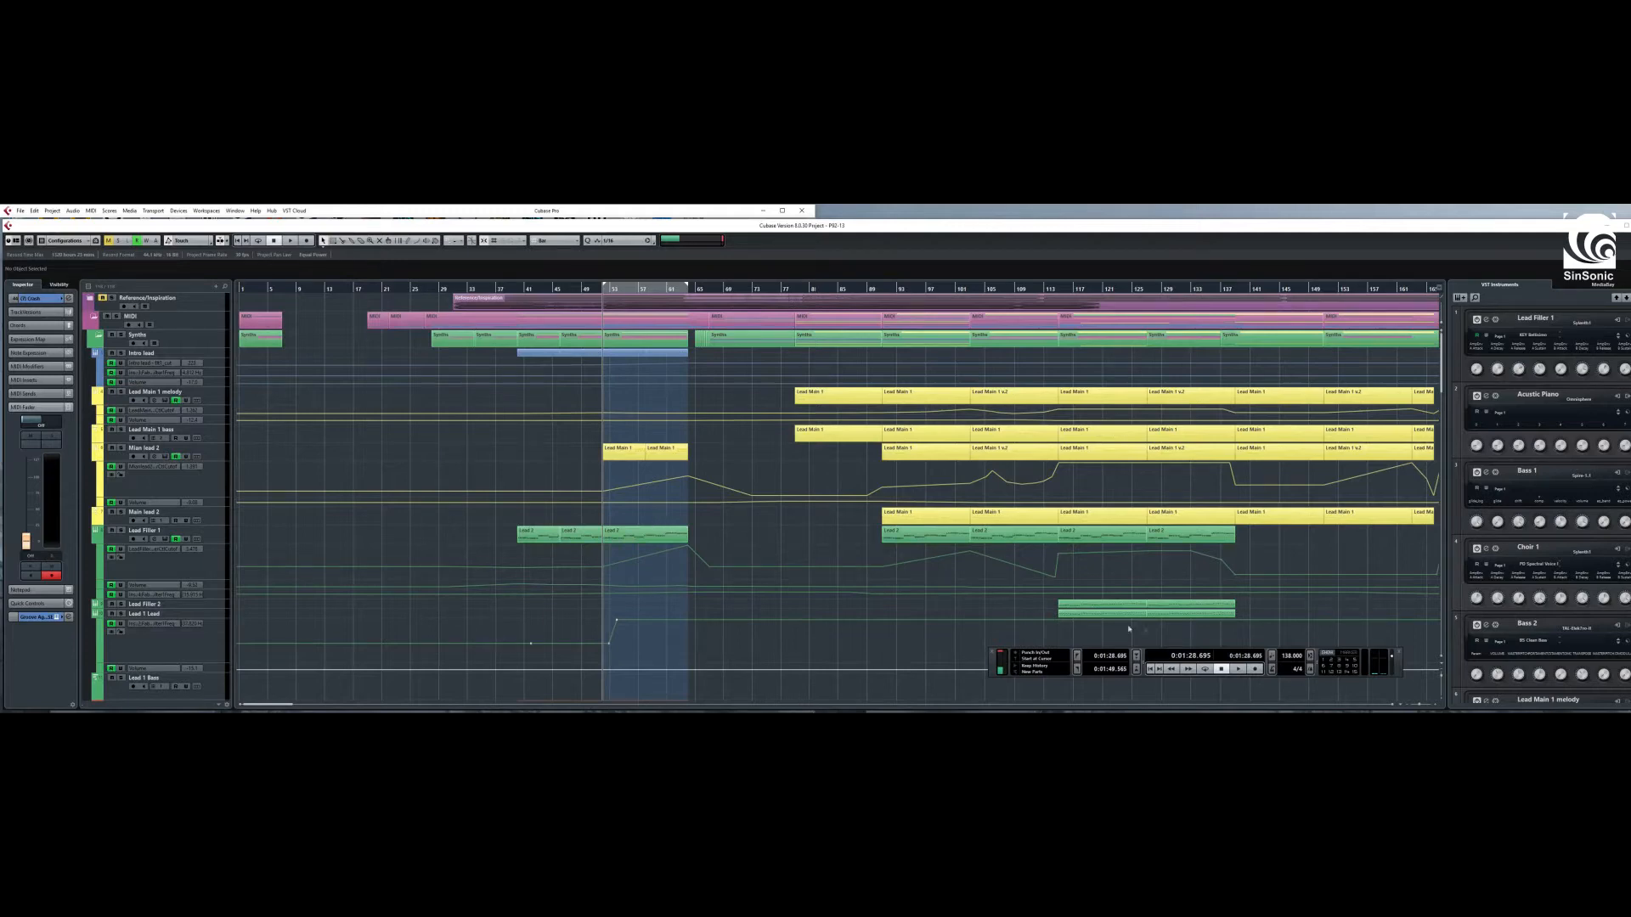
click(1238, 669)
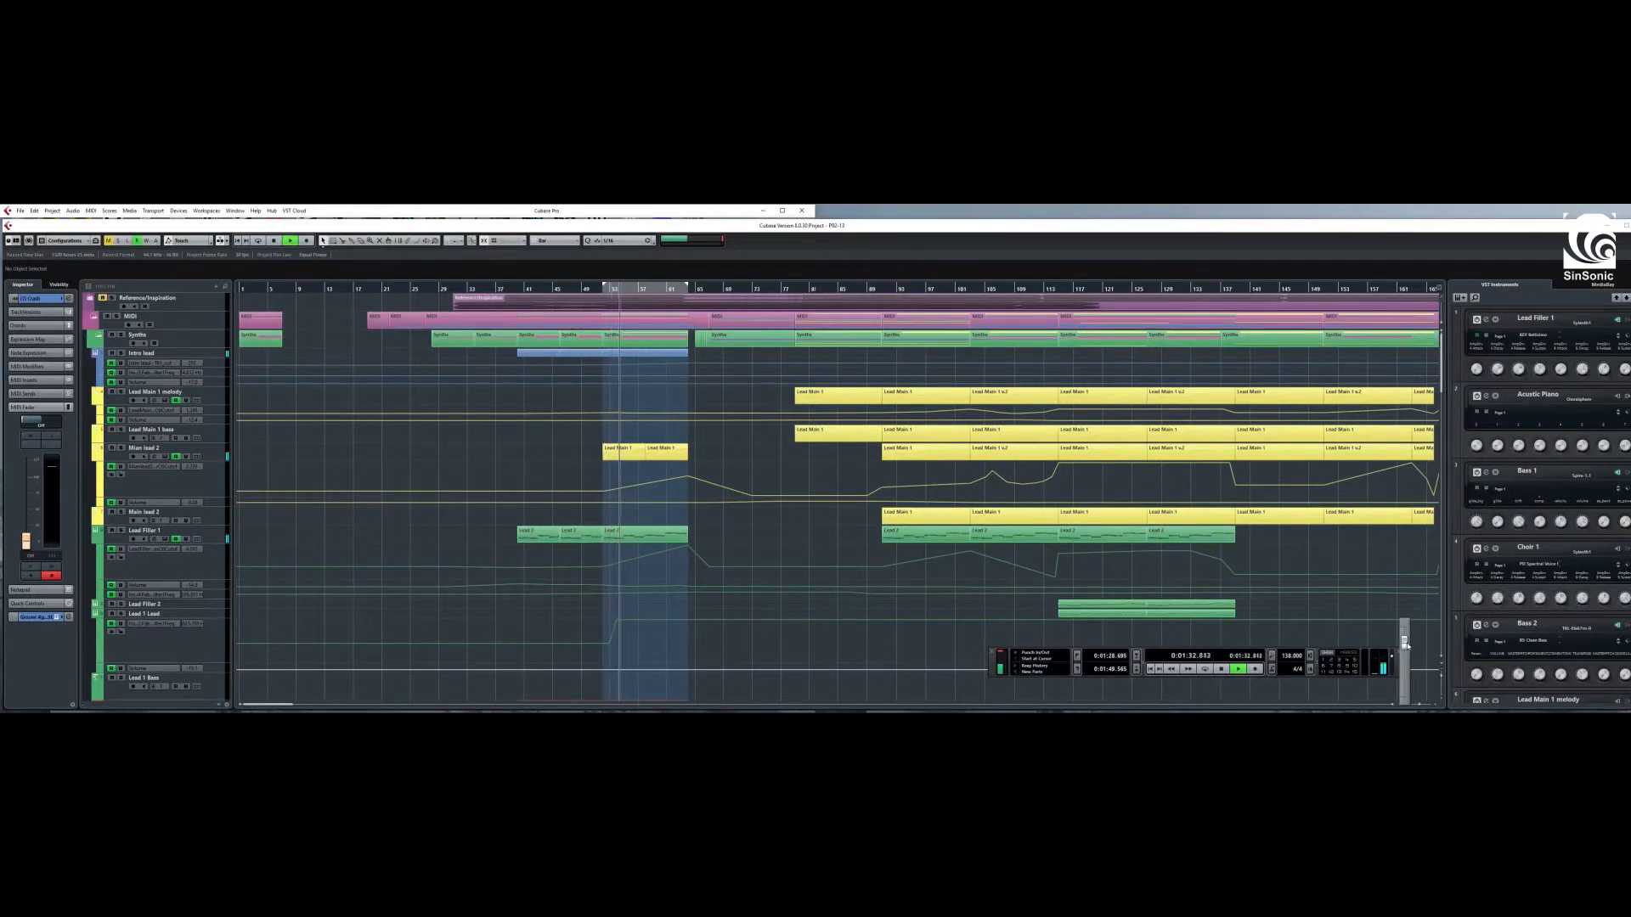
click(255, 464)
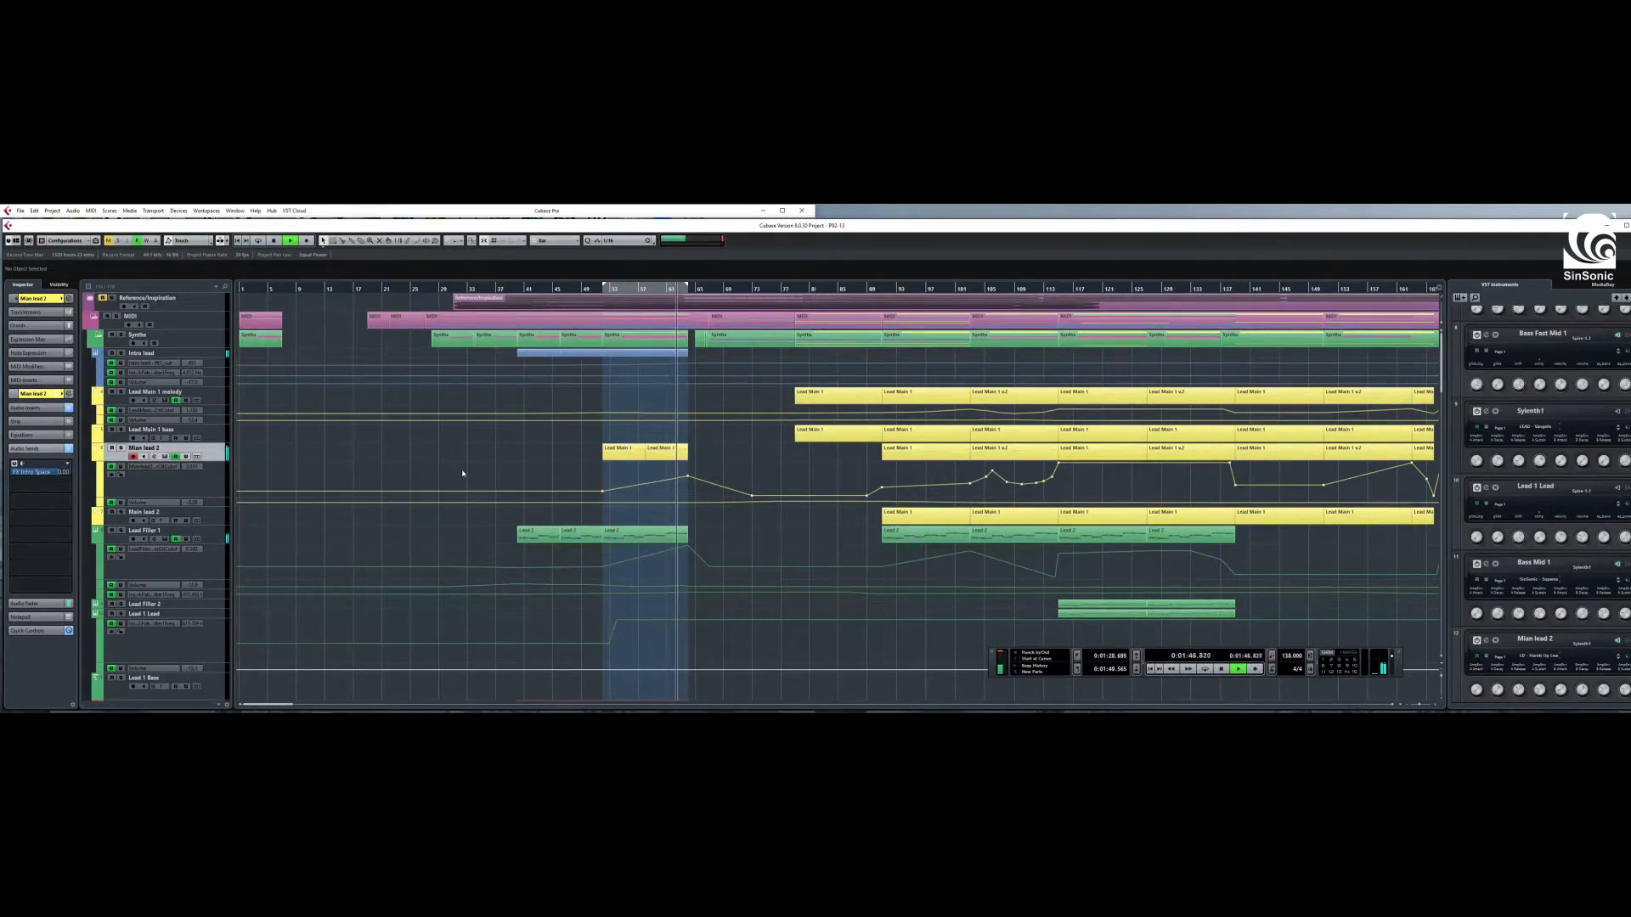
click(1221, 671)
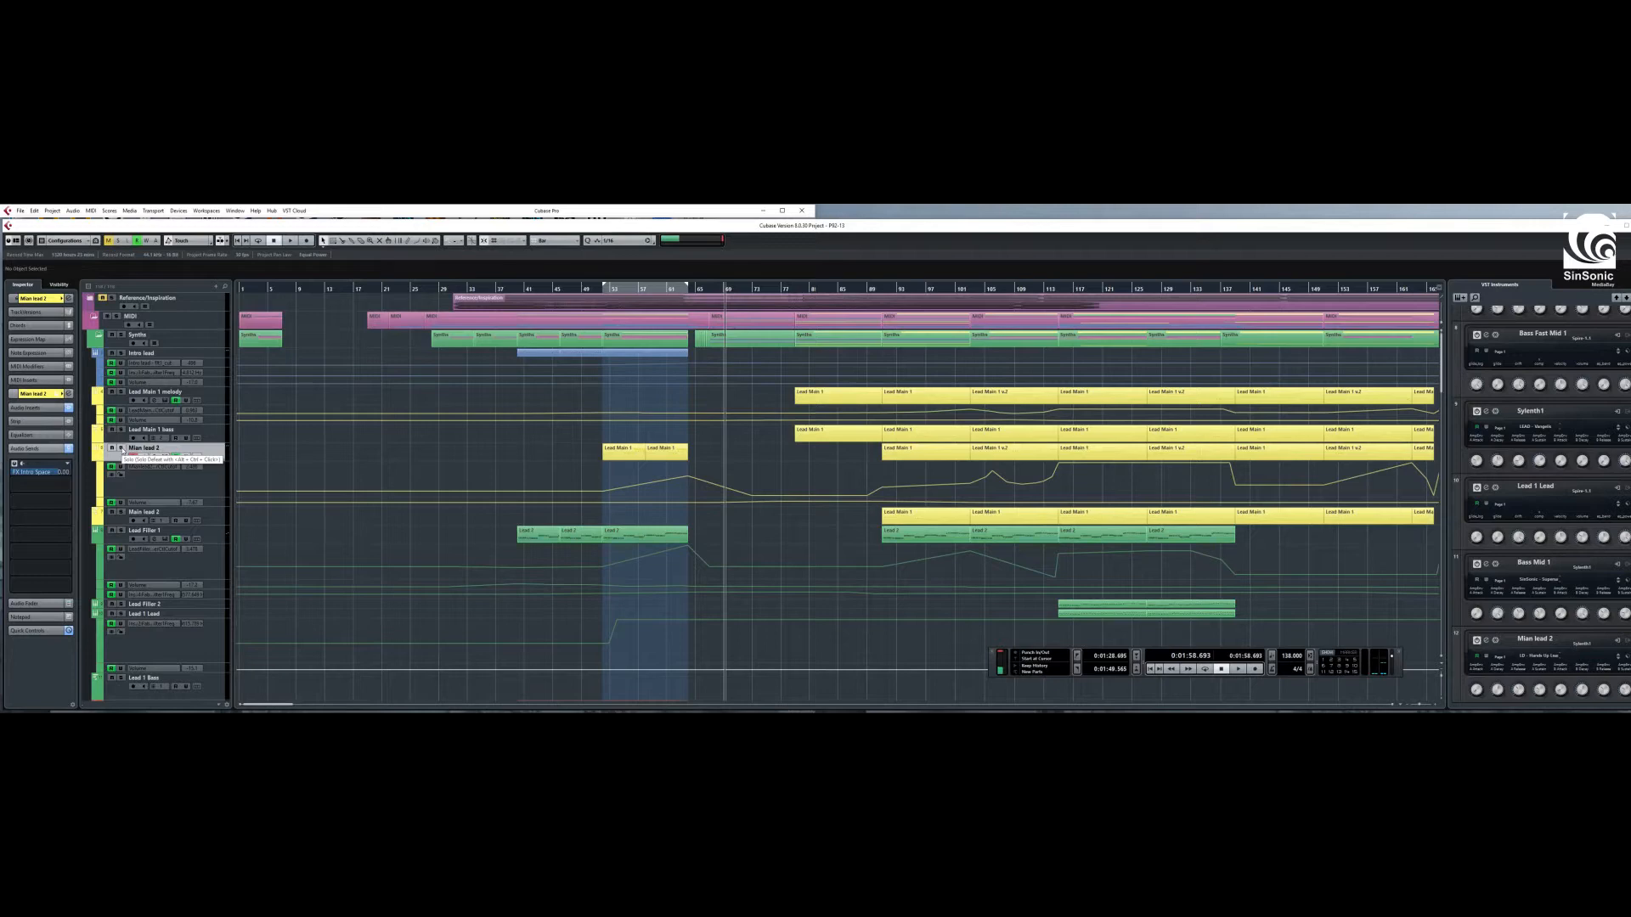
- Solo the Main lead 2 track and play the marked range from its beginning
click(121, 449)
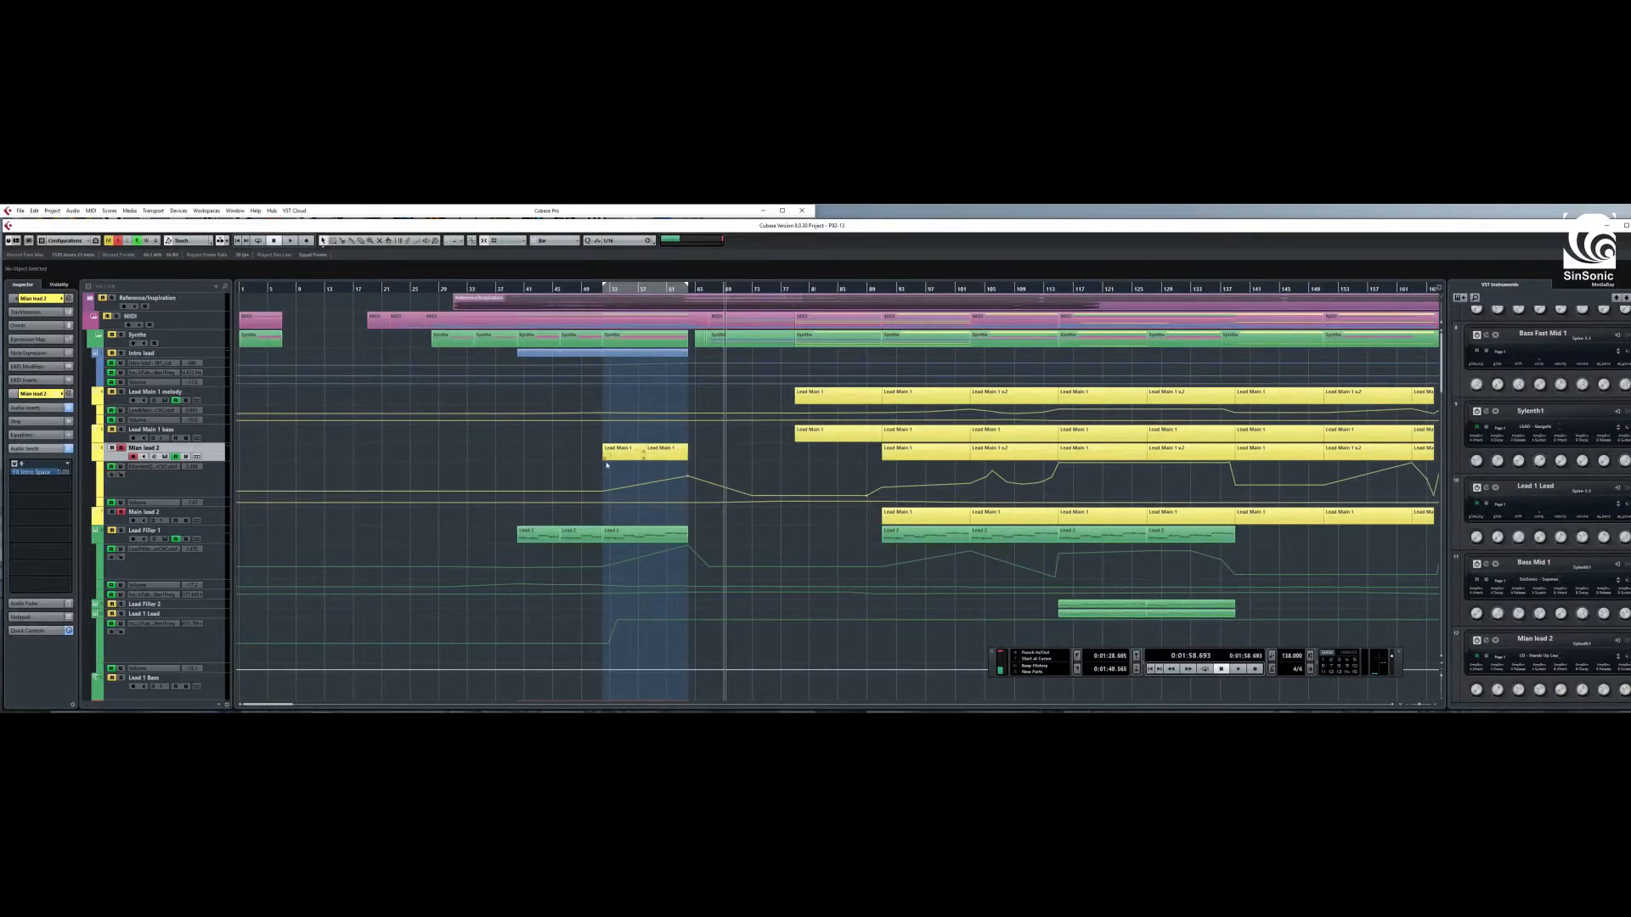
key(space)
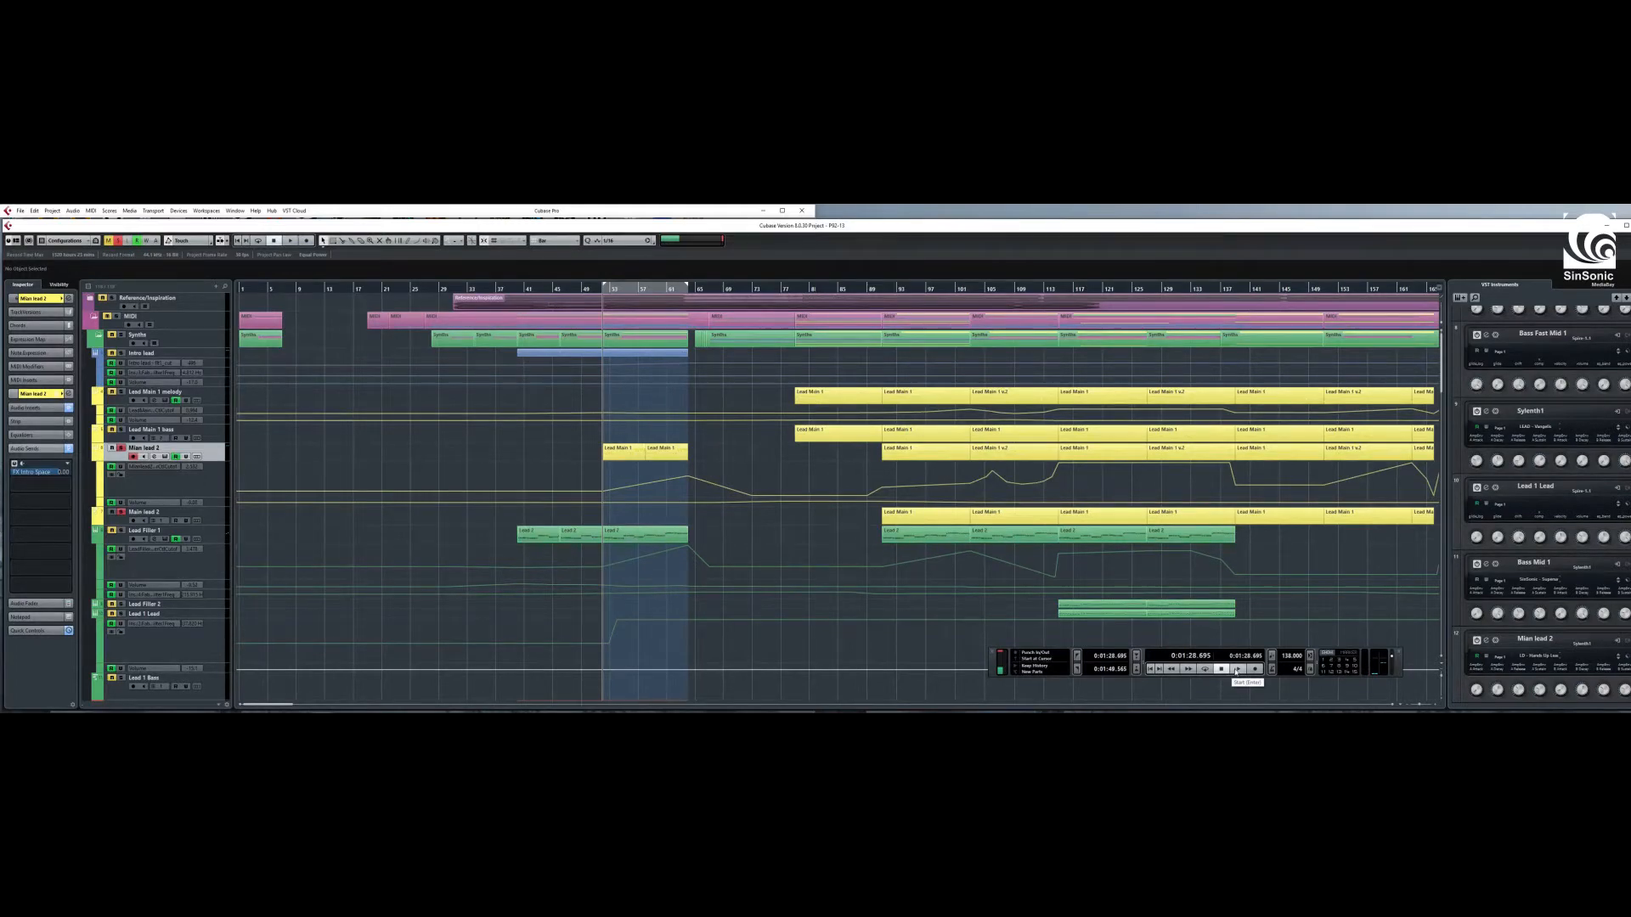
click(1236, 670)
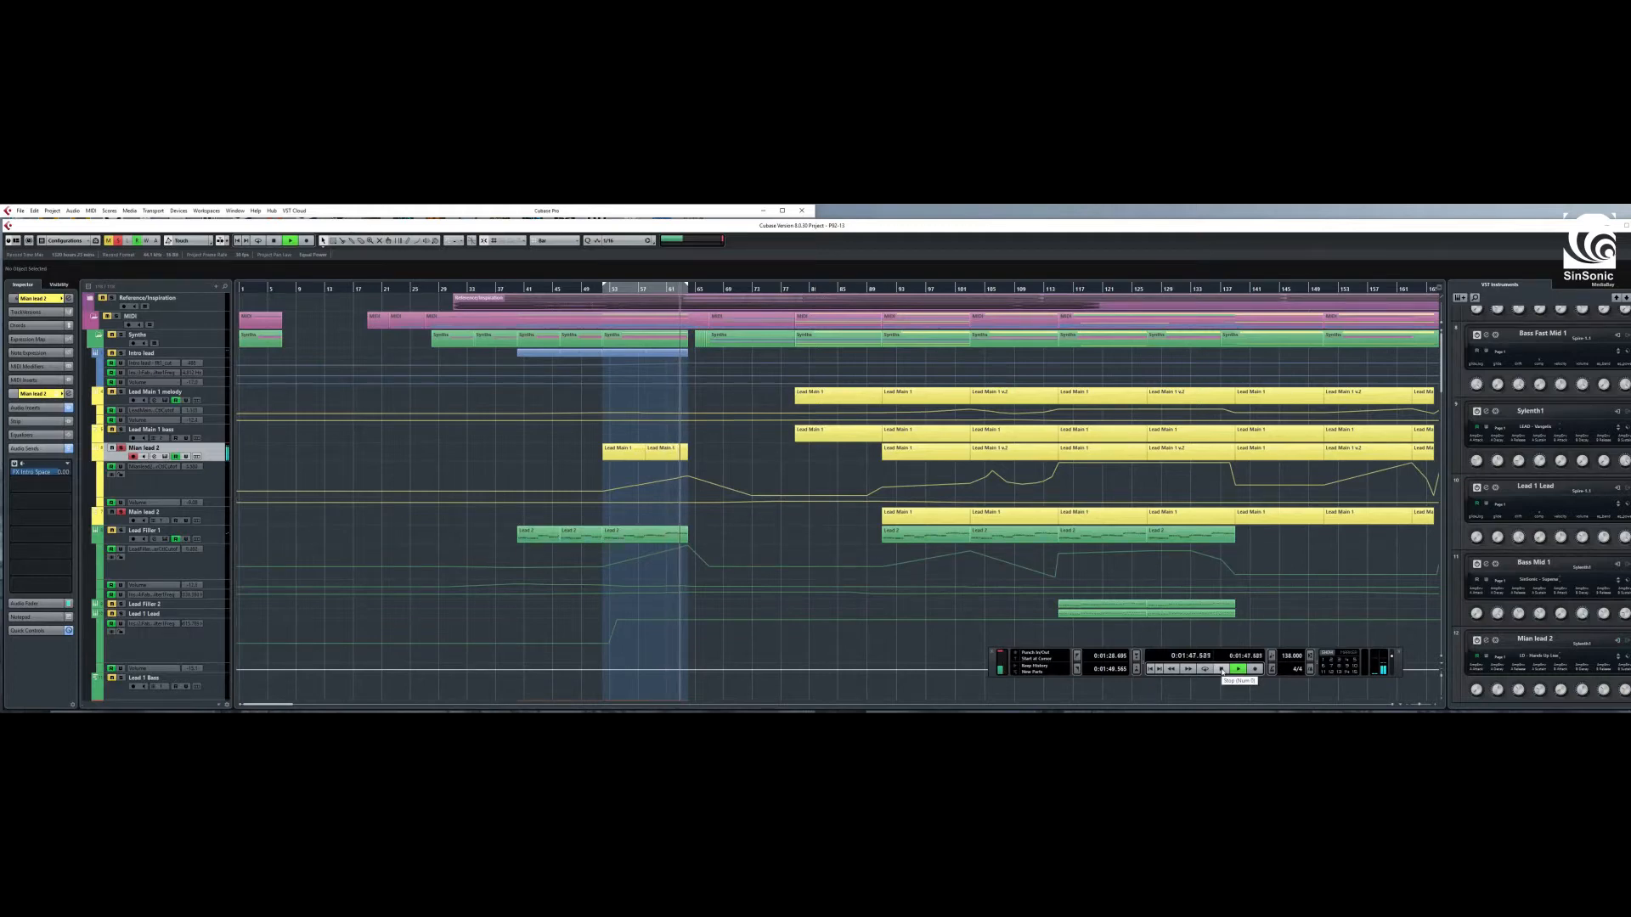
click(1221, 669)
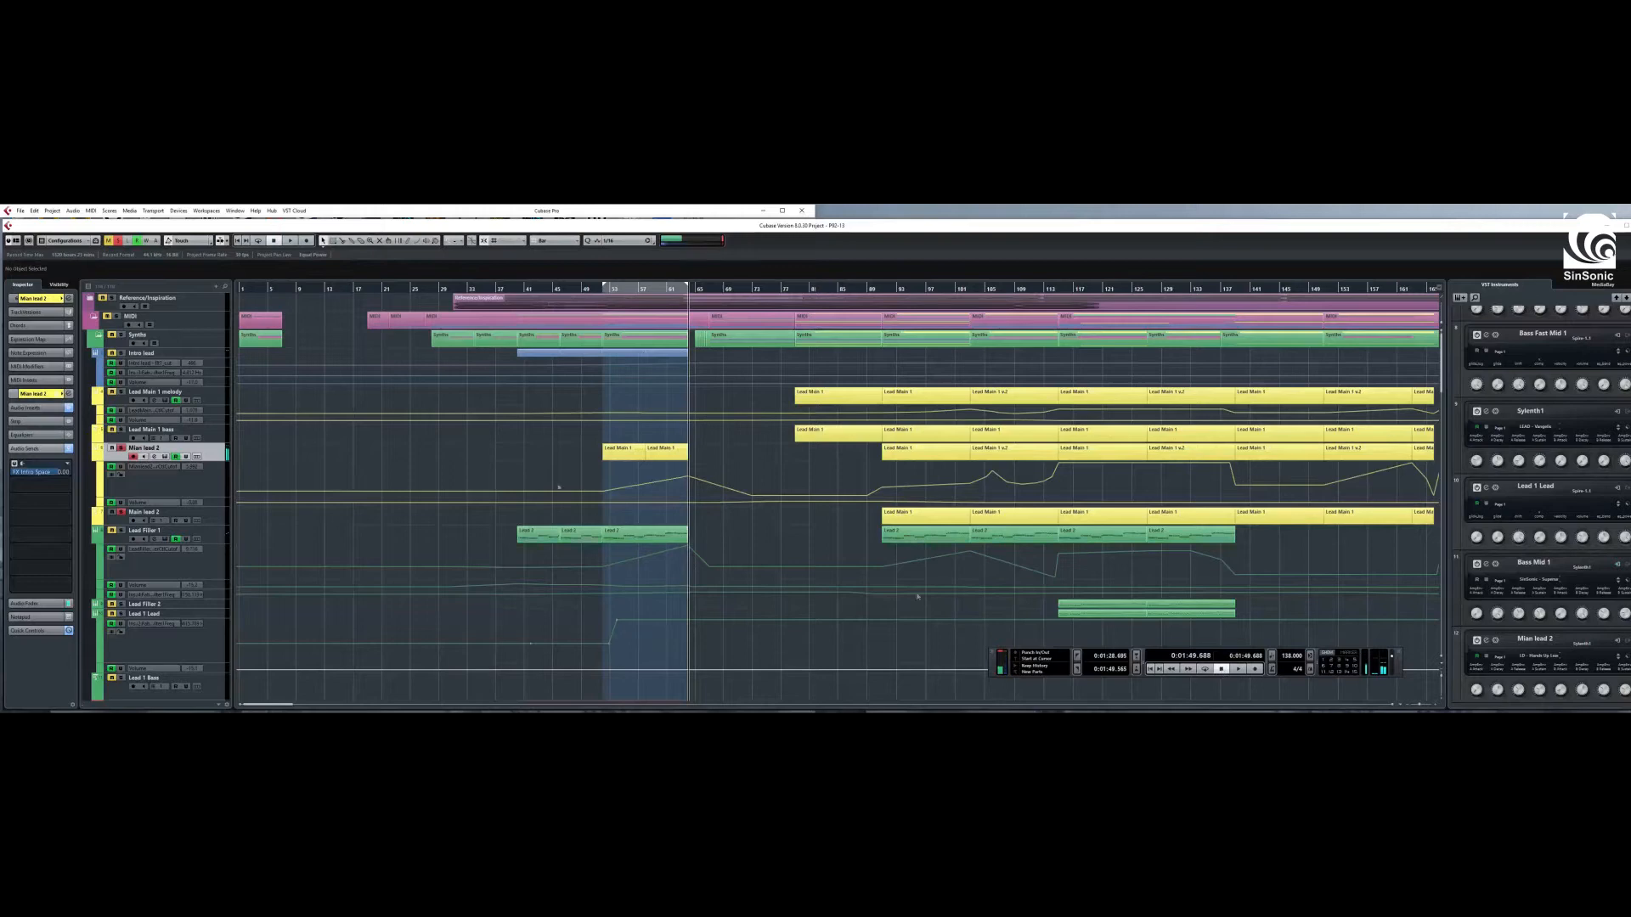
- Open the Sylenth1 editor of Main lead 2 and move it clear of the lead's parts and automation curve
click(178, 485)
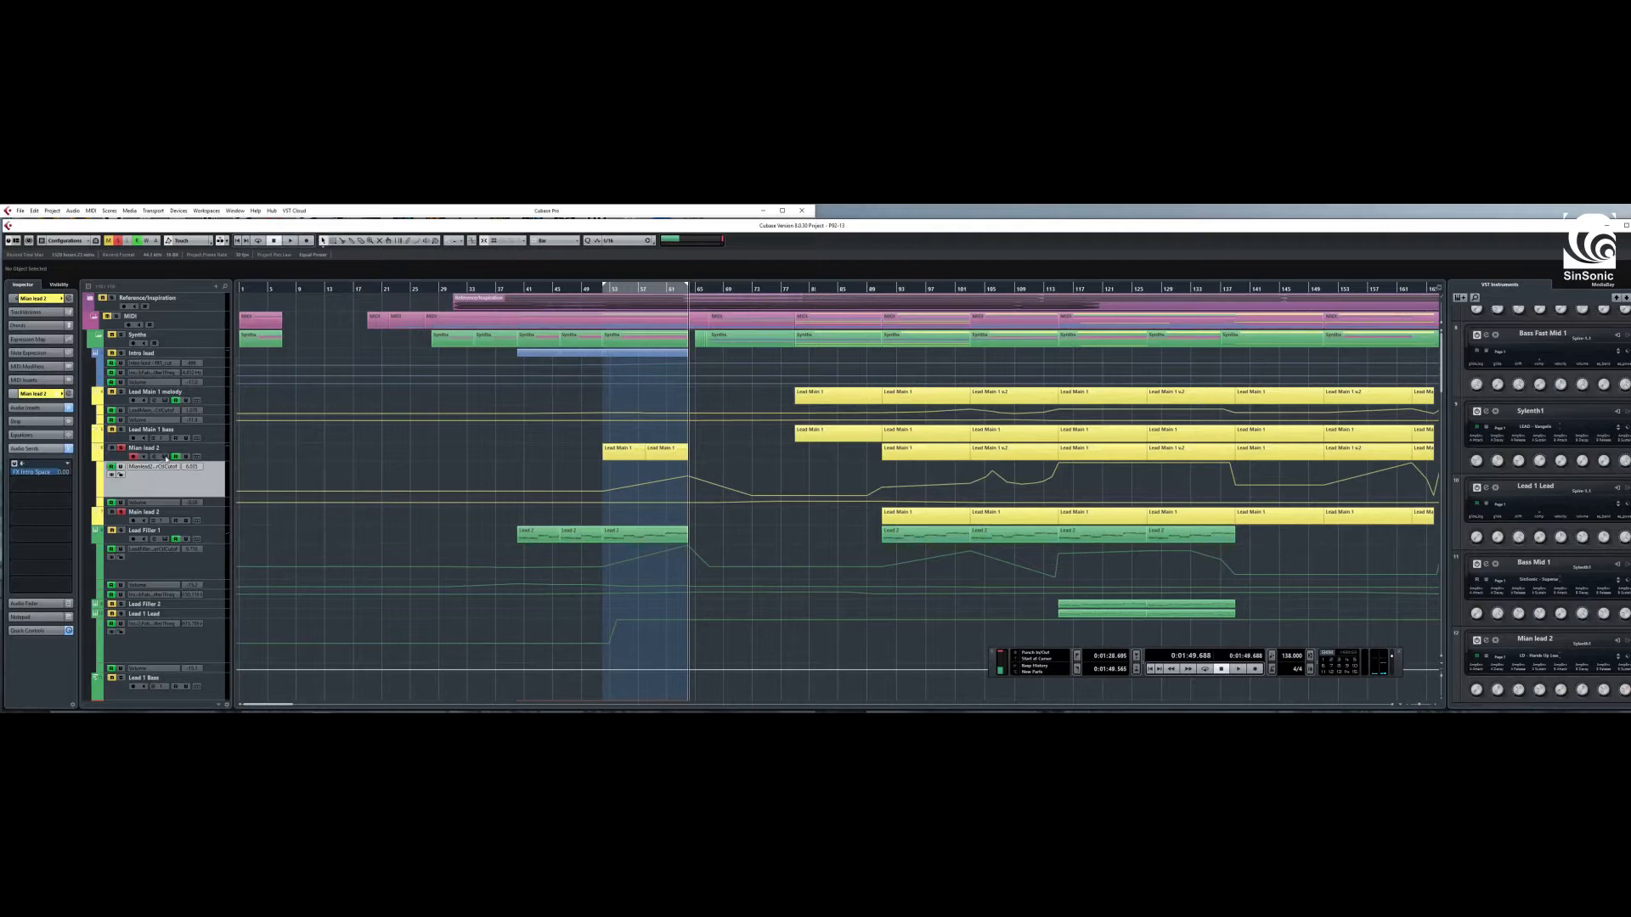
click(166, 456)
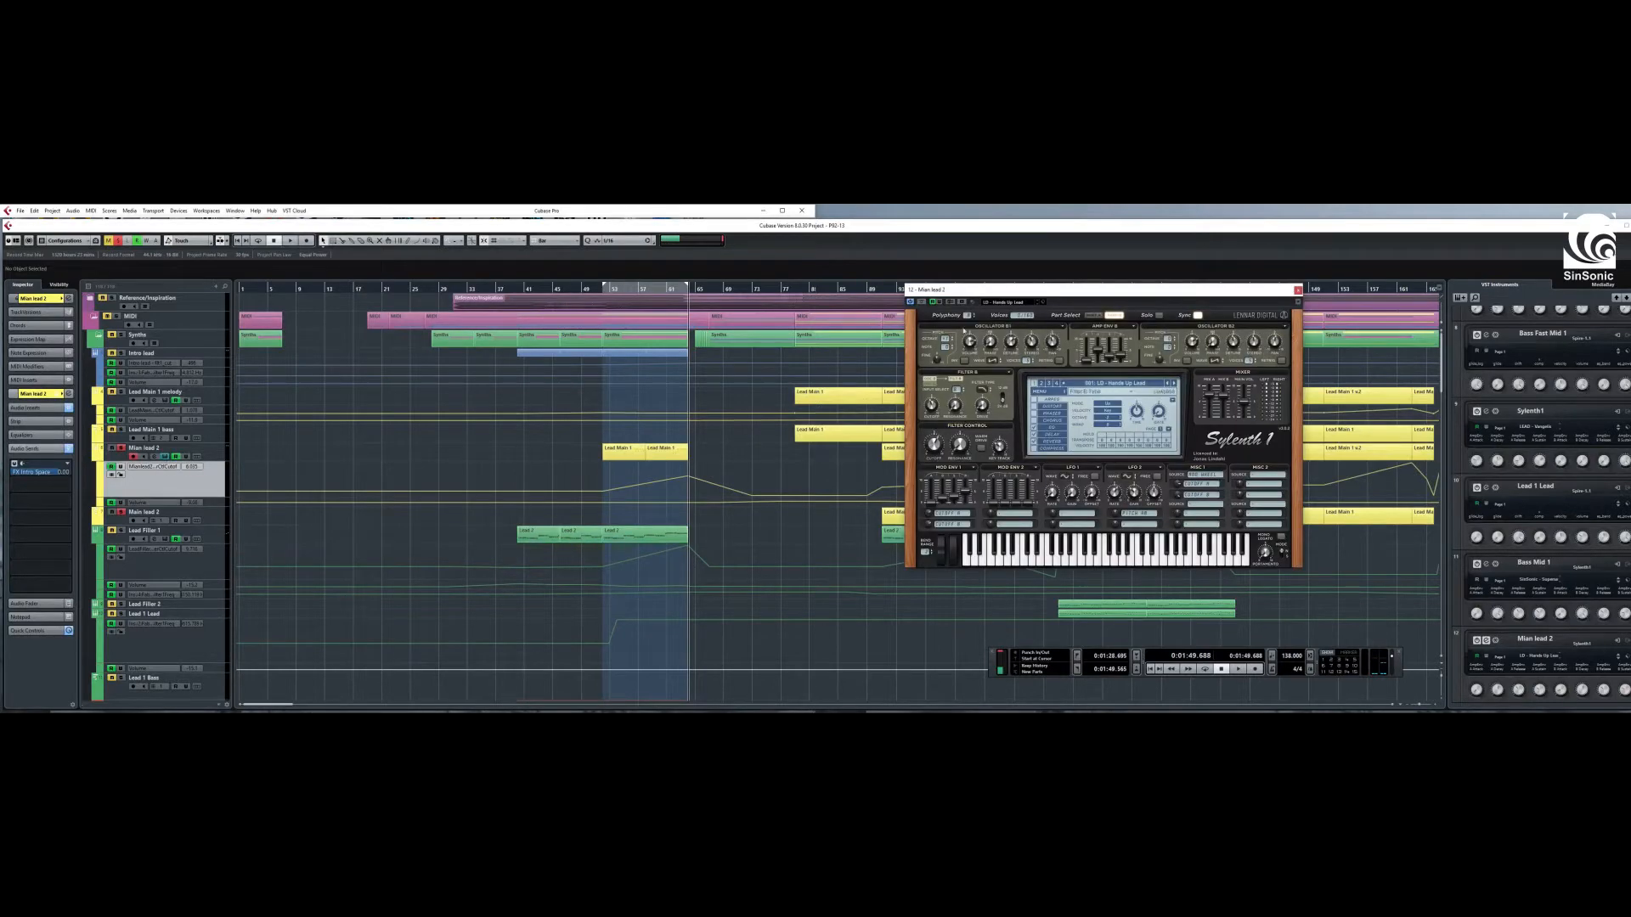
drag(985, 290, 308, 363)
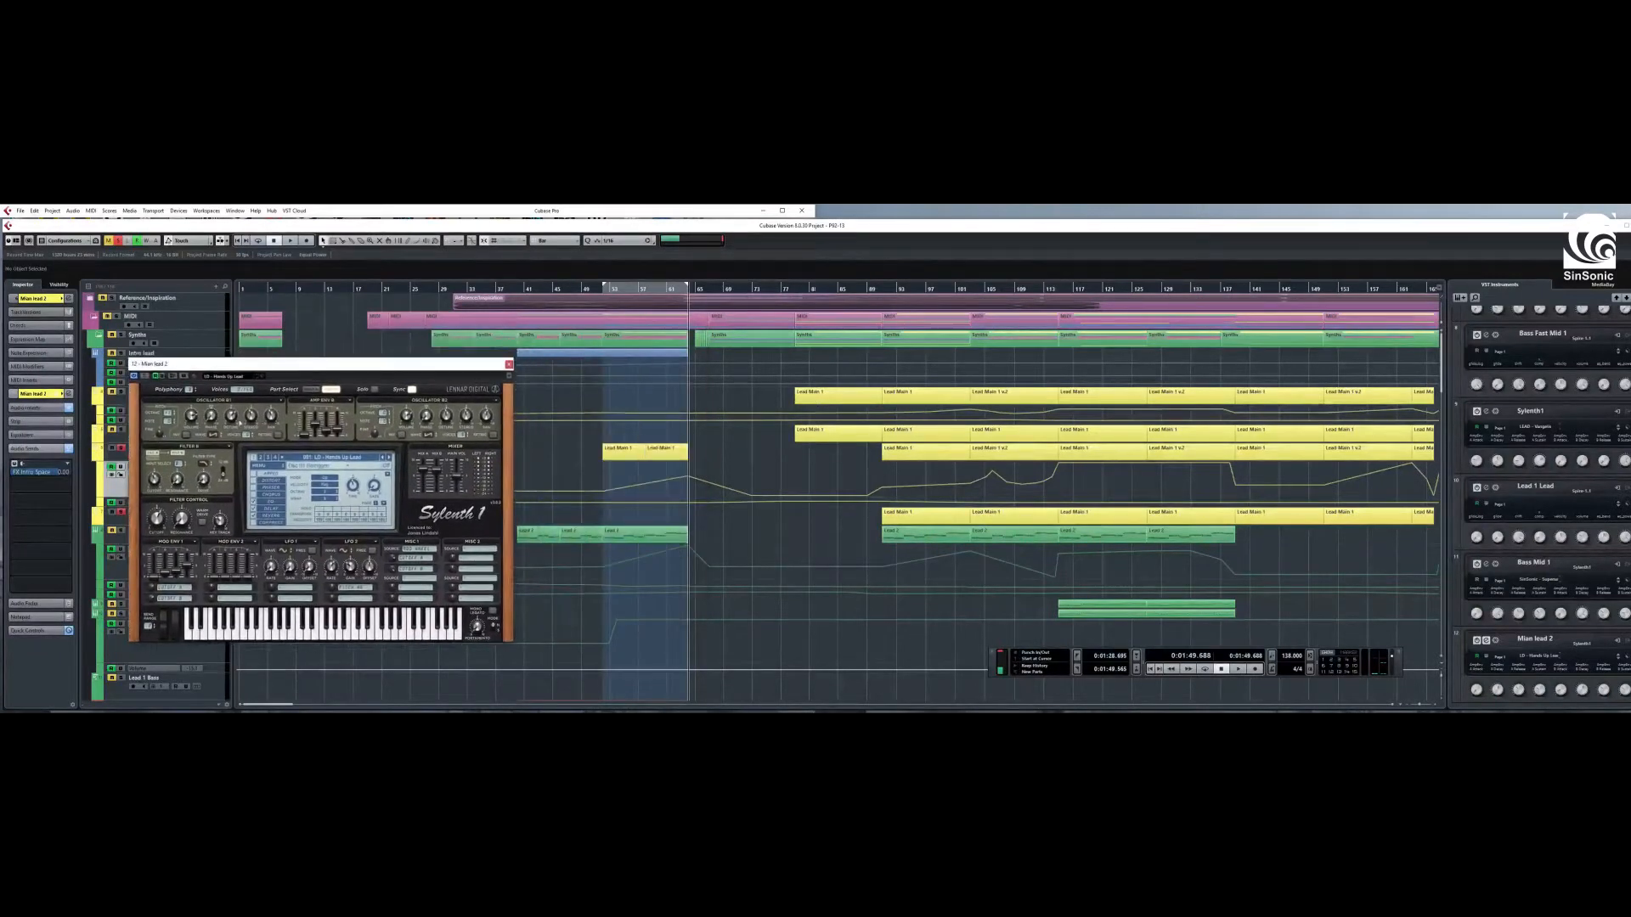
- Play the marked range from its start with the Sylenth1 editor open, and close the editor after listening
click(606, 291)
scroll(549, 562, down, 2)
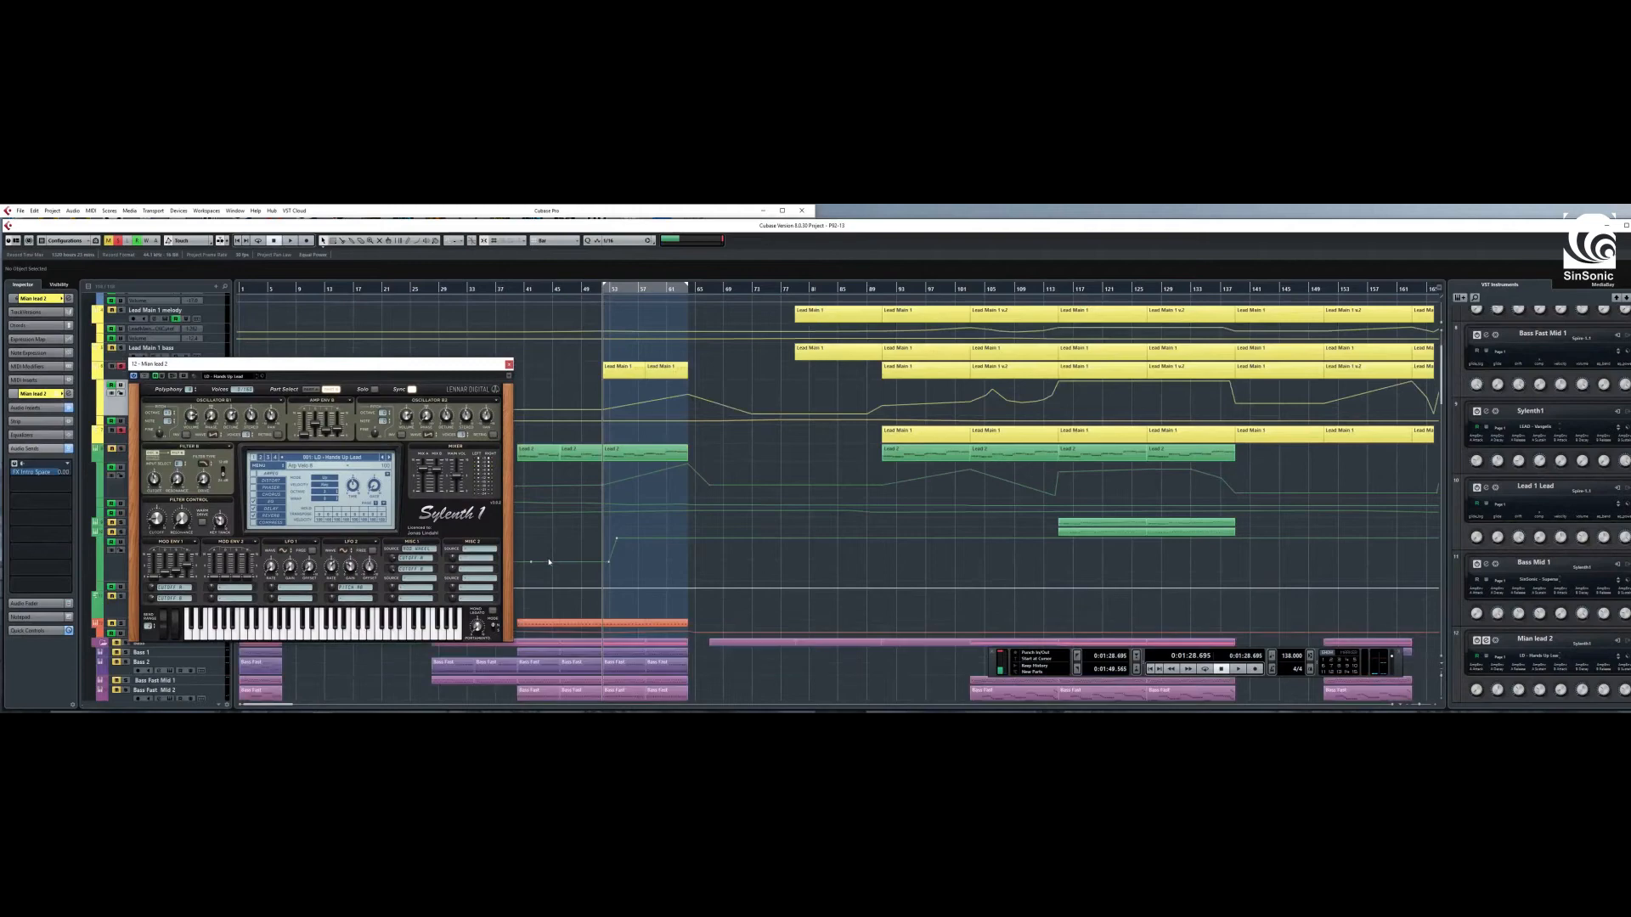
scroll(596, 392, up, 2)
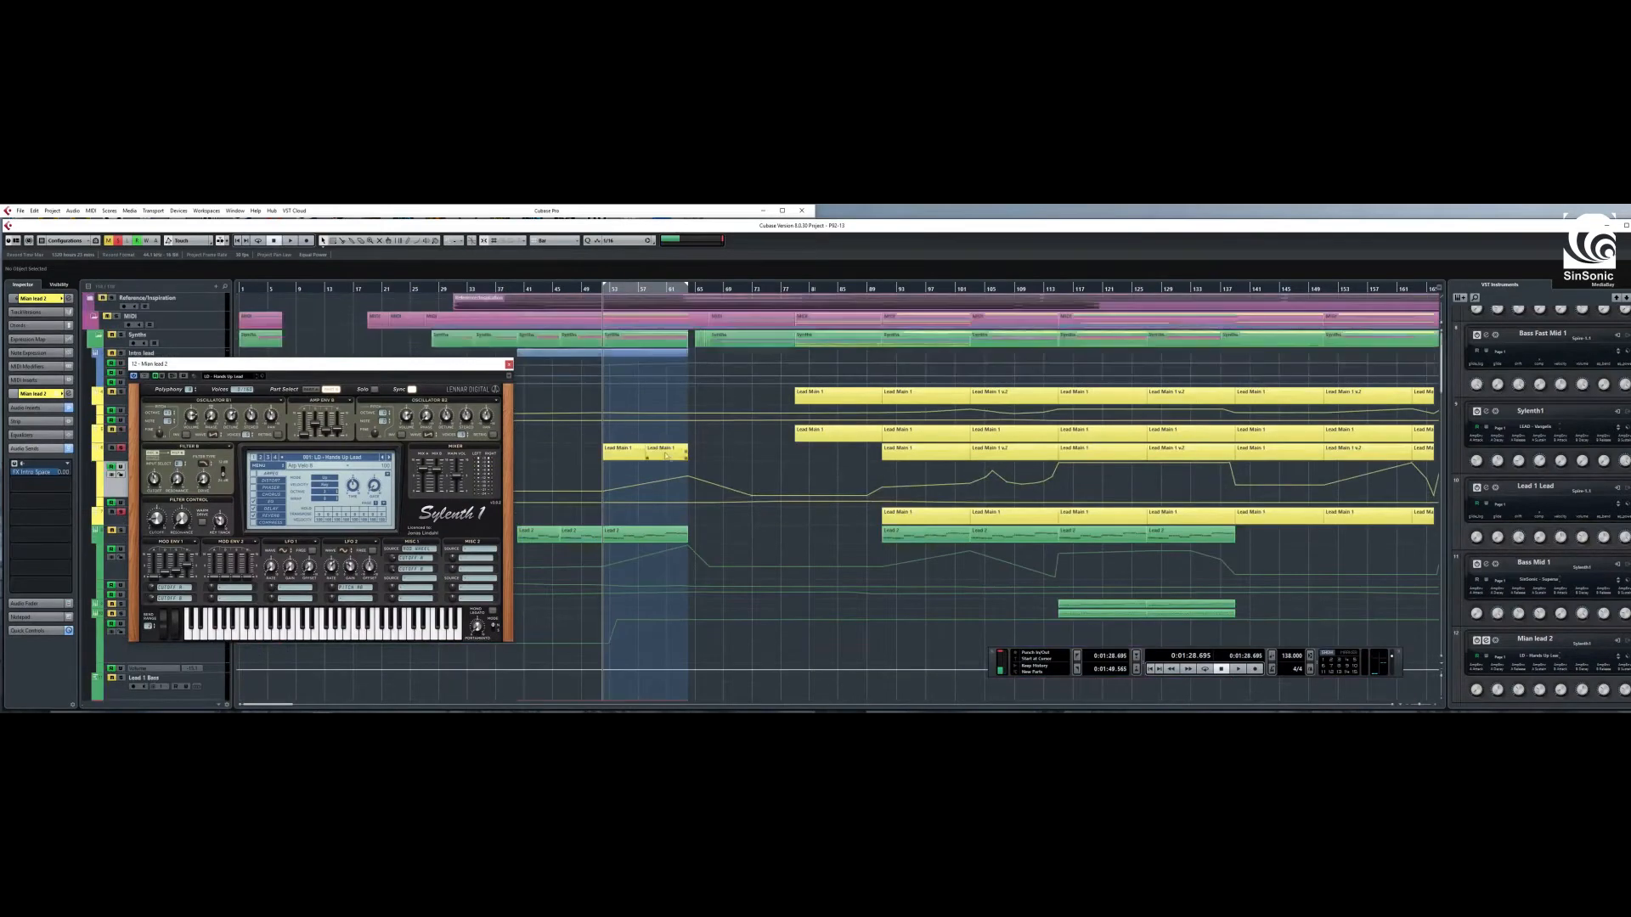
click(1239, 668)
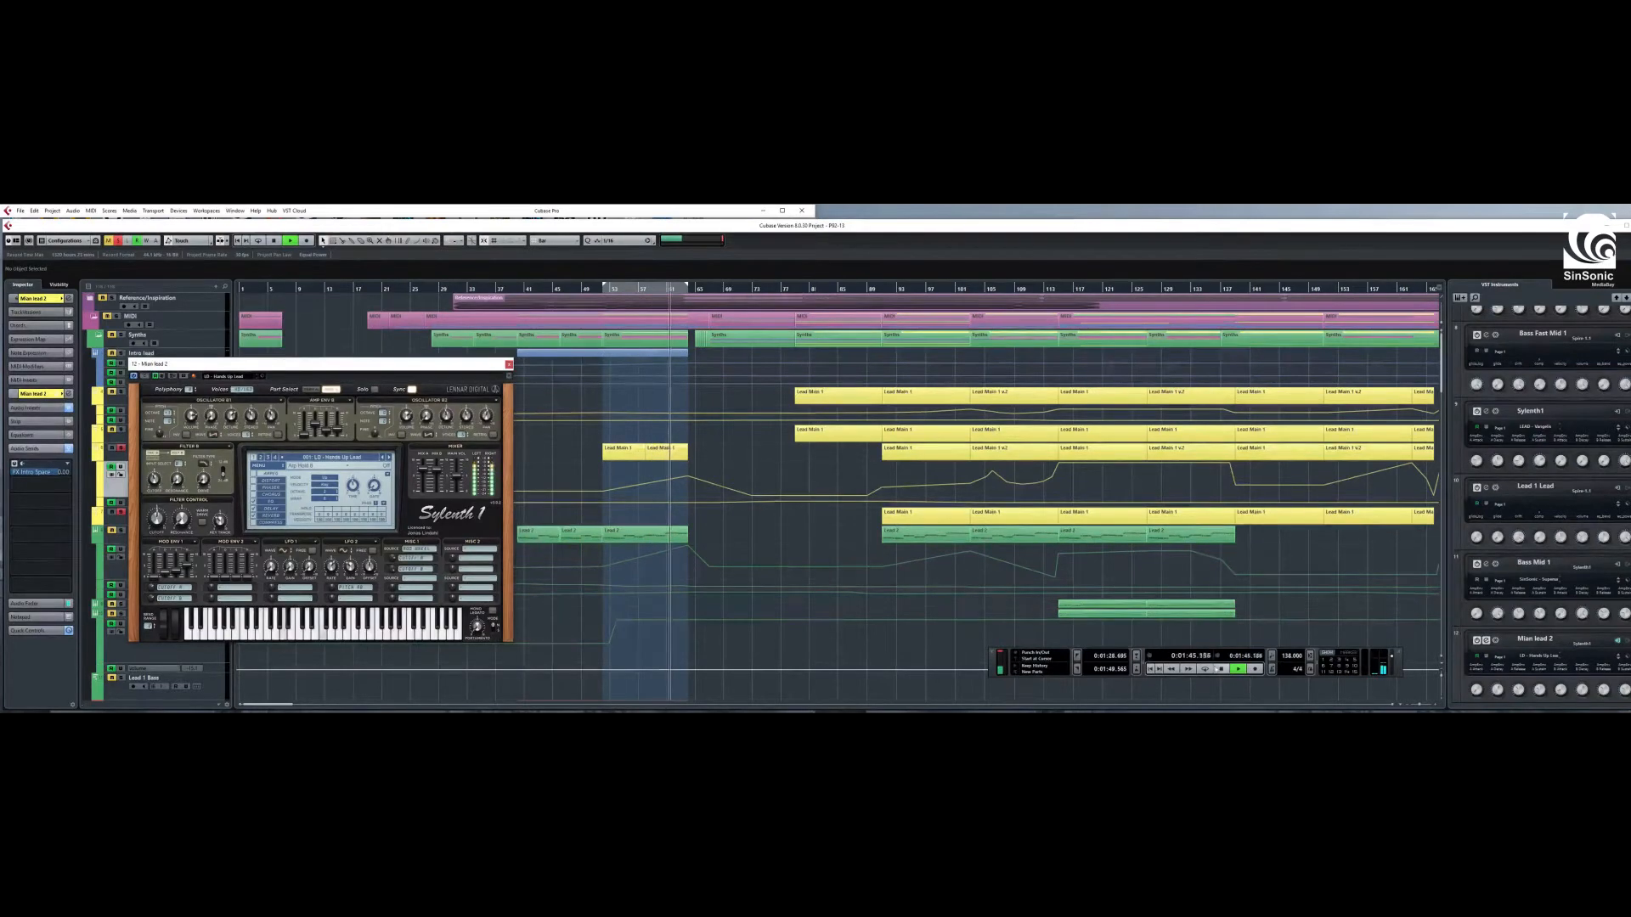
click(1222, 670)
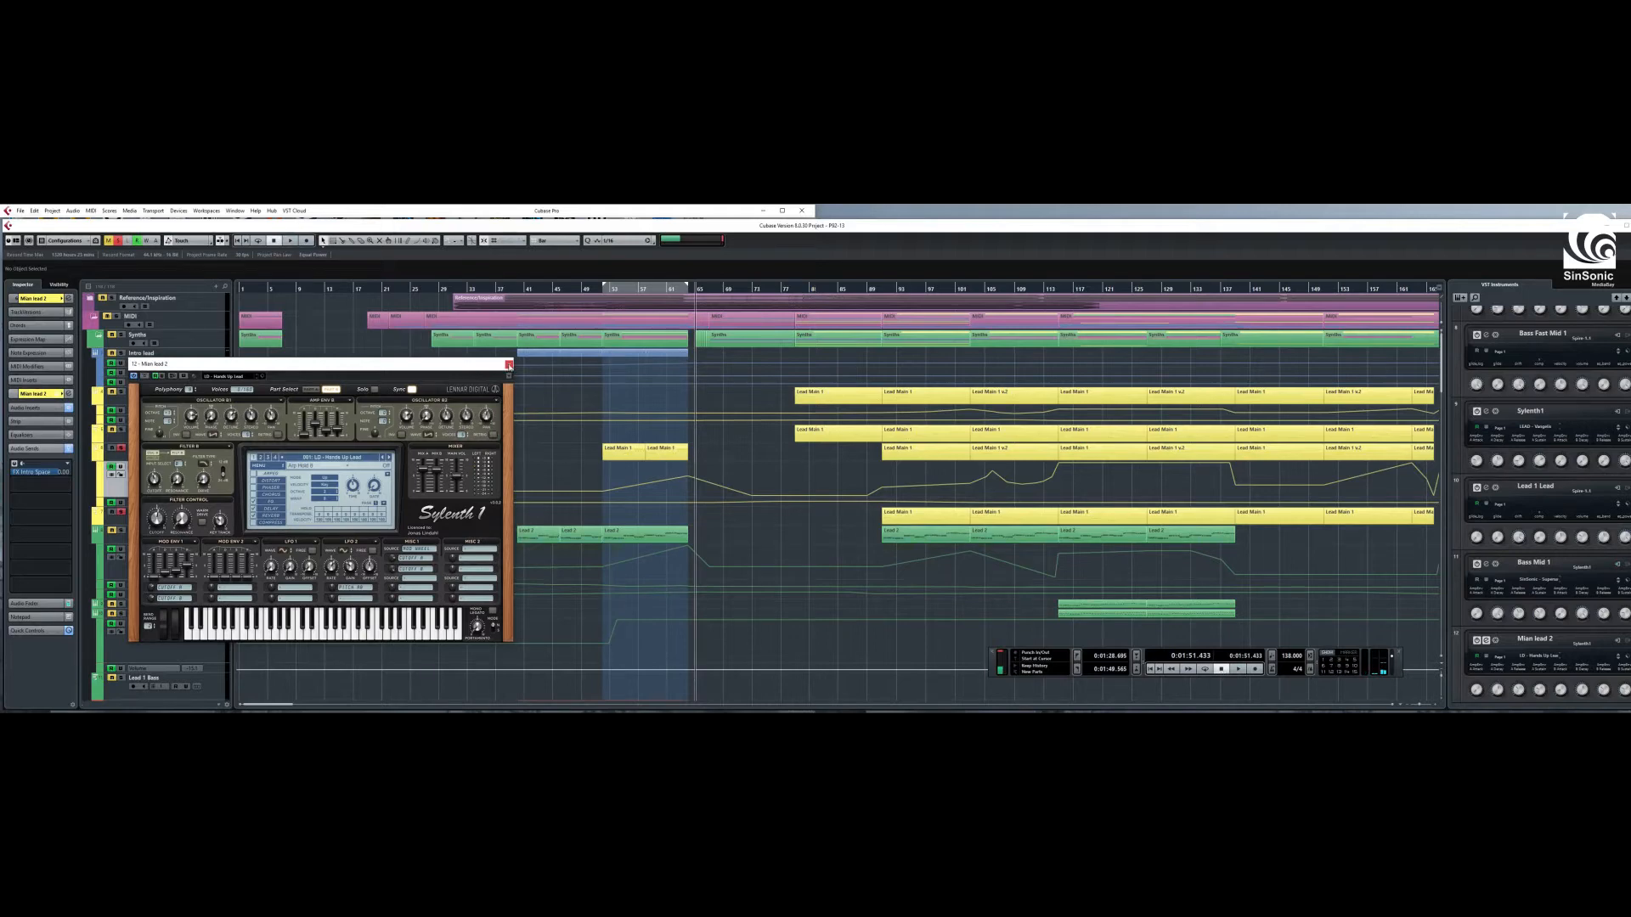
click(508, 365)
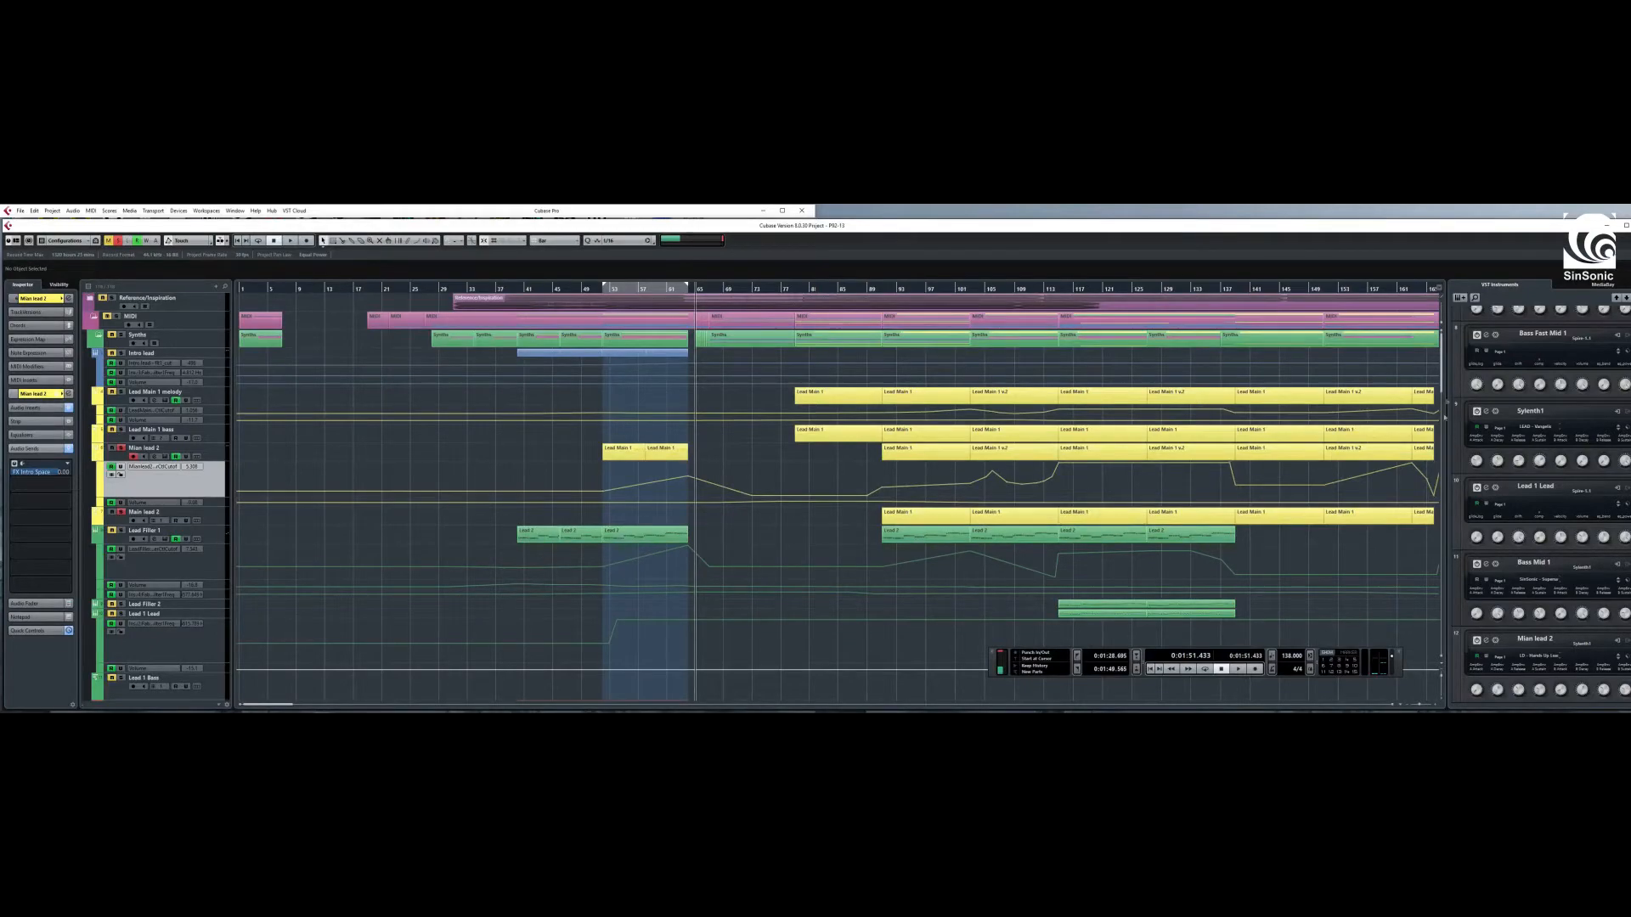
- Open the Lexicon 224 reverb on the FX Intro Space channel and place its window beside the marked range
drag(1442, 388, 1411, 653)
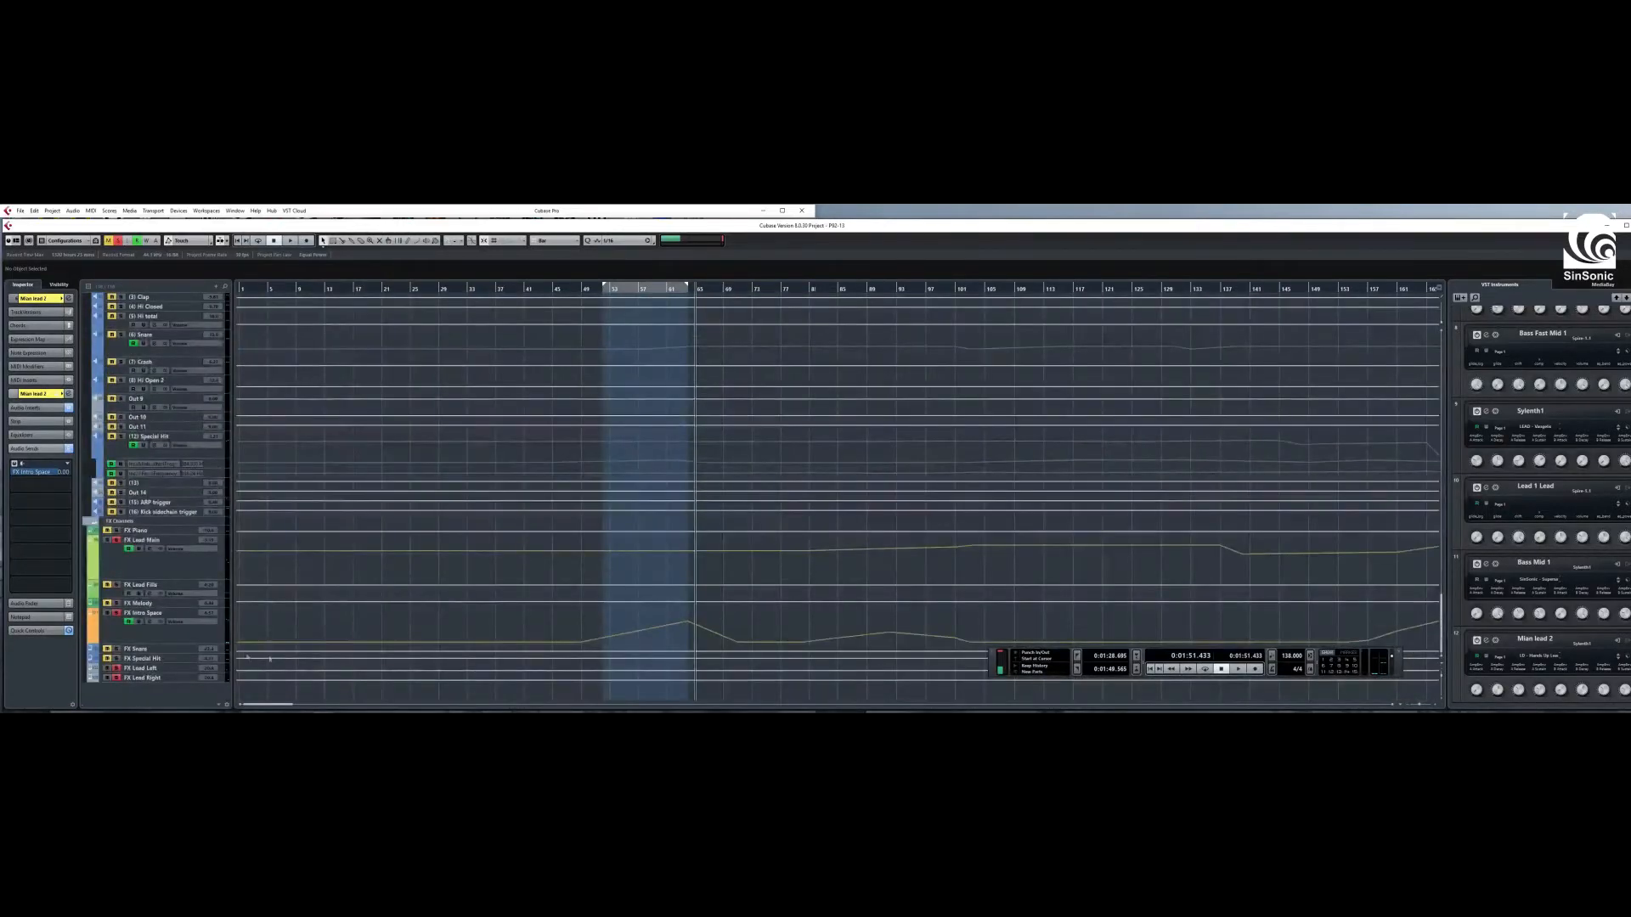
click(182, 637)
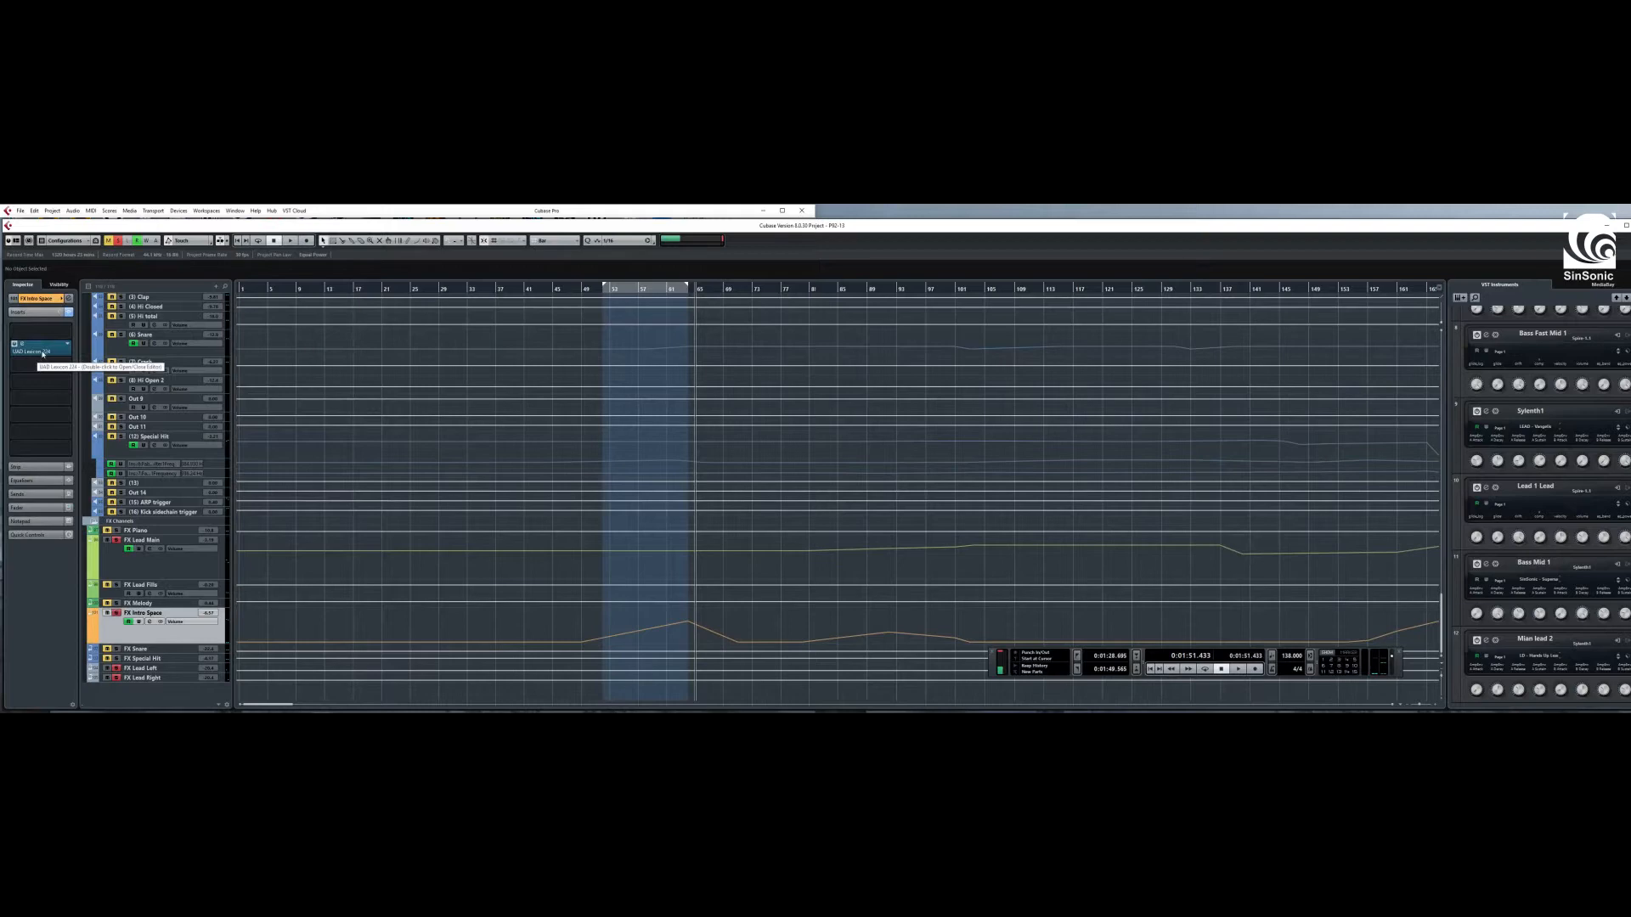
click(46, 351)
drag(983, 329, 436, 345)
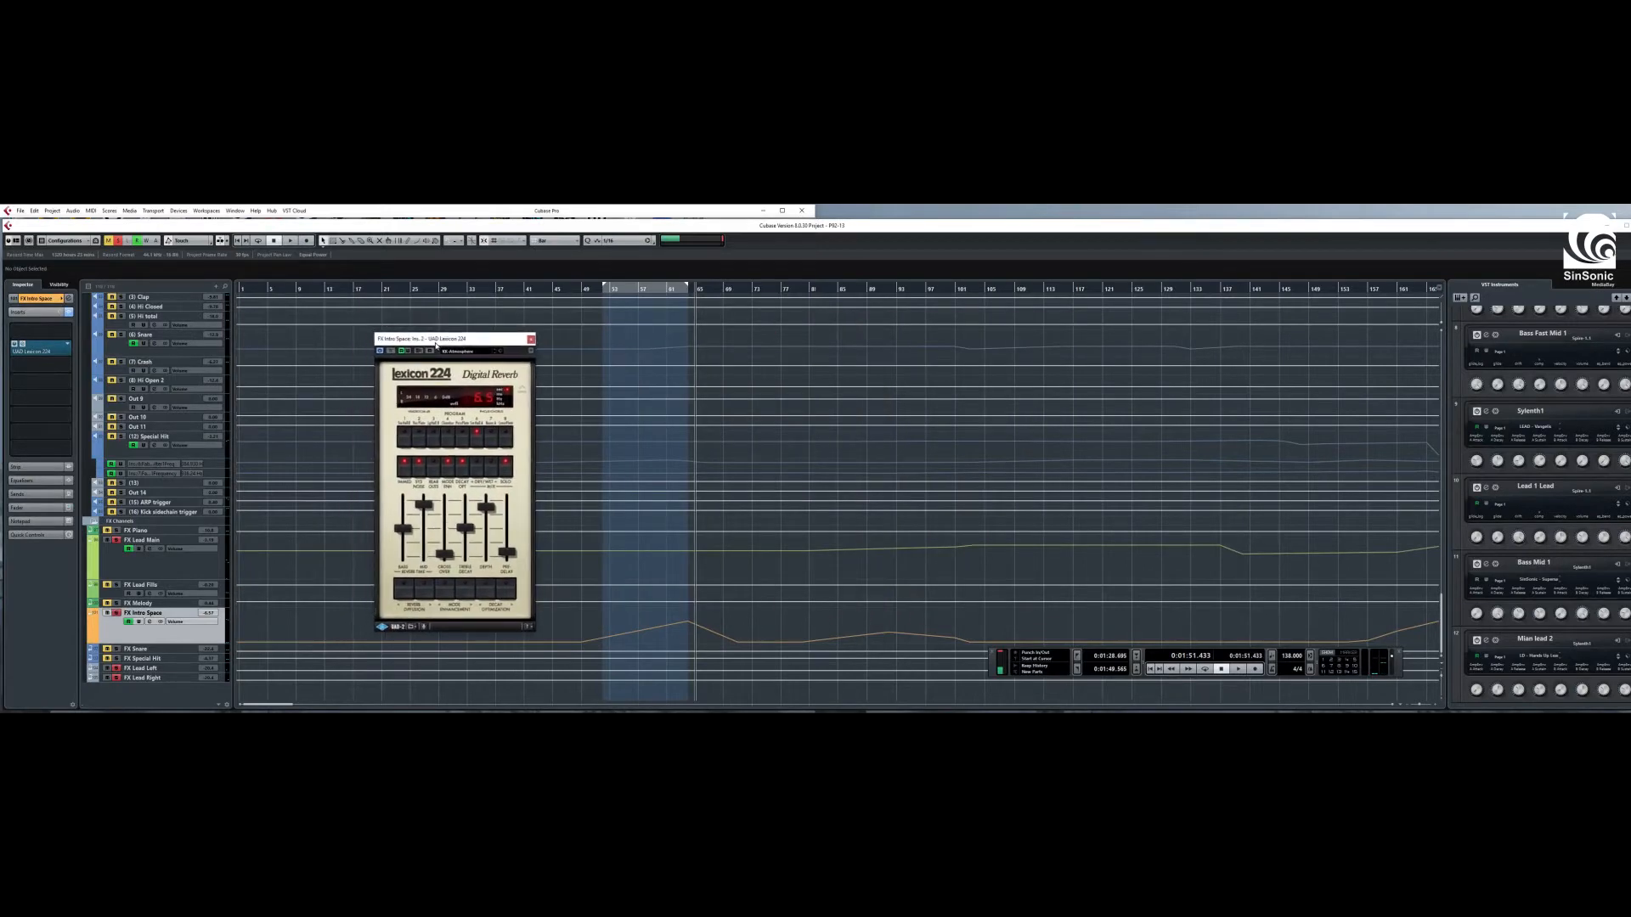
- Play the soloed lead with the Lexicon 224 open, first from the range start and again from about 1:35
key(space)
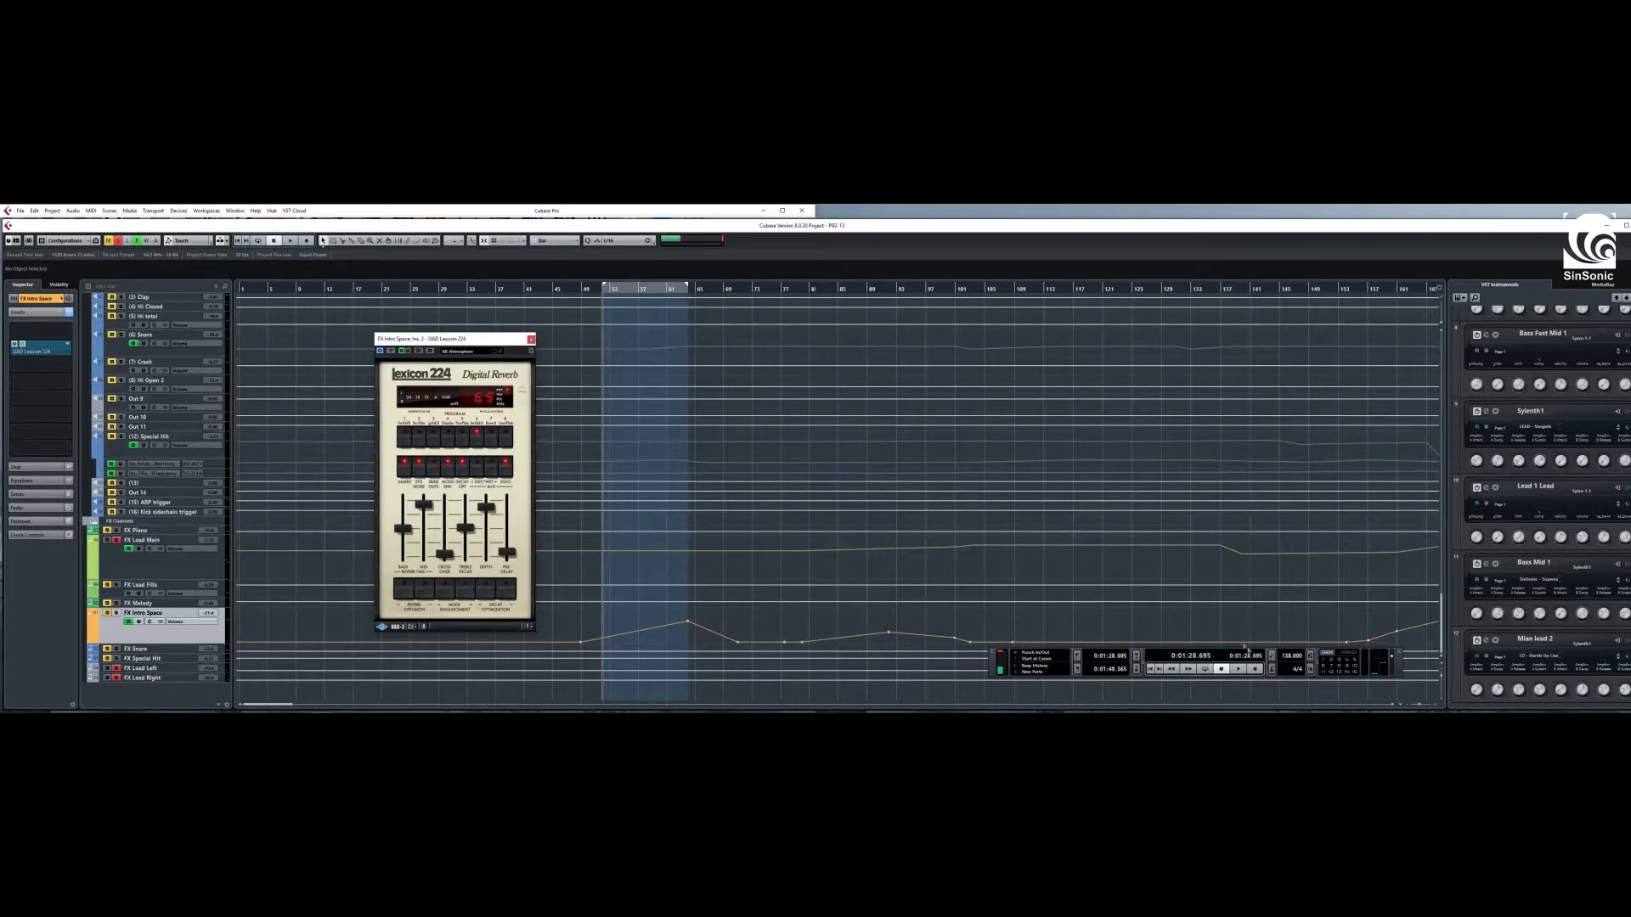
click(1238, 669)
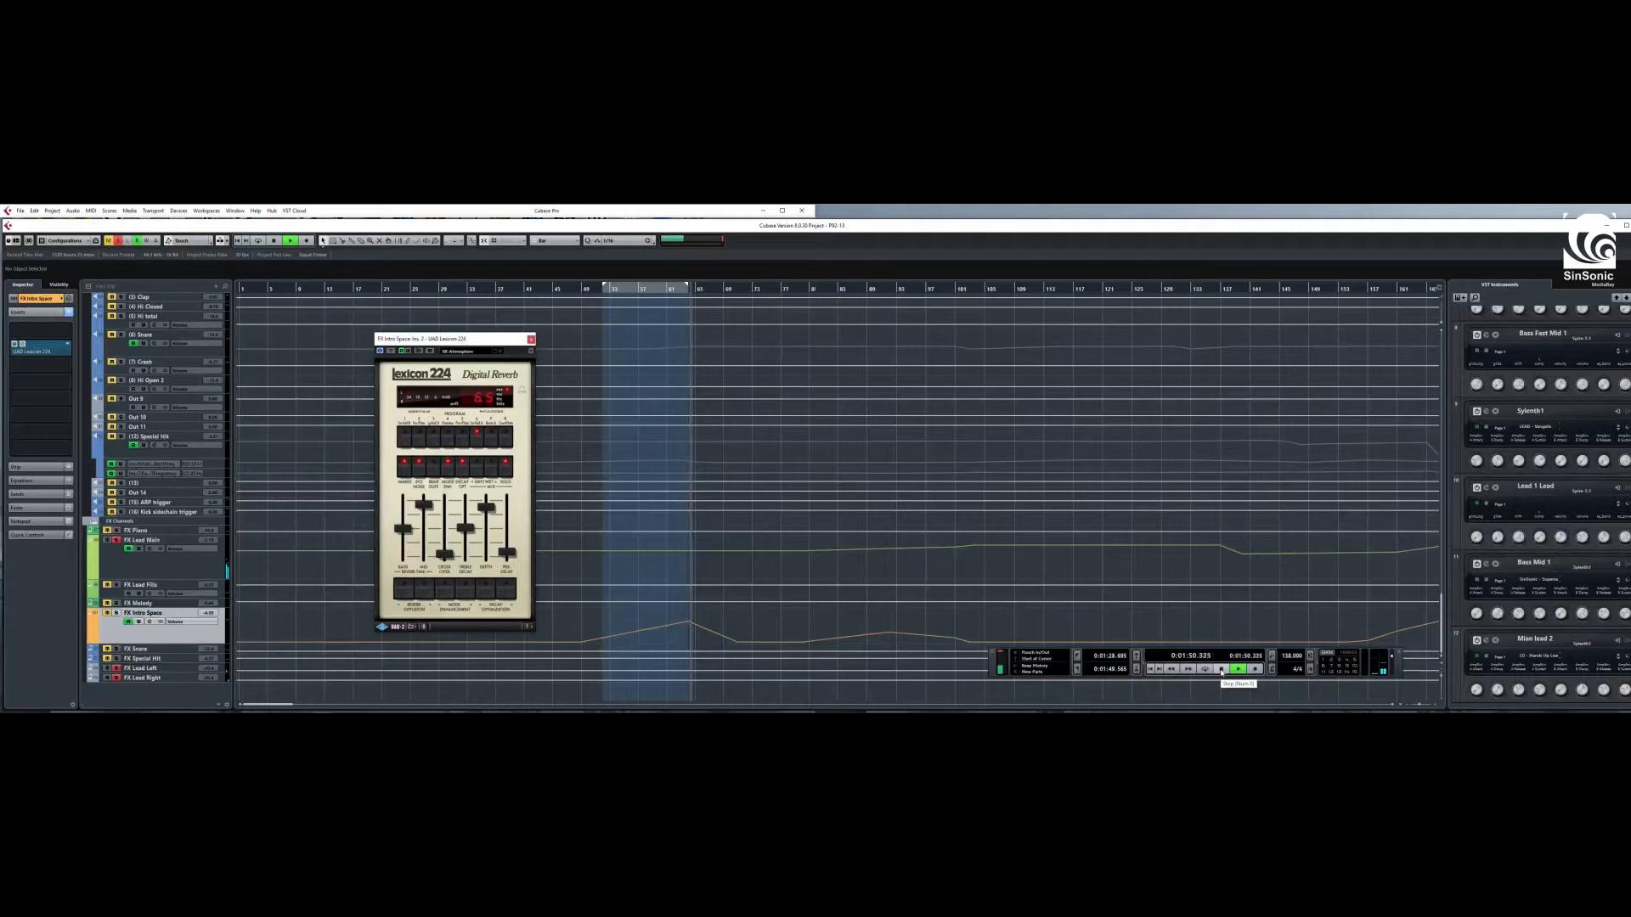
click(1222, 671)
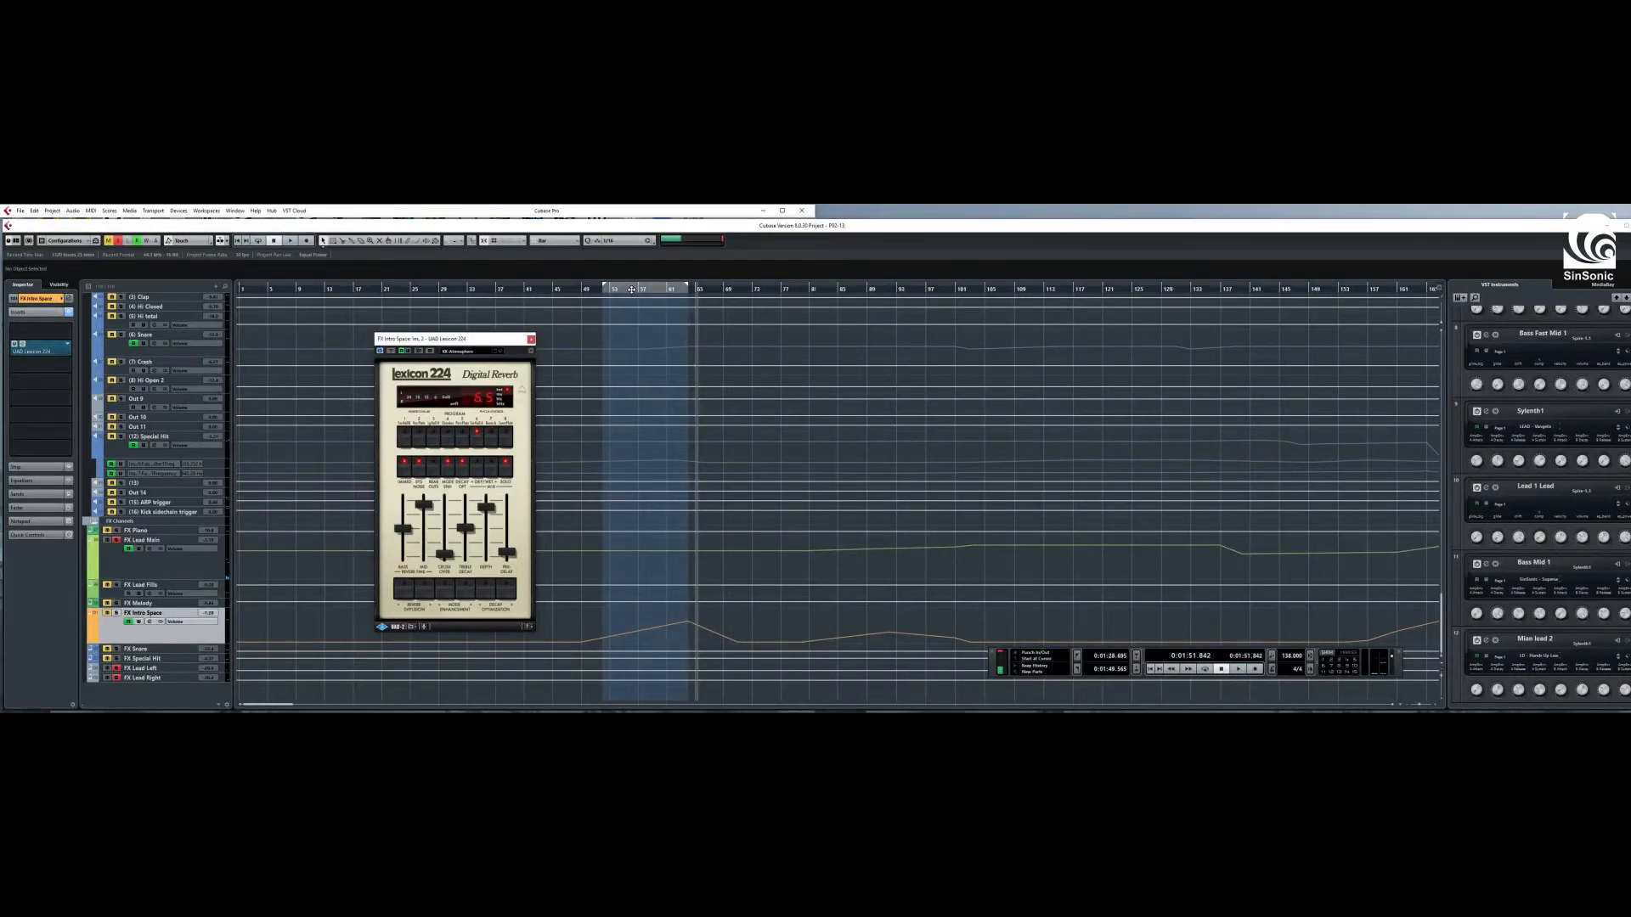
click(631, 290)
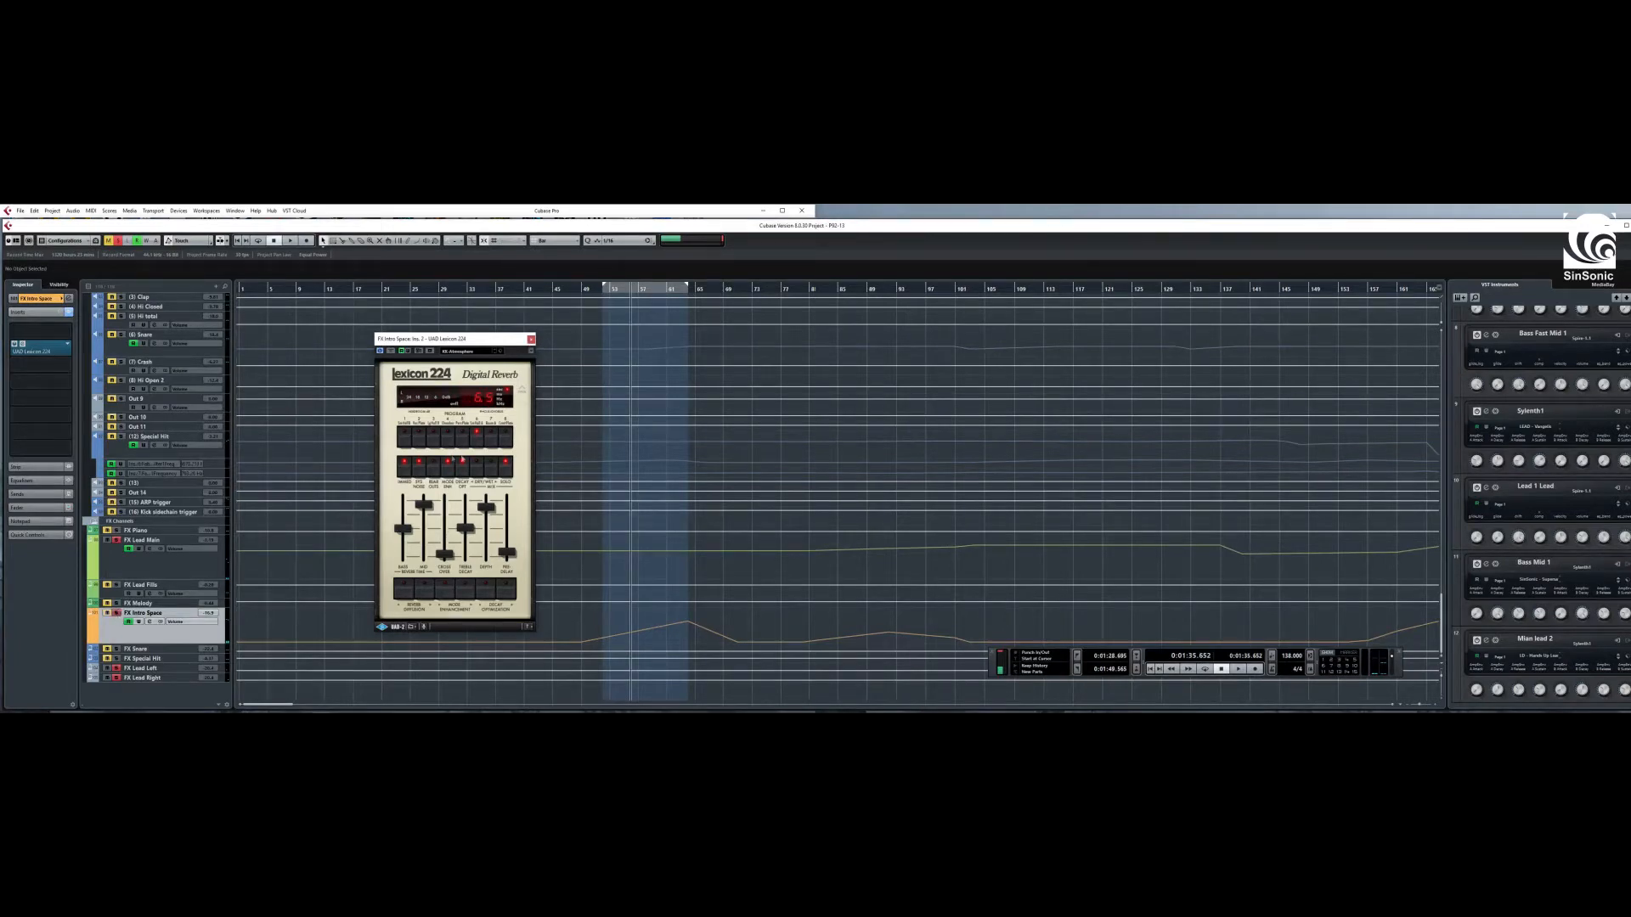
click(1236, 670)
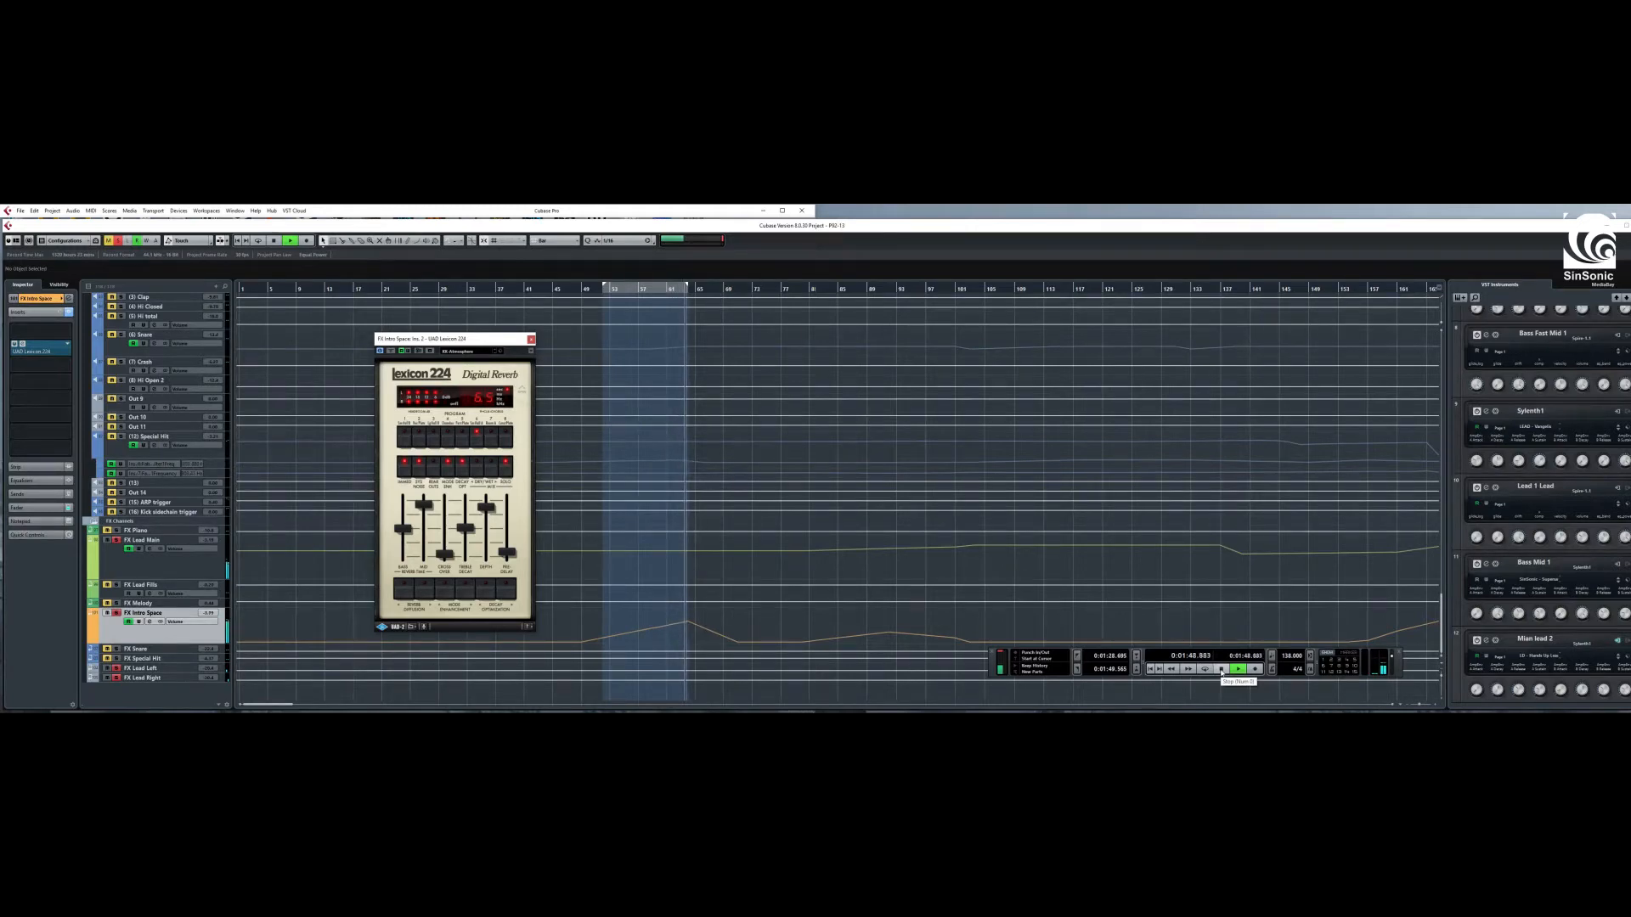
click(1222, 670)
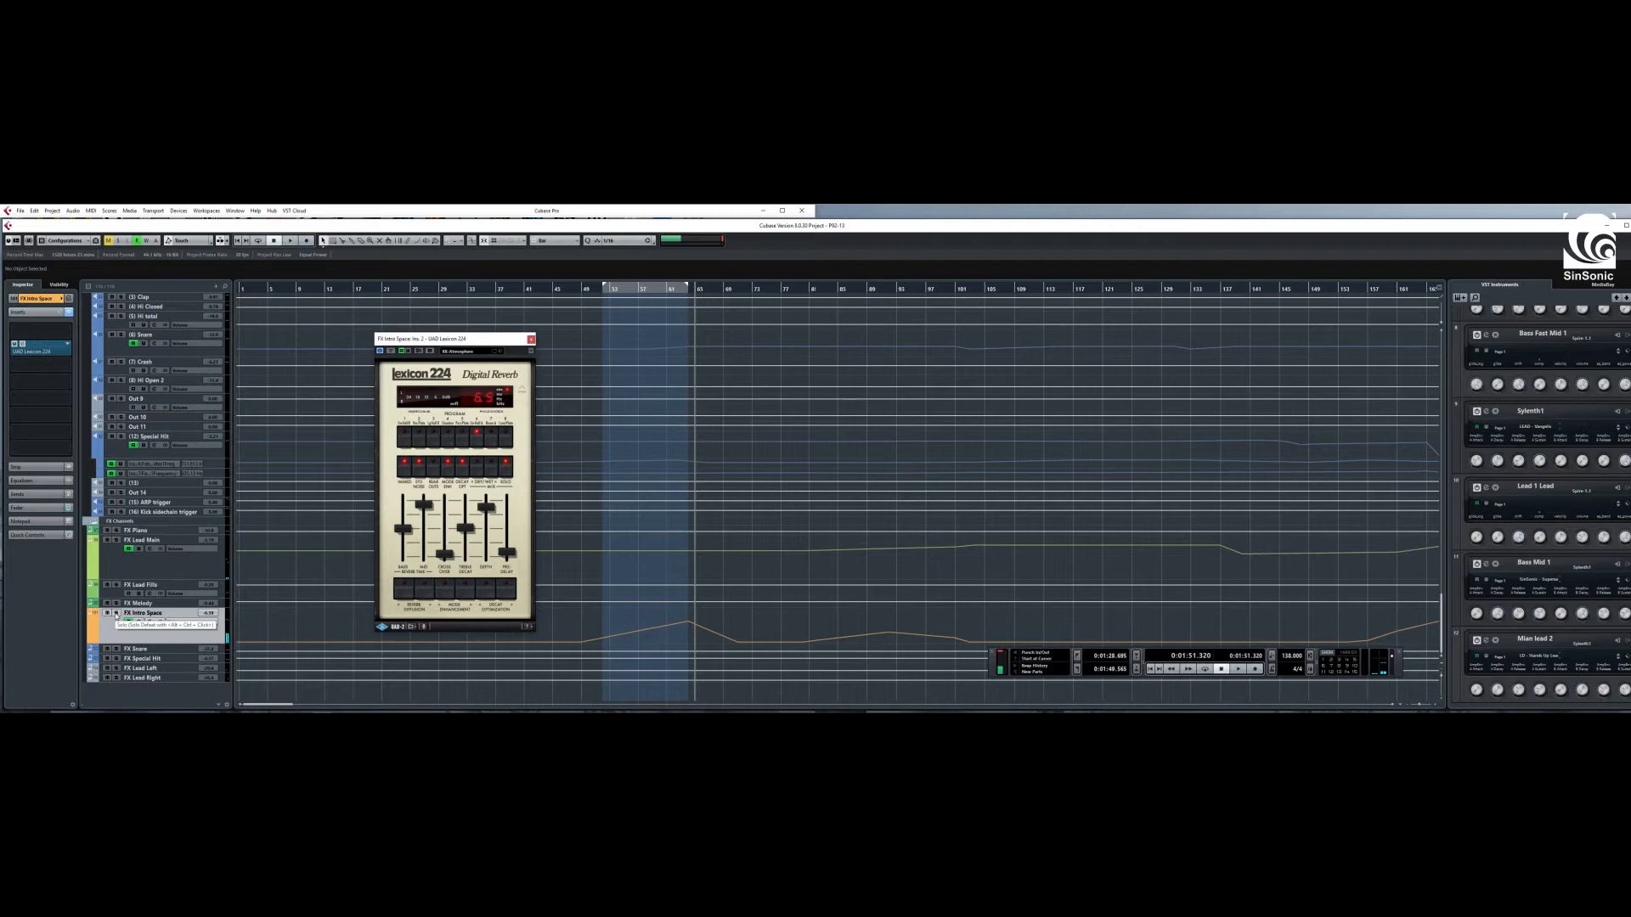
- Solo the FX Intro Space channel and play the range from about 1:30 to hear the reverb alone
click(117, 614)
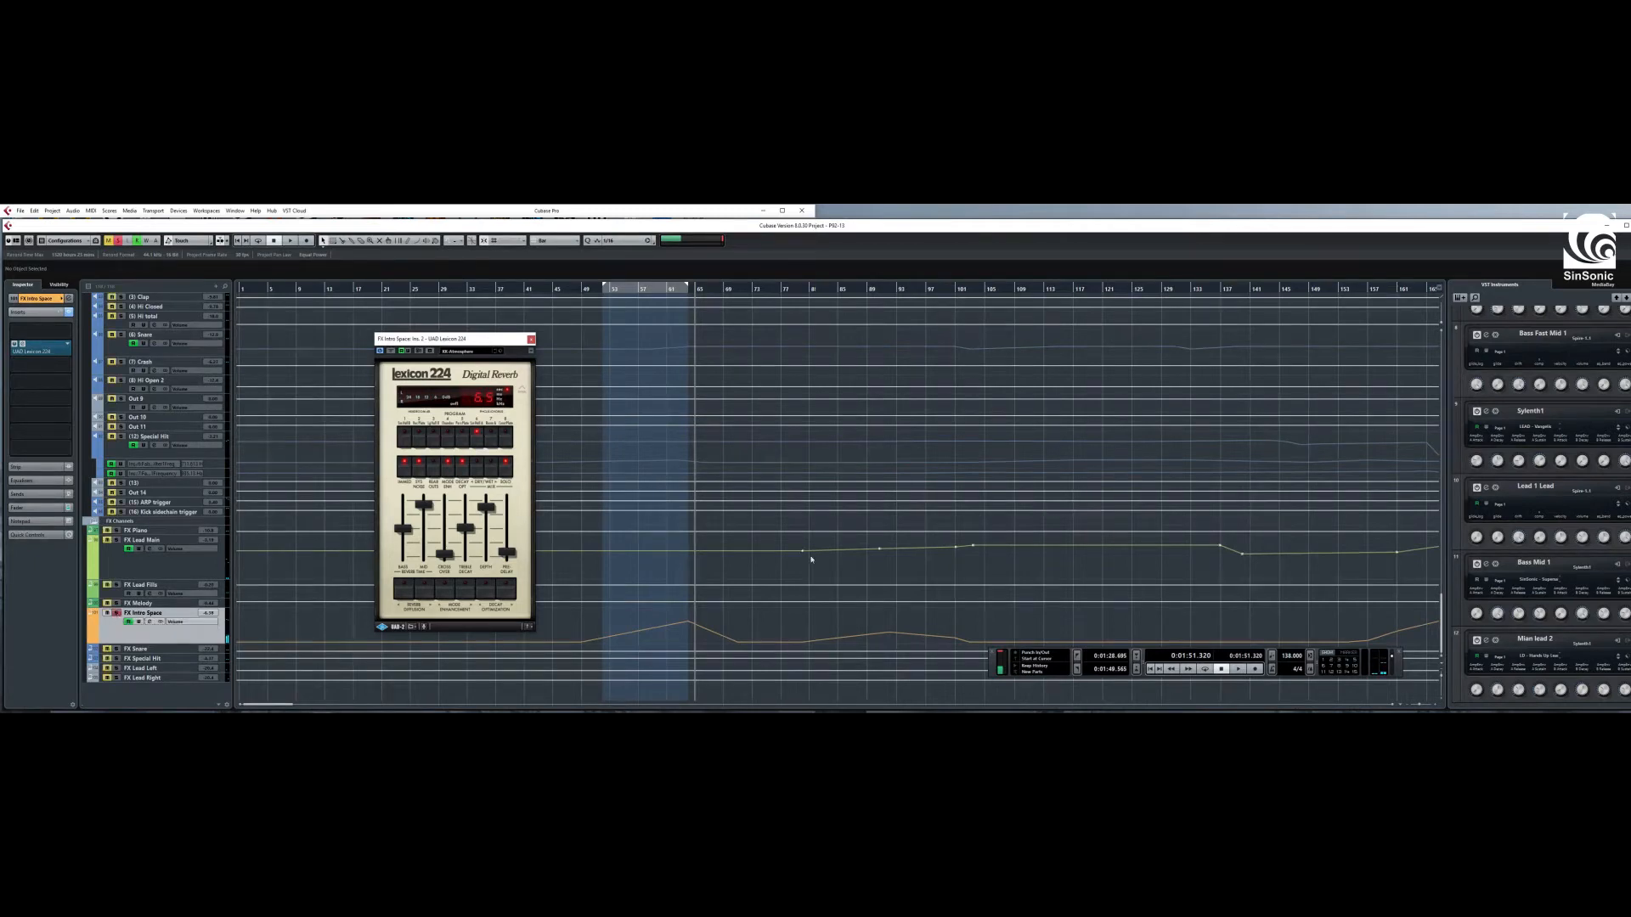
click(628, 291)
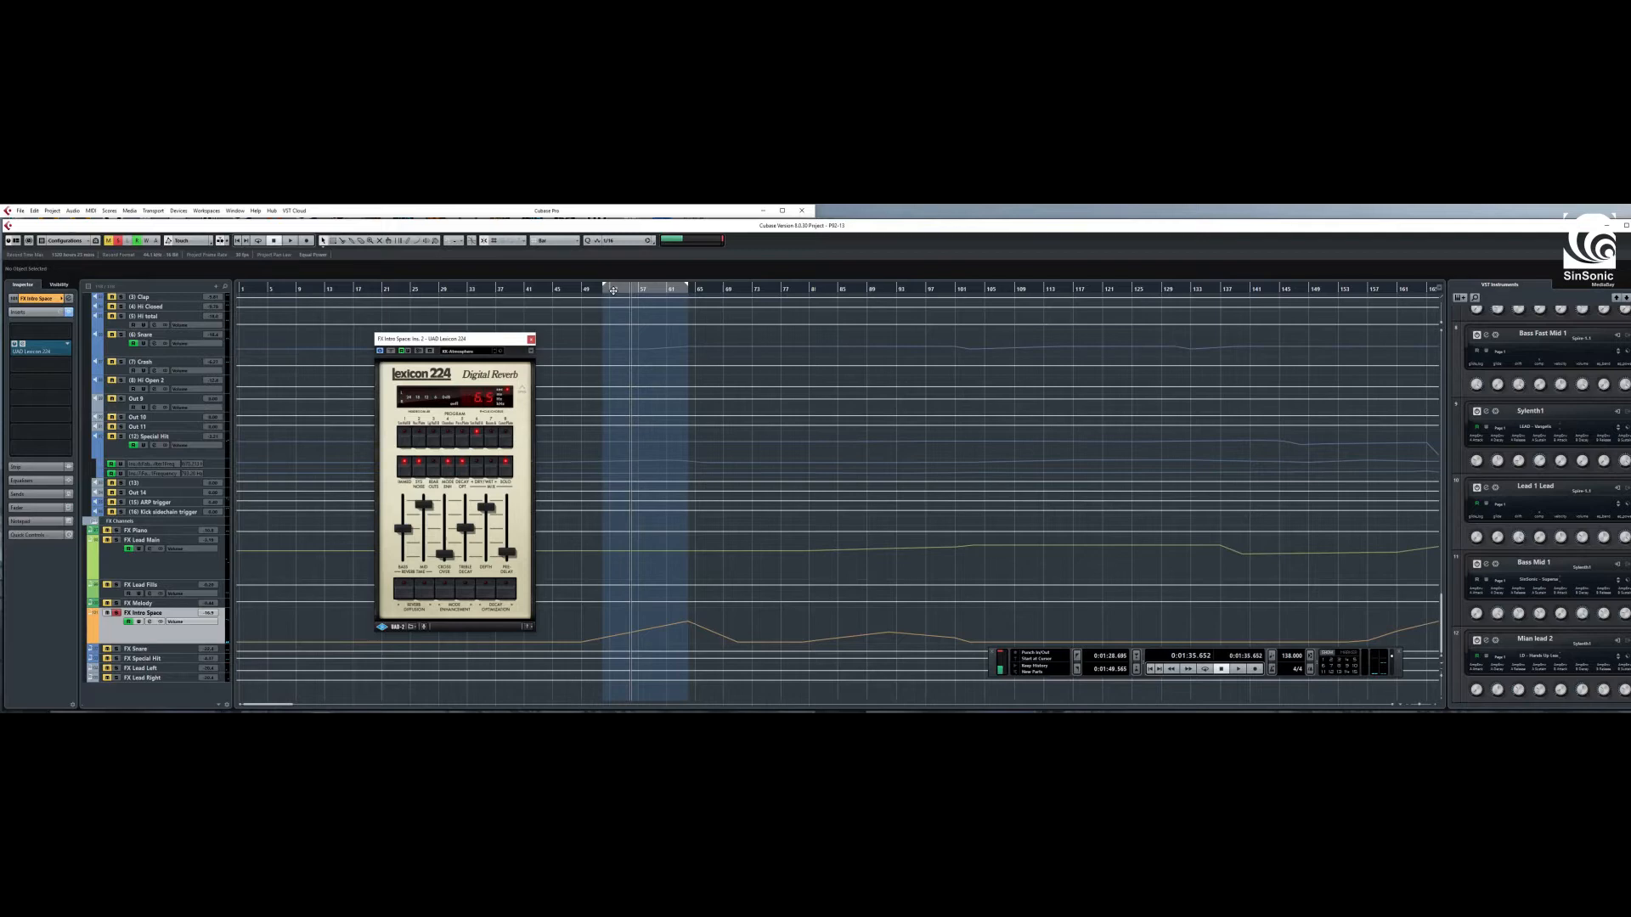
click(612, 291)
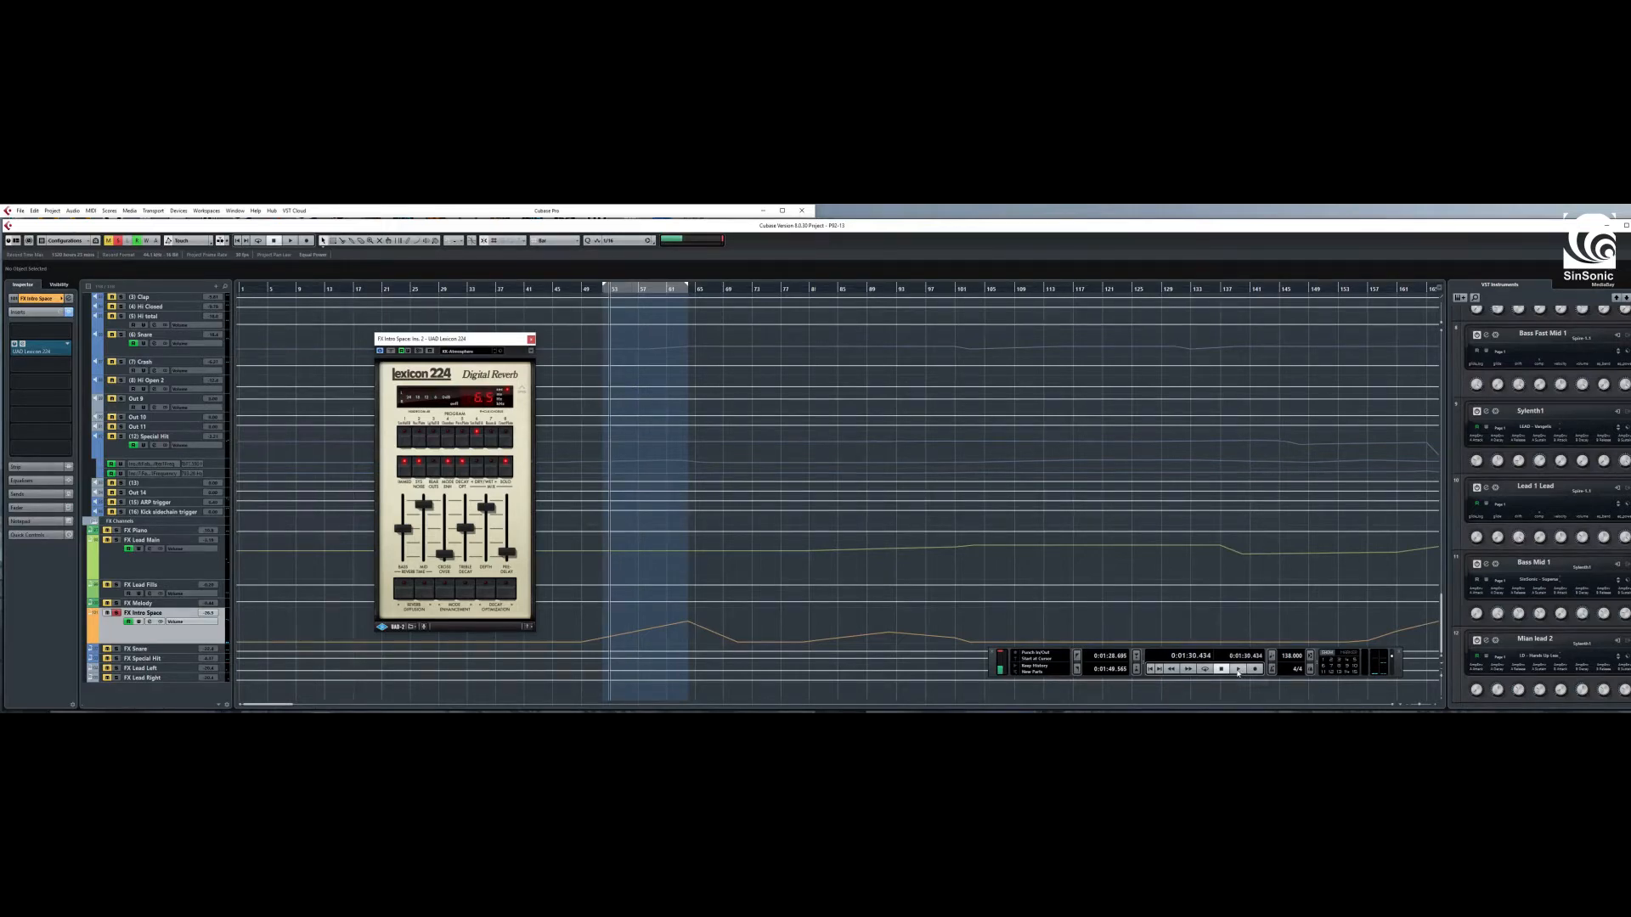
click(1238, 670)
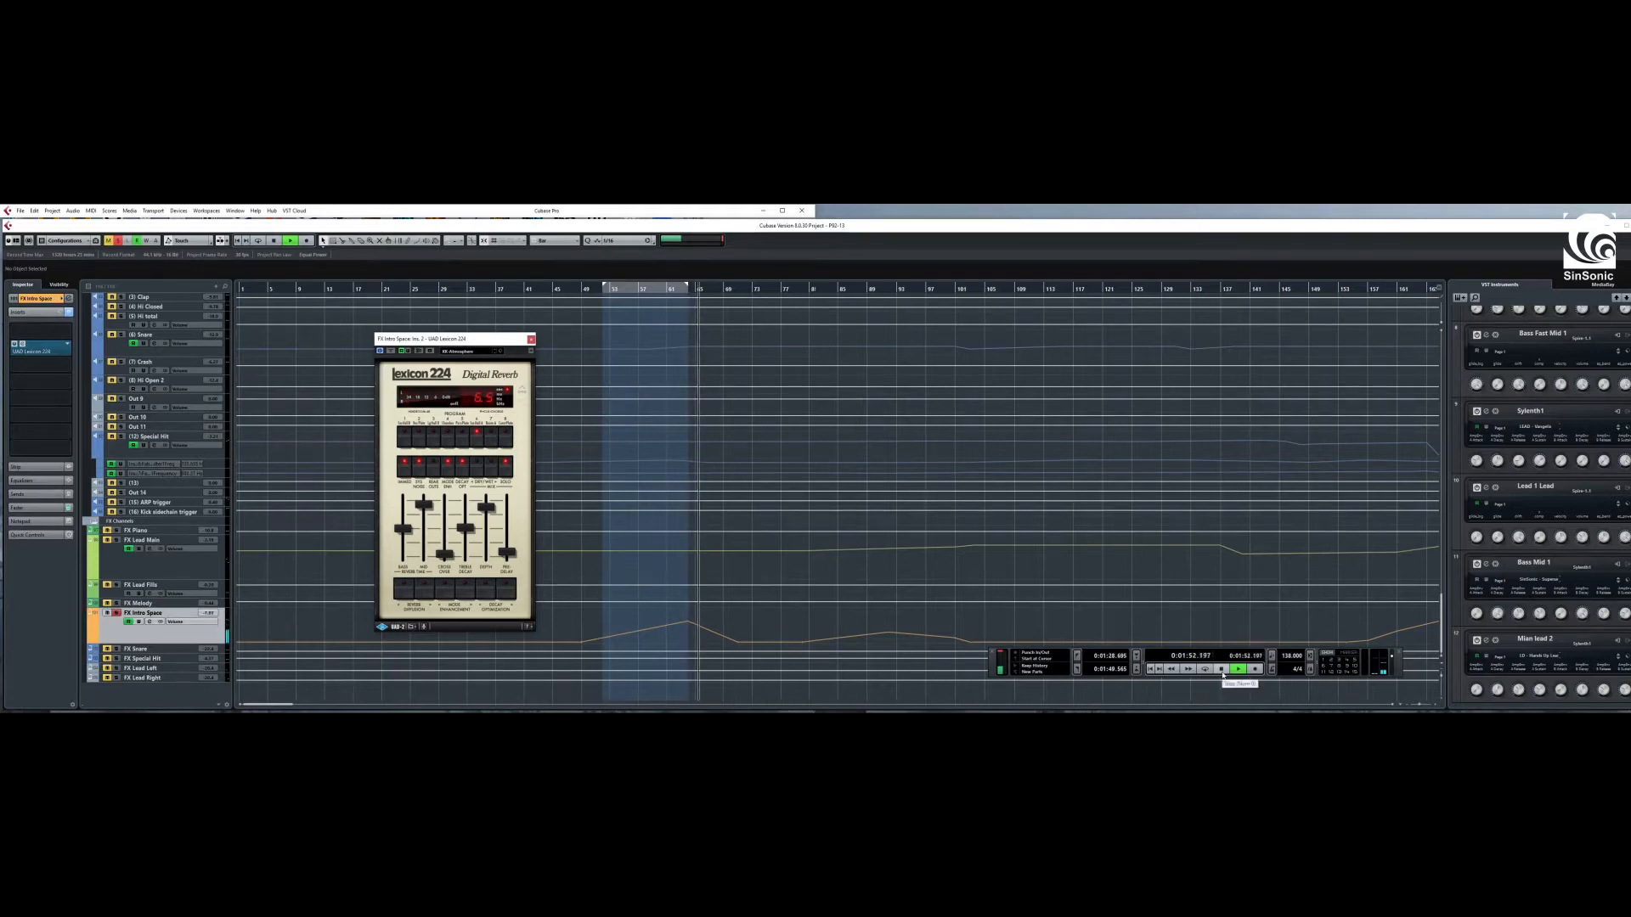
click(1221, 670)
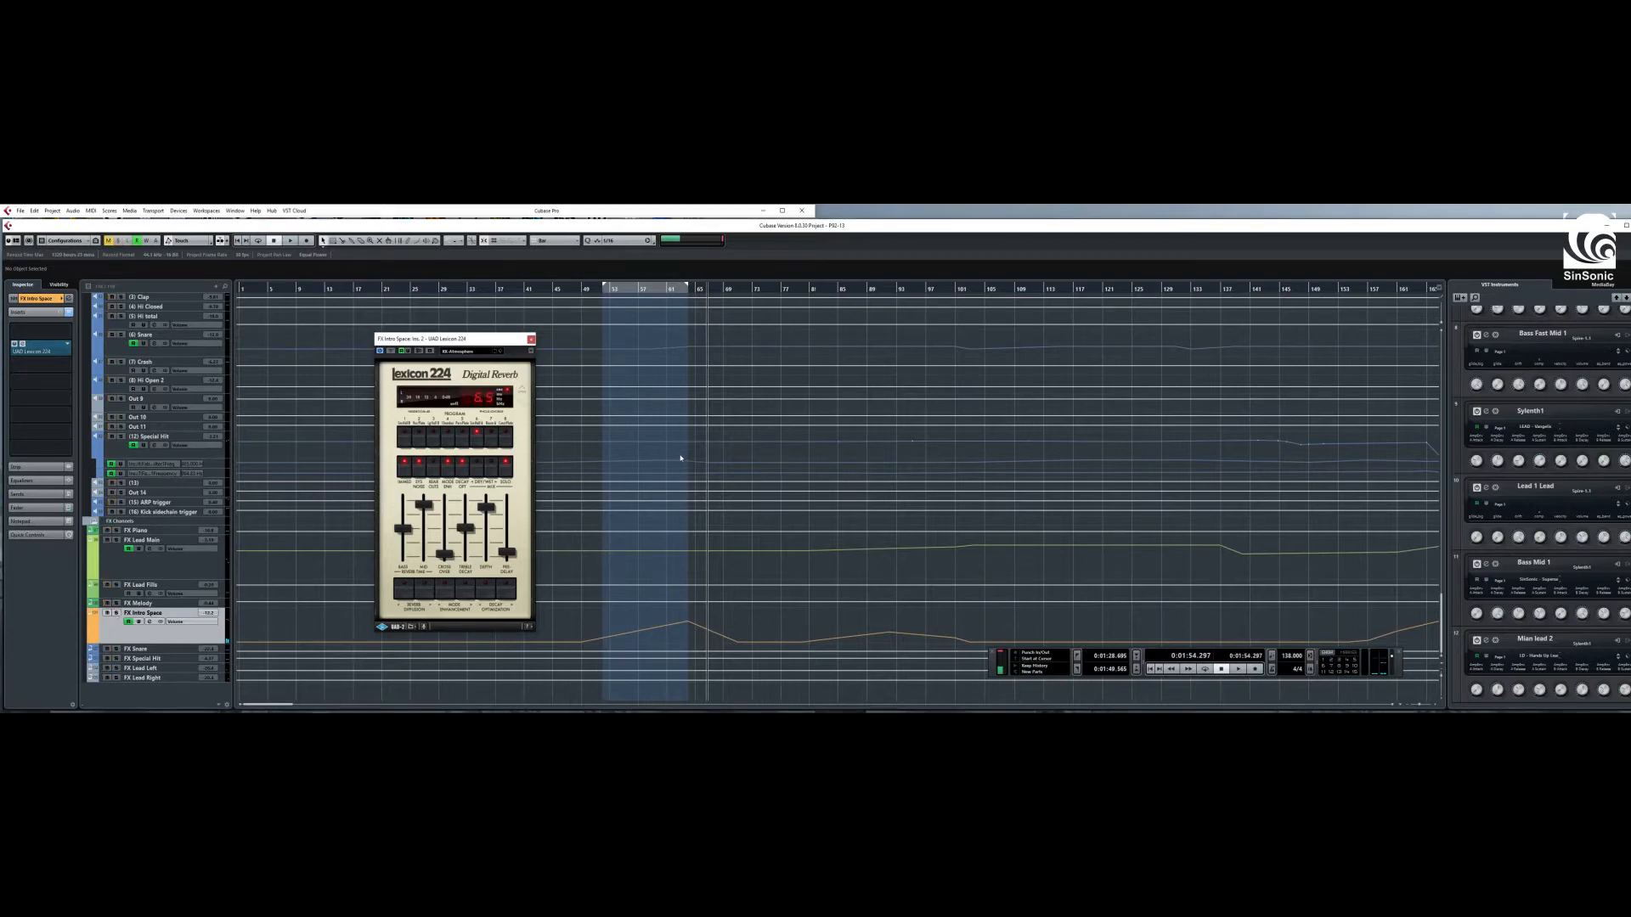
- Return to the lead tracks and play the transition from near the end of the marked range past its end
scroll(659, 529, up, 15)
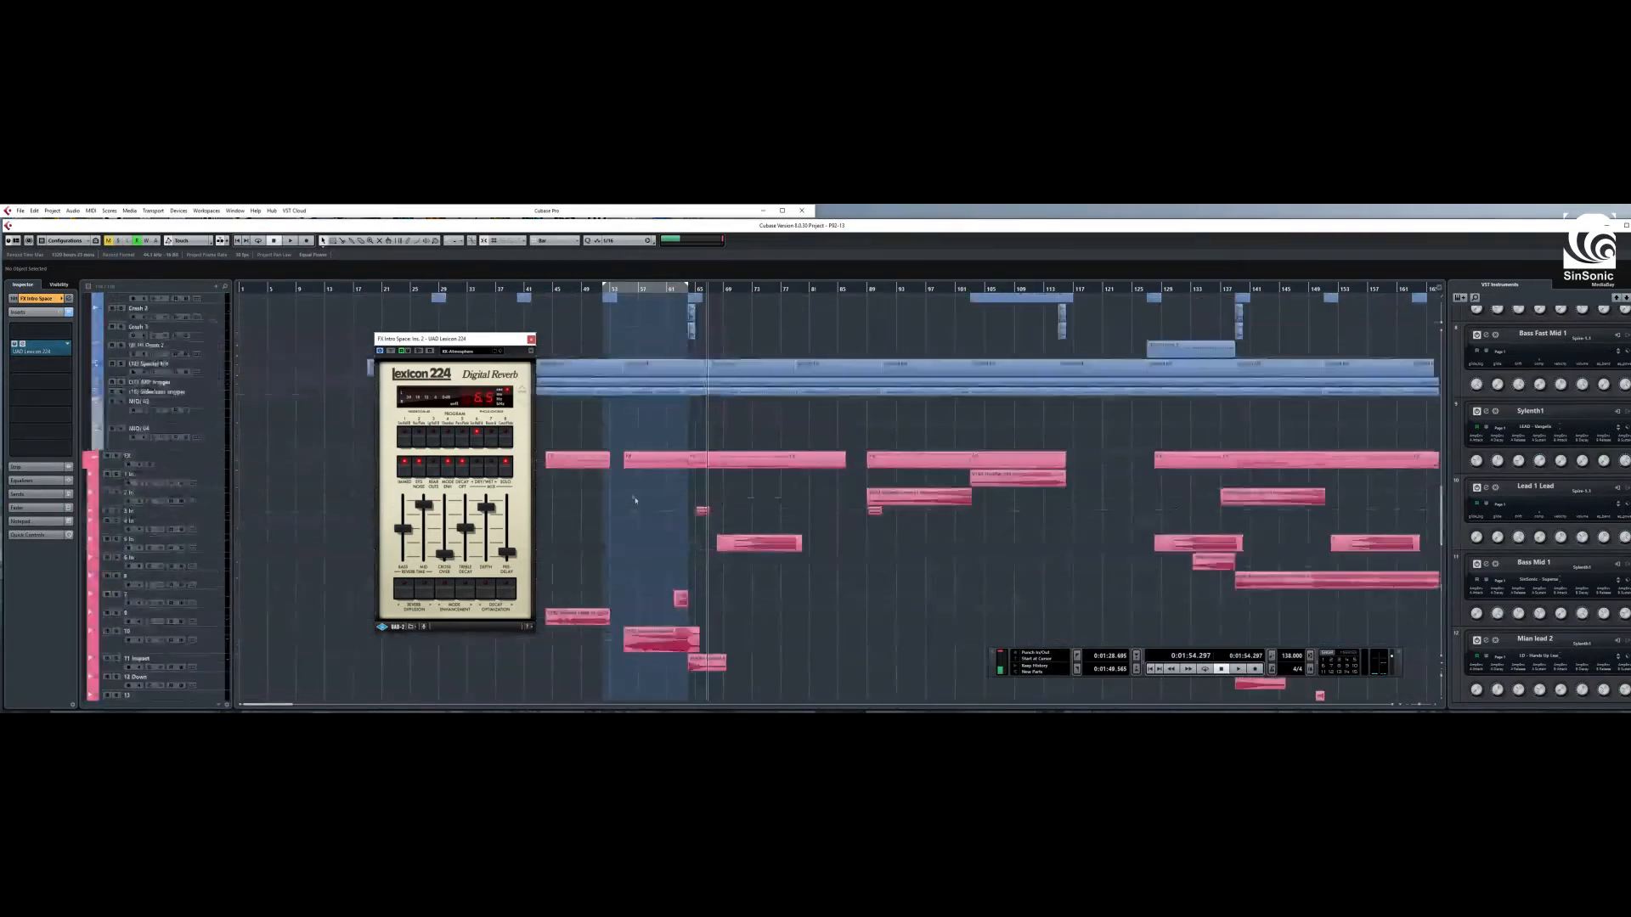
scroll(621, 459, up, 10)
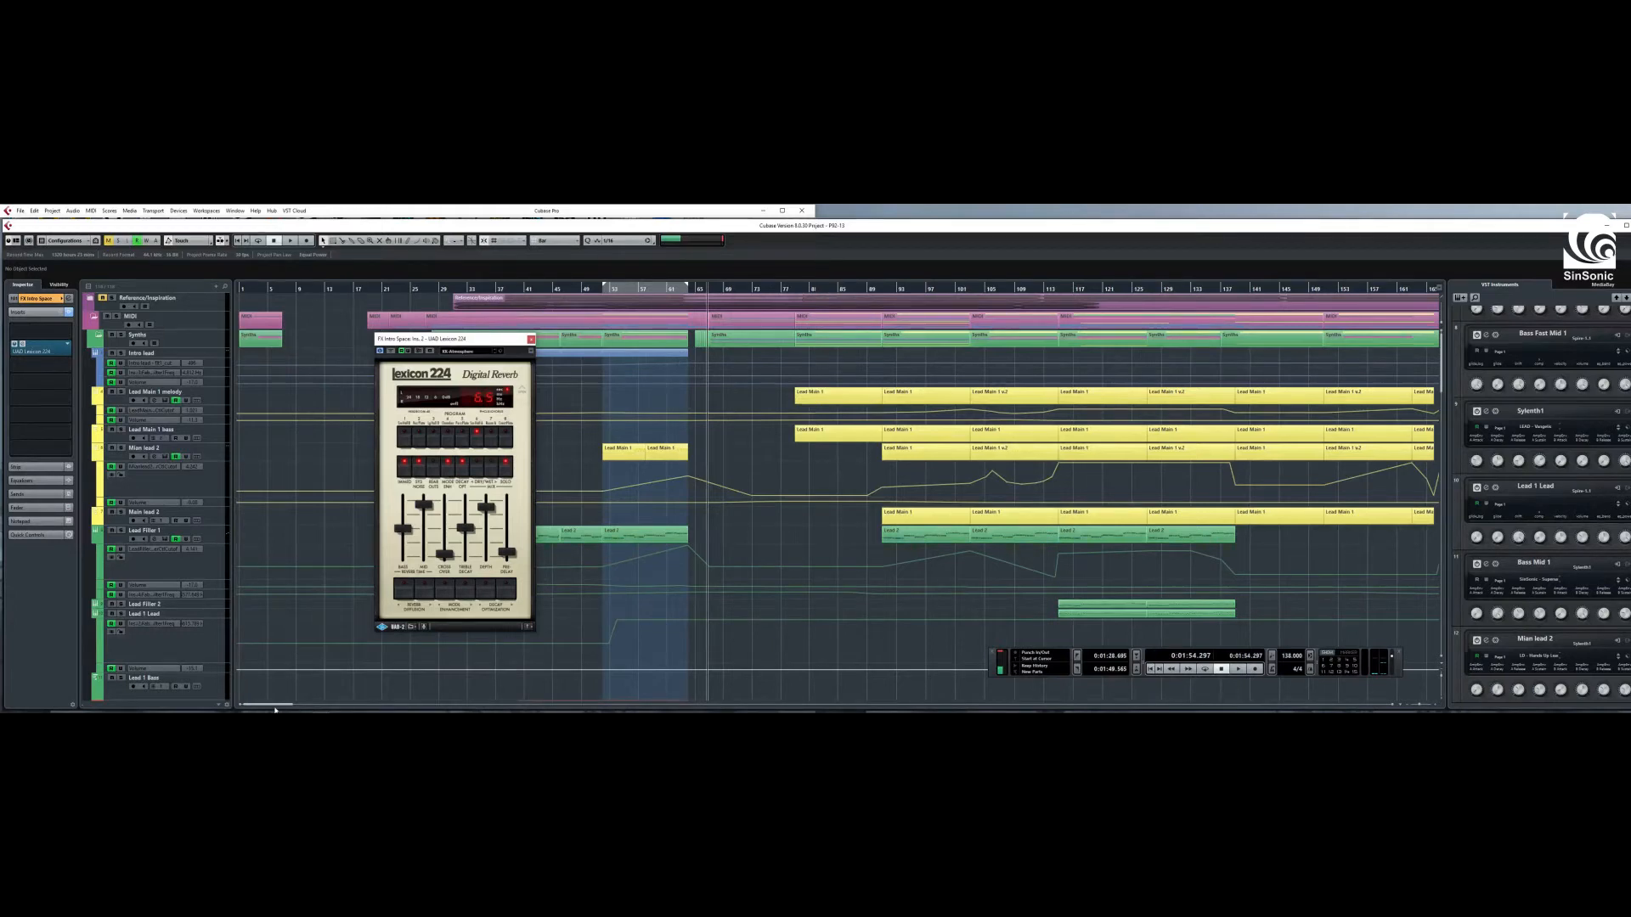
drag(275, 708, 278, 707)
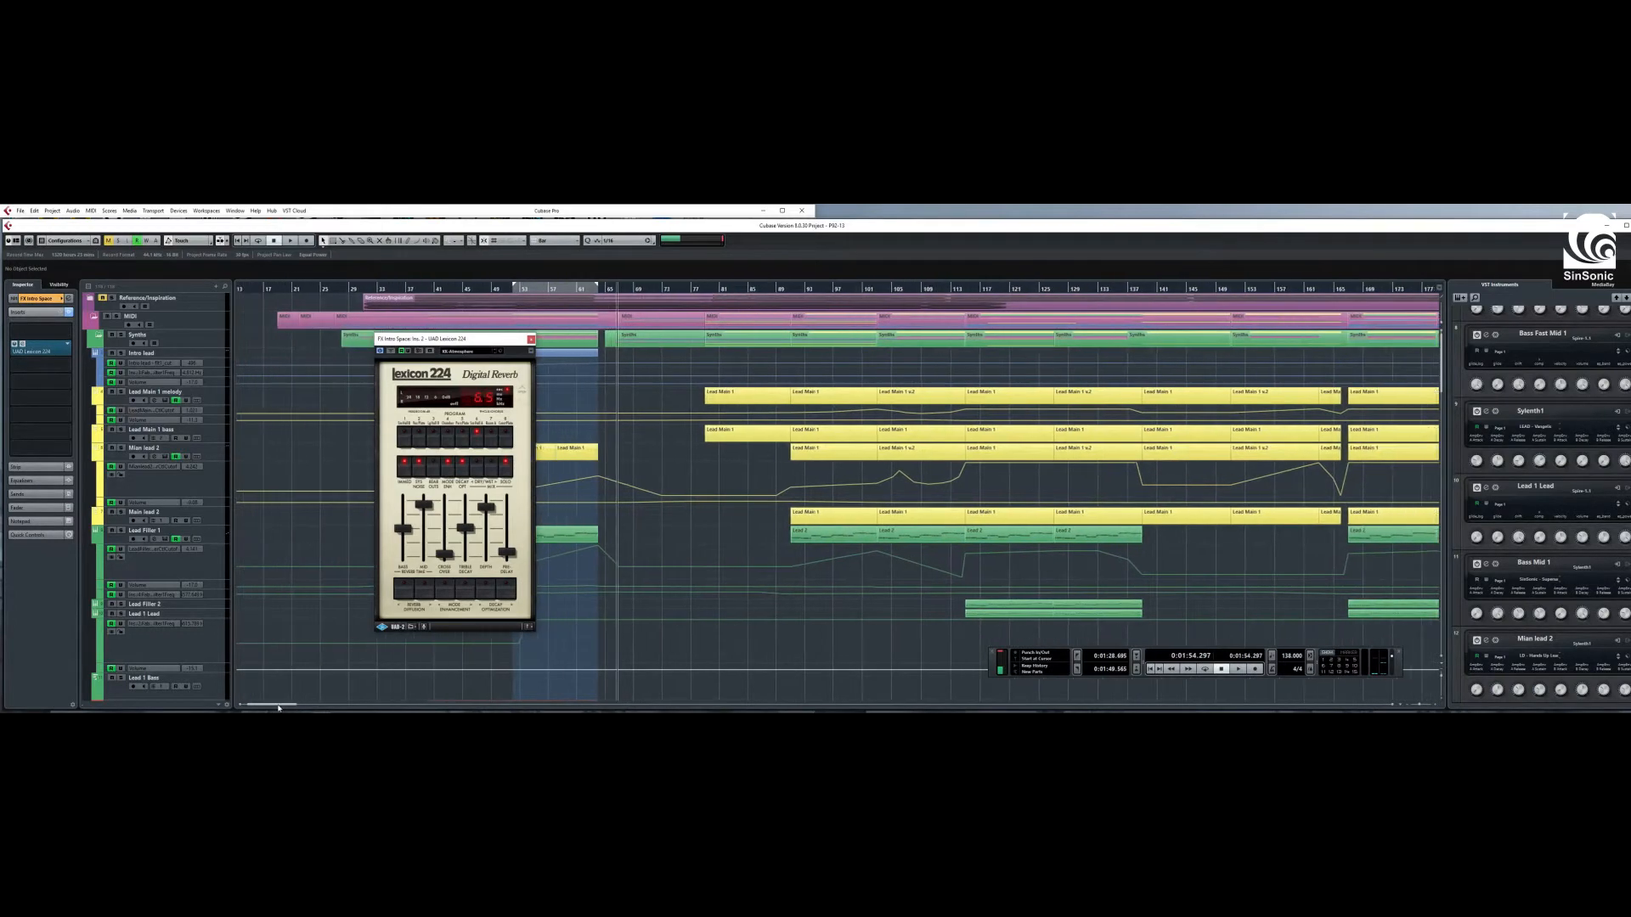
click(578, 290)
click(1237, 669)
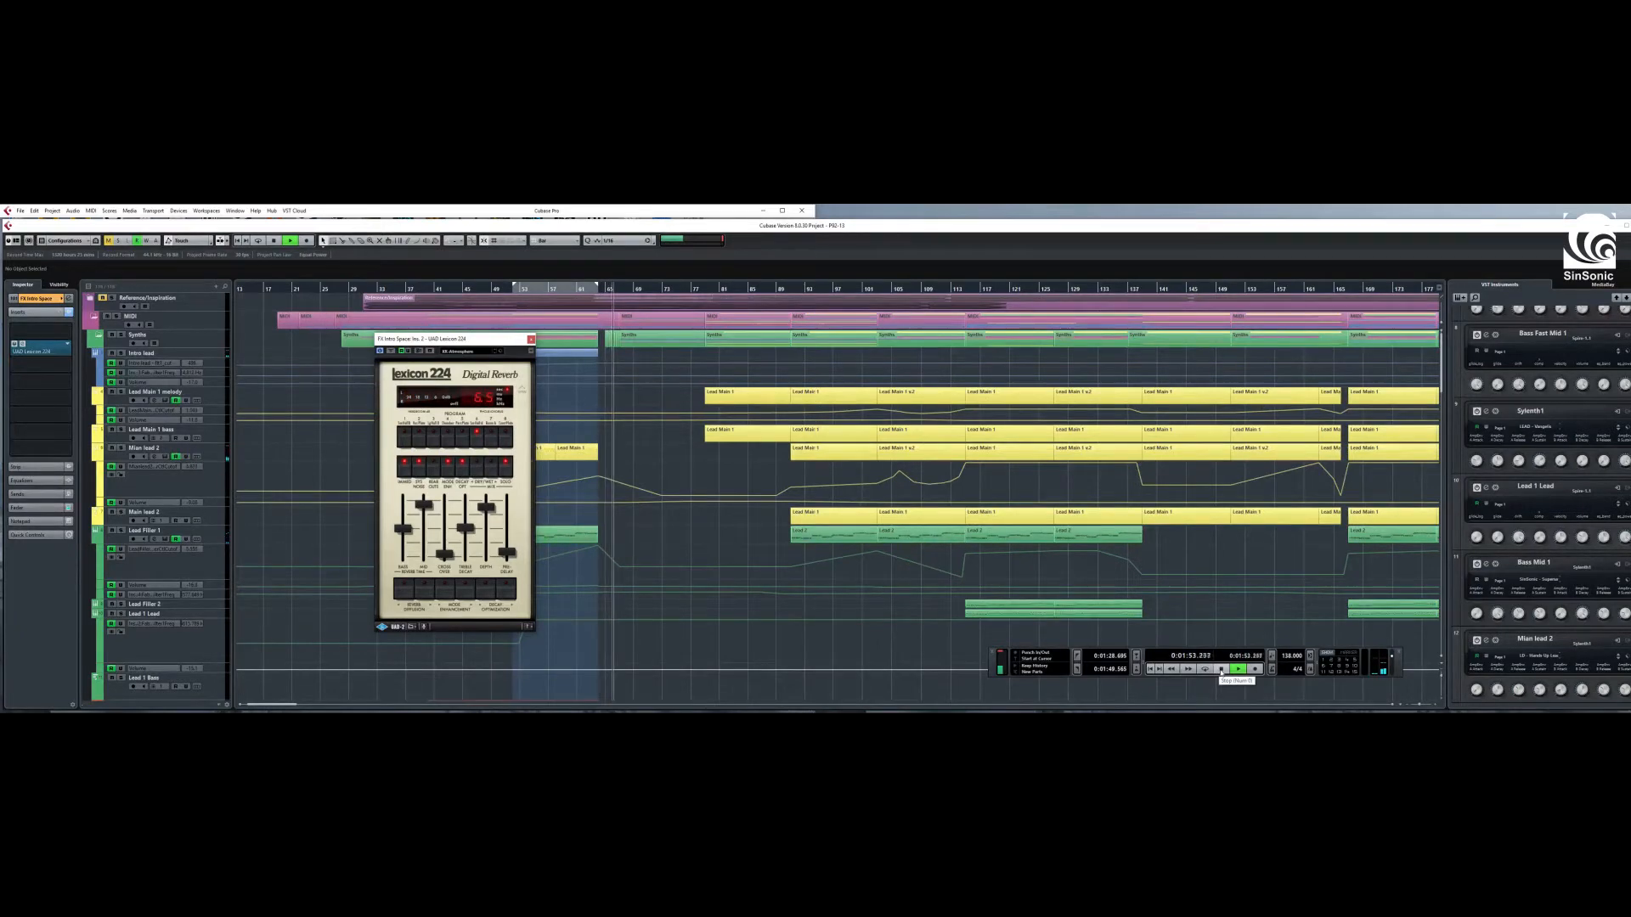
click(1222, 670)
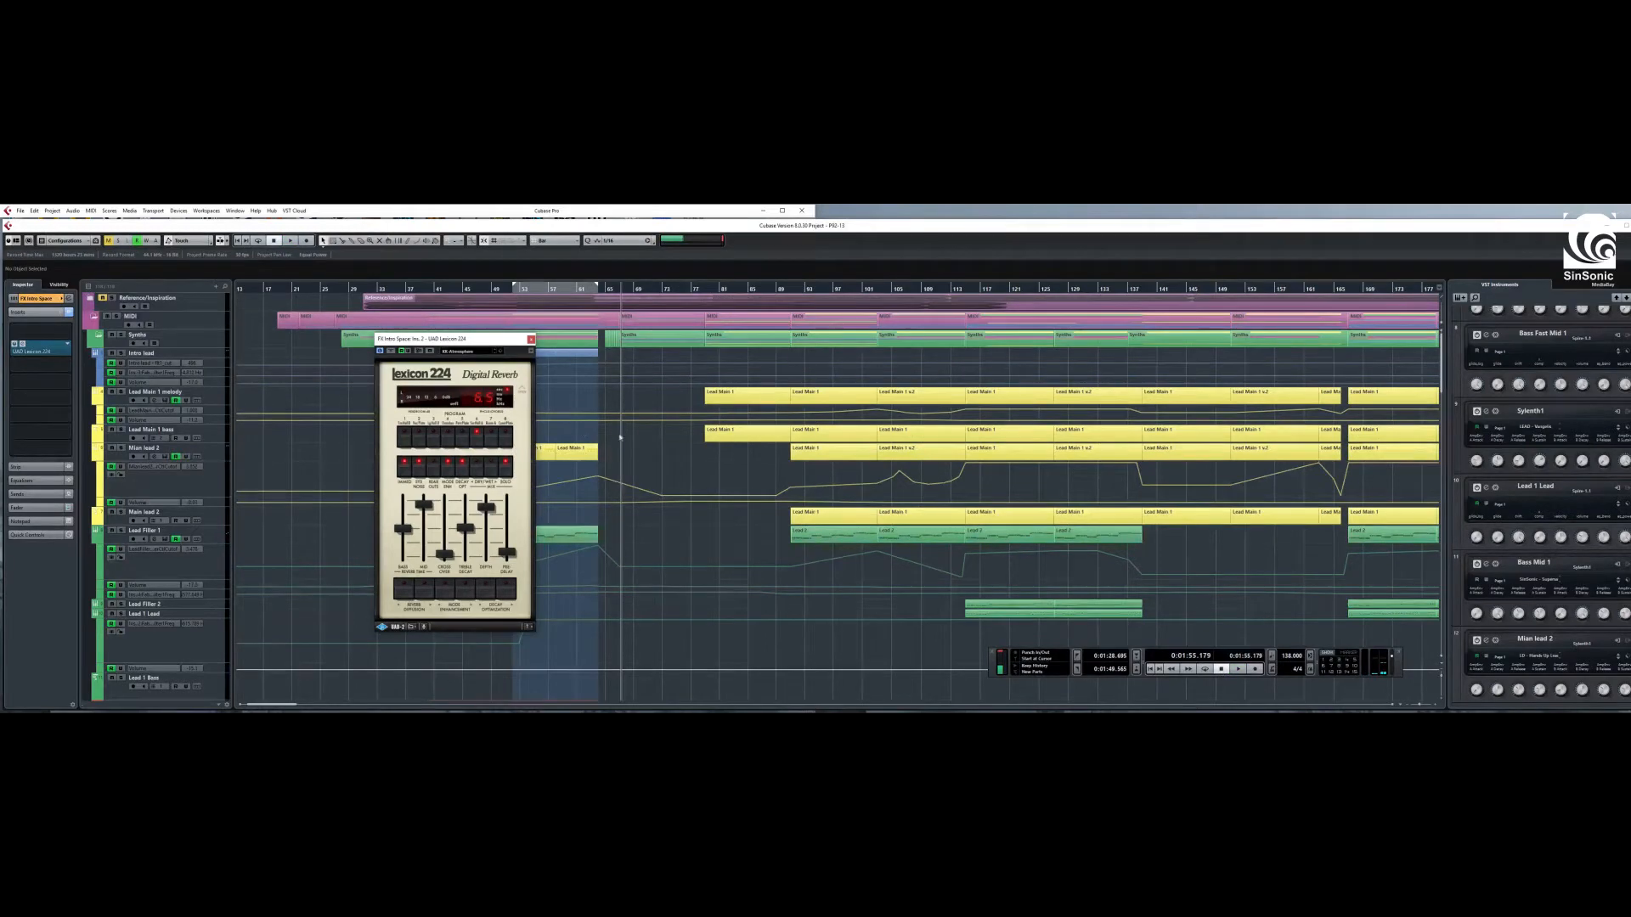
- Move the Lexicon 224 window off the marked range and look over the bass, choir, piano and drum tracks
mouse_move(1441, 382)
mouse_down()
mouse_move(1424, 650)
mouse_move(1416, 367)
mouse_up()
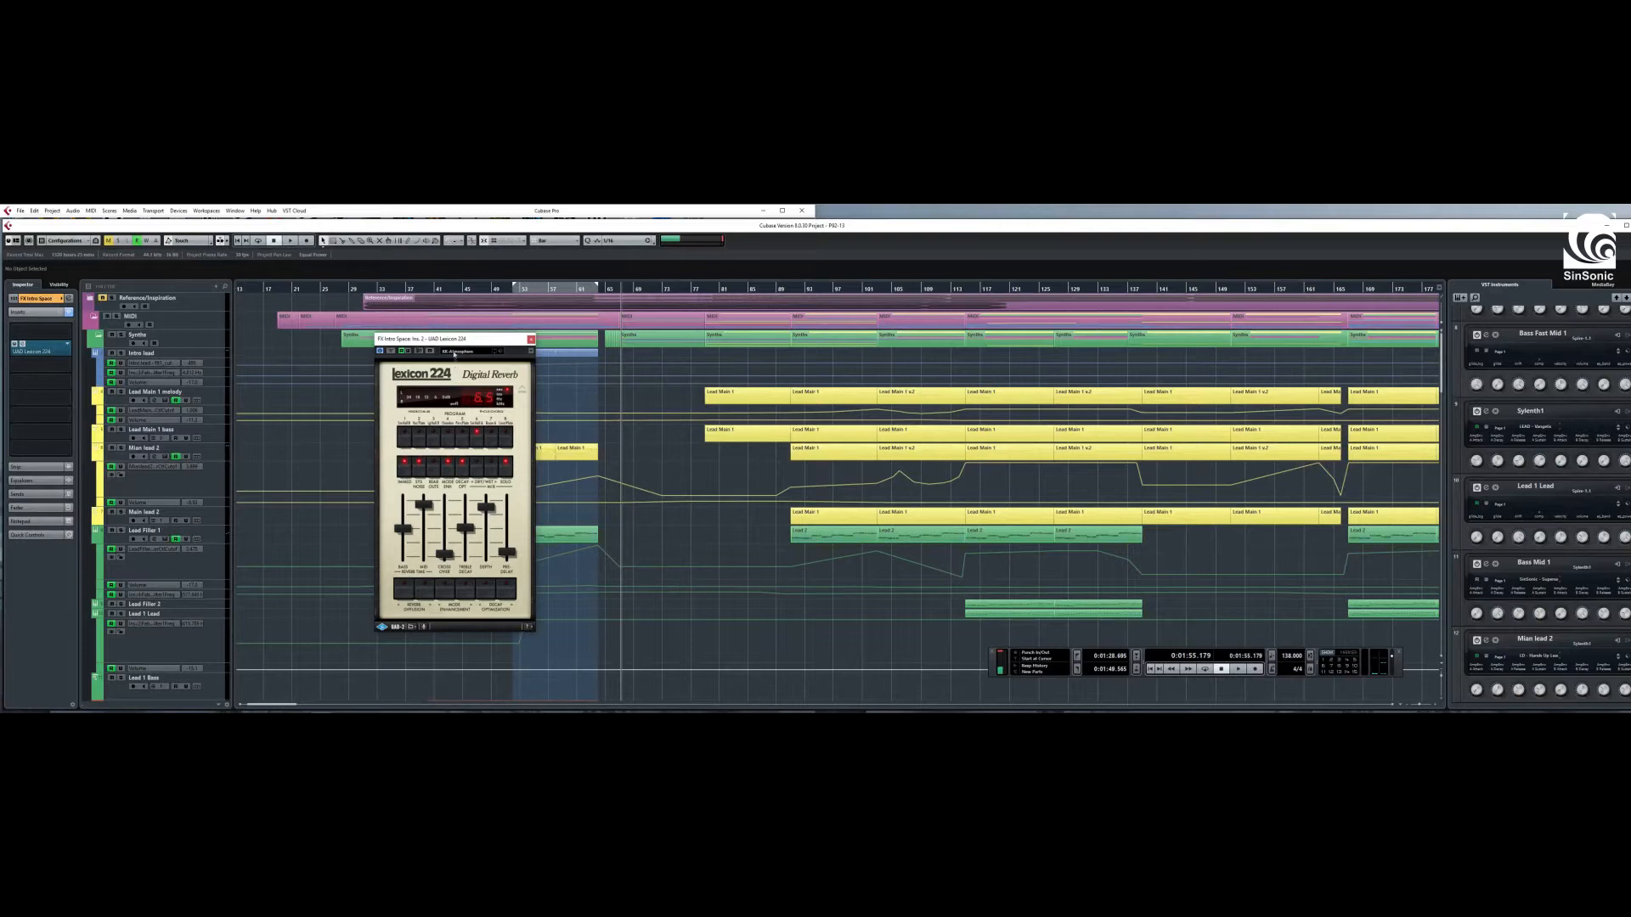
drag(463, 345, 400, 401)
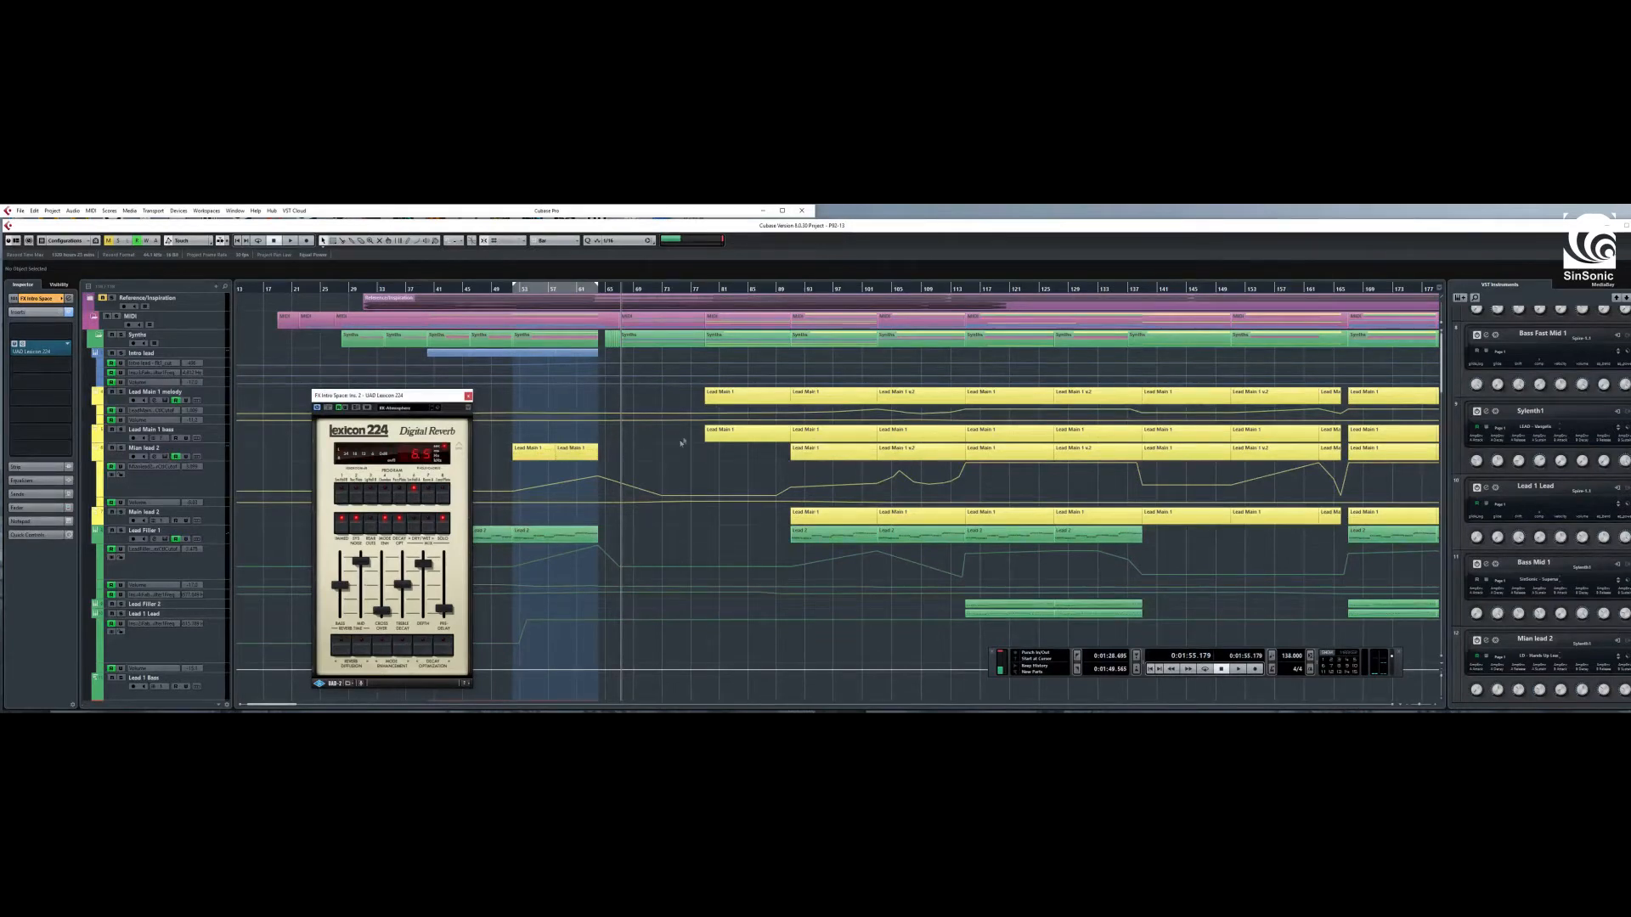
scroll(681, 443, down, 15)
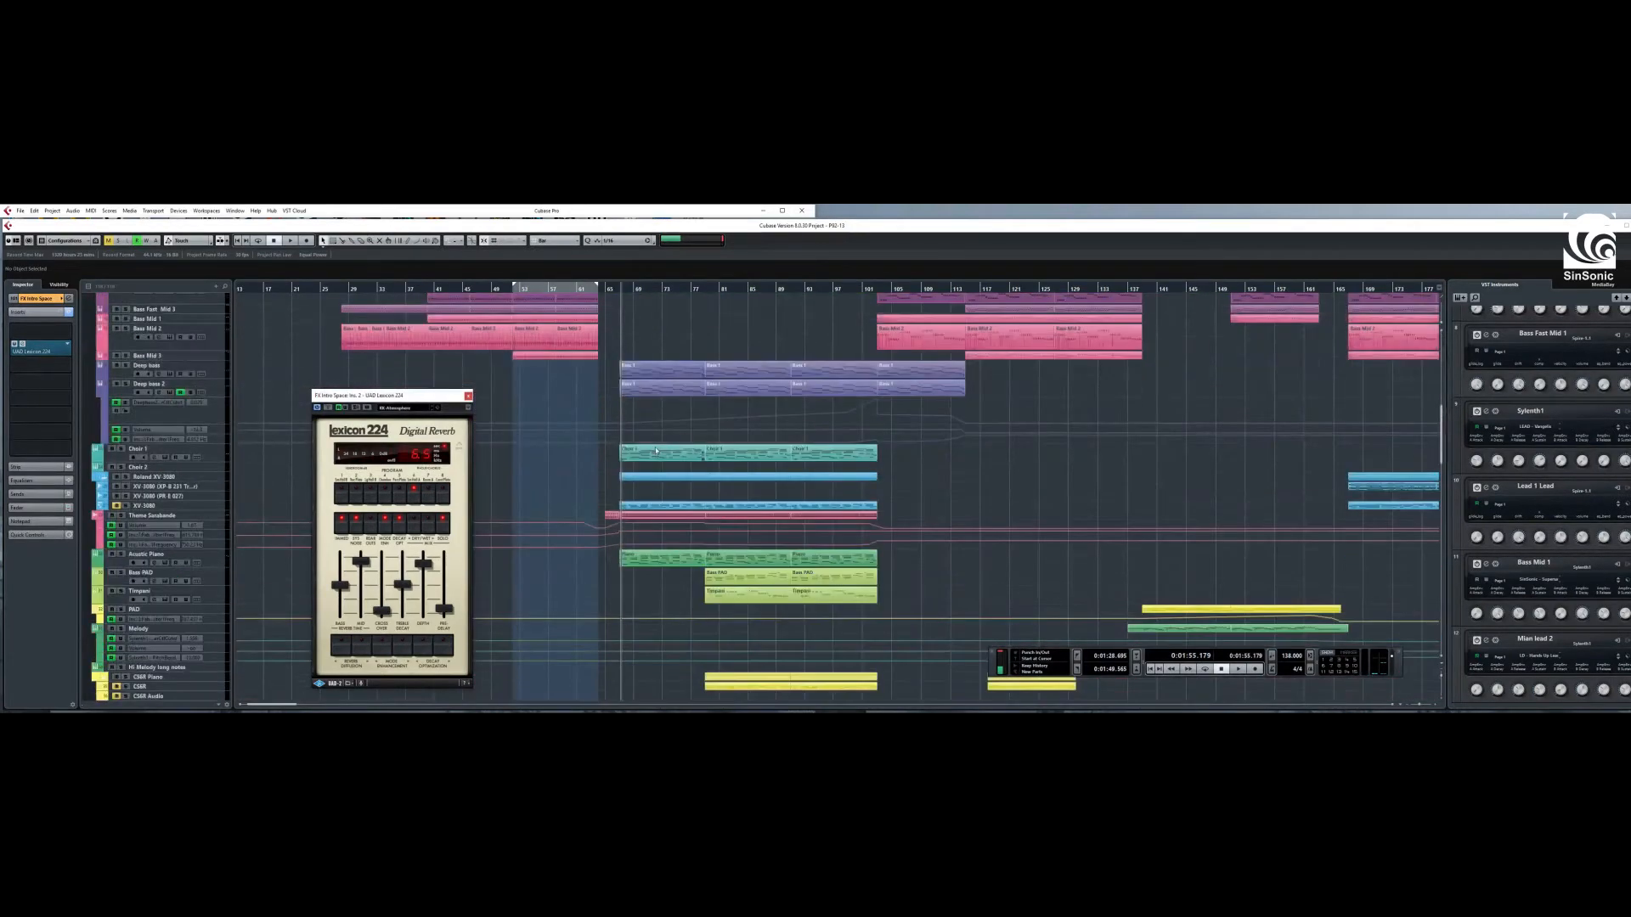
scroll(636, 480, down, 5)
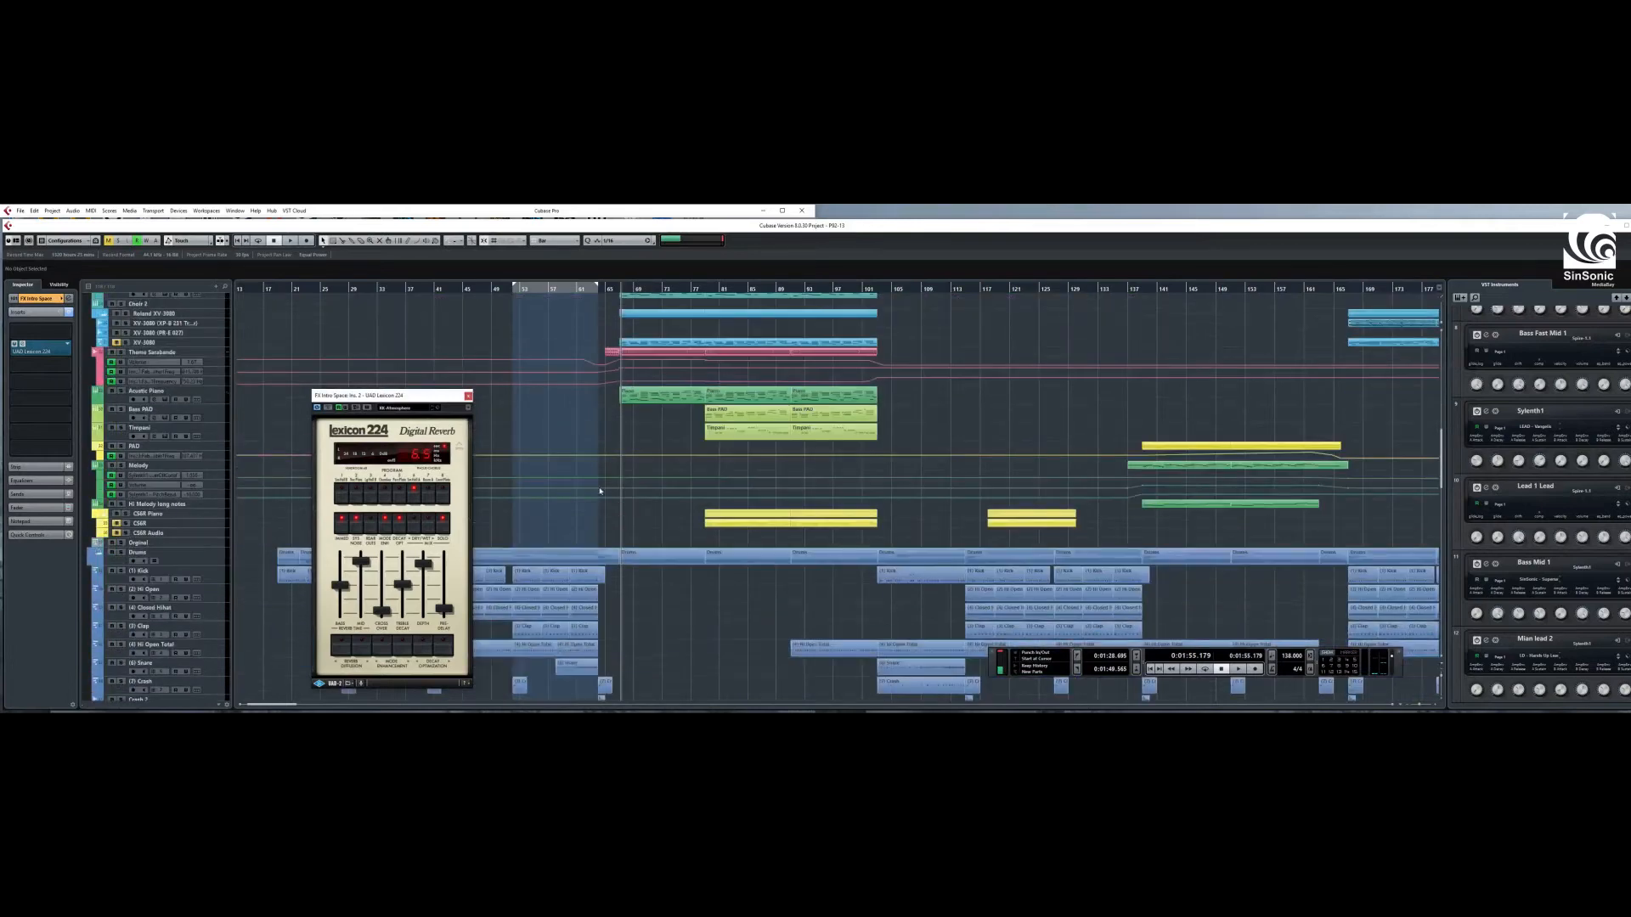
scroll(600, 491, up, 4)
- Play the full mix from the end of the marked range to about 2:24, closing the Lexicon 224 window during playback
click(597, 289)
click(1238, 669)
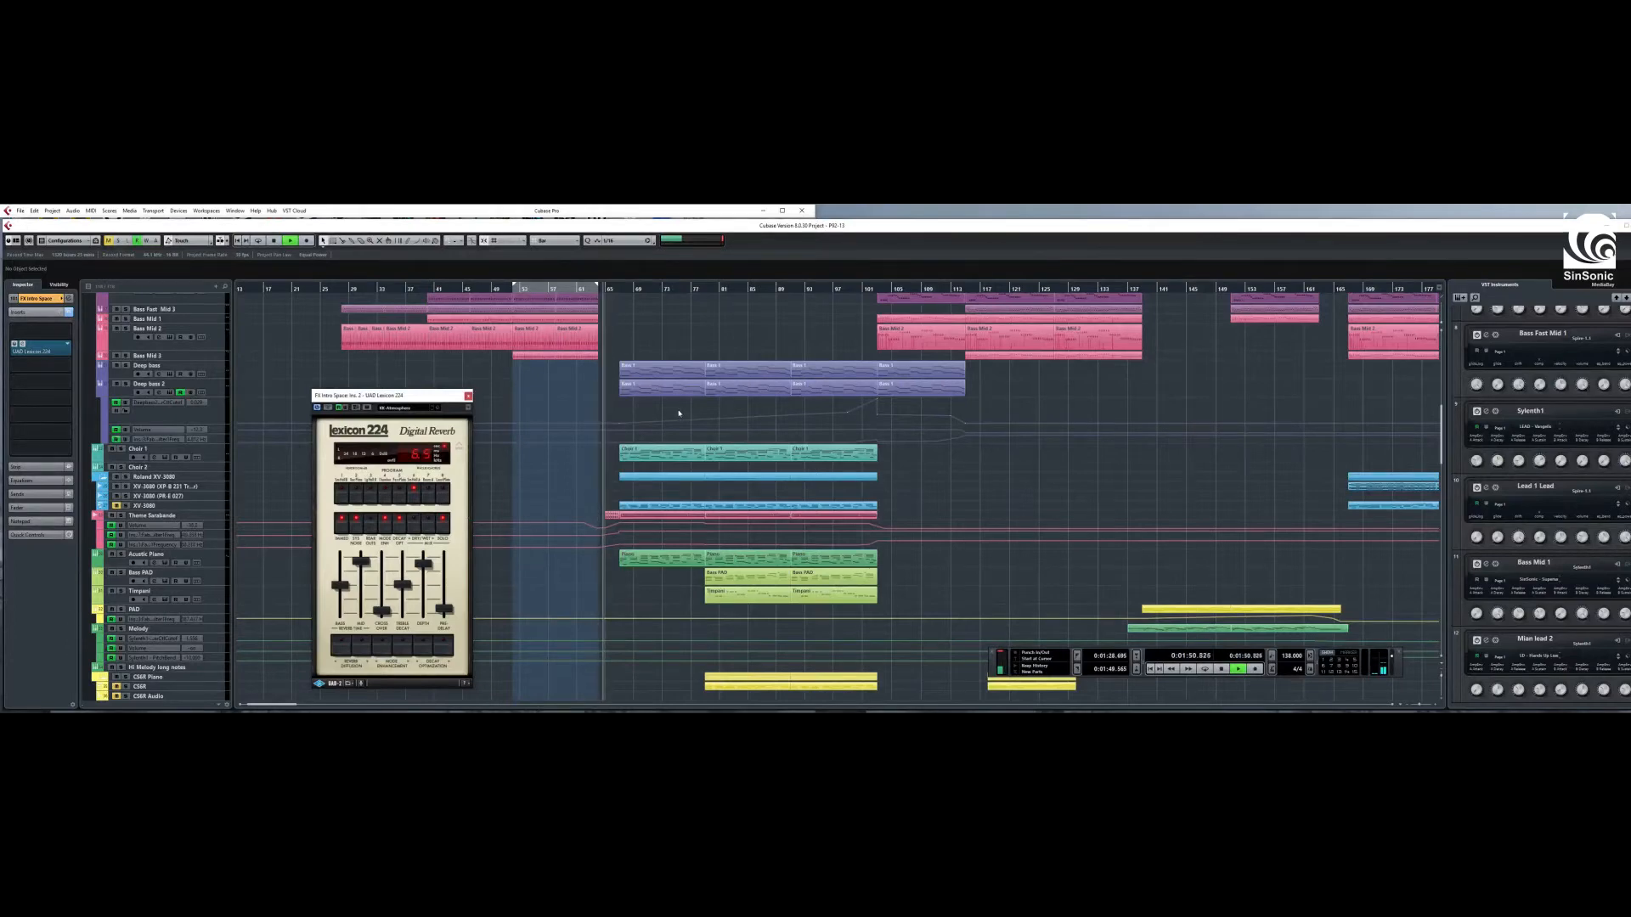
click(468, 397)
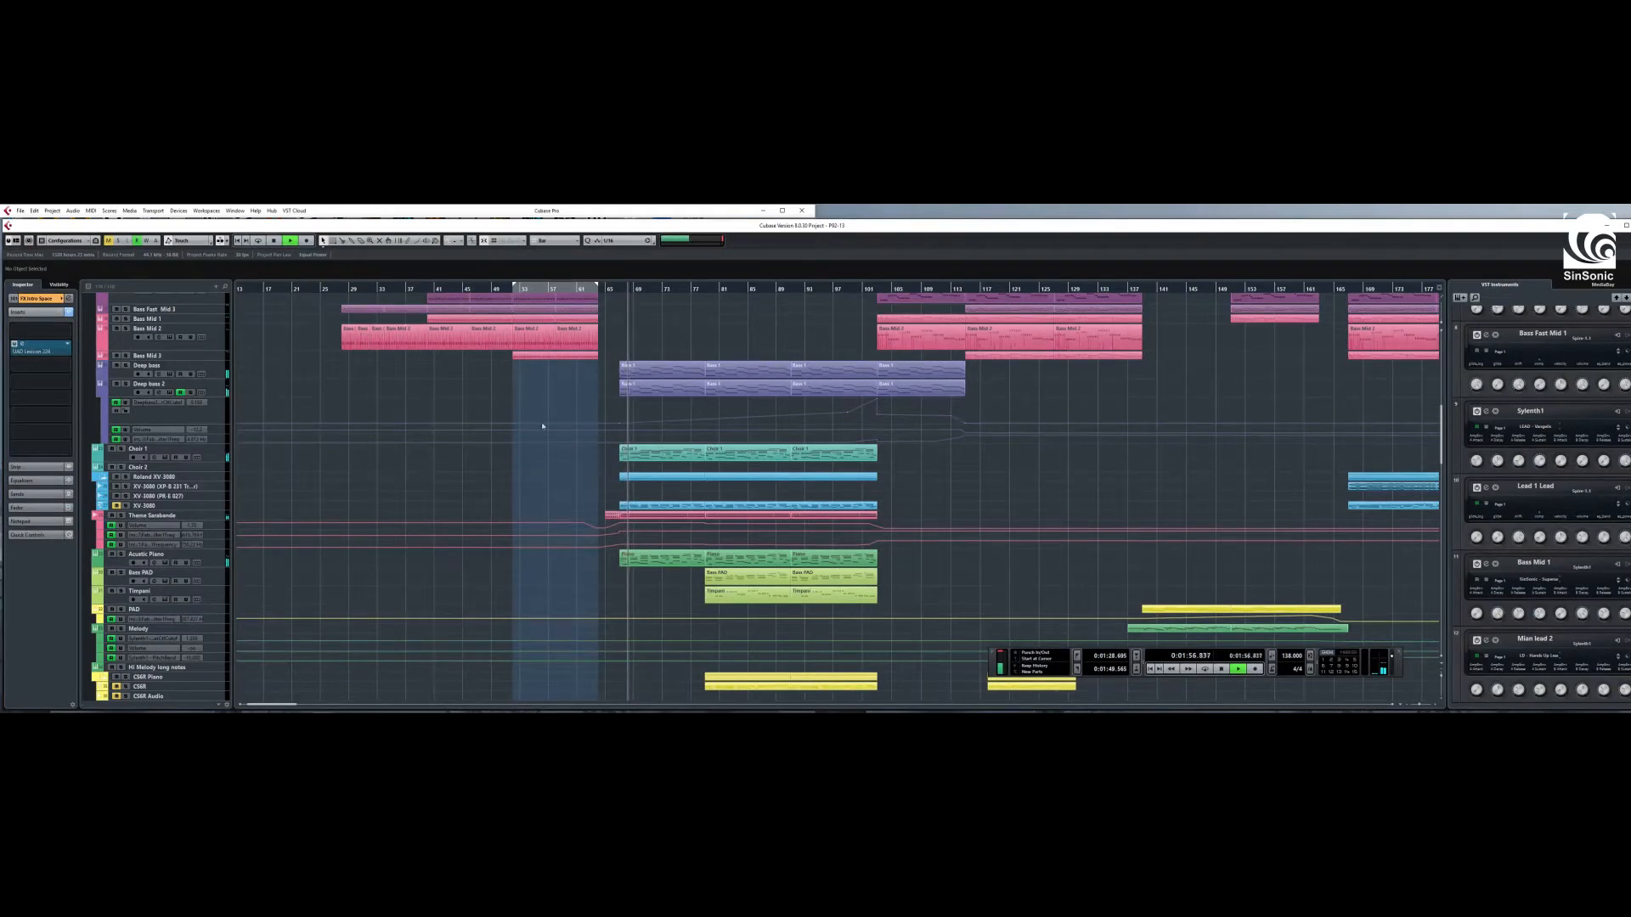
scroll(548, 429, down, 6)
scroll(612, 400, down, 6)
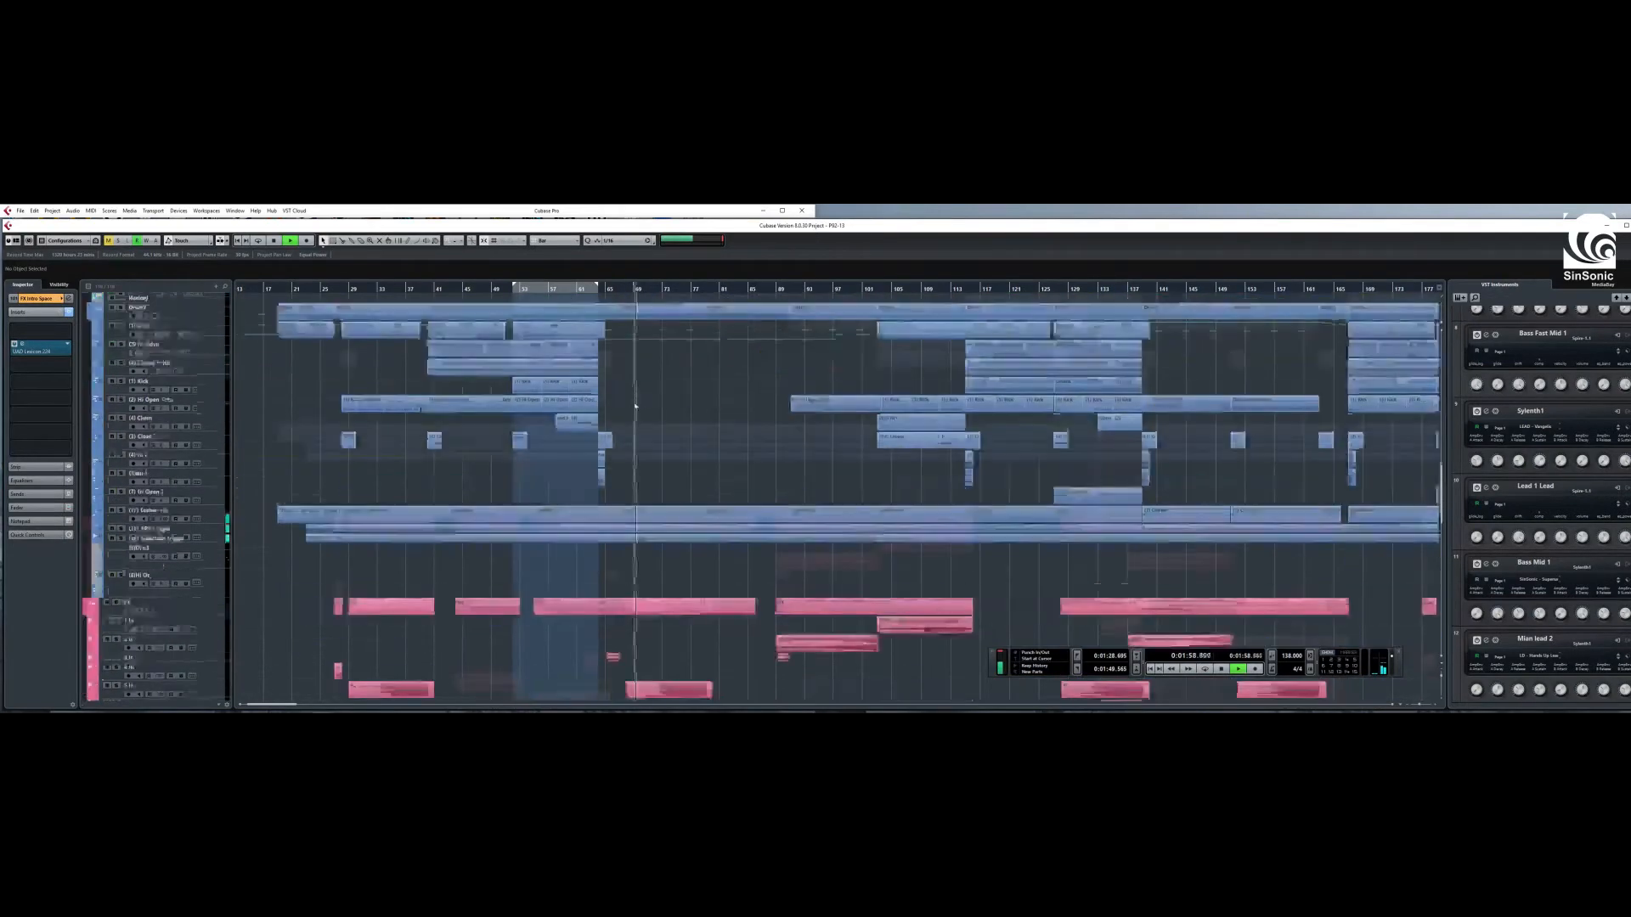
scroll(635, 406, down, 4)
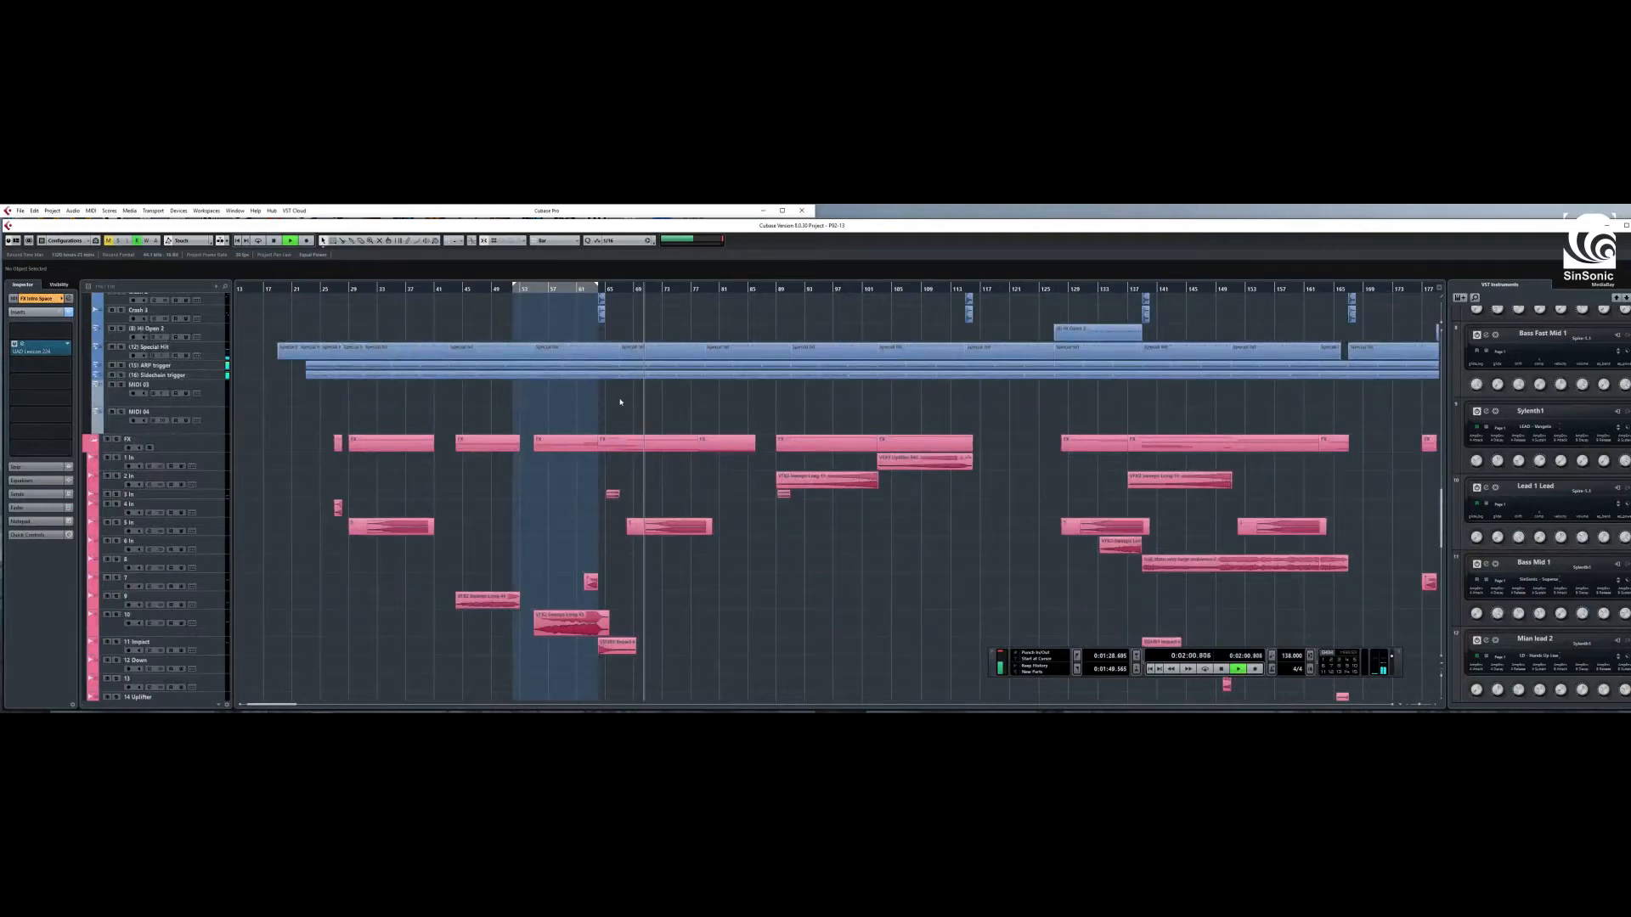
scroll(611, 425, up, 10)
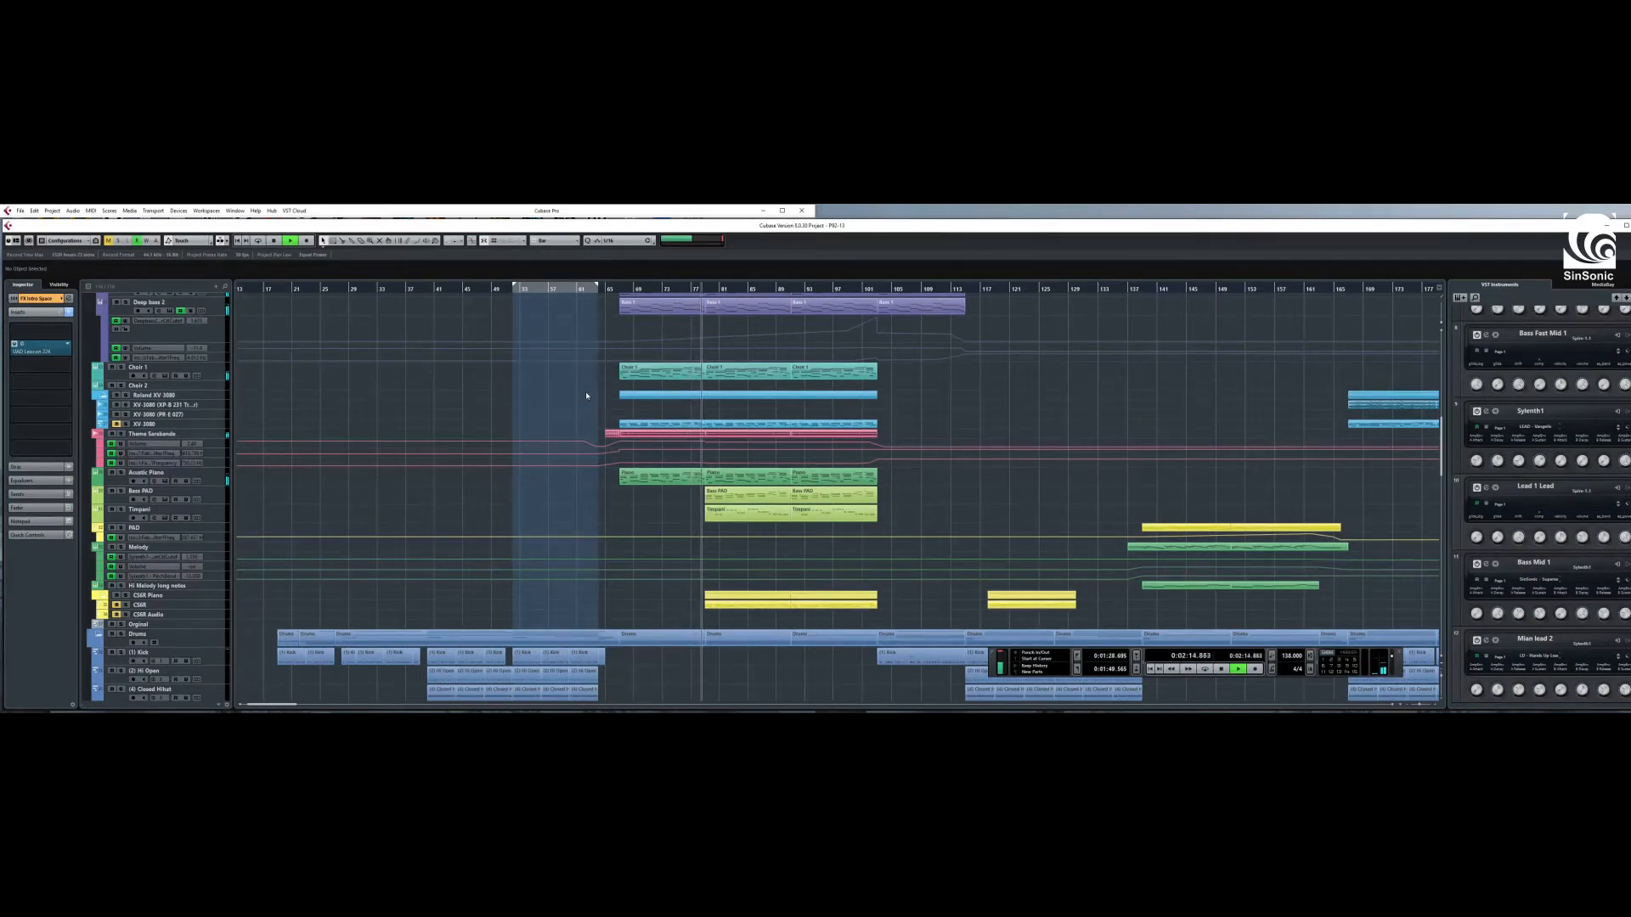
click(1221, 669)
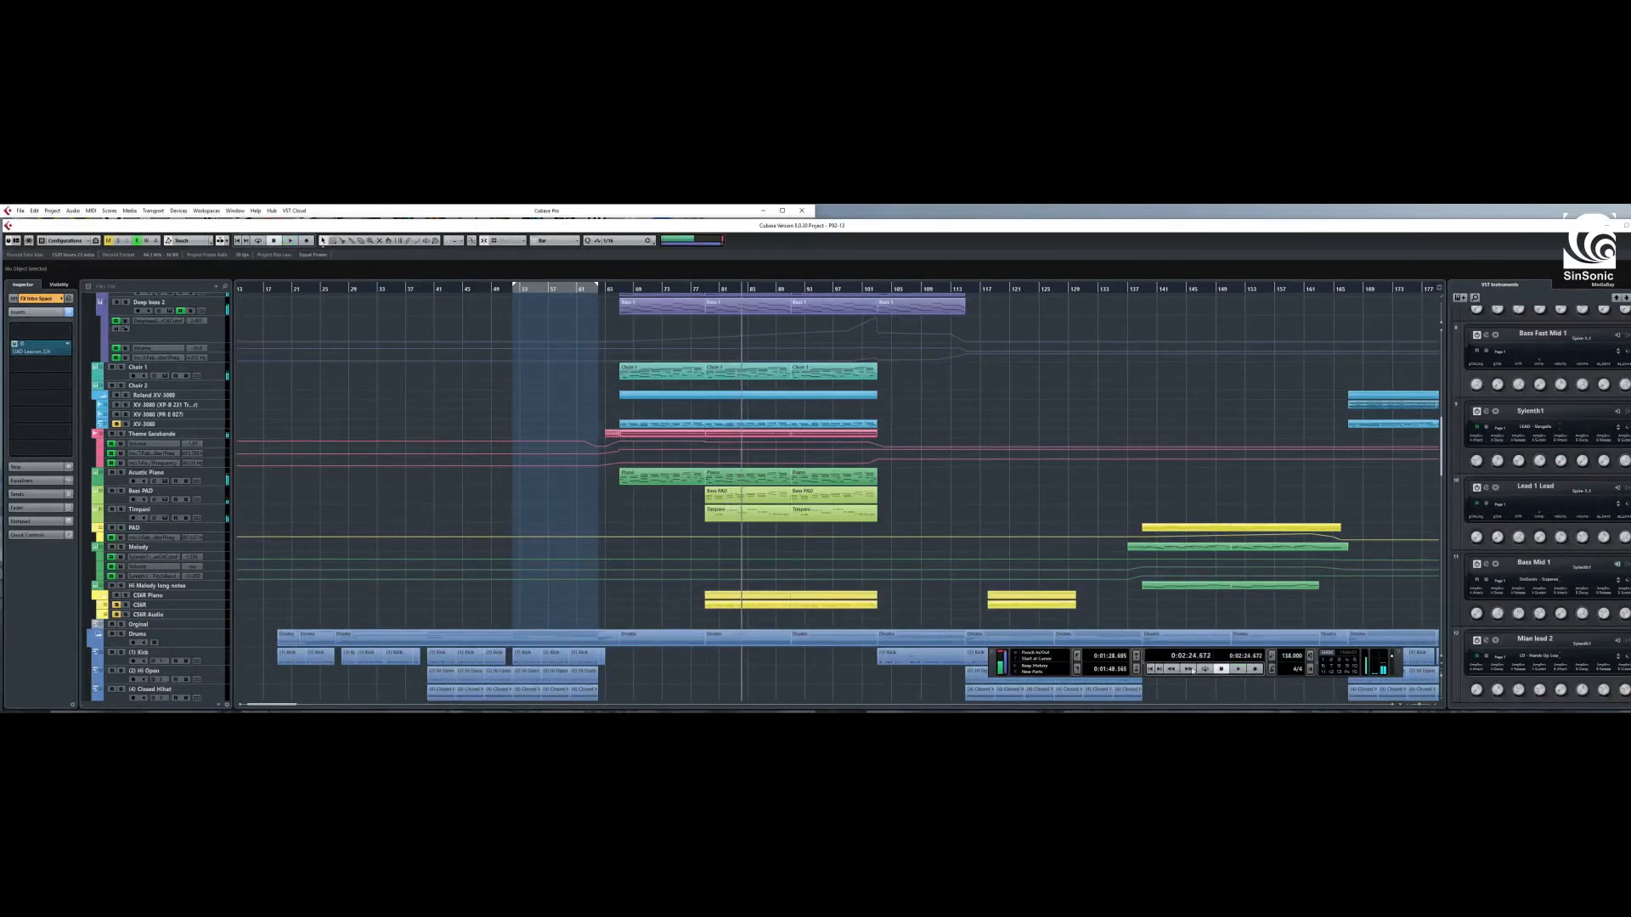
- Solo the FX tracks together with the Acoustic Piano and Choir 1 tracks
scroll(648, 535, down, 6)
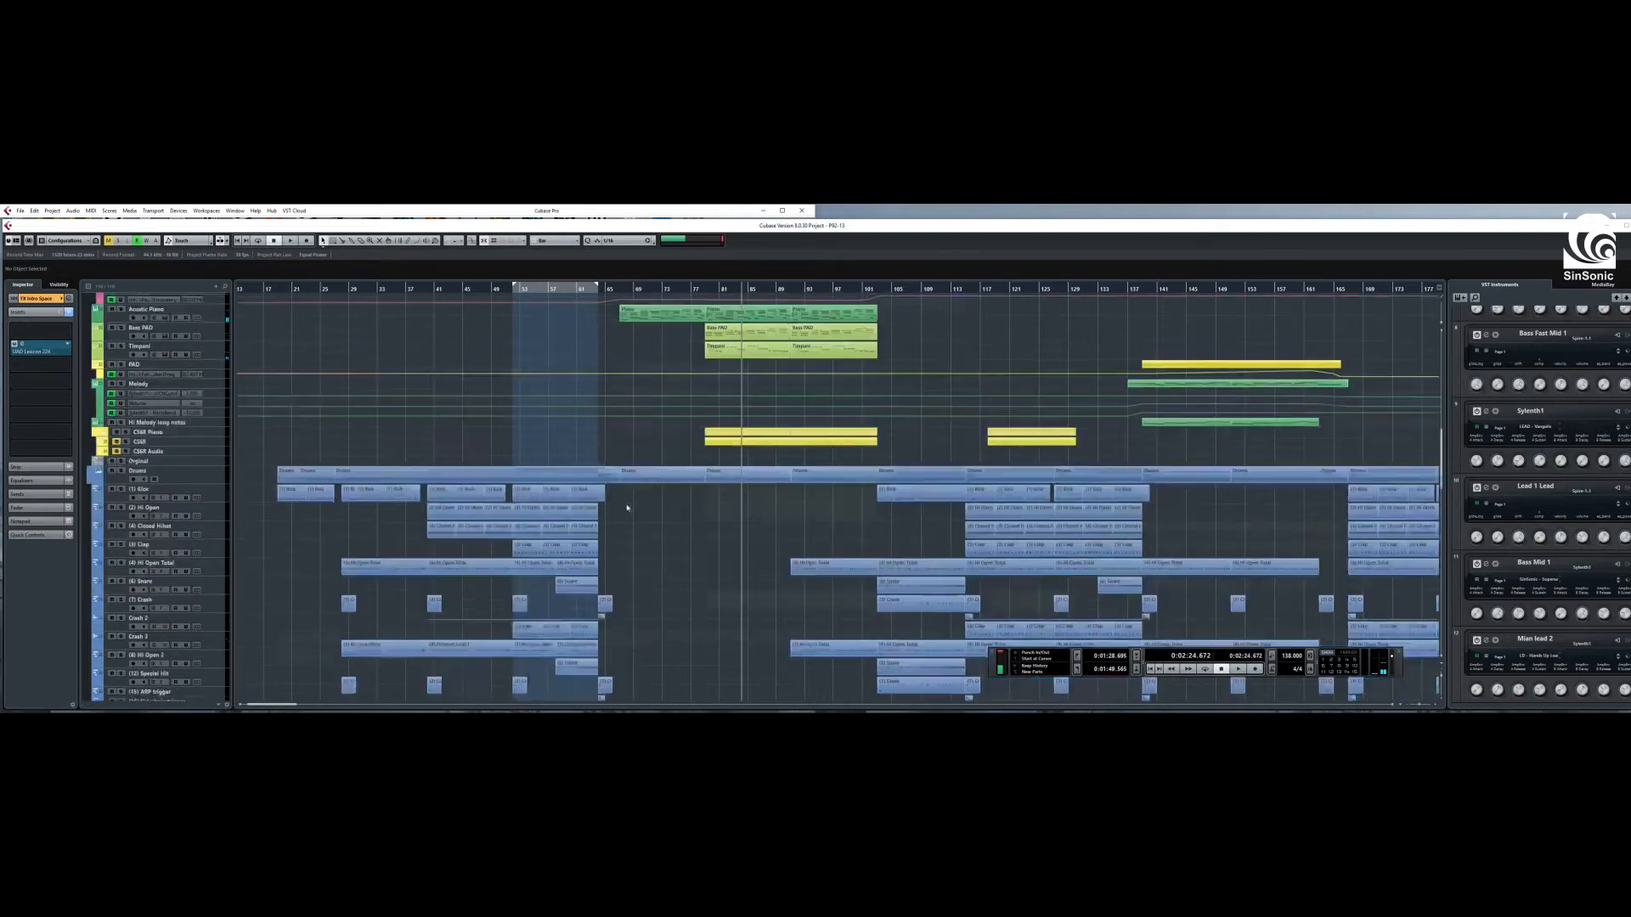
scroll(620, 501, down, 4)
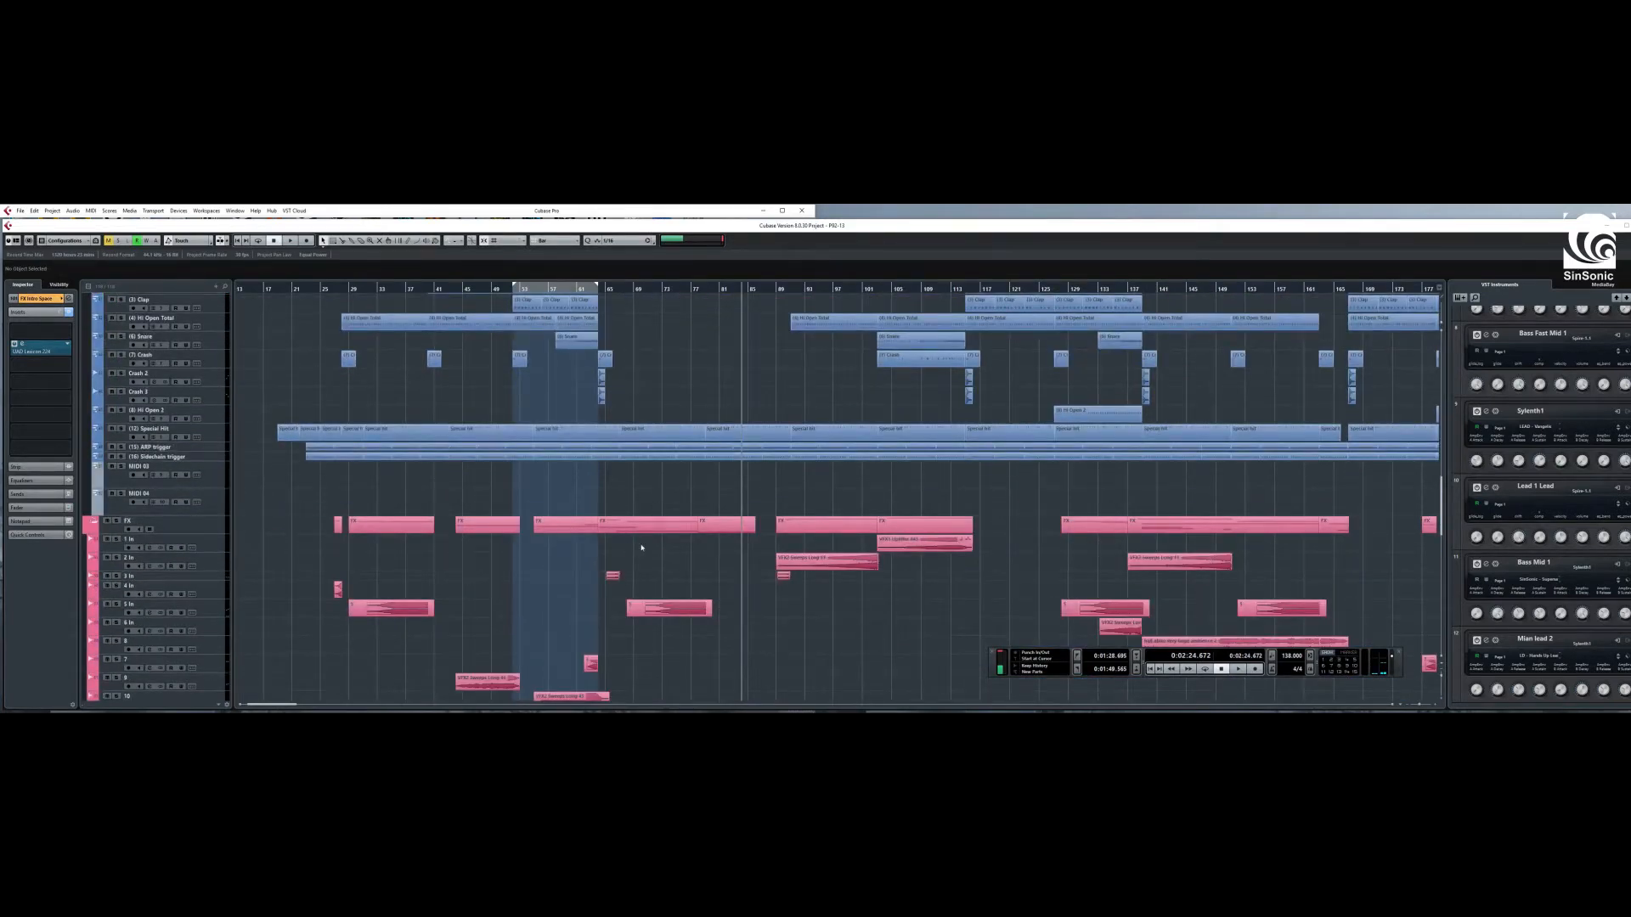
click(592, 287)
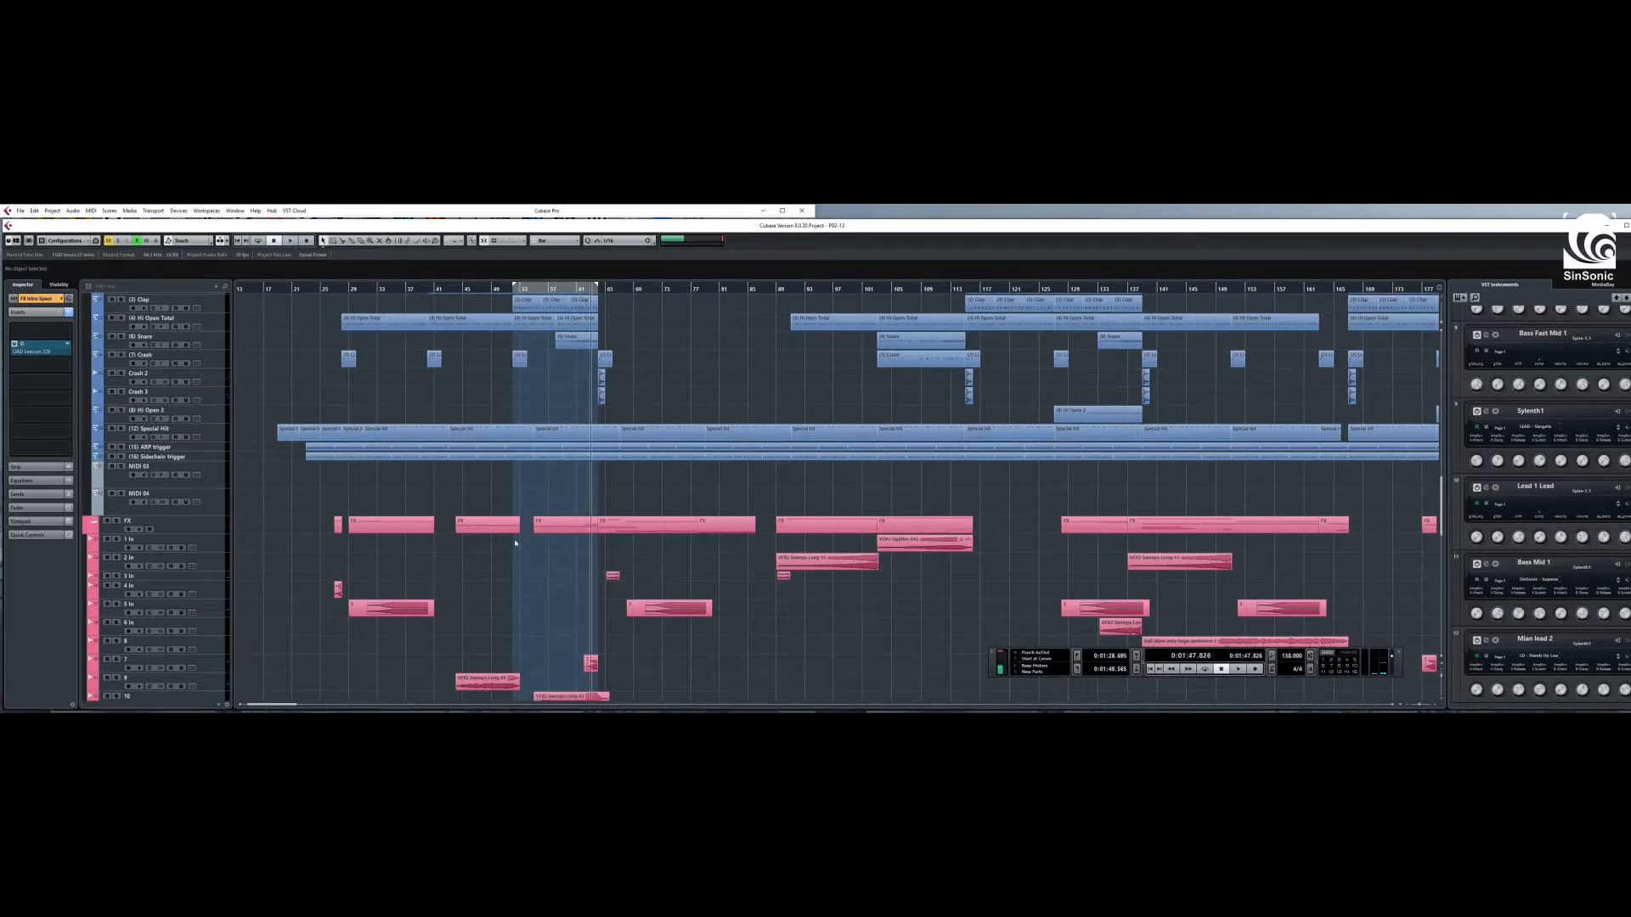
scroll(603, 576, down, 4)
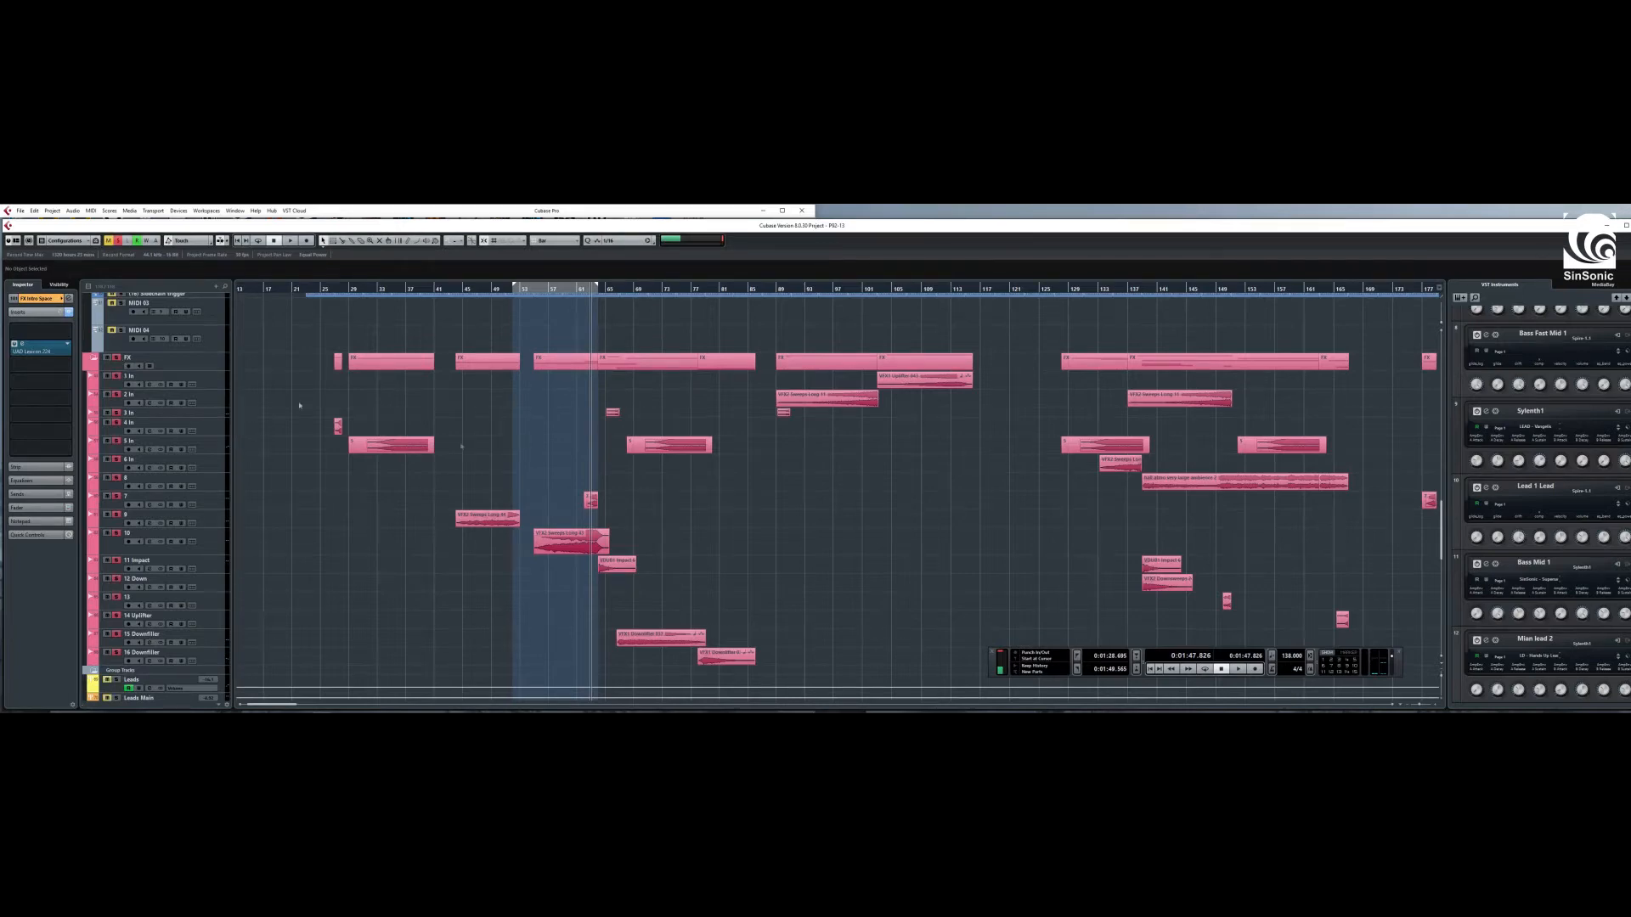
scroll(580, 493, up, 10)
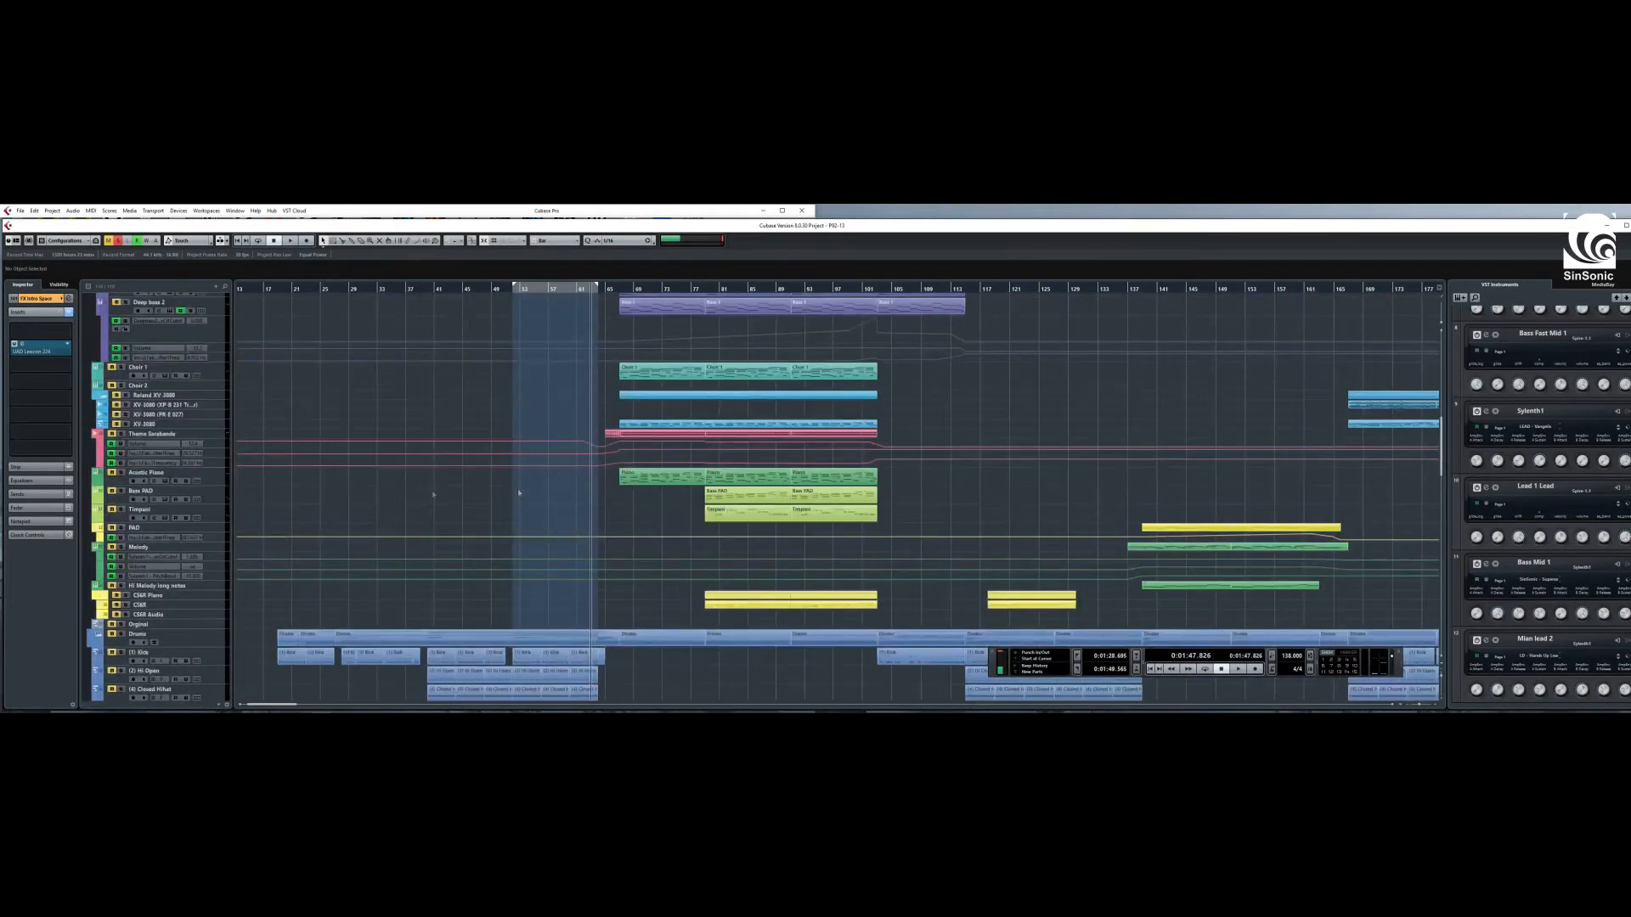
click(121, 472)
click(121, 368)
scroll(538, 485, down, 10)
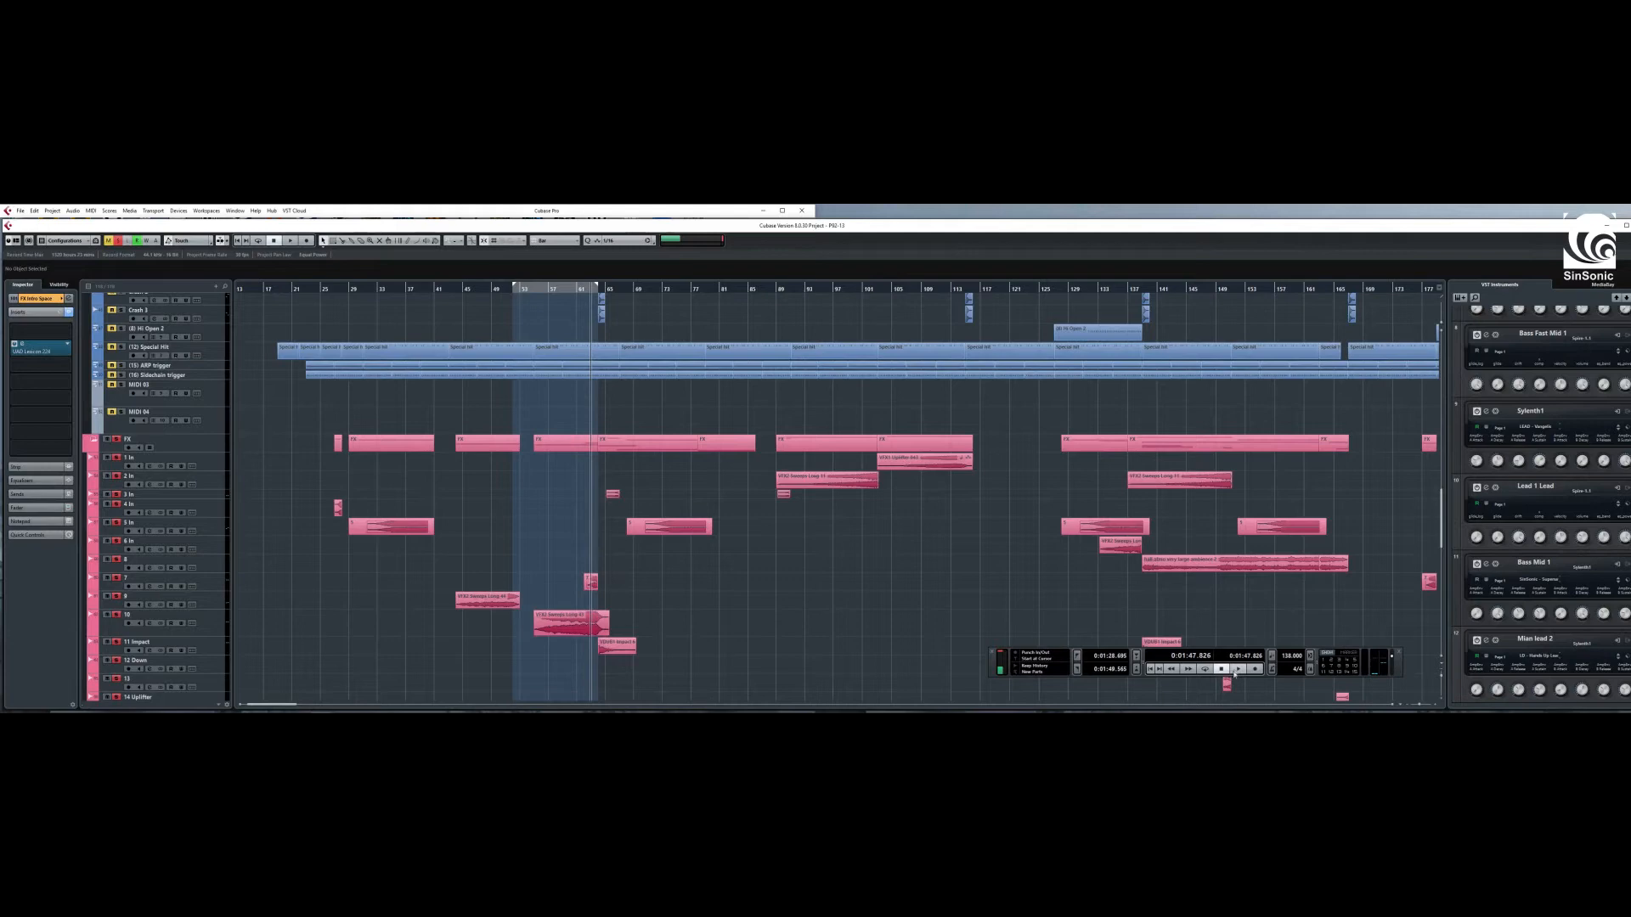
- Play the soloed tracks from about 1:46 to 2:18 while following the FX clips through the transition
click(583, 290)
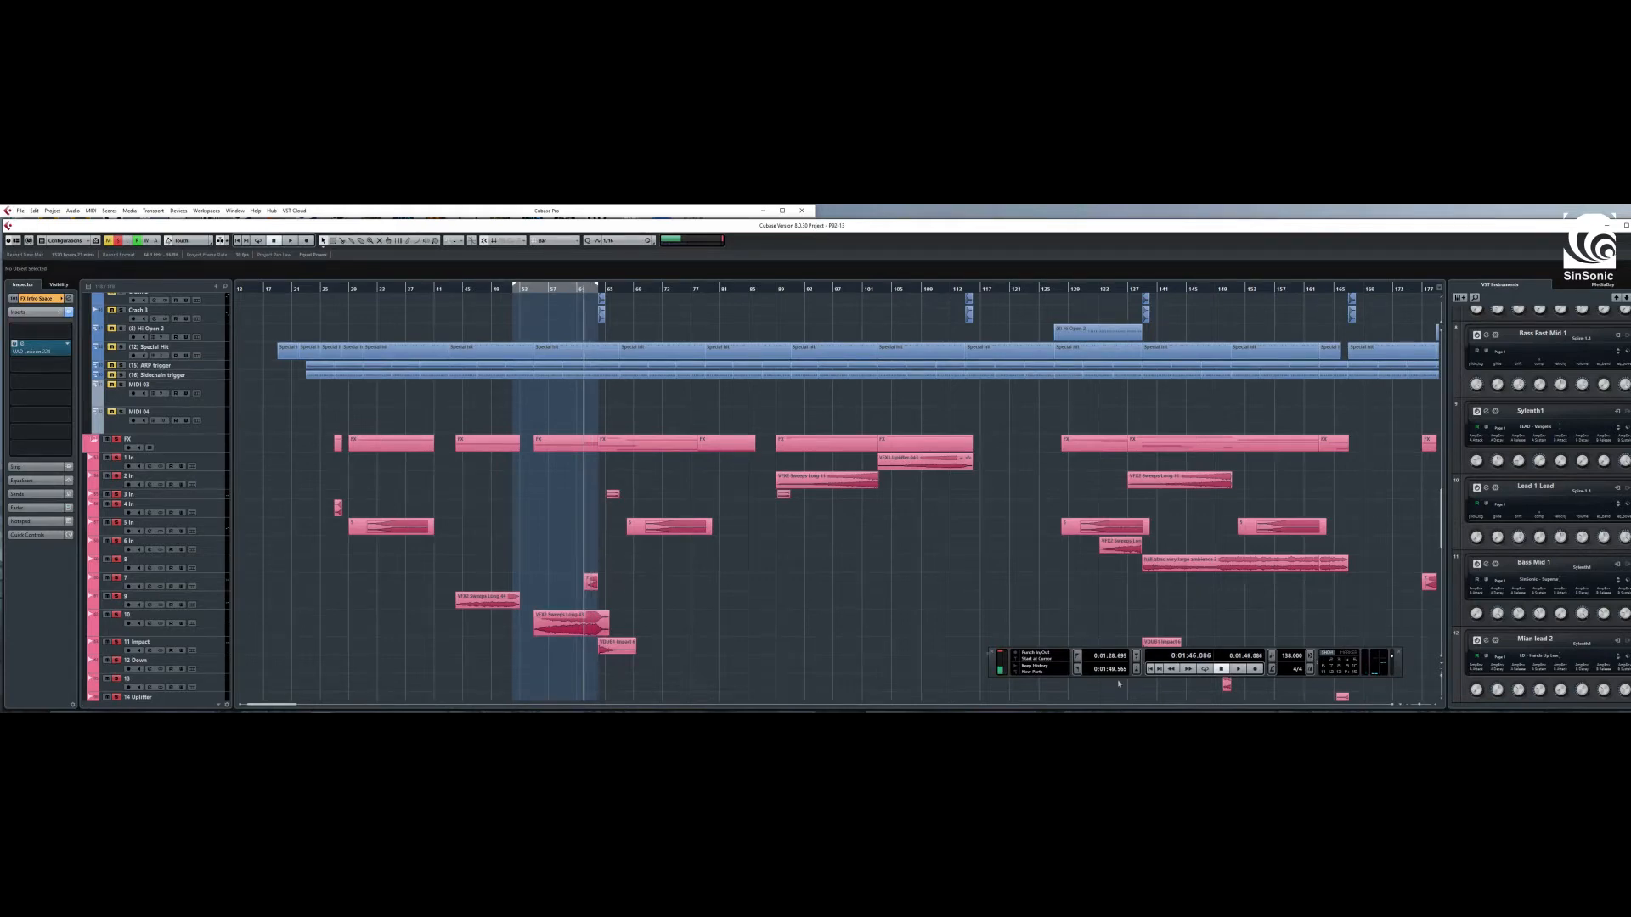
click(1238, 669)
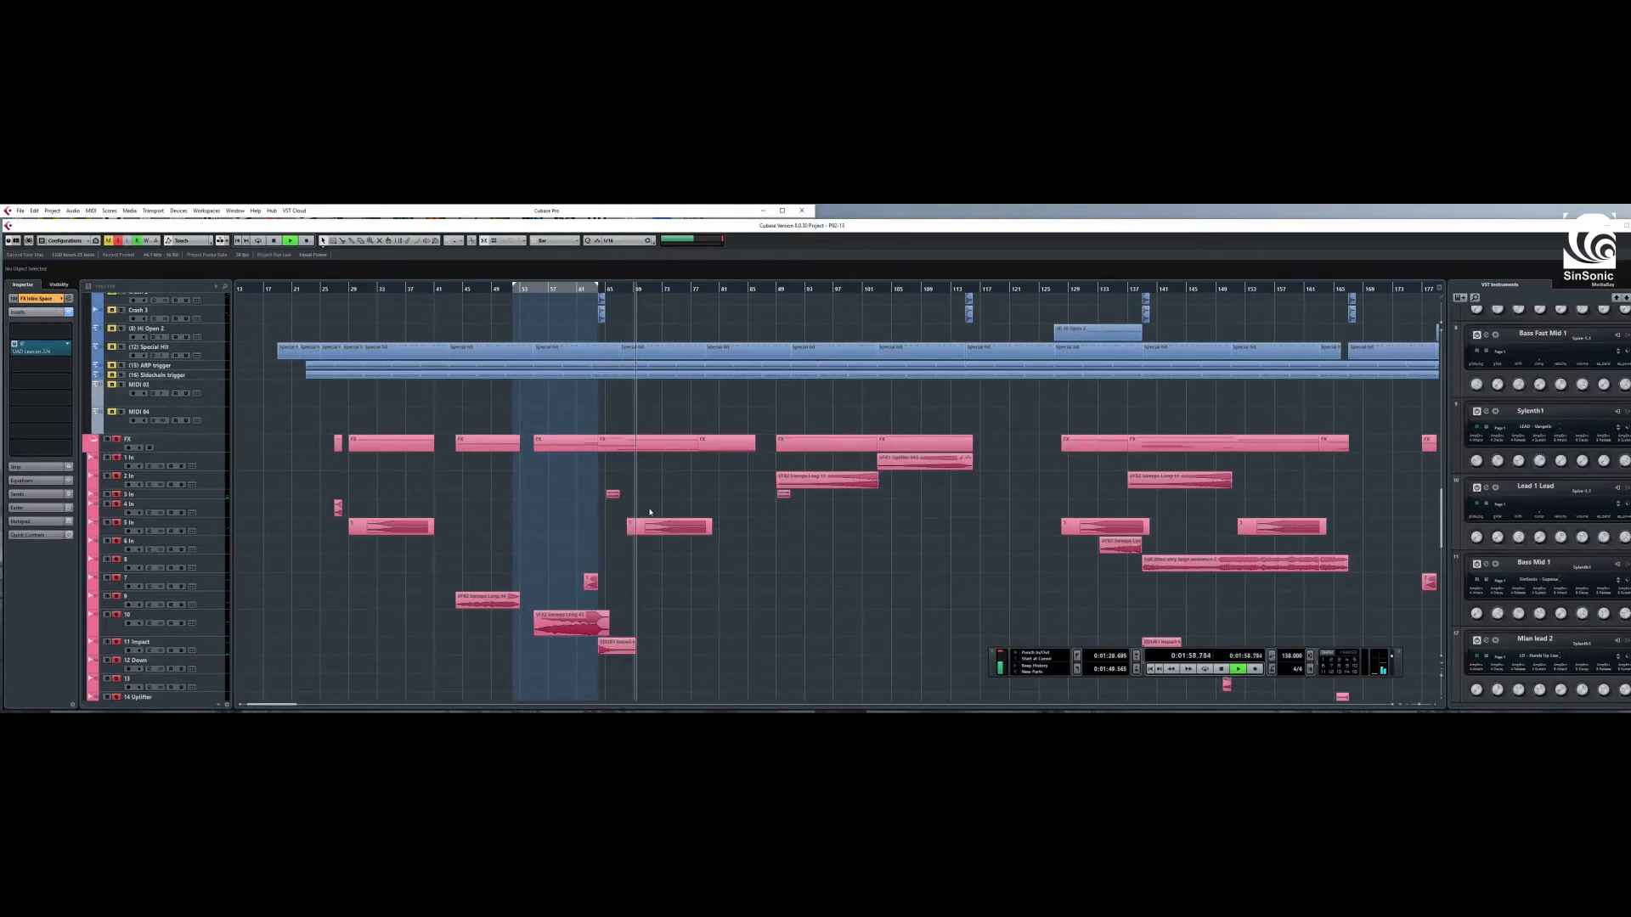
scroll(626, 518, down, 5)
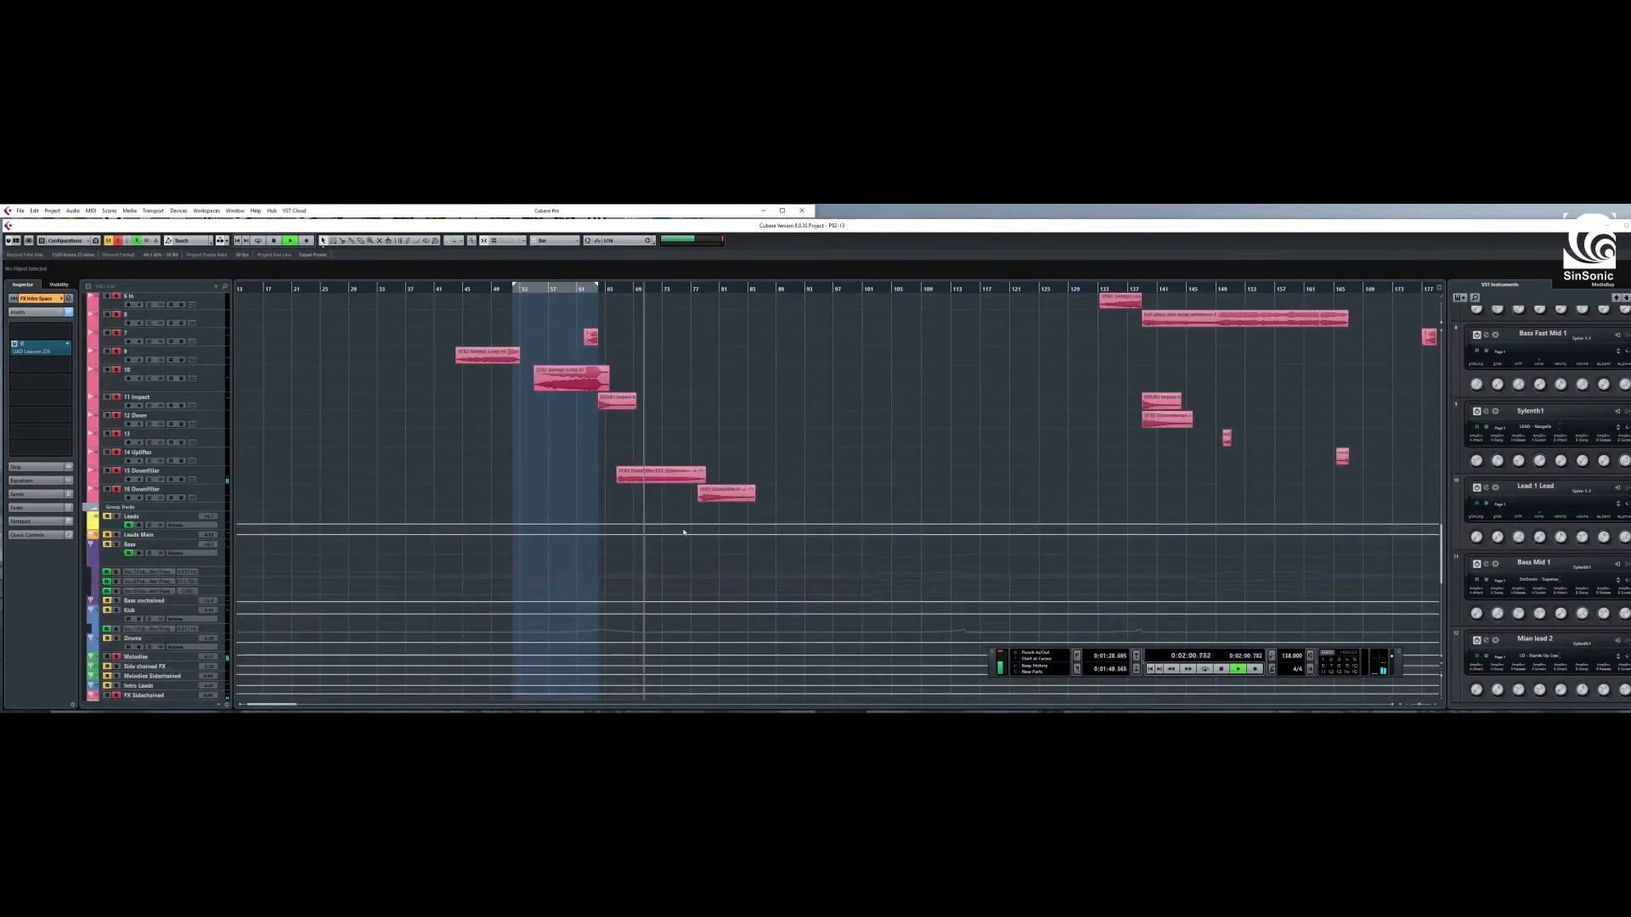
scroll(629, 537, up, 4)
scroll(645, 630, down, 3)
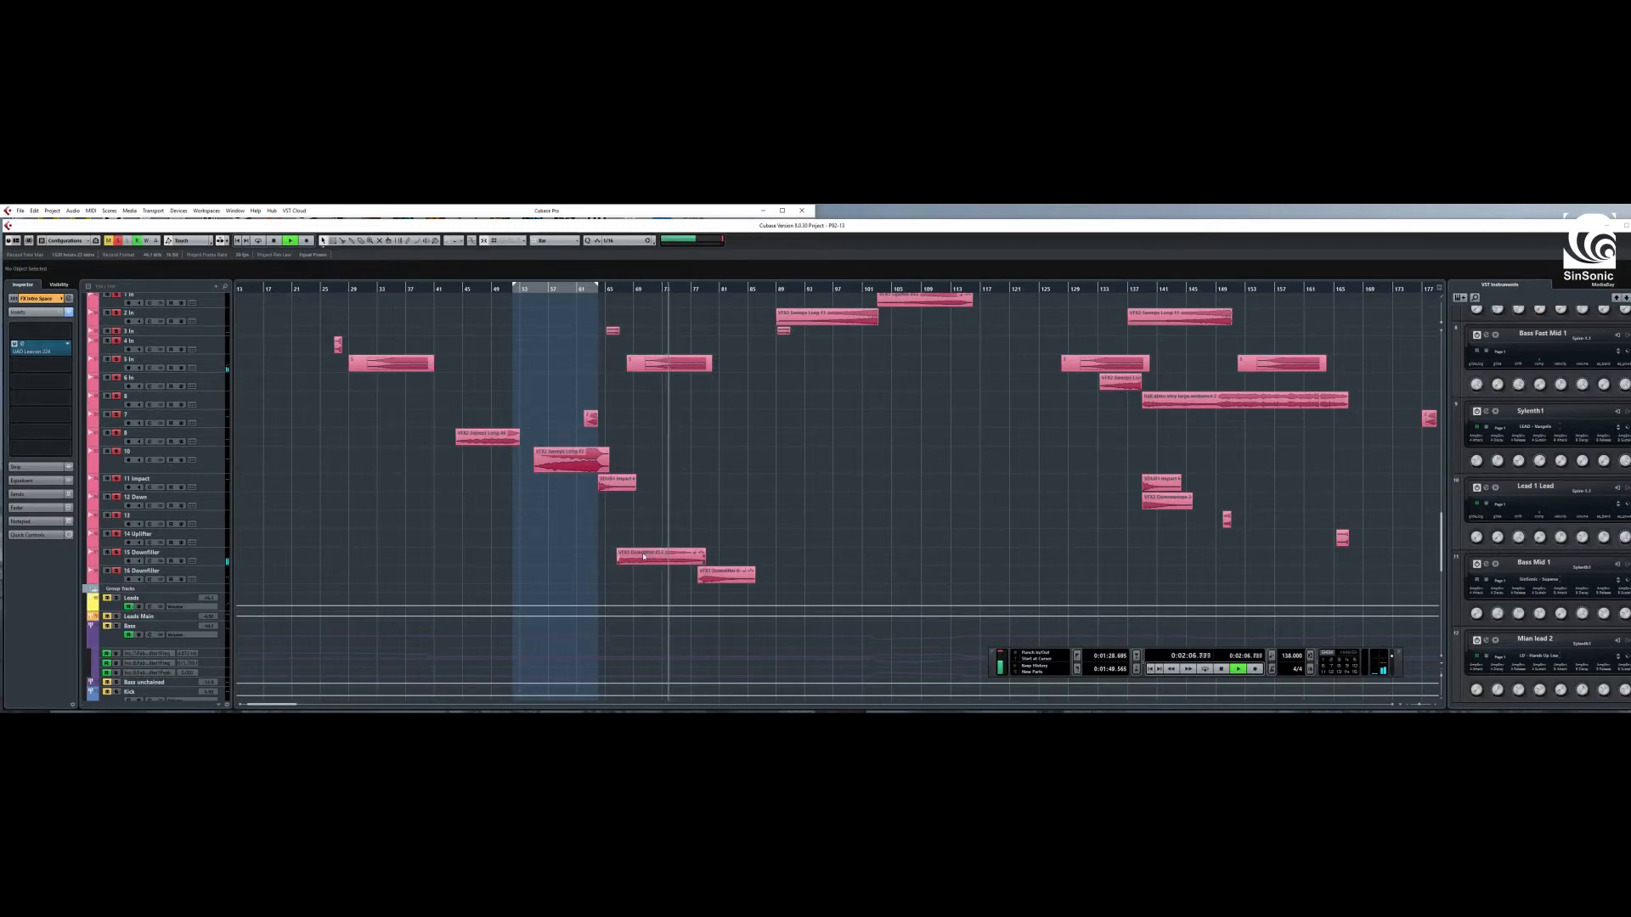
scroll(700, 507, up, 1)
scroll(700, 507, down, 1)
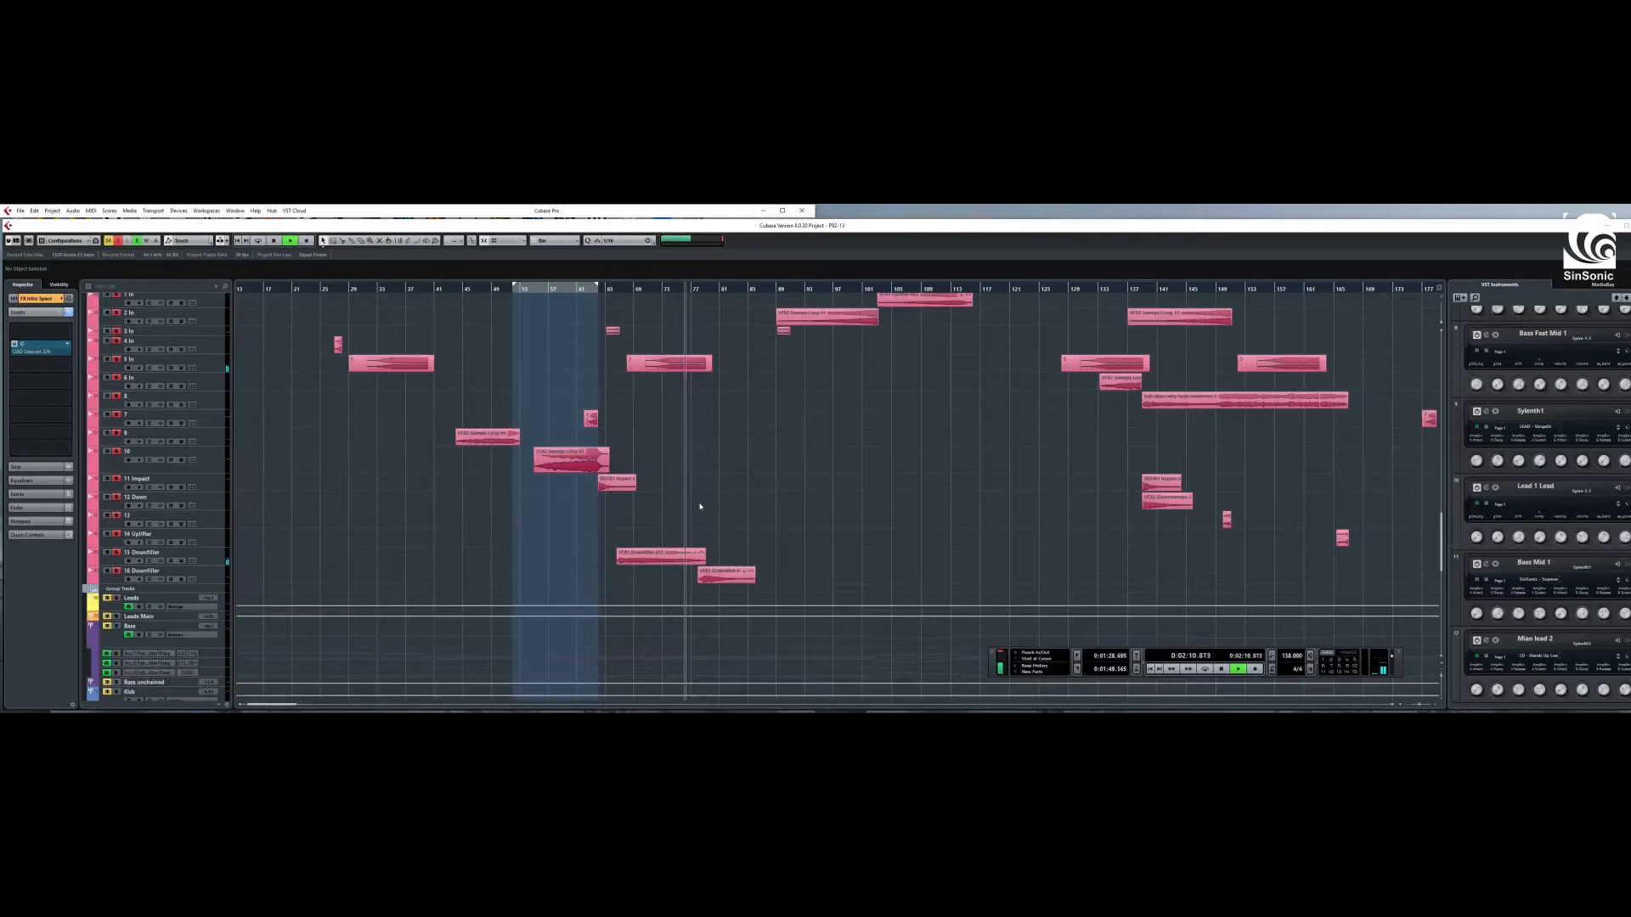
click(1222, 670)
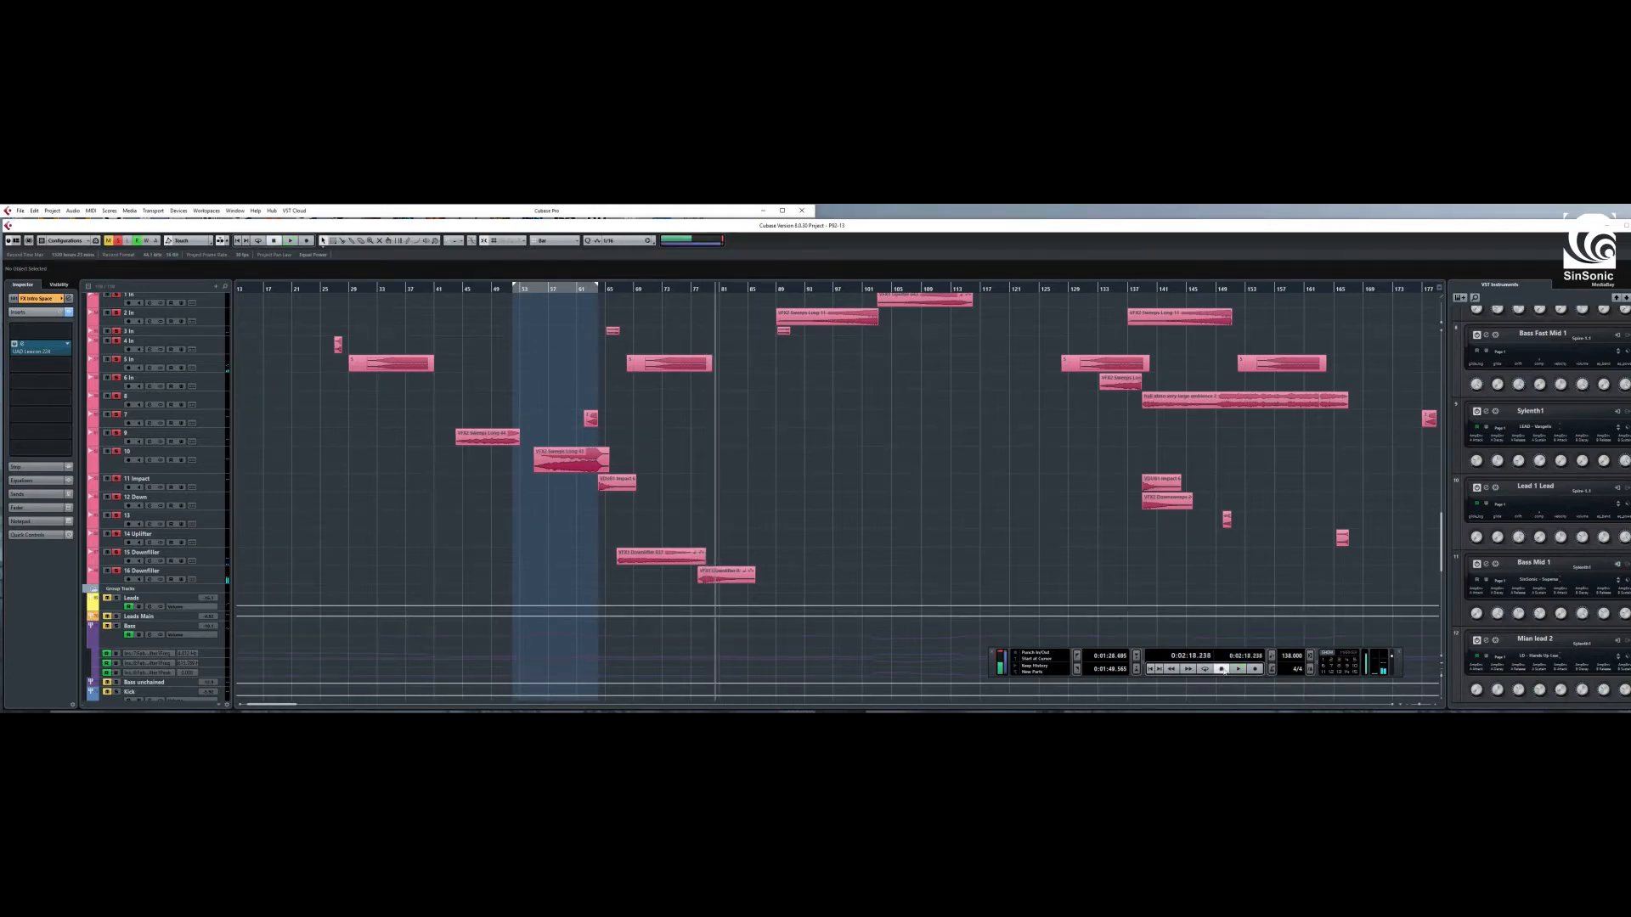
- Select the first Downfilter clip, the swell clip on track 5 and the second Downfilter clip in turn, and clear the selection
click(637, 562)
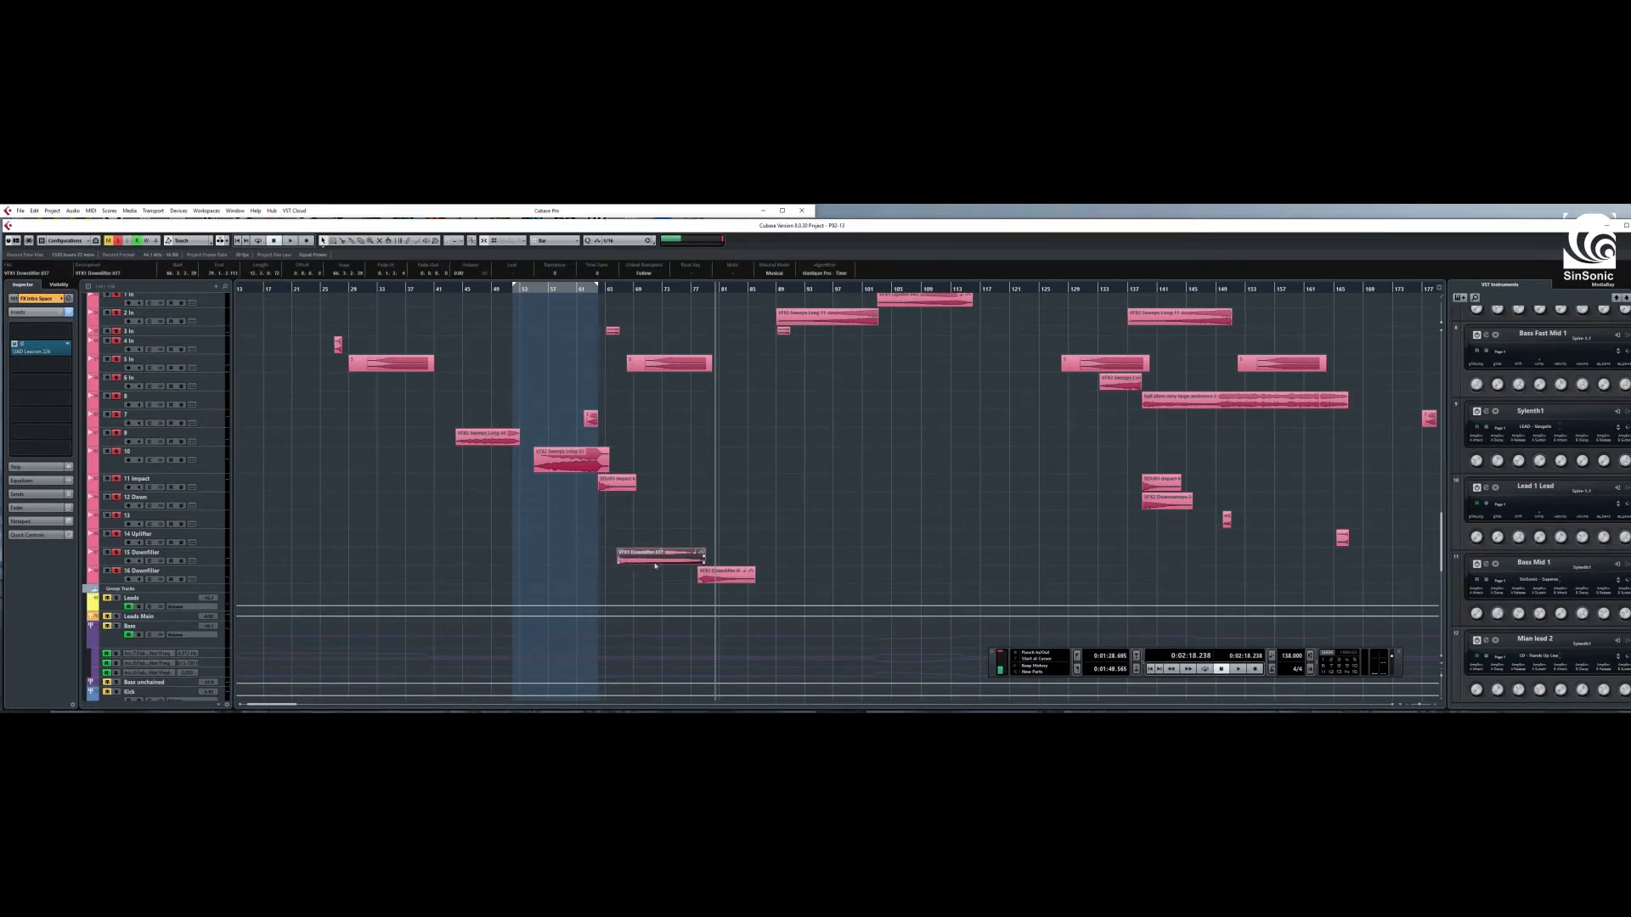
click(655, 364)
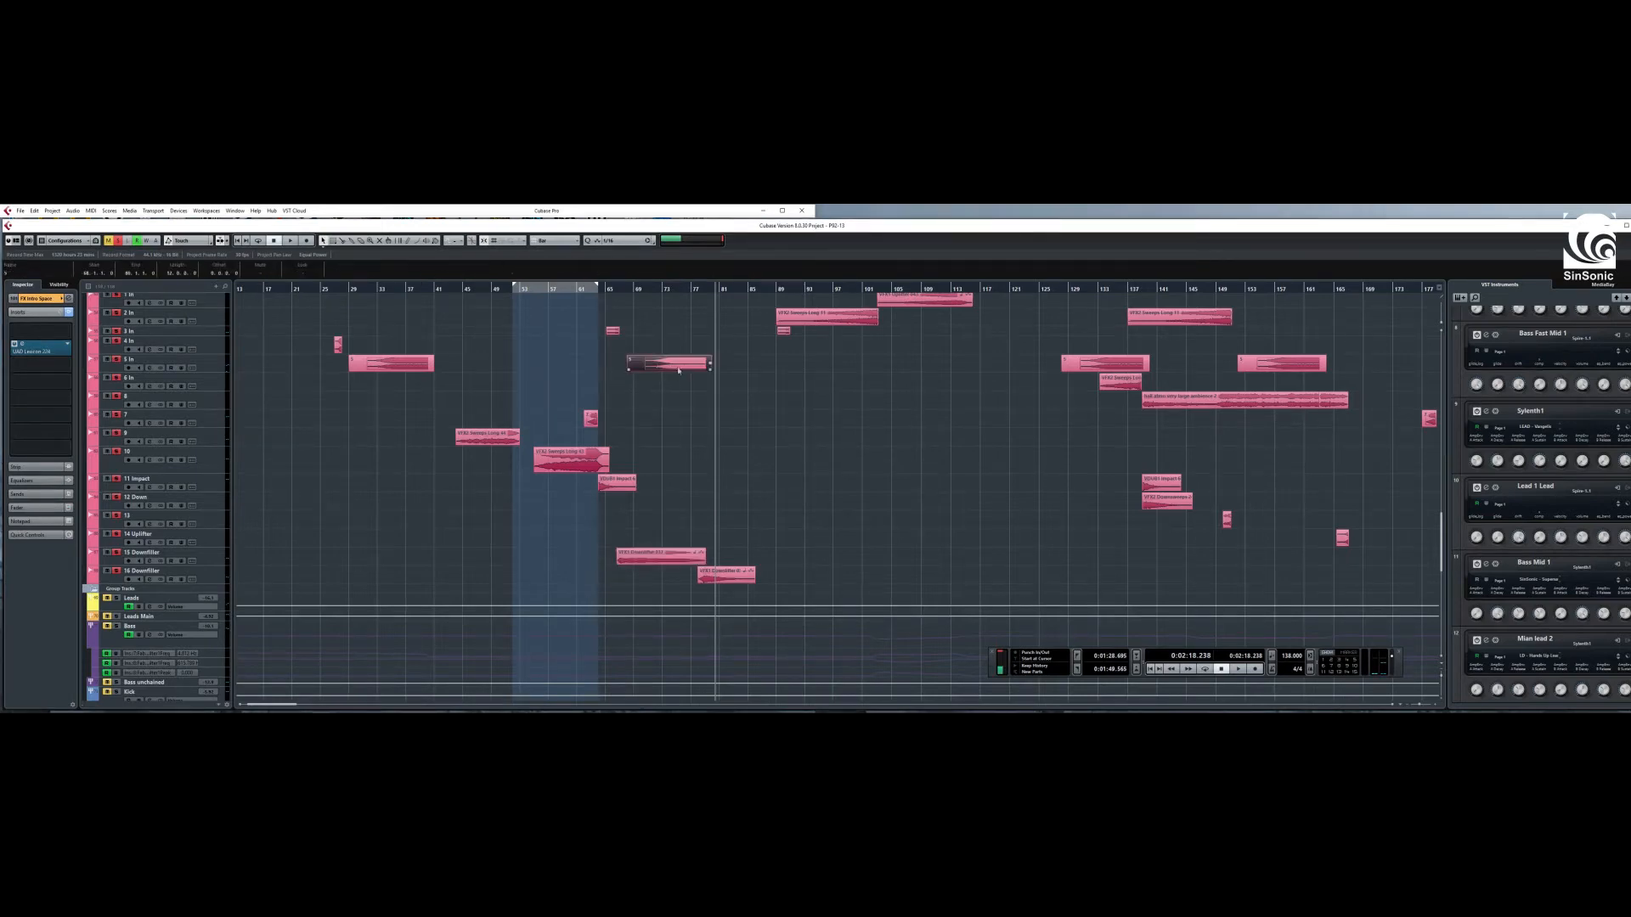
click(719, 579)
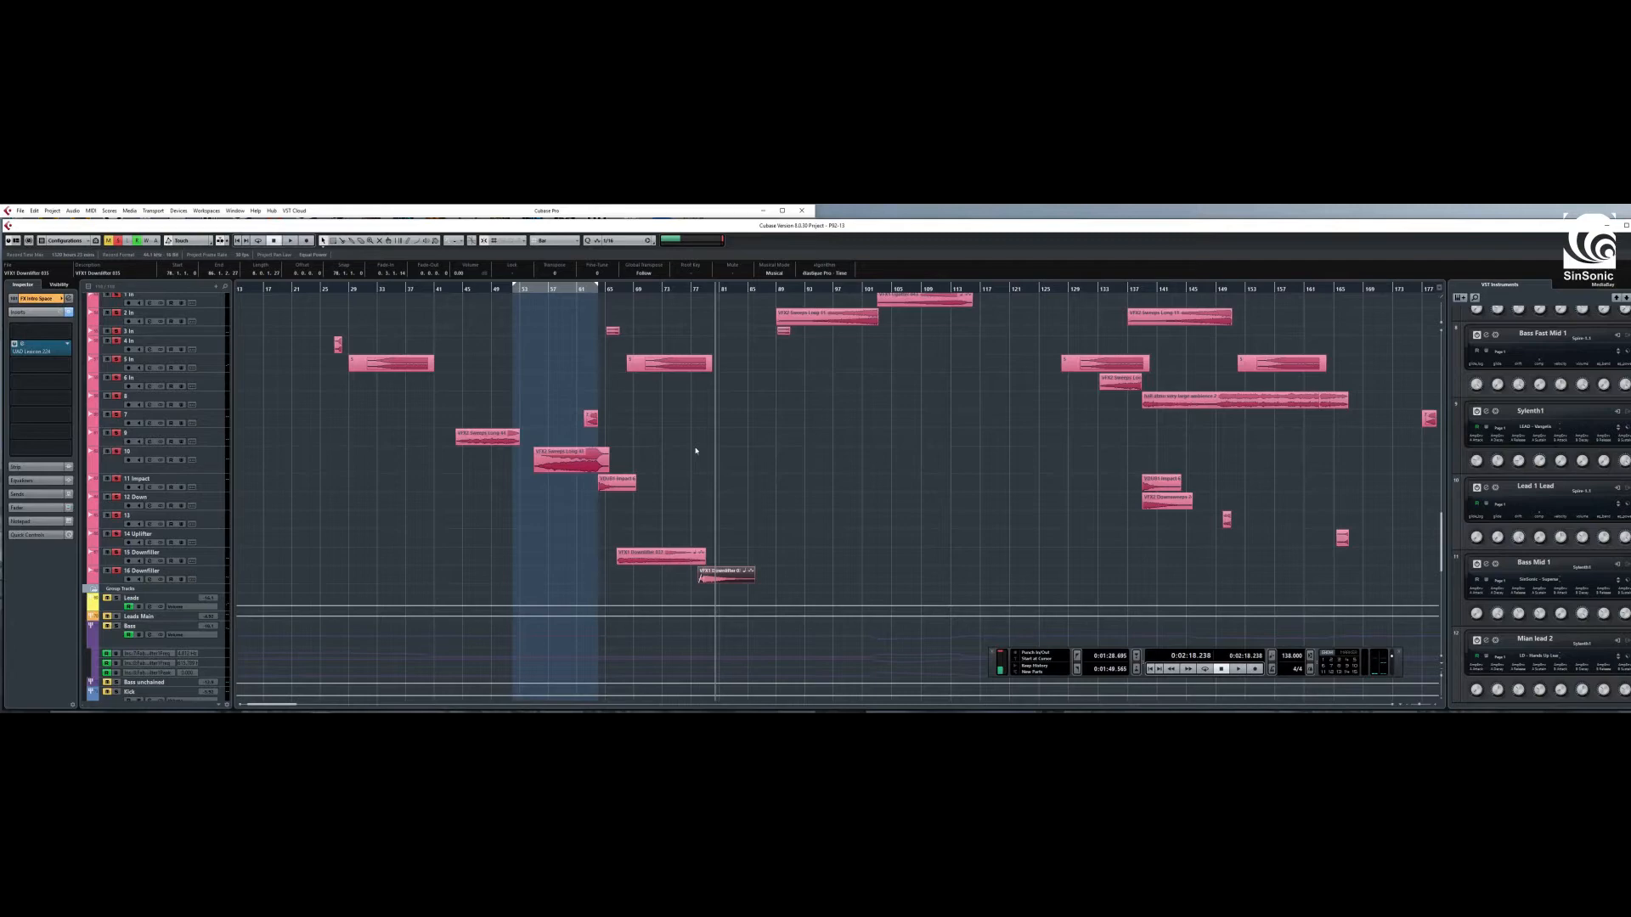
click(681, 482)
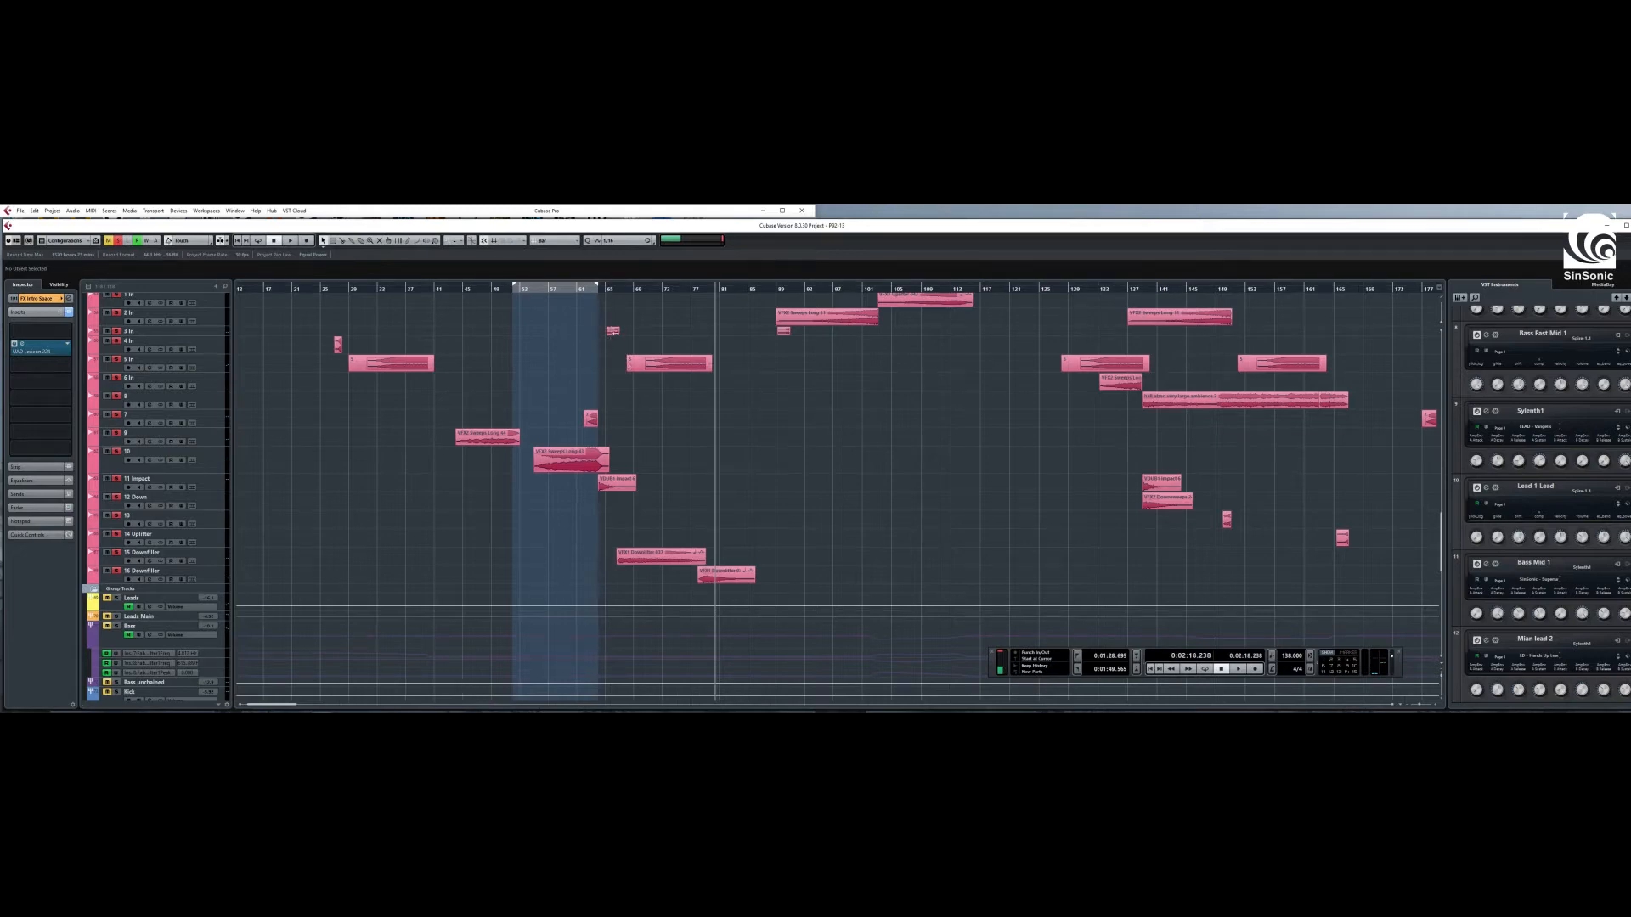
- Enlarge the height of the 3 In track and start playback just past the end of the marked range
drag(210, 339, 209, 354)
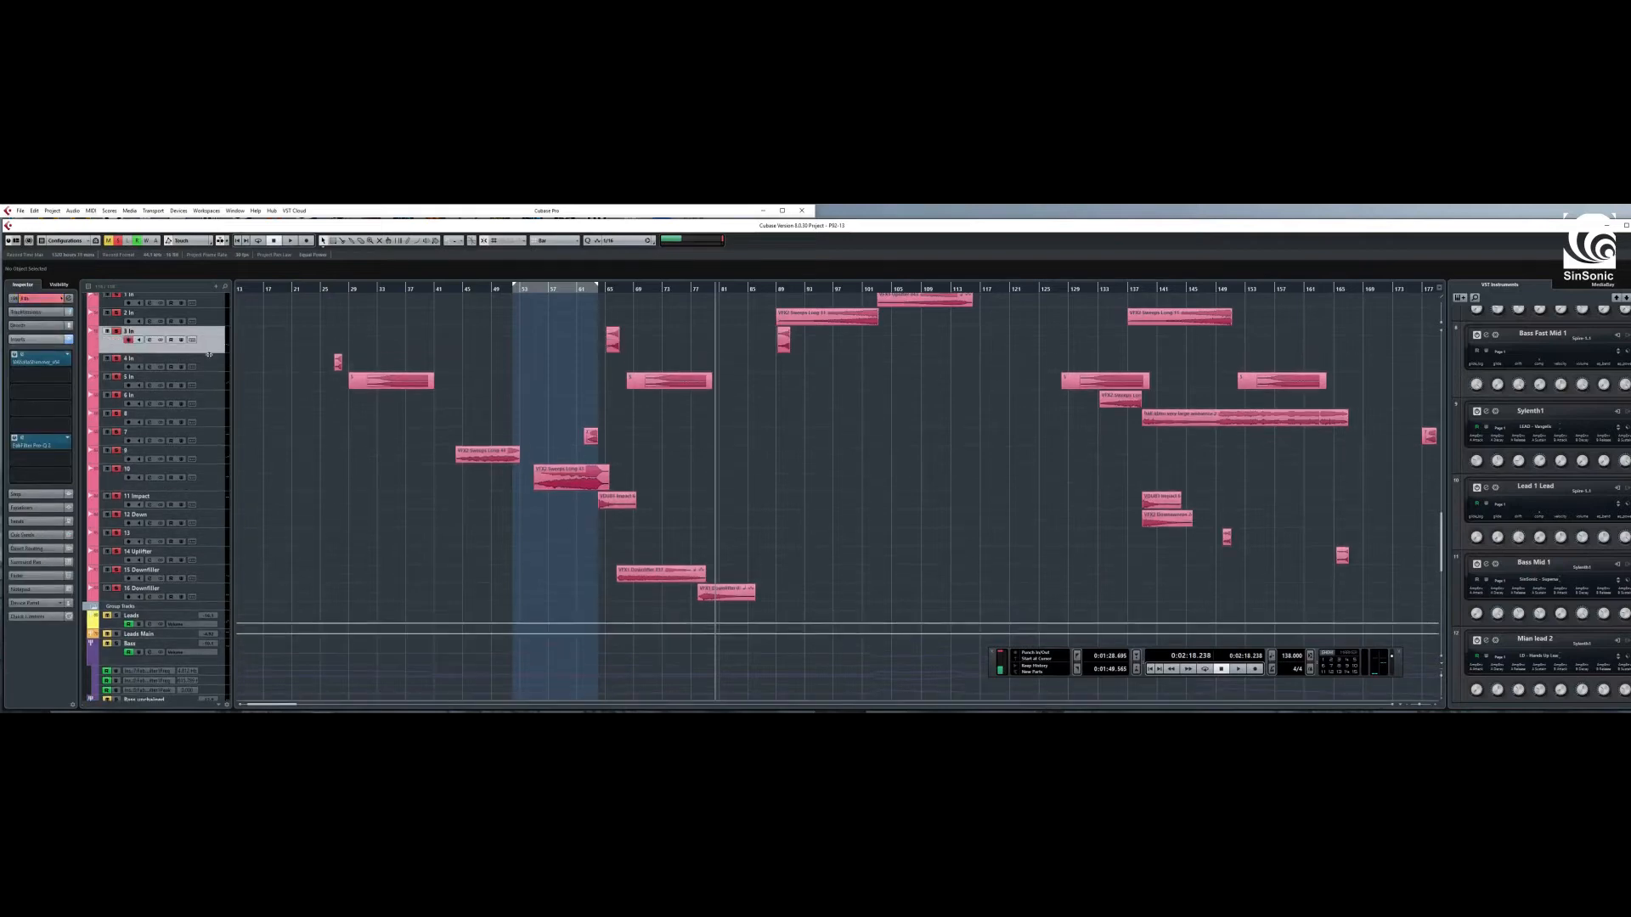
click(604, 289)
key(space)
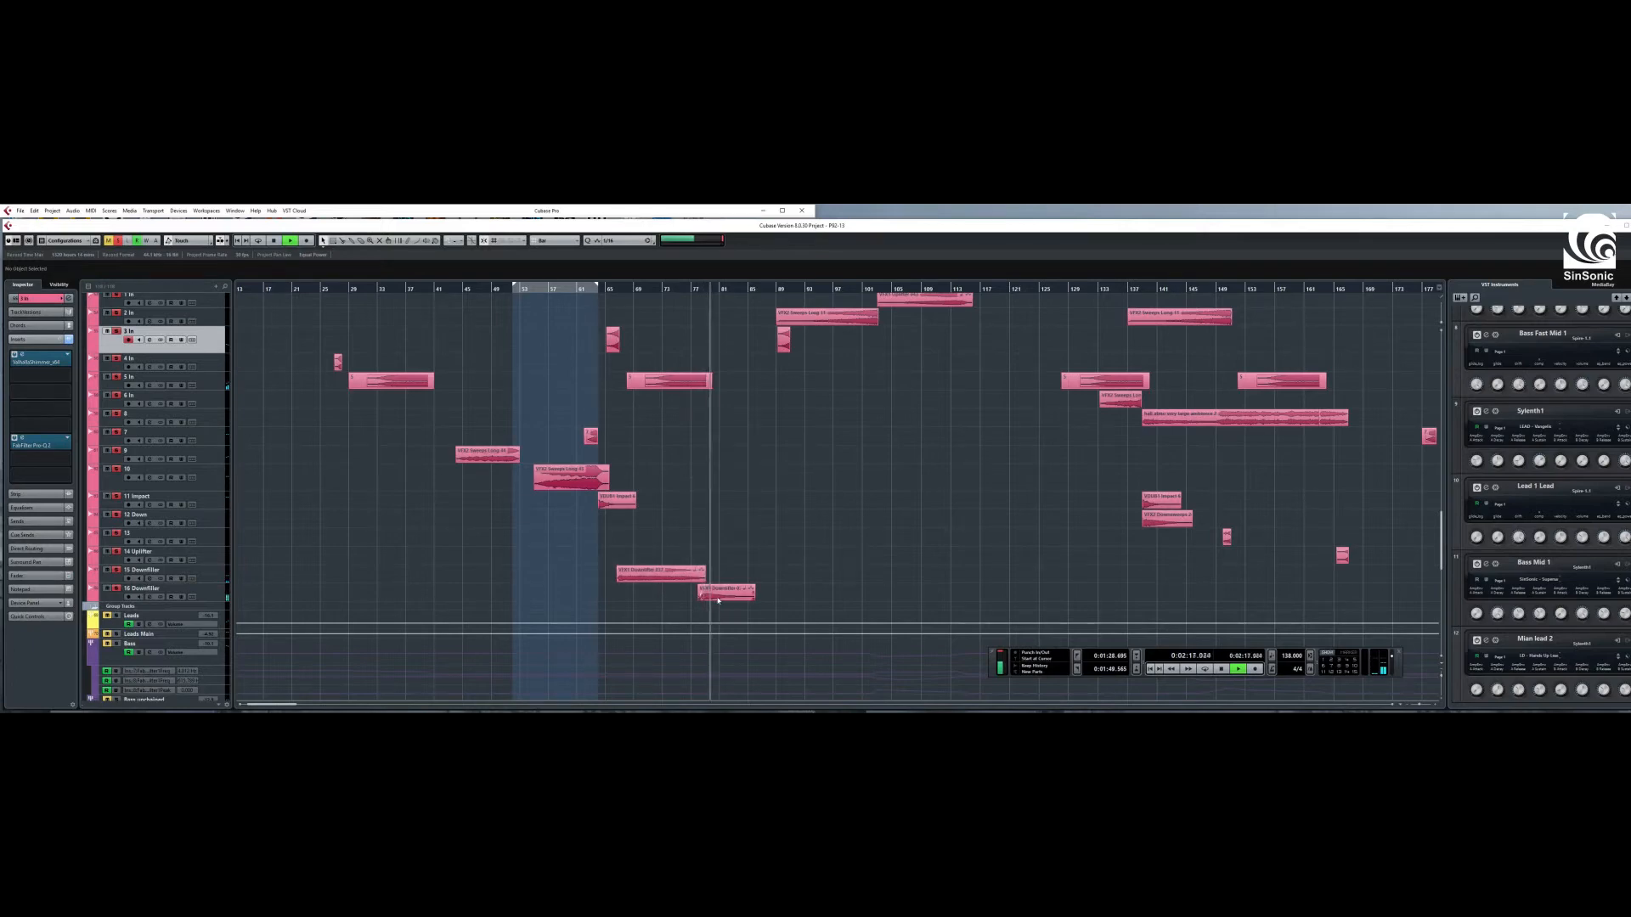
- Follow the playback of the soloed tracks along the later FX clips and stop it at about 2:35
drag(269, 706, 276, 706)
scroll(685, 518, up, 3)
scroll(683, 517, up, 2)
scroll(667, 511, down, 2)
scroll(654, 488, up, 2)
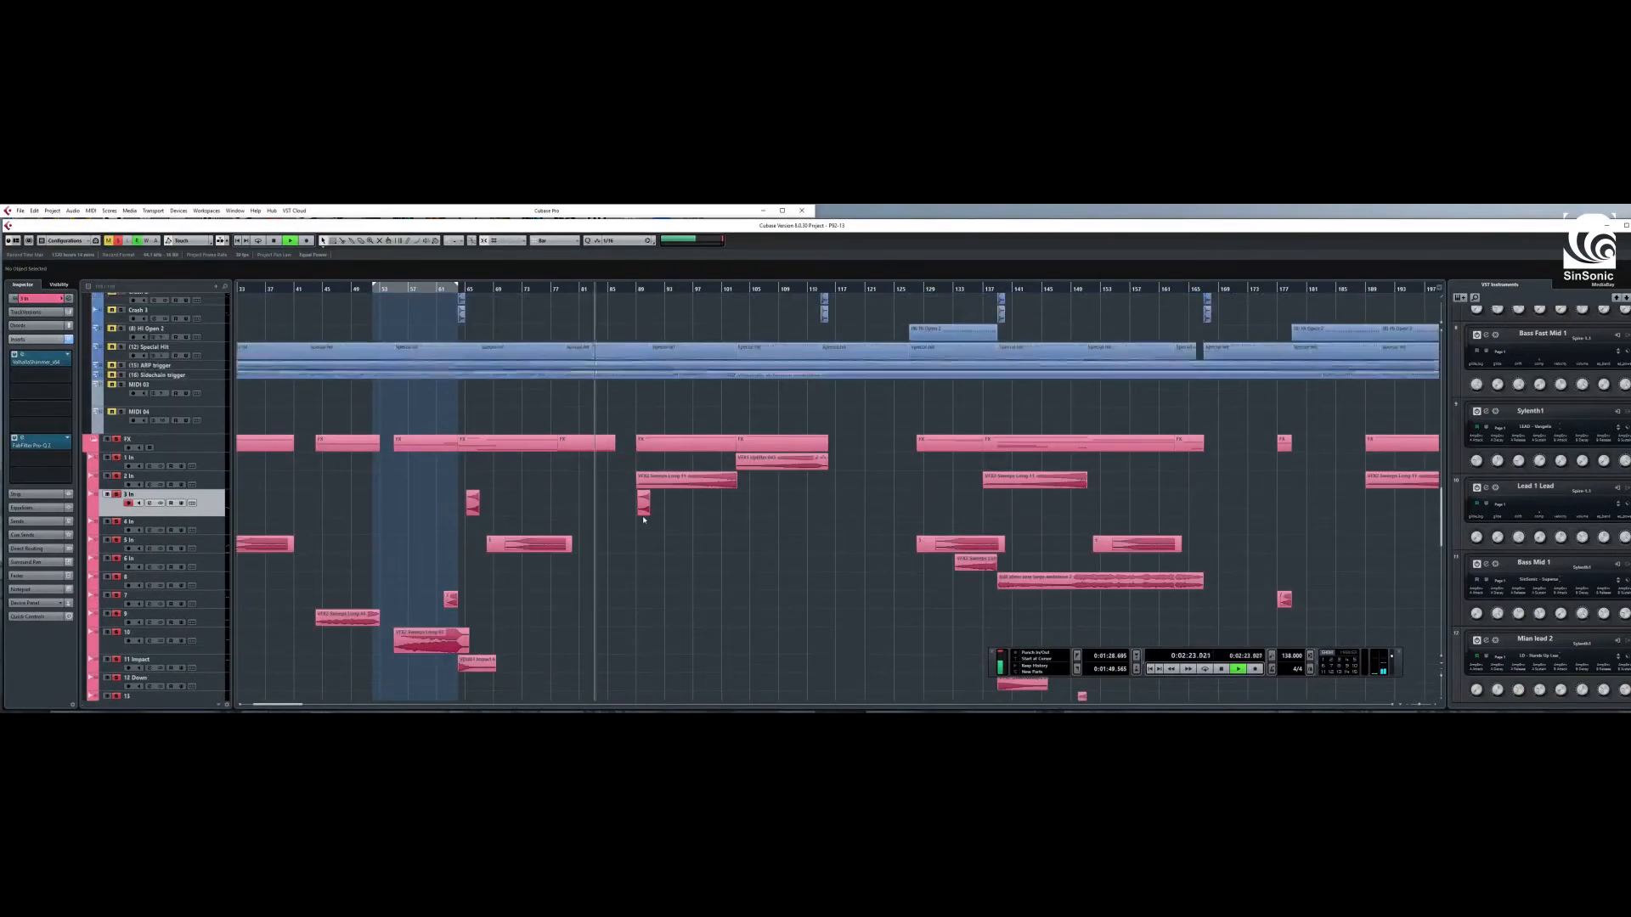
scroll(642, 502, down, 2)
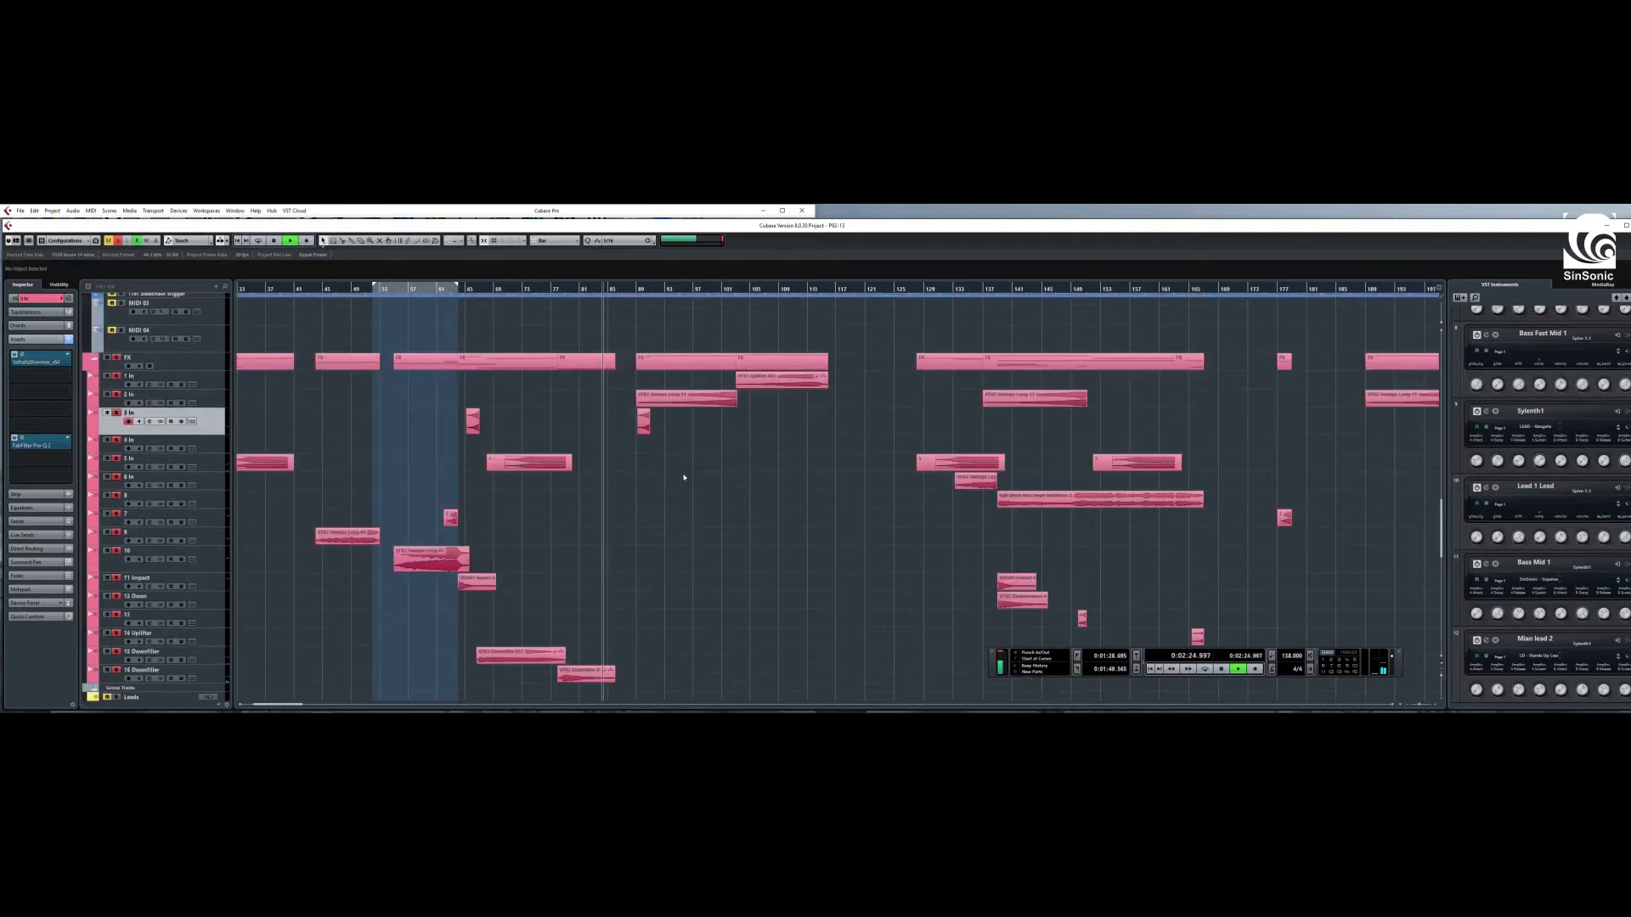
scroll(629, 509, up, 6)
scroll(589, 499, down, 6)
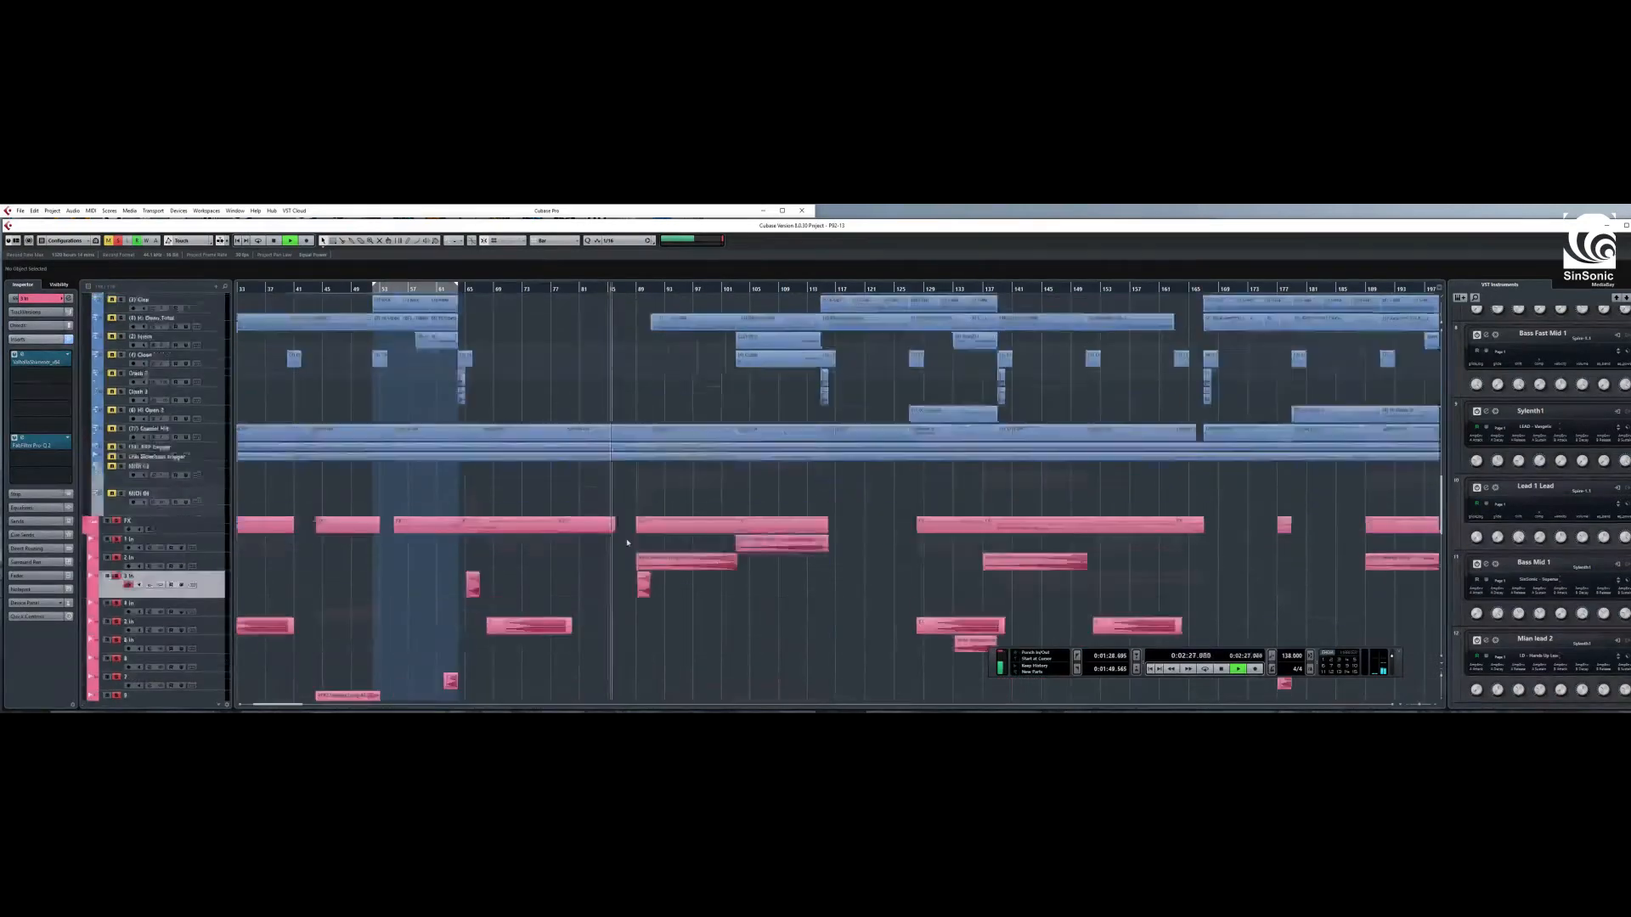
drag(274, 706, 277, 706)
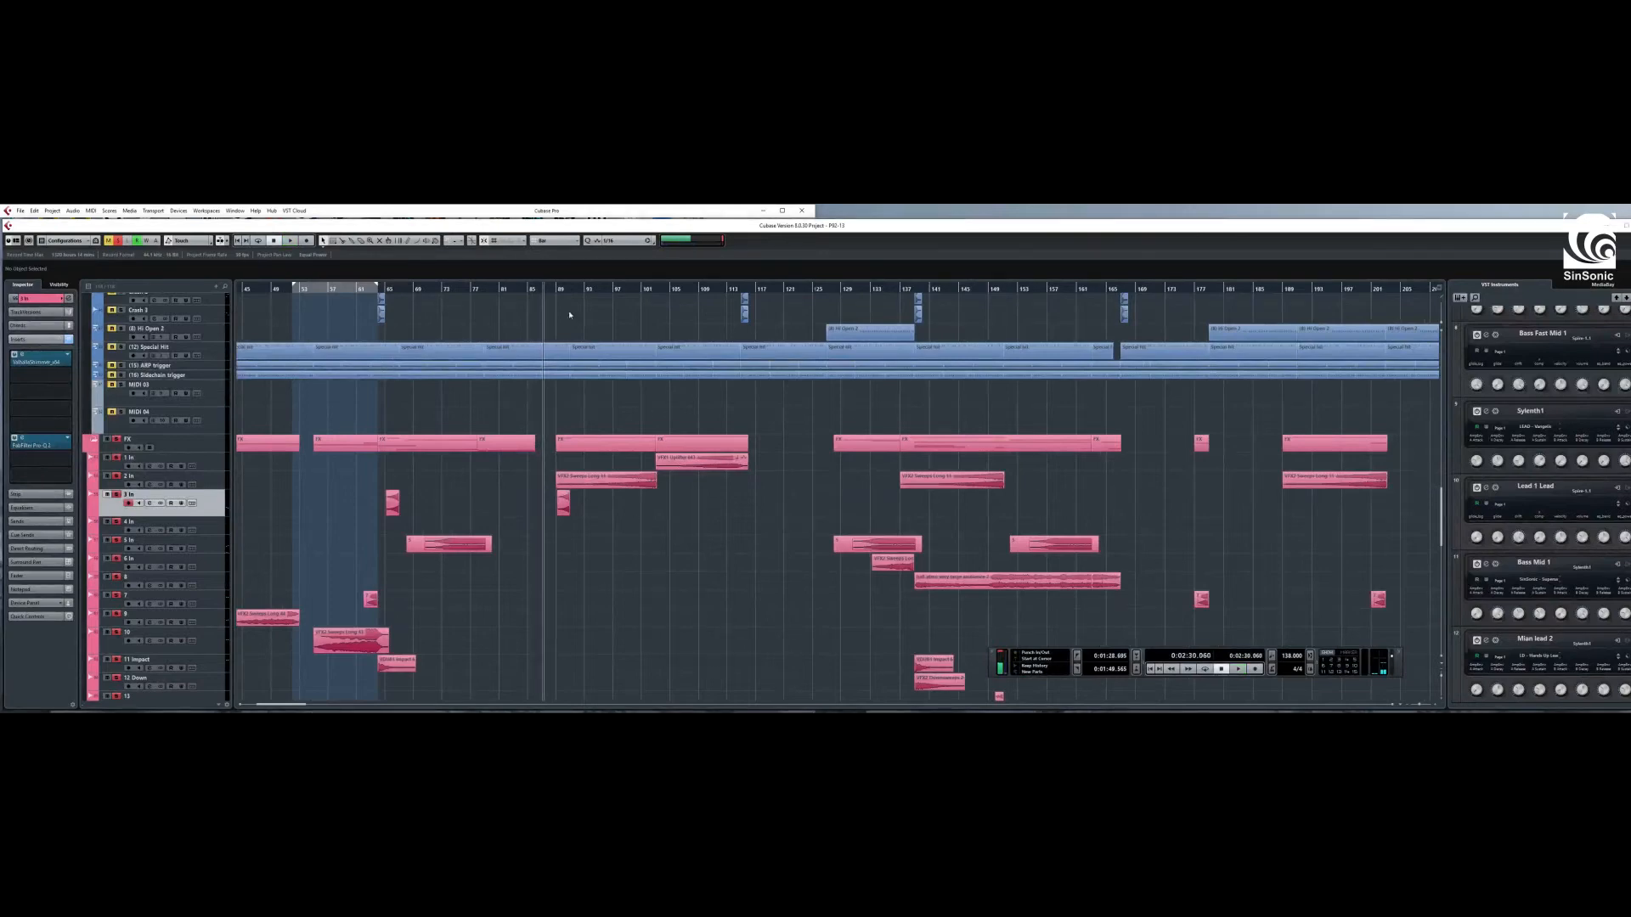
- Play the soloed tracks from about 2:41 to 2:58 to hear the next group of FX clips
click(591, 289)
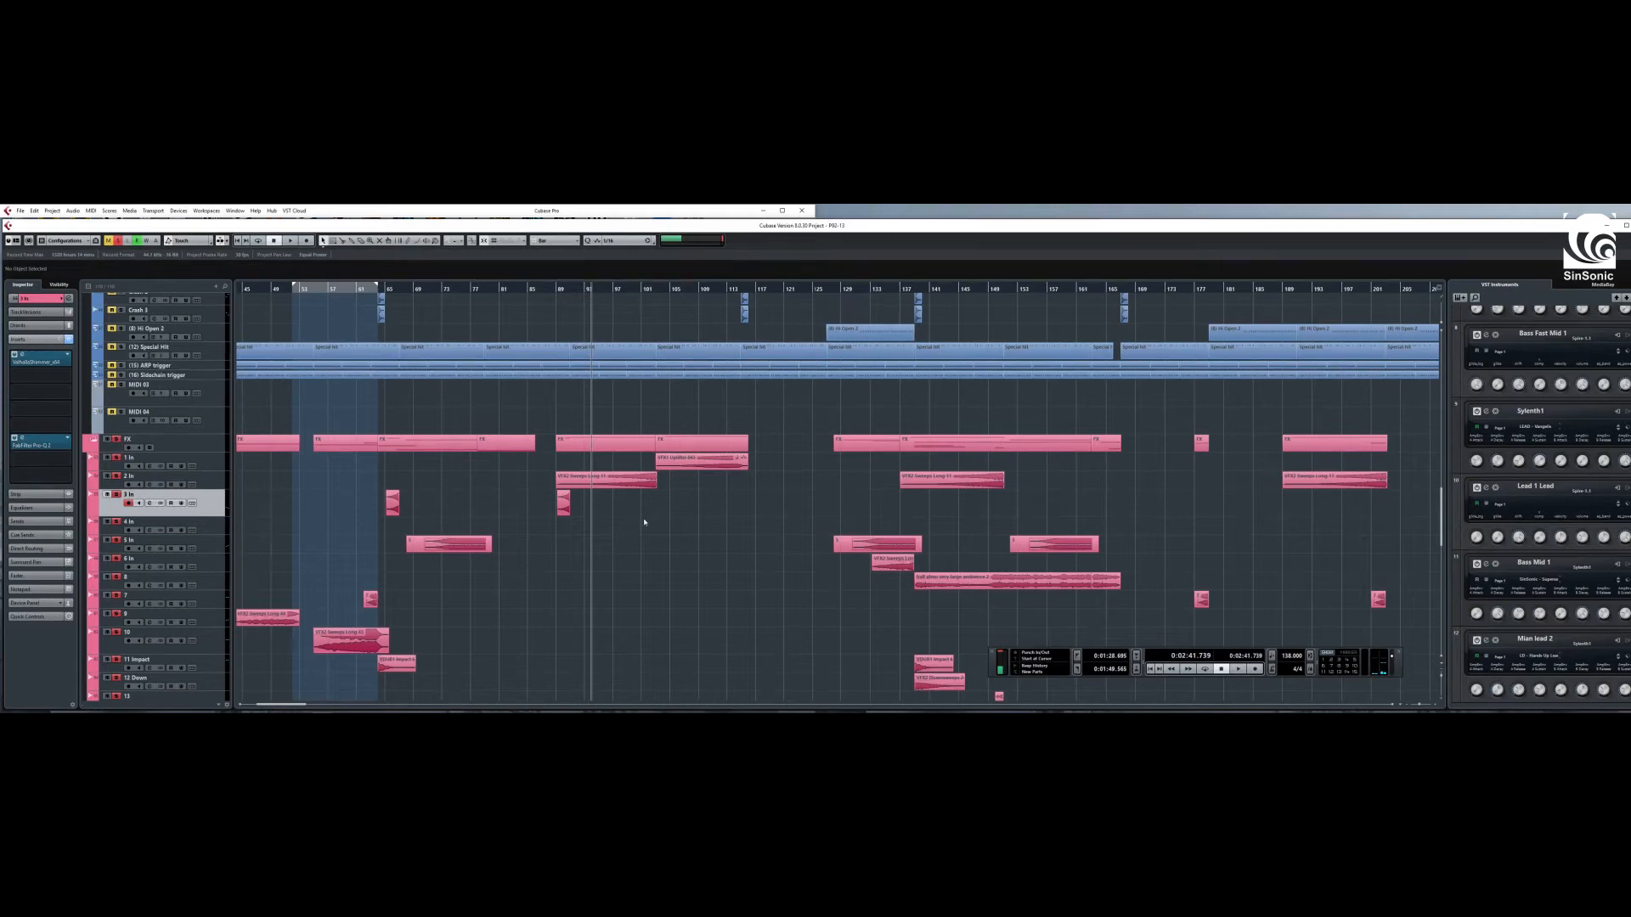
click(1238, 670)
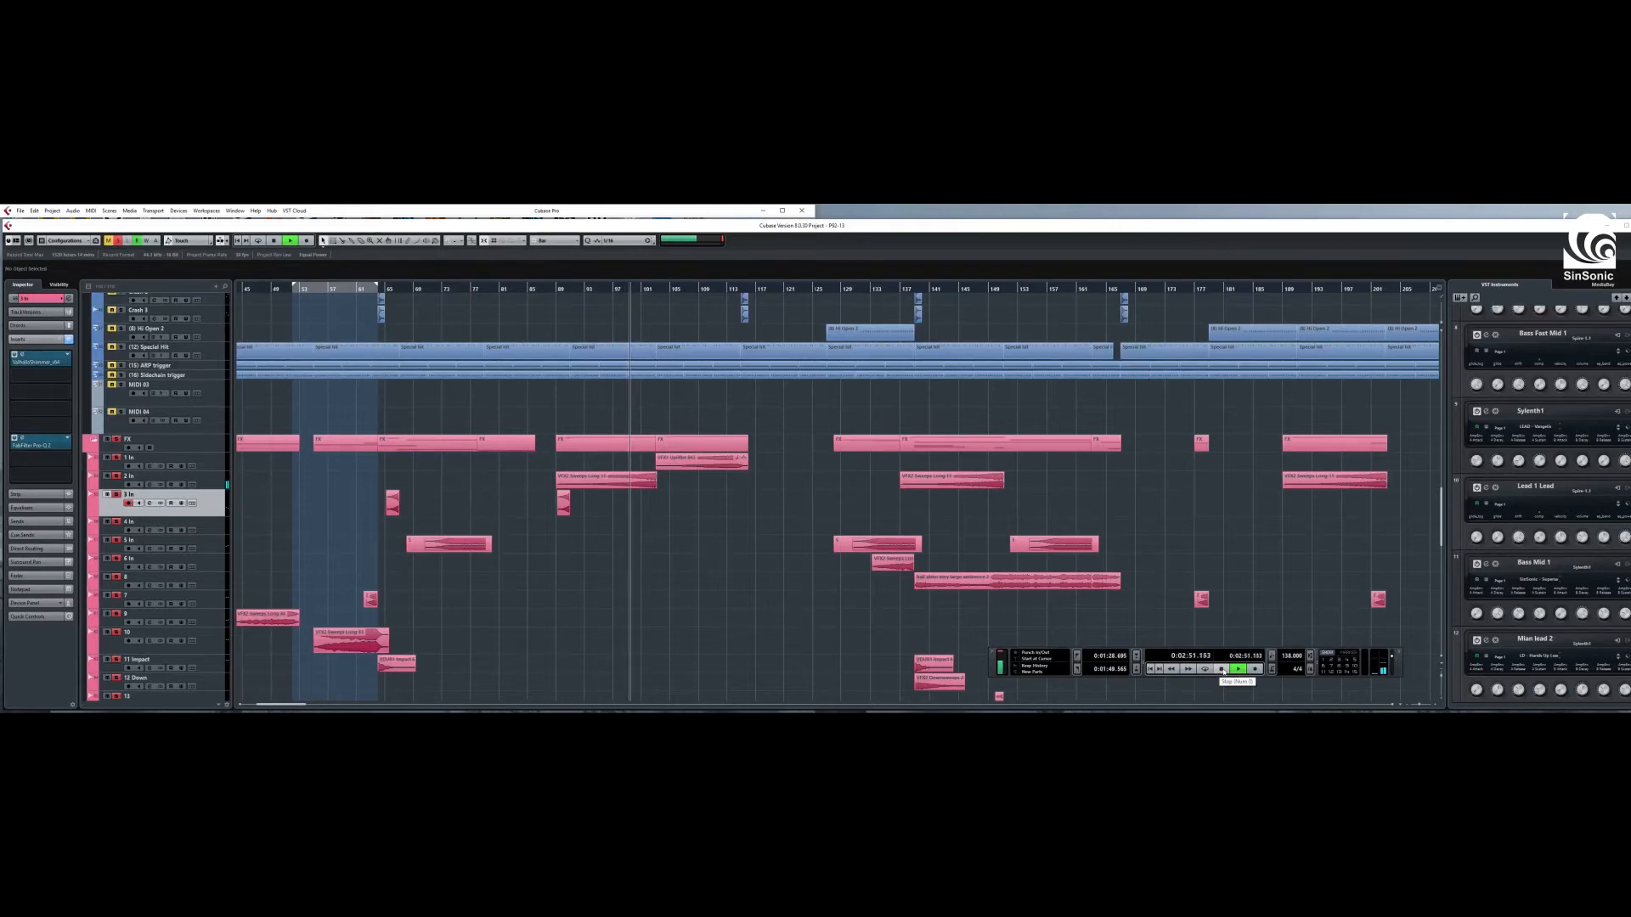
click(1221, 671)
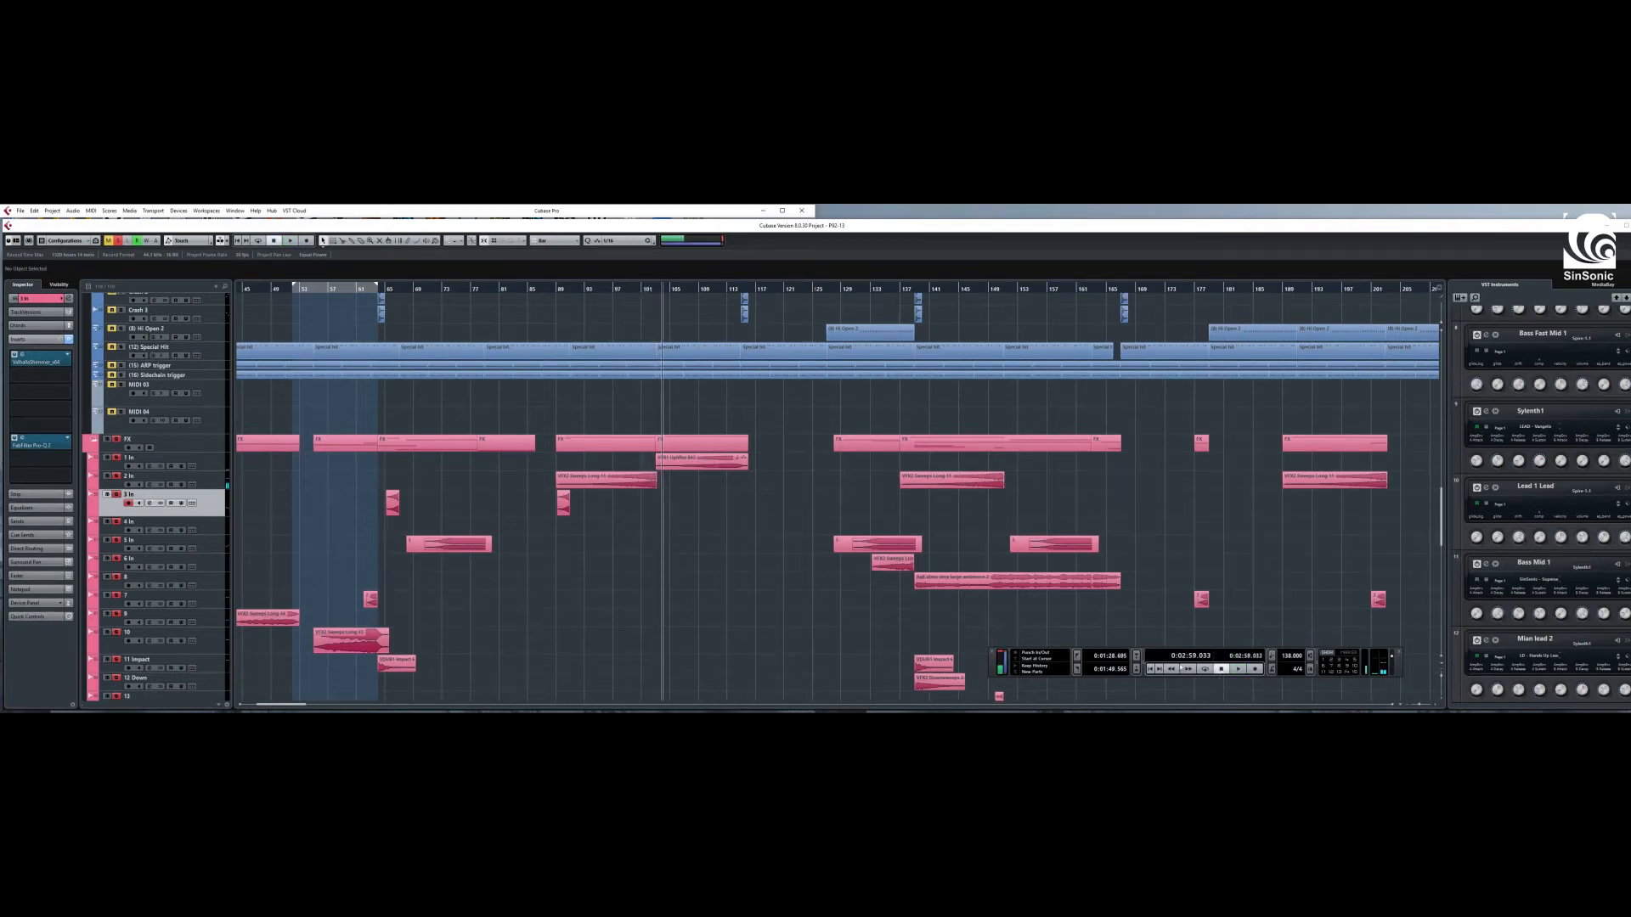
- Take the Acoustic Piano track out of solo, adjust the solo on Choir 1, and solo the Deep bass 2 track
scroll(581, 581, up, 8)
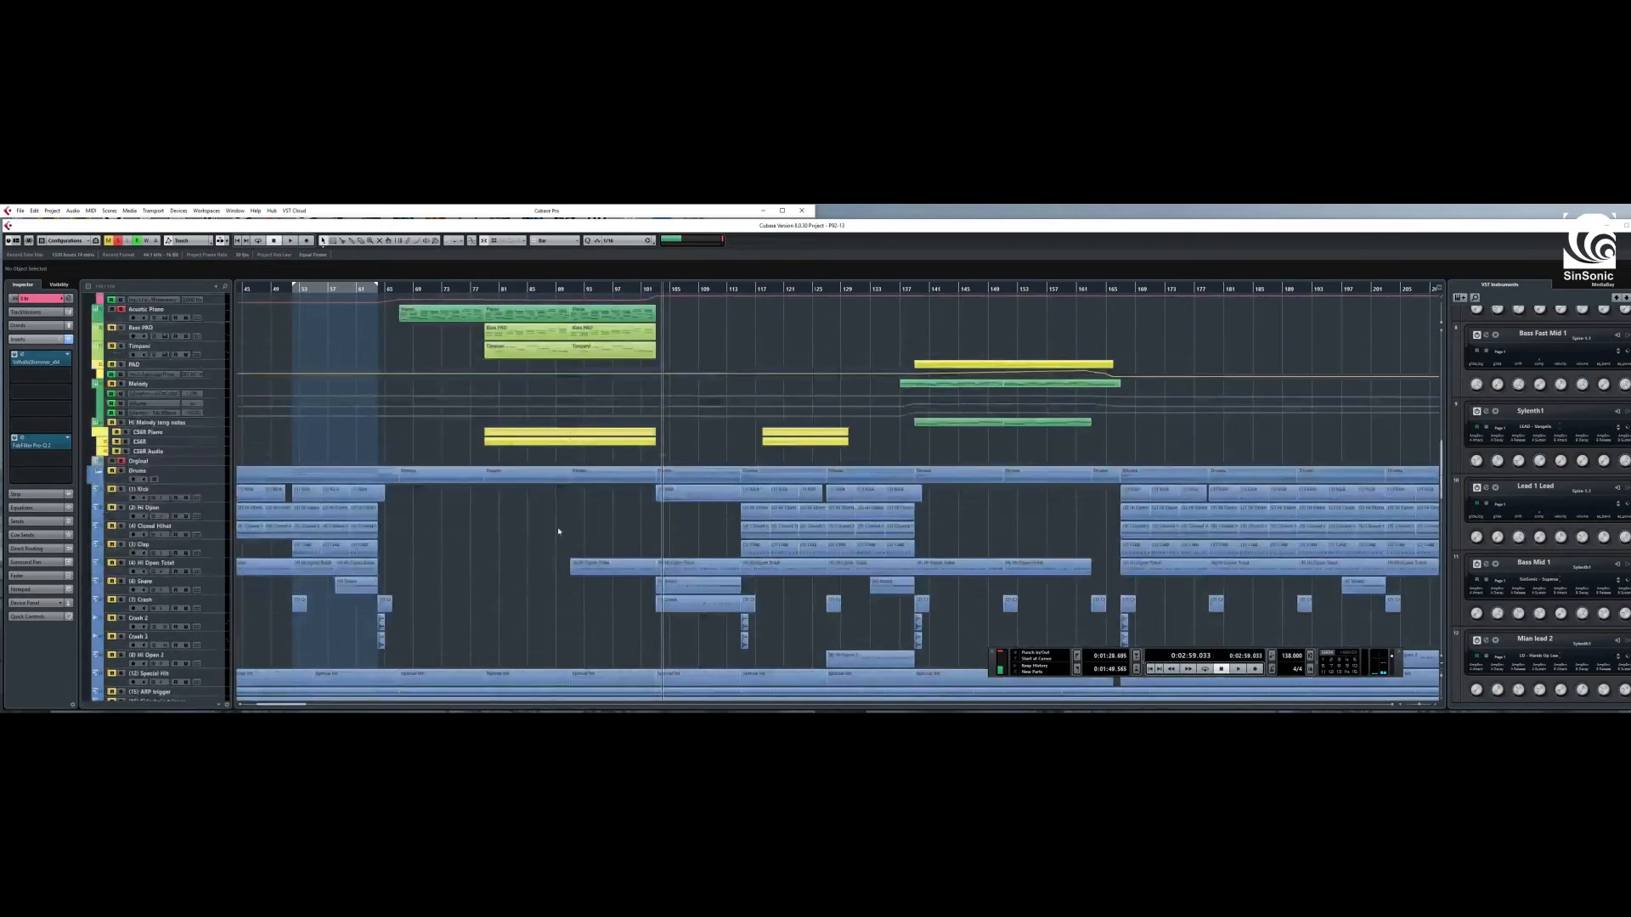
scroll(560, 530, down, 4)
scroll(563, 536, up, 10)
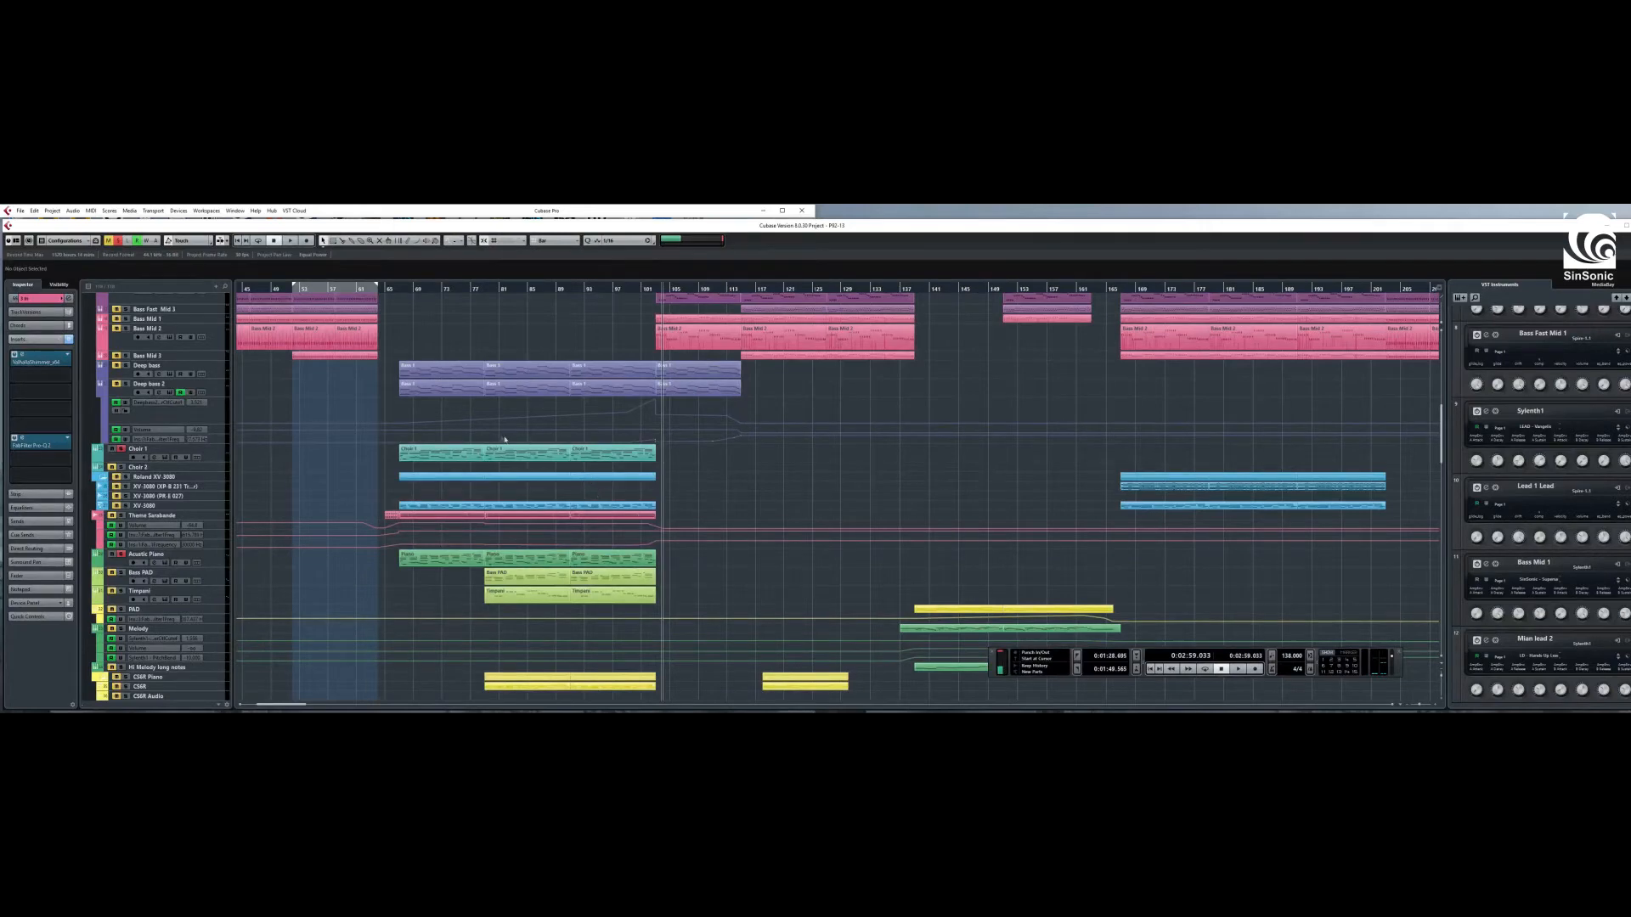
click(122, 555)
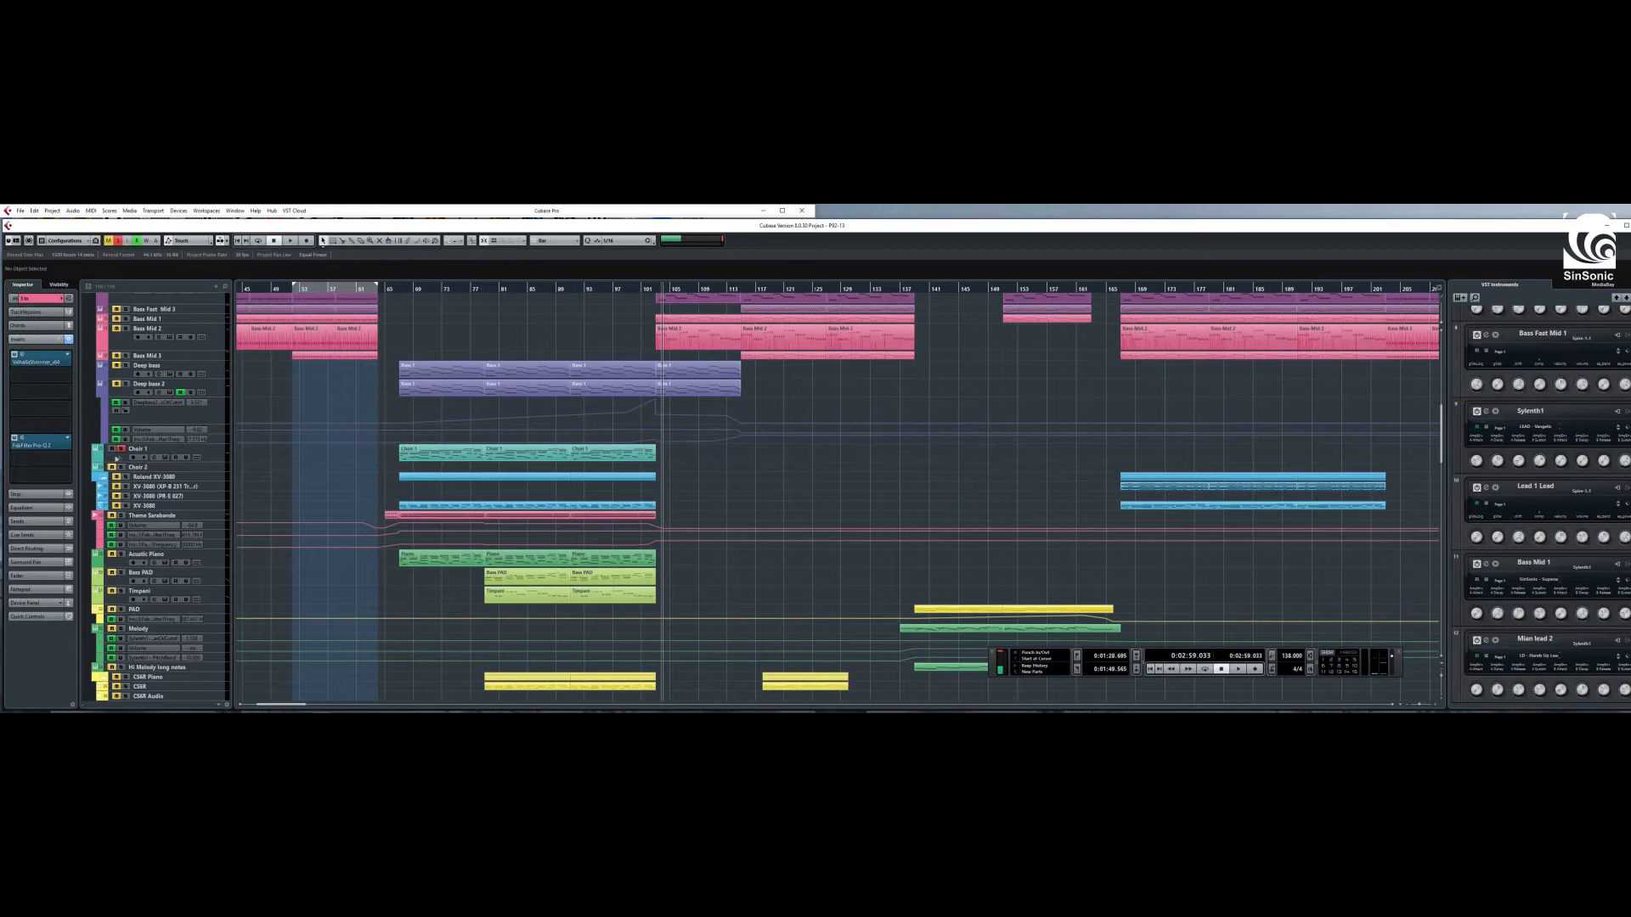
click(122, 449)
click(127, 386)
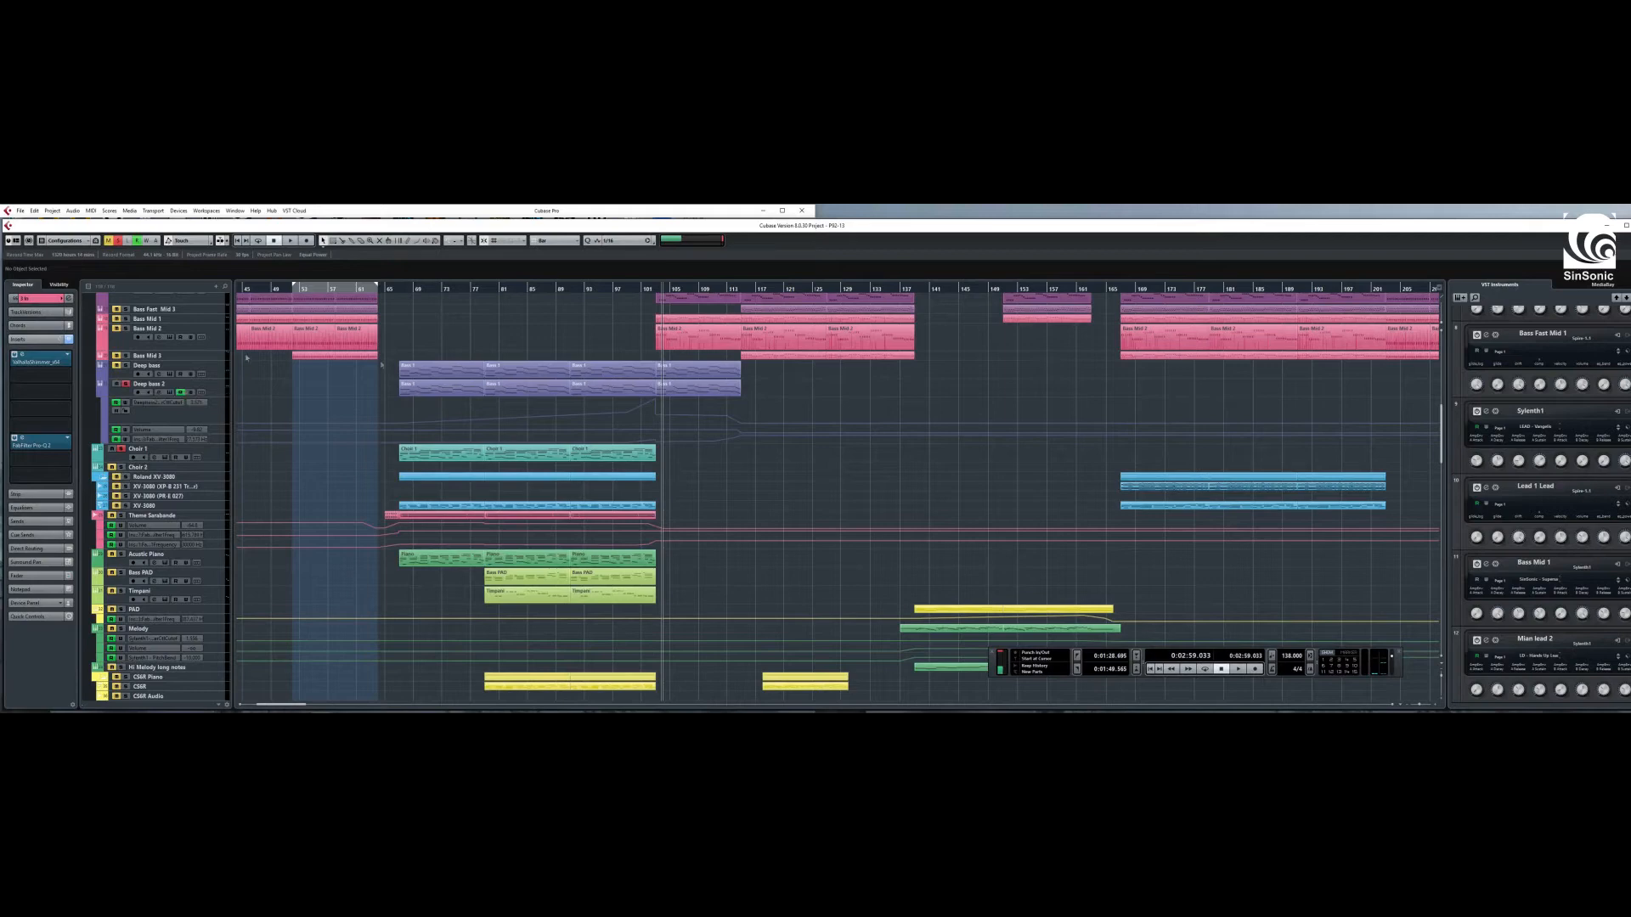
- Open the Sylenth1 instrument window of the Deep bass 2 track and start playback at about 2:03
click(559, 290)
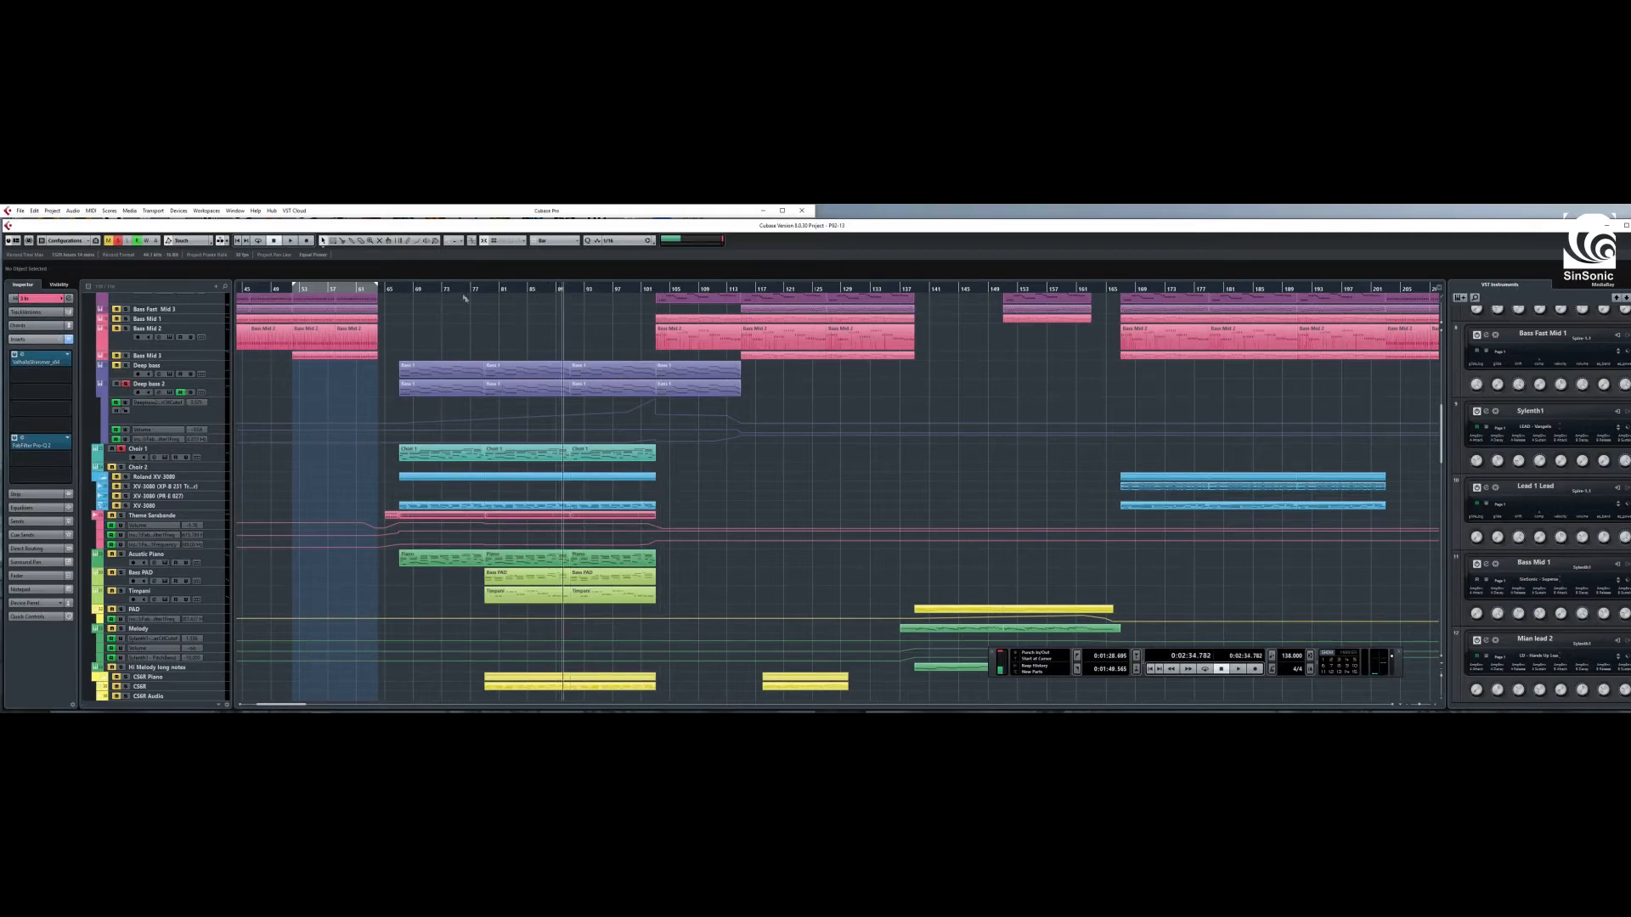
click(215, 392)
click(170, 393)
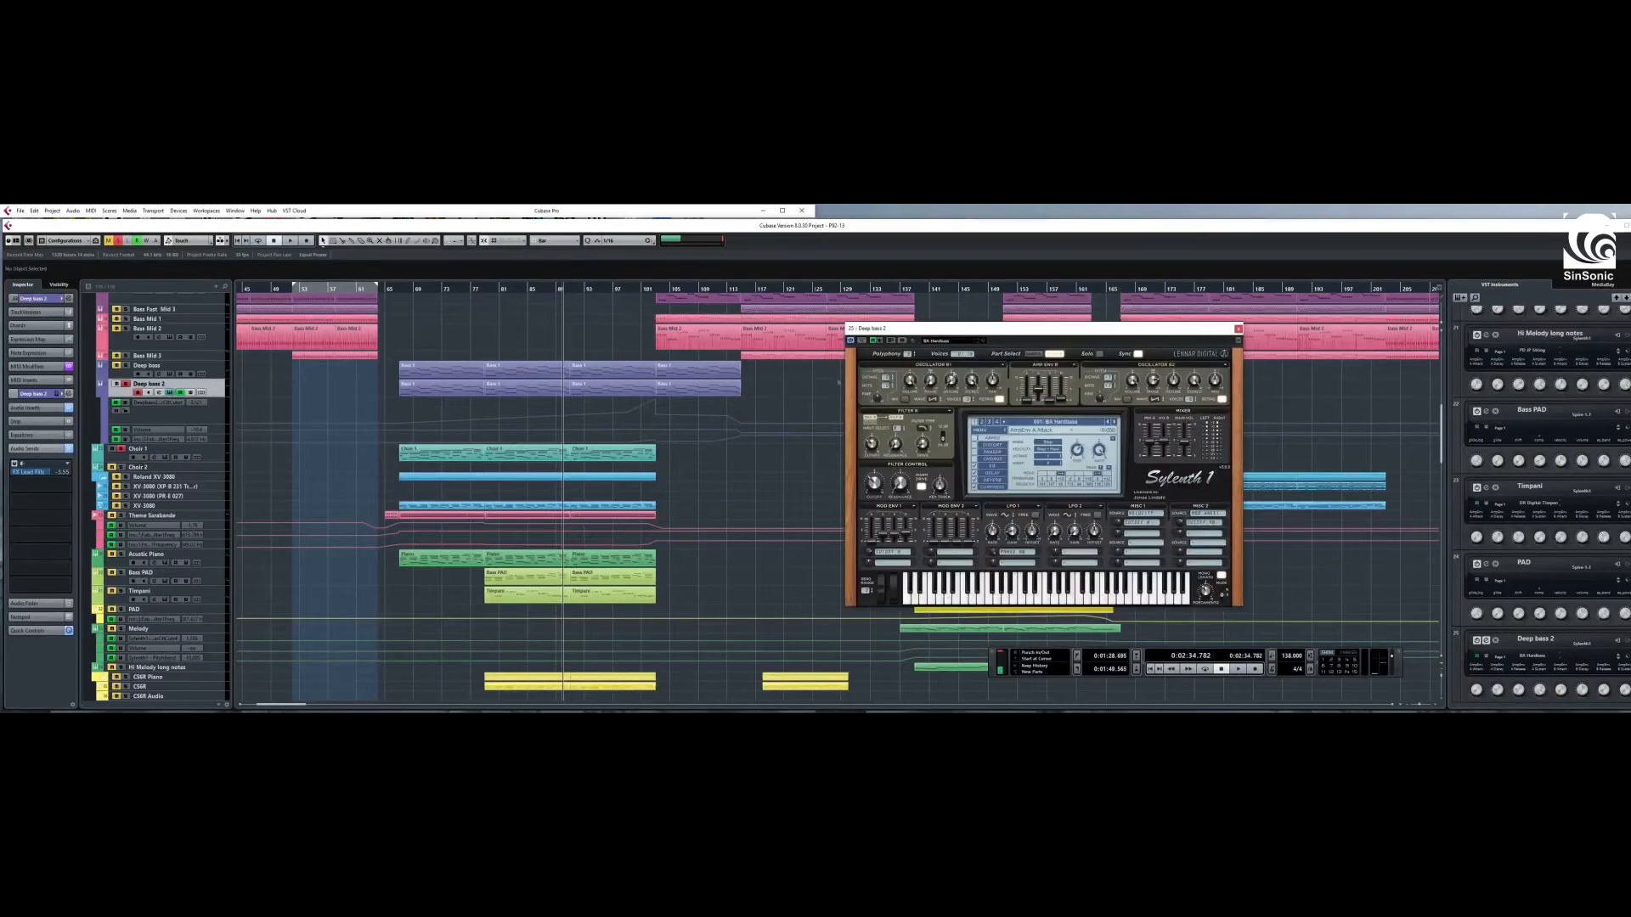
click(434, 290)
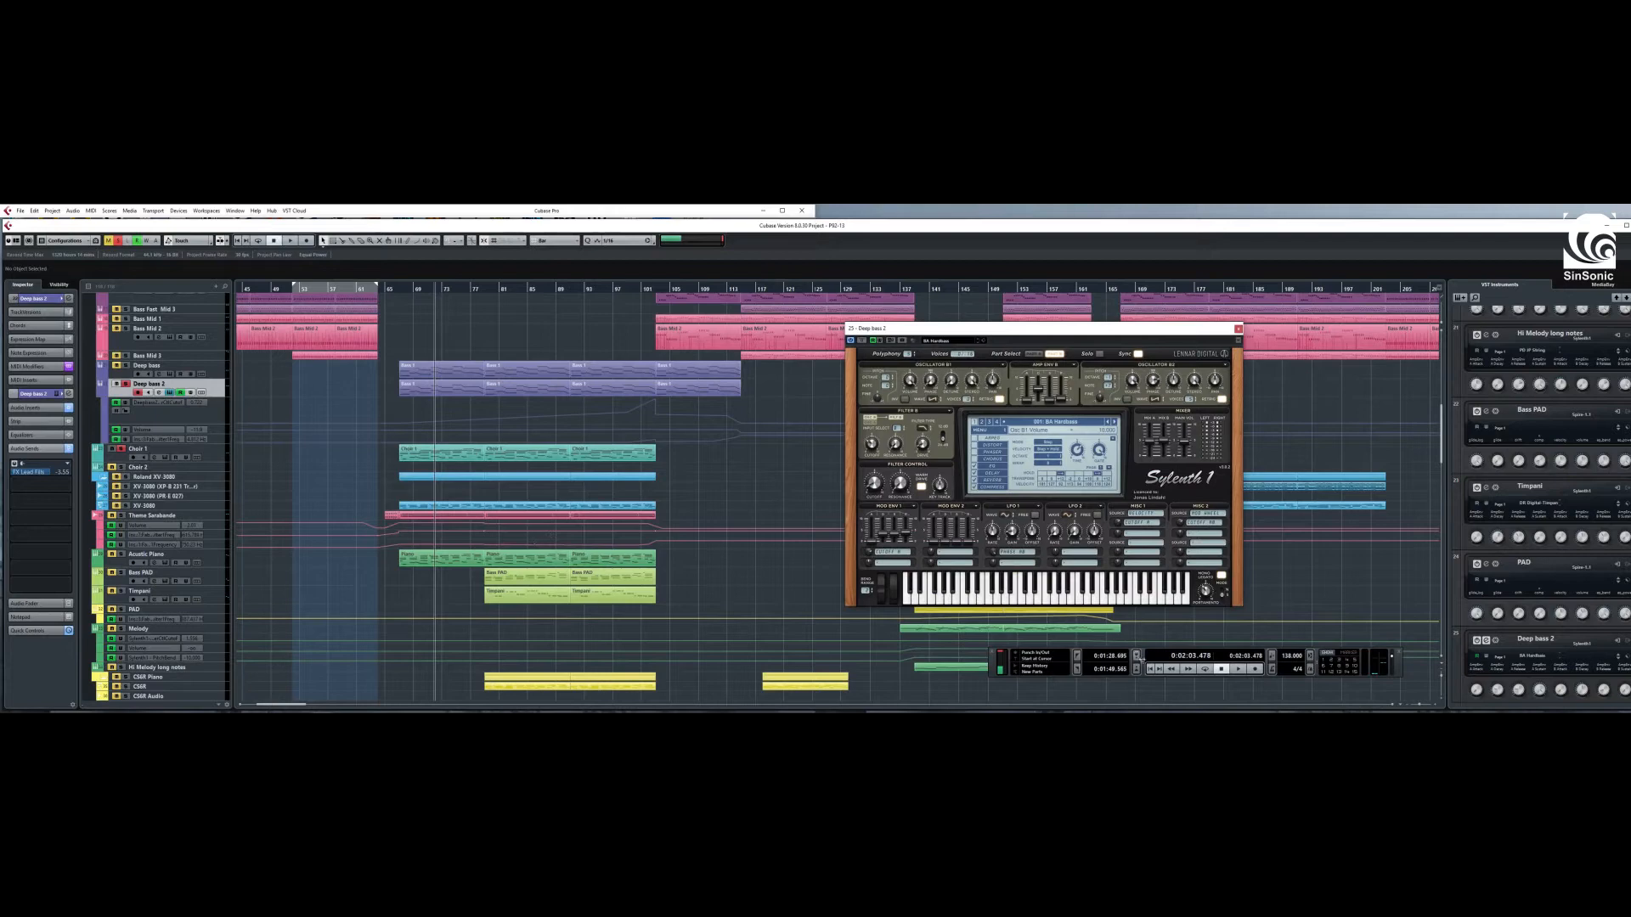
click(1239, 669)
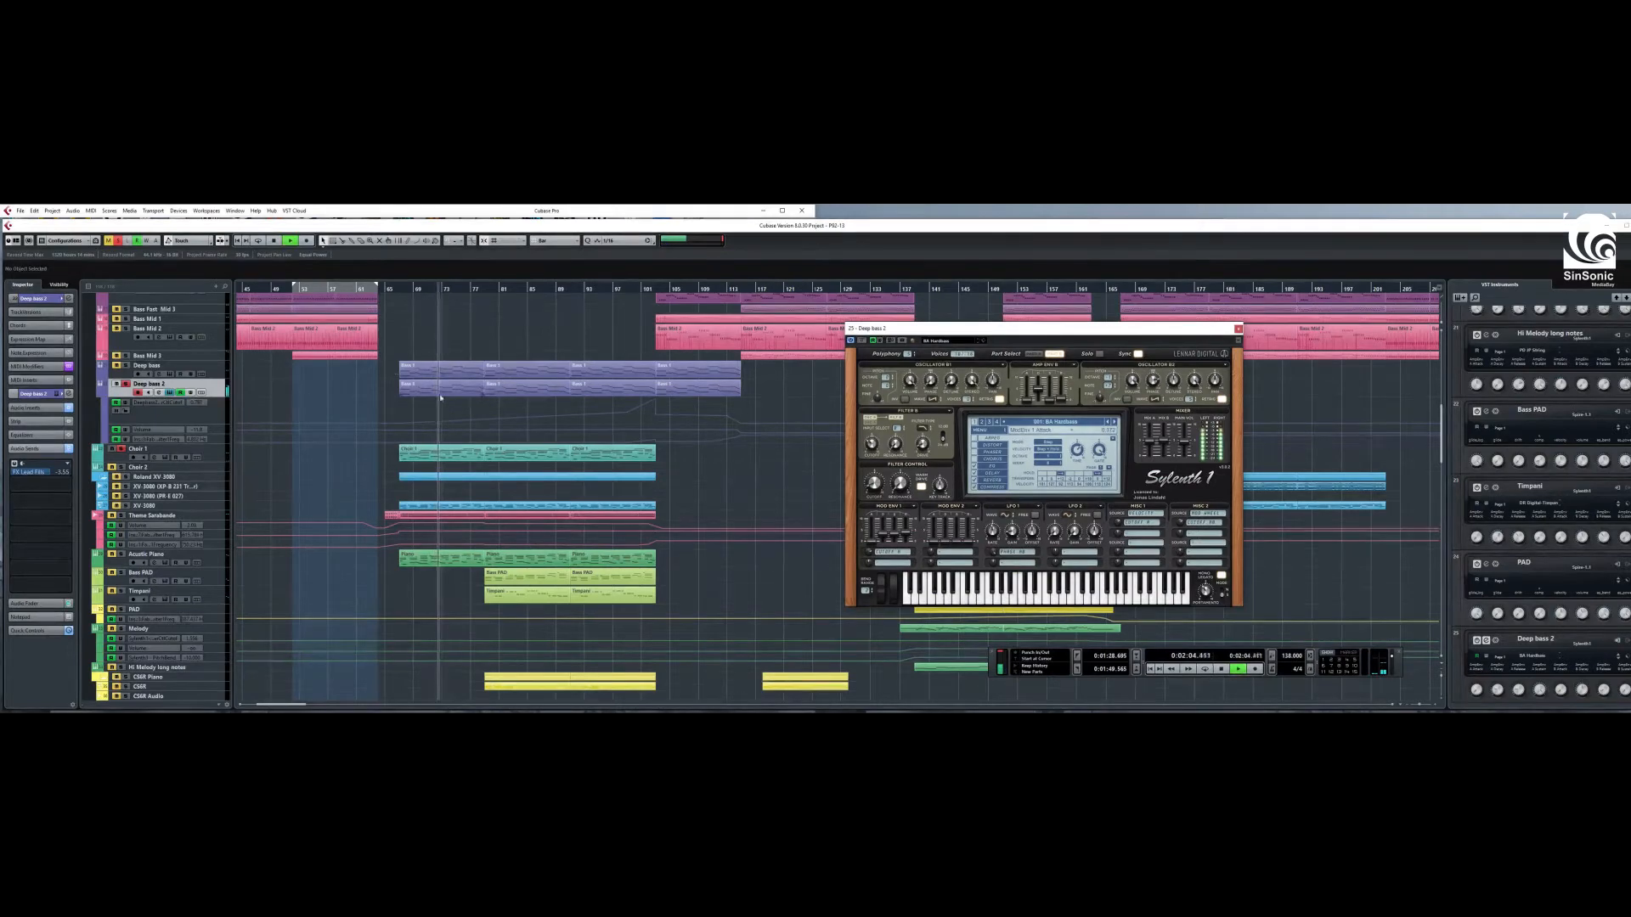
- Check the FX folder and bass tracks during playback, shift the Sylenth1 window slightly, and stop at about 2:22
scroll(376, 586, down, 2)
scroll(375, 586, down, 5)
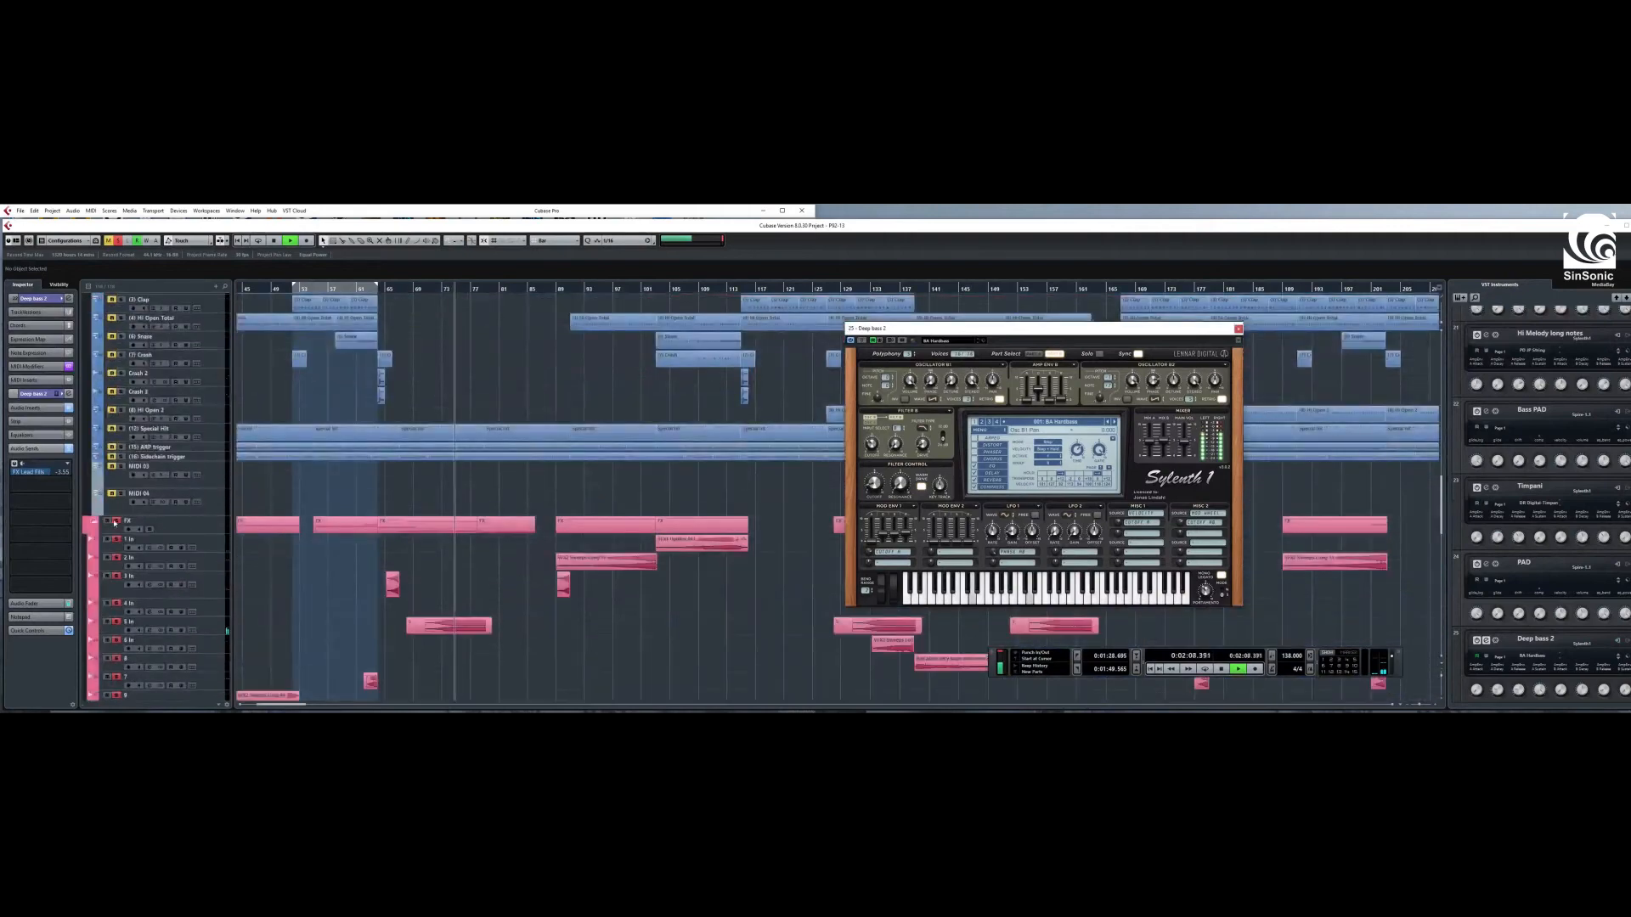
scroll(492, 475, up, 6)
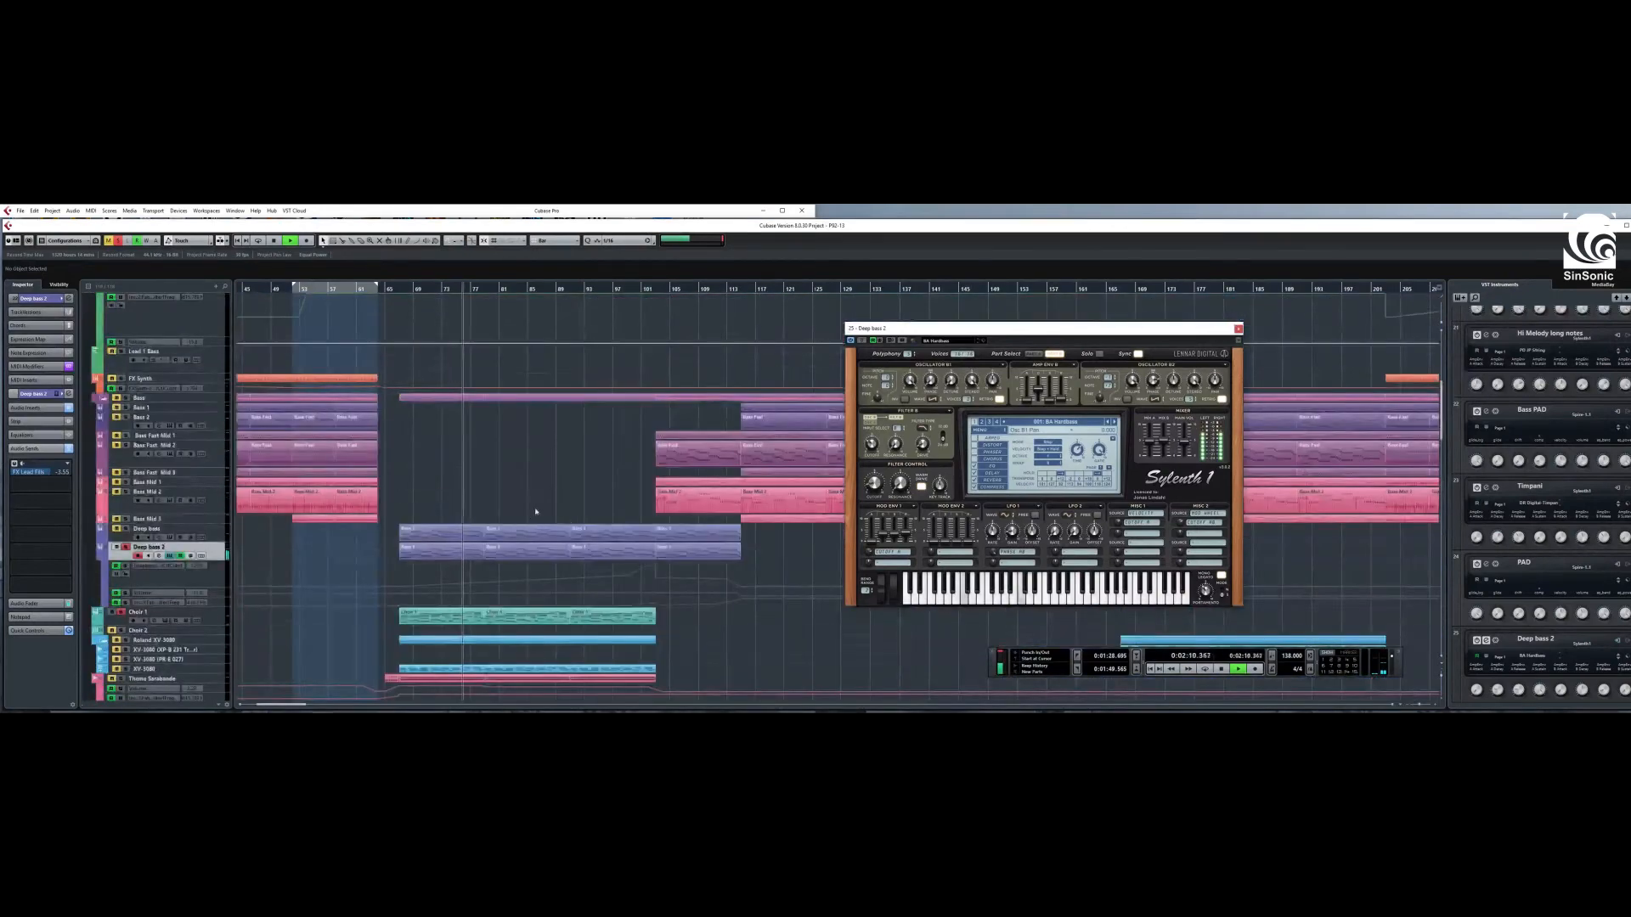
scroll(528, 514, up, 4)
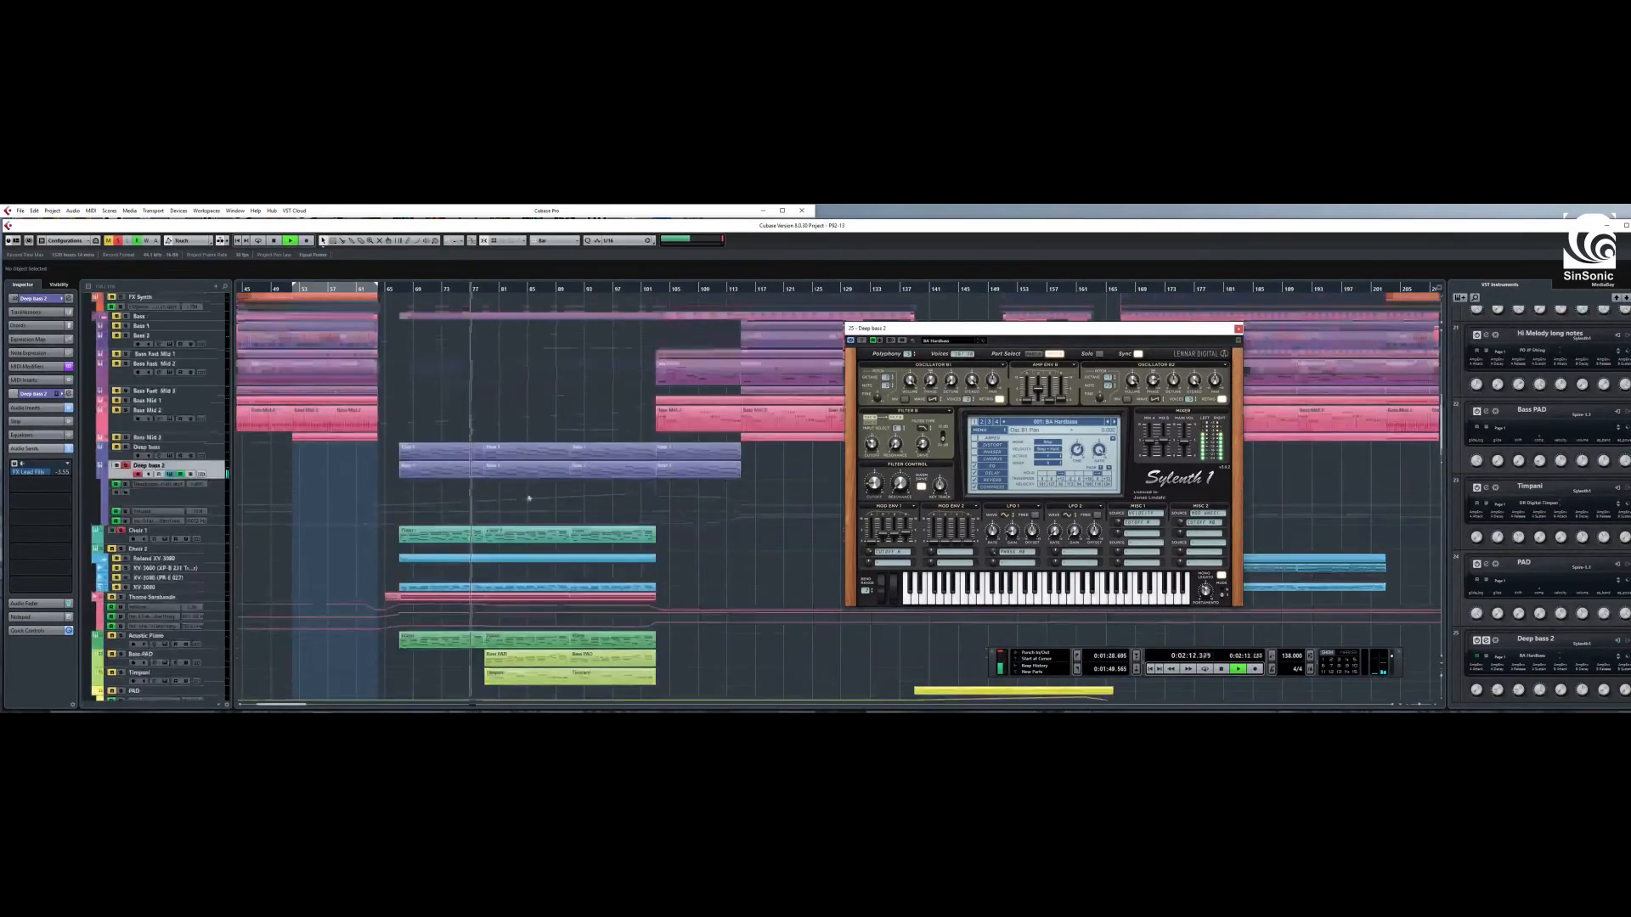
scroll(527, 498, down, 4)
scroll(527, 497, up, 4)
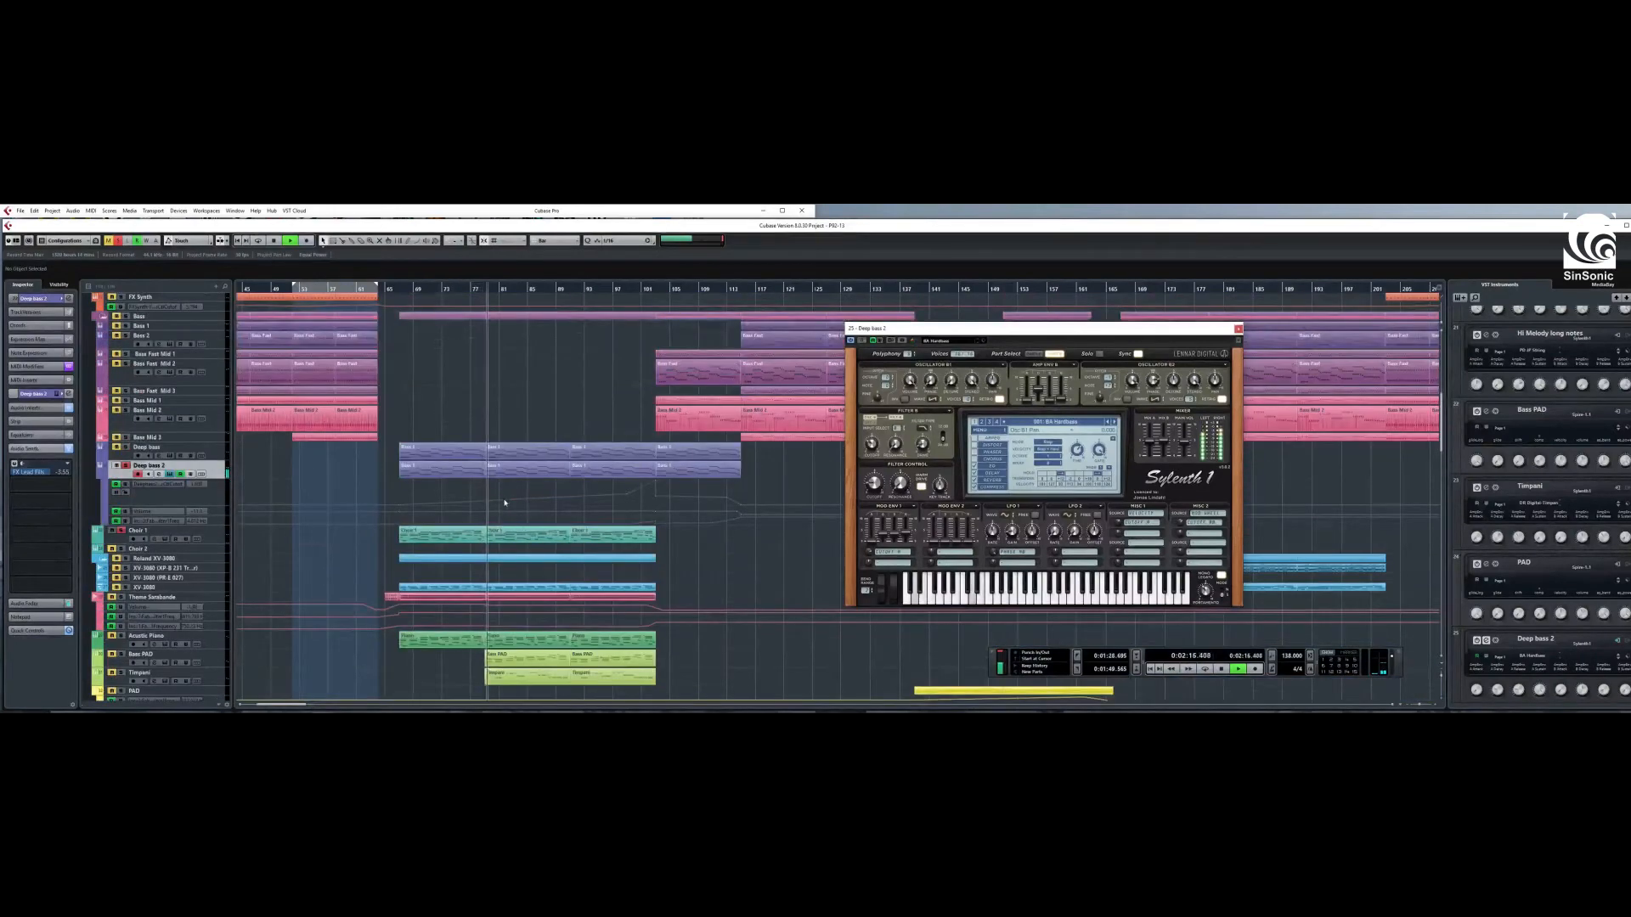
drag(1020, 329, 973, 341)
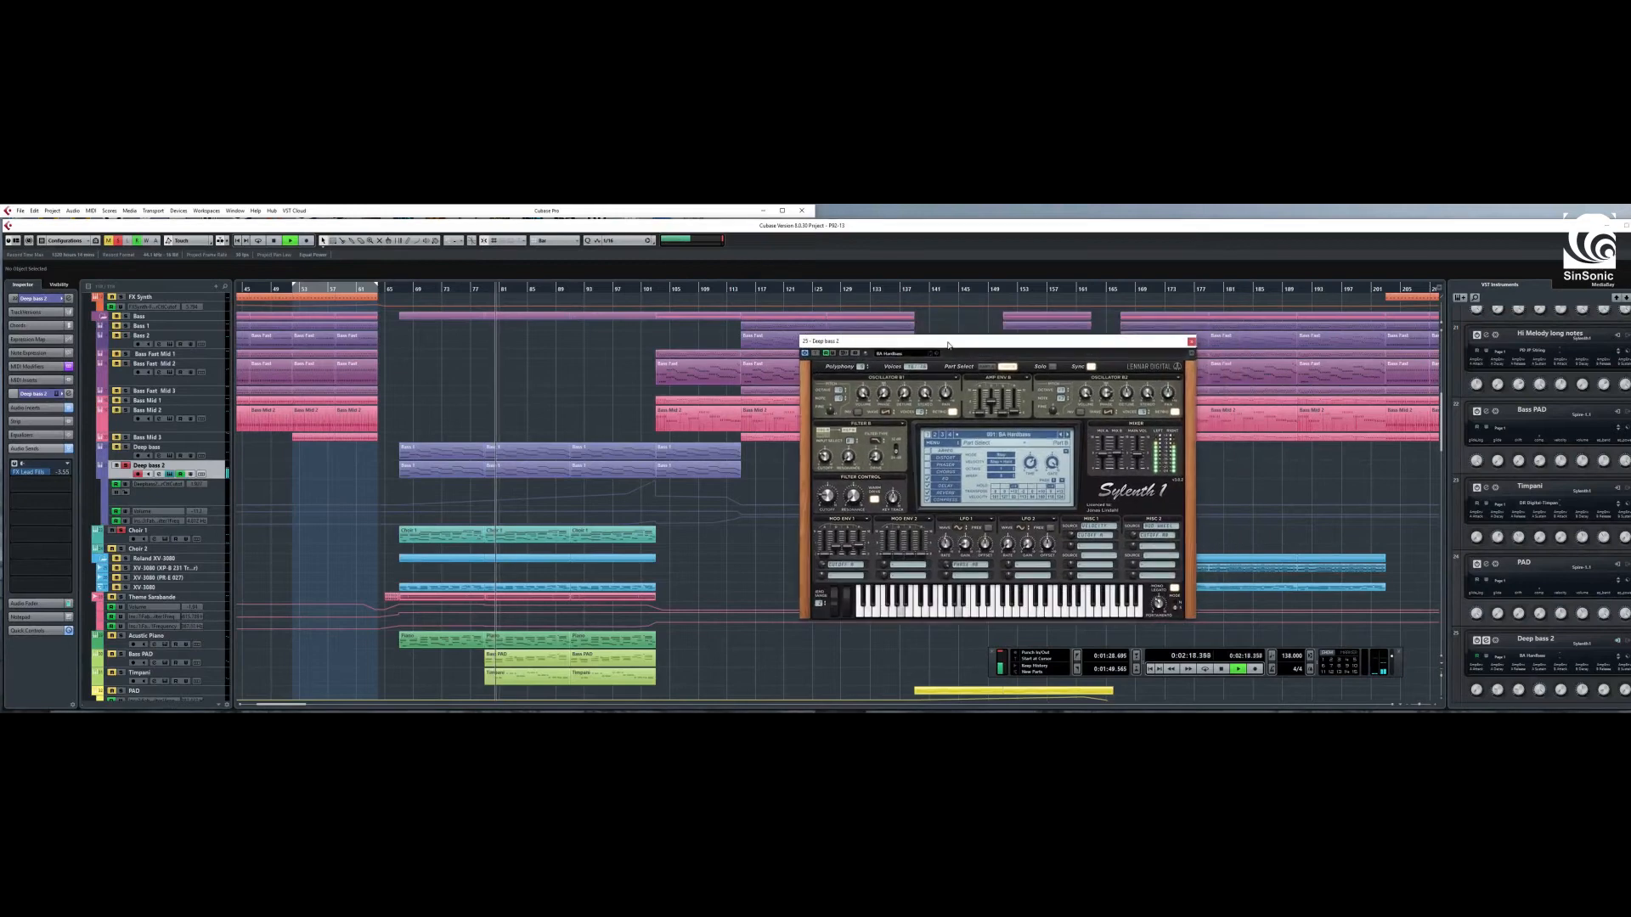
click(1223, 670)
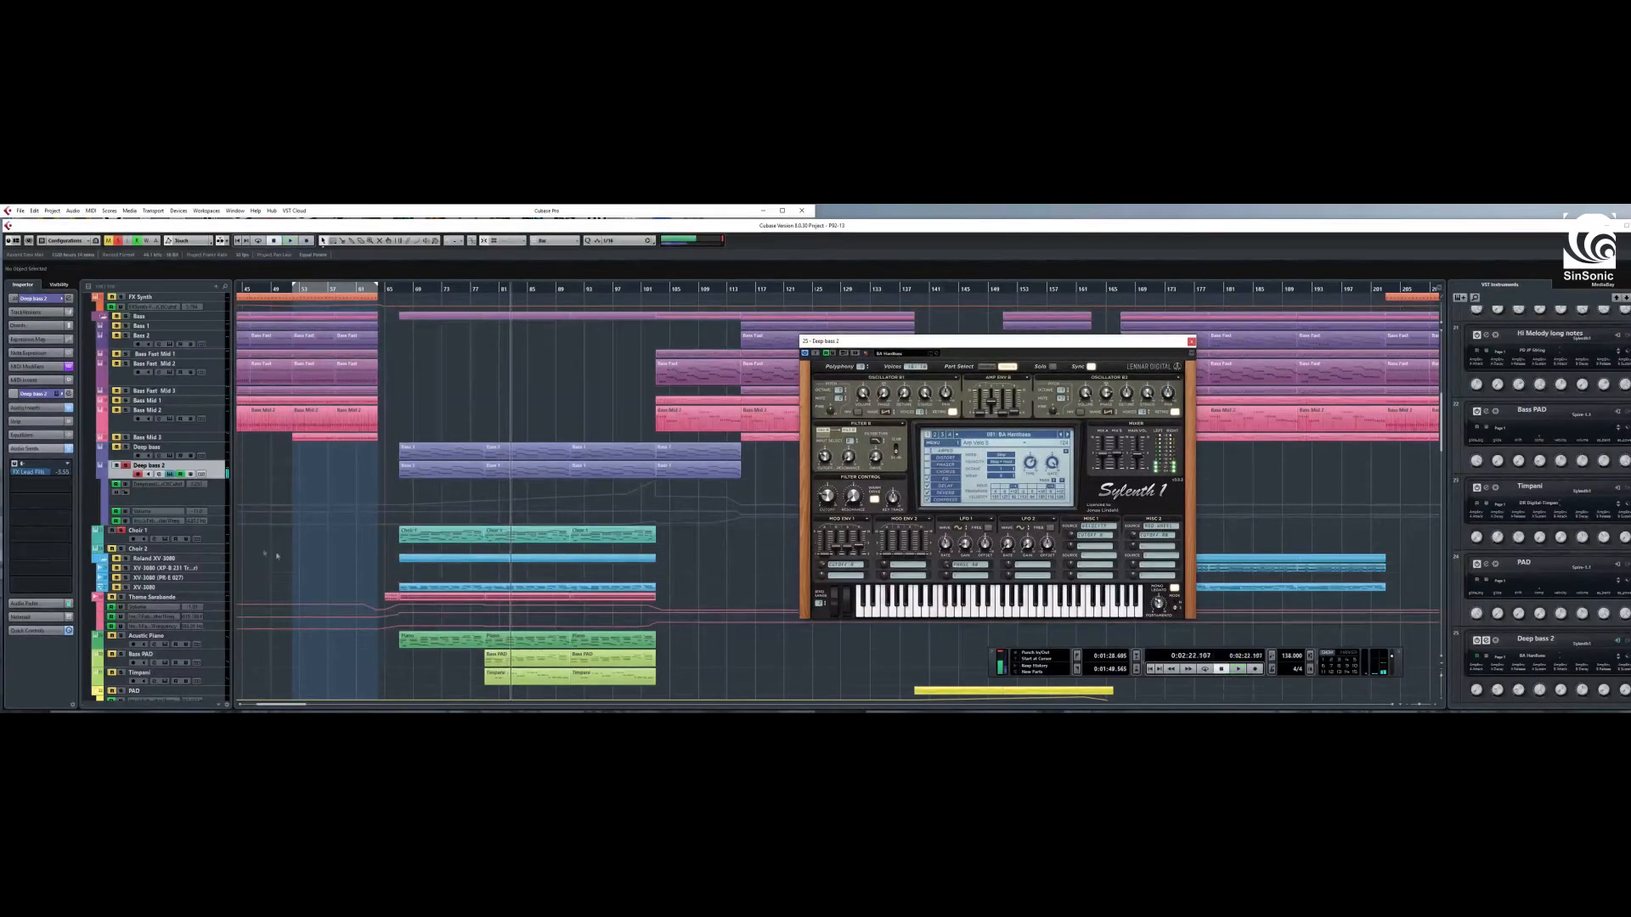
- Enlarge the first automation lane of Deep bass 2, clear the Sylenth1 window off its curve, and play from about 2:22 to 2:44
drag(206, 506, 210, 553)
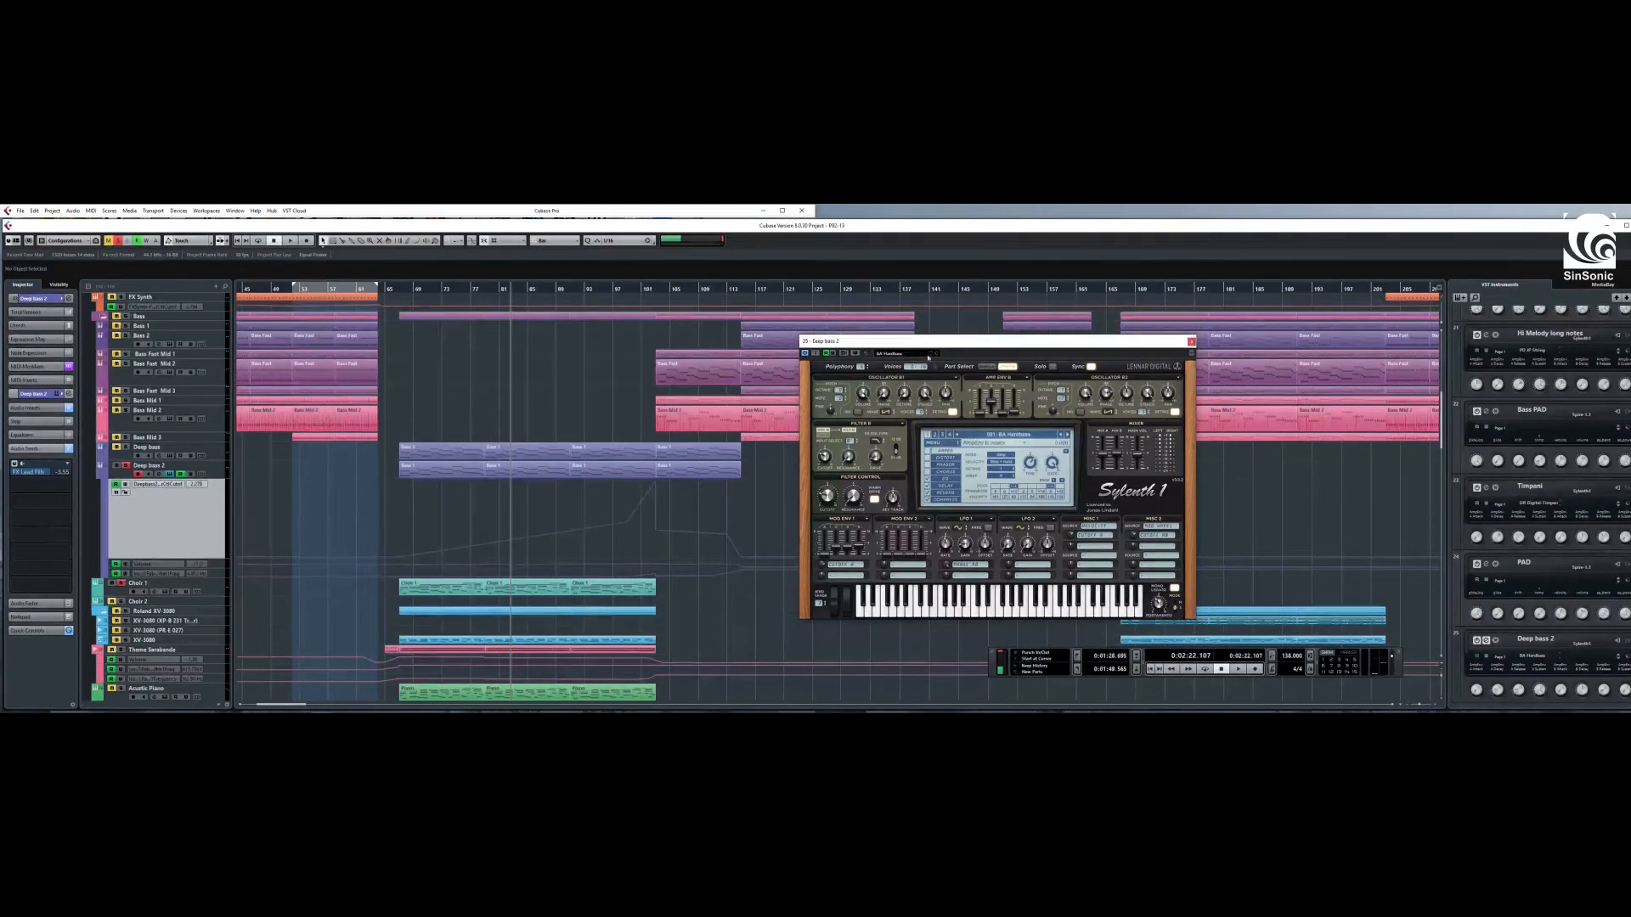
drag(911, 343, 162, 286)
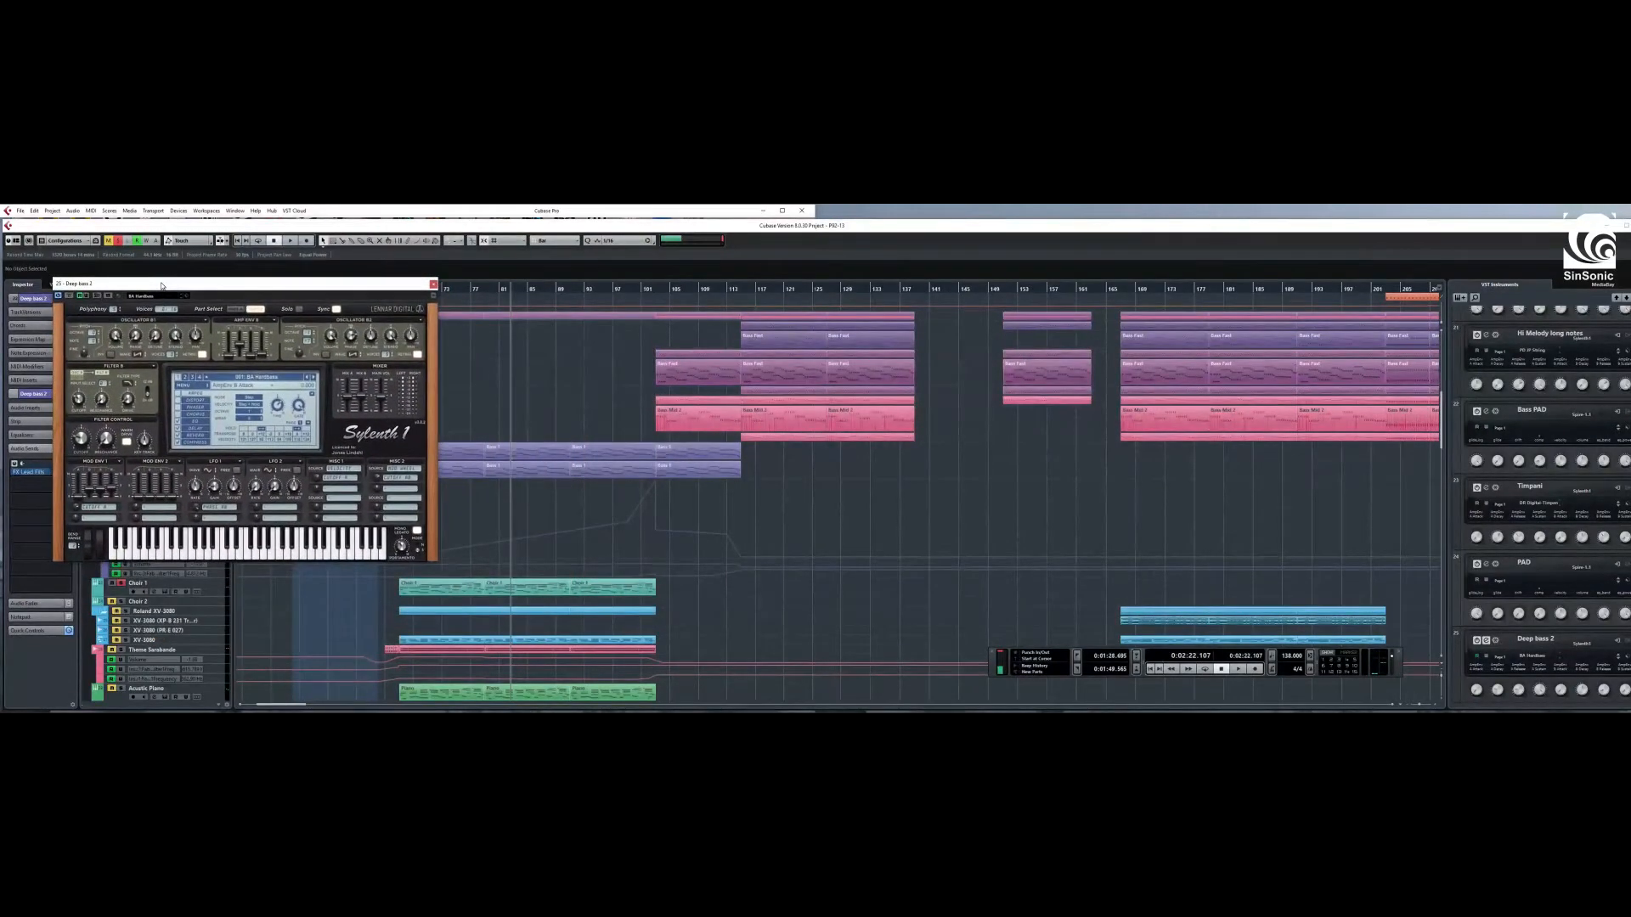
click(1238, 670)
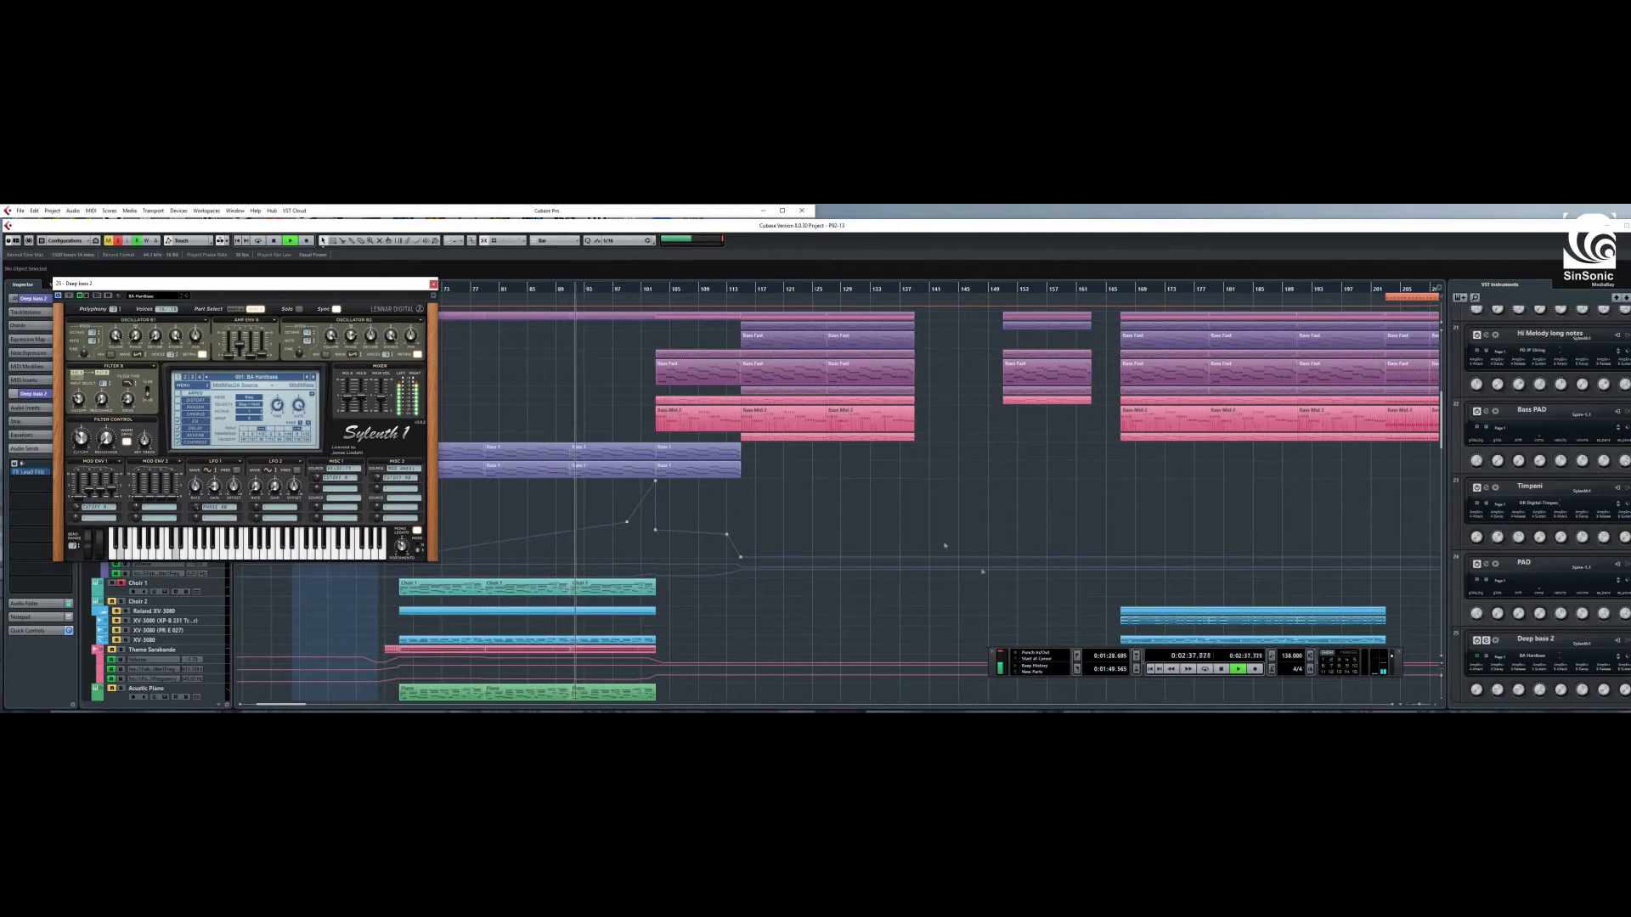
click(1222, 671)
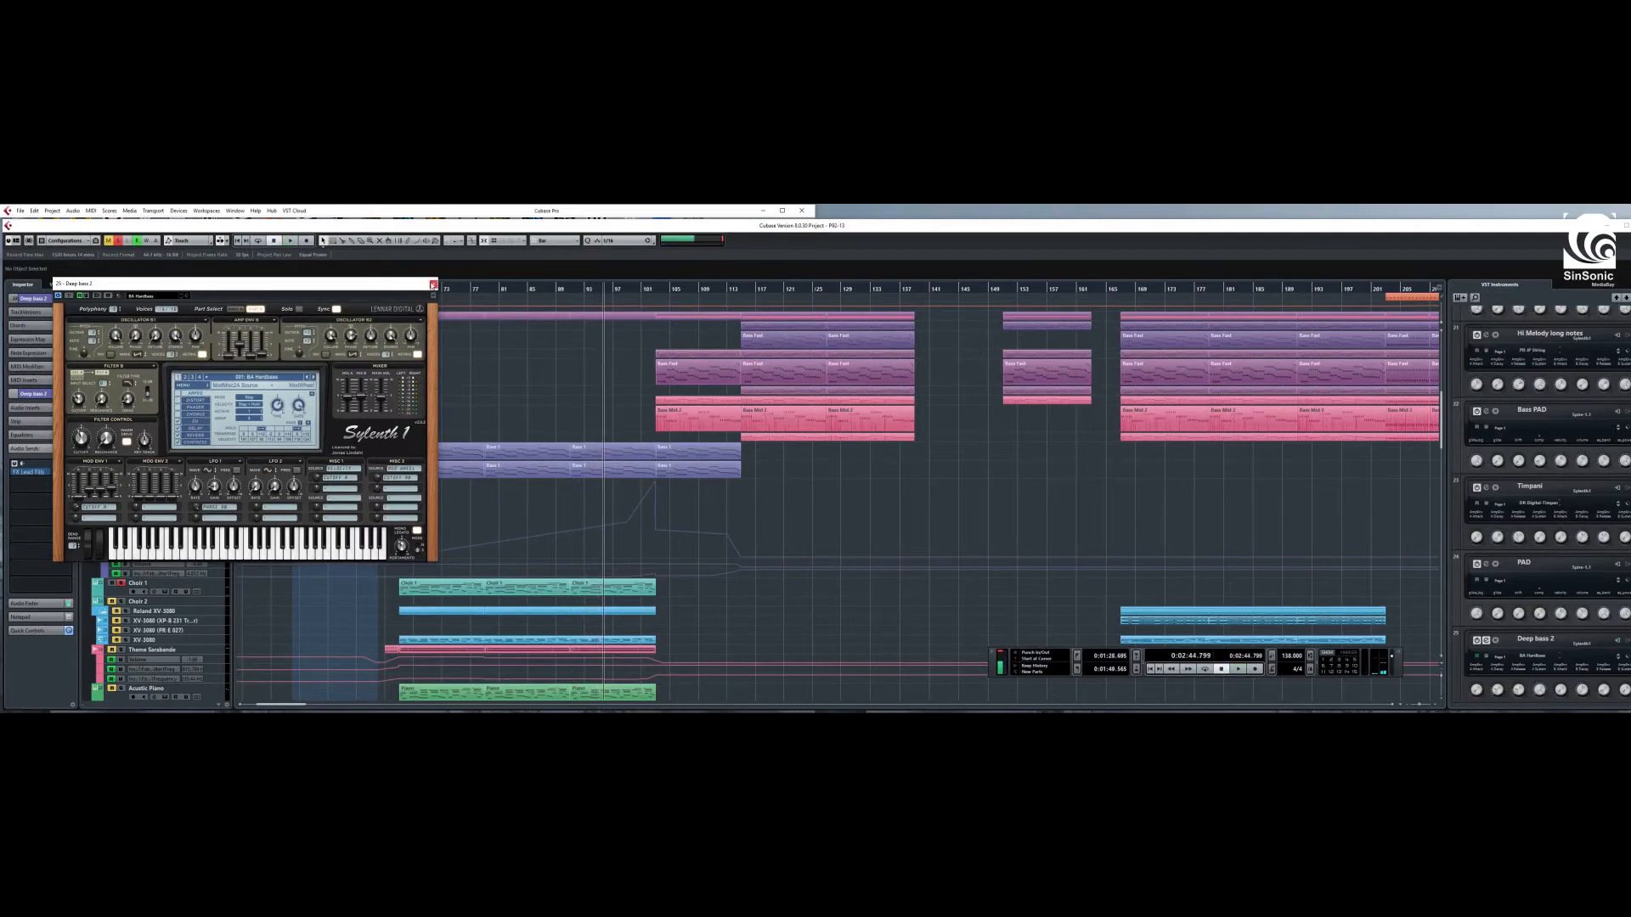
- Enlarge the filter frequency automation lane of Deep bass 2 and open the track's FabFilter Volcano 2 insert clear of the curve
drag(214, 577, 215, 627)
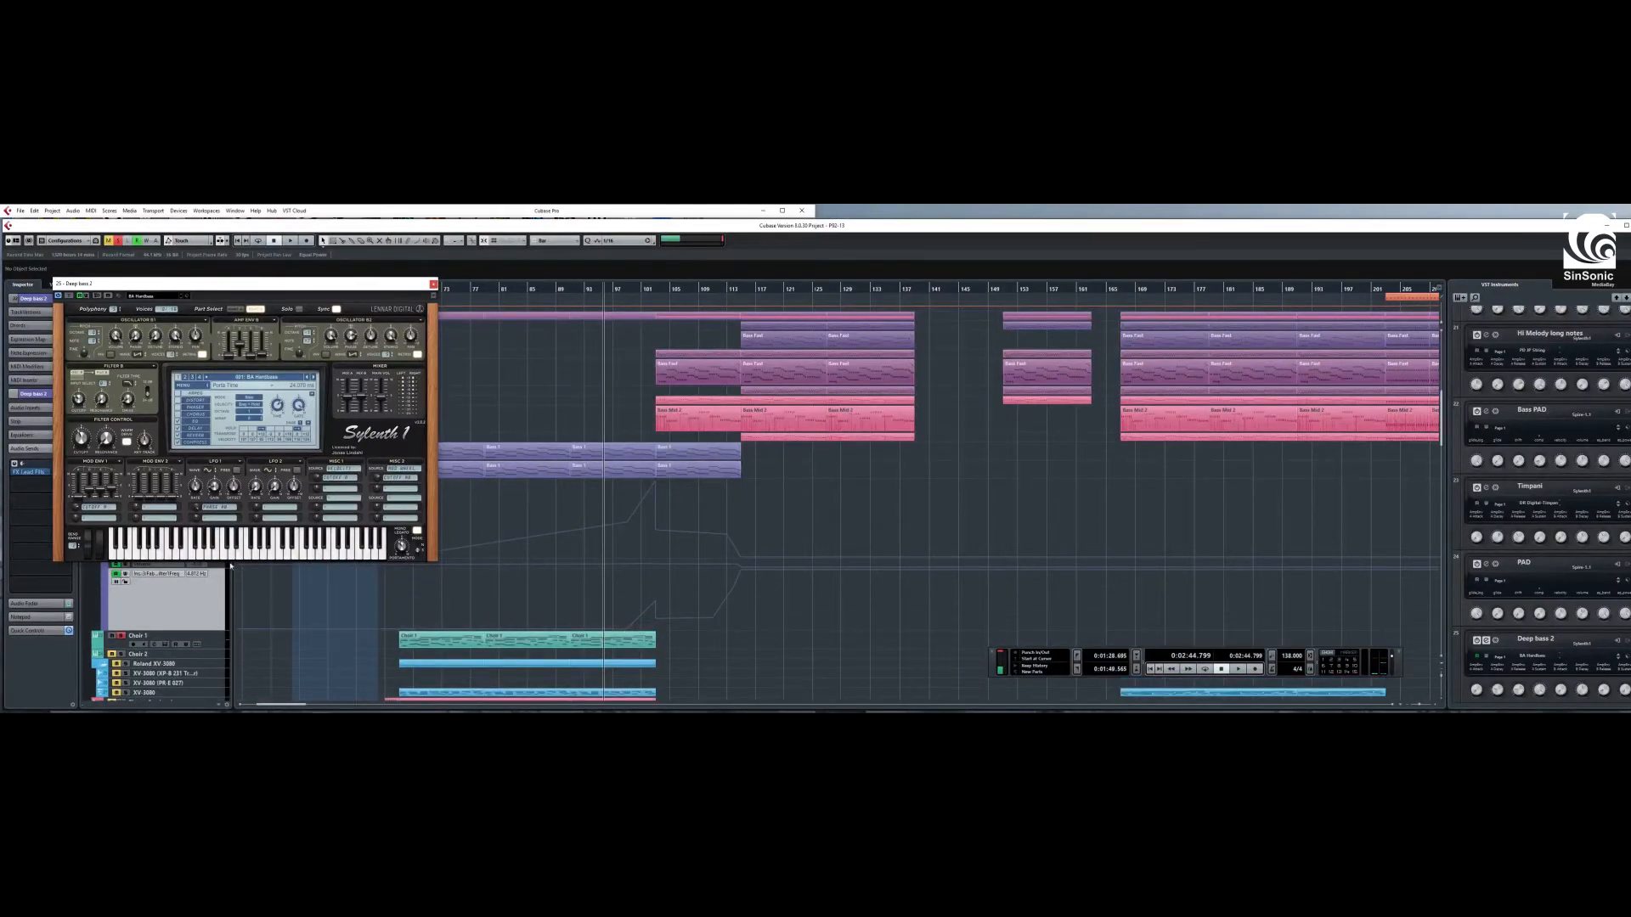
drag(265, 284, 442, 260)
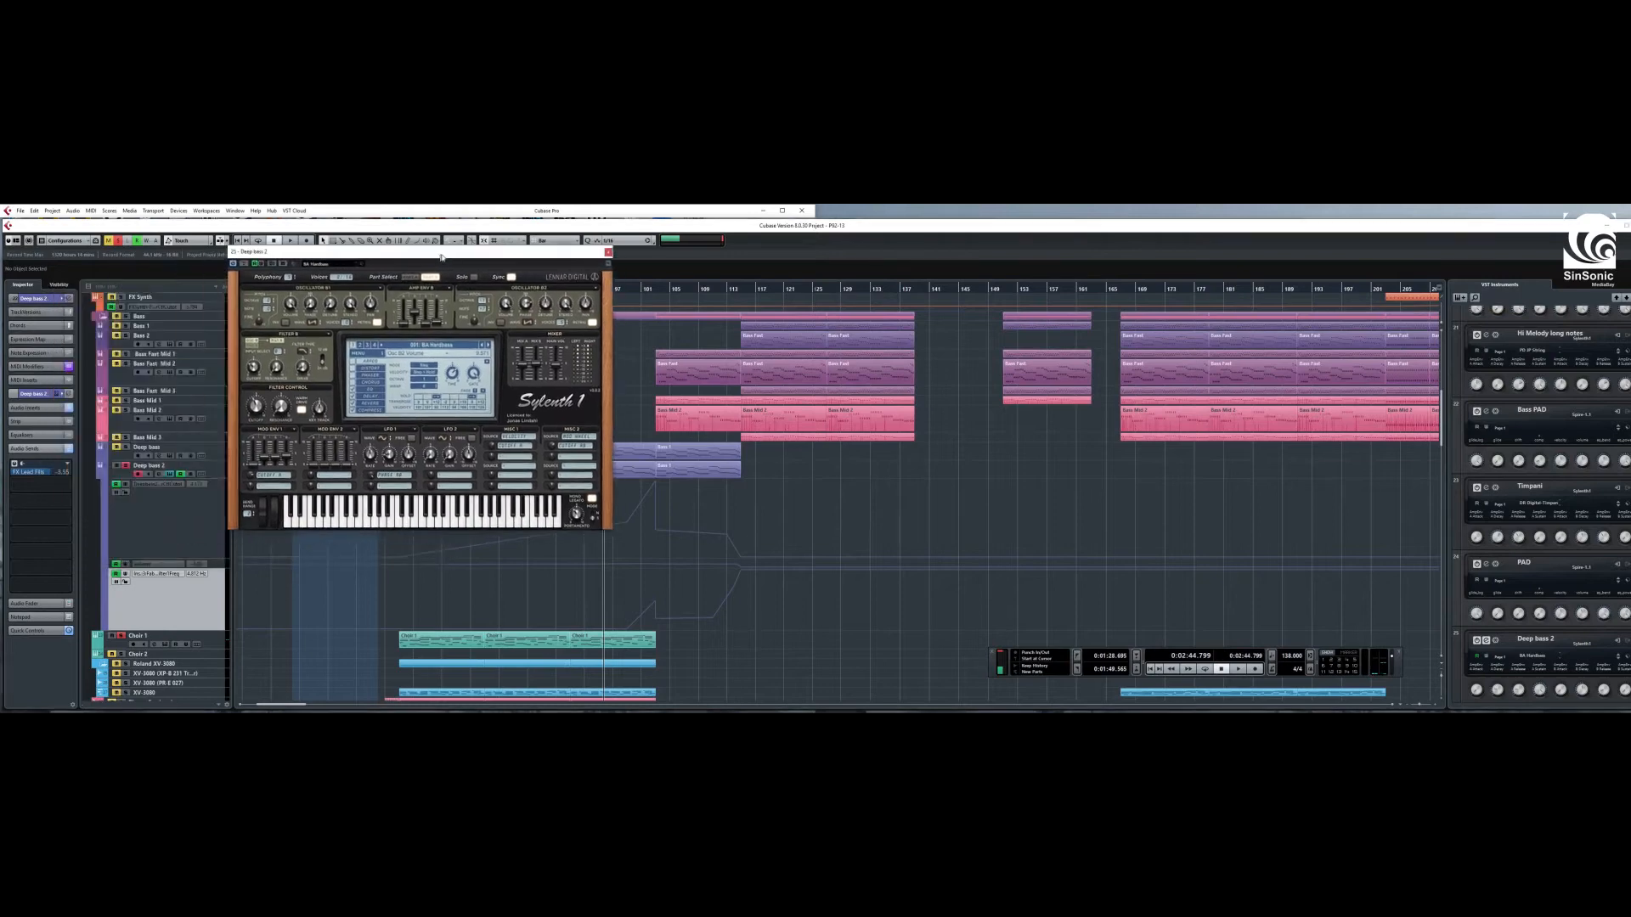
click(38, 409)
click(32, 468)
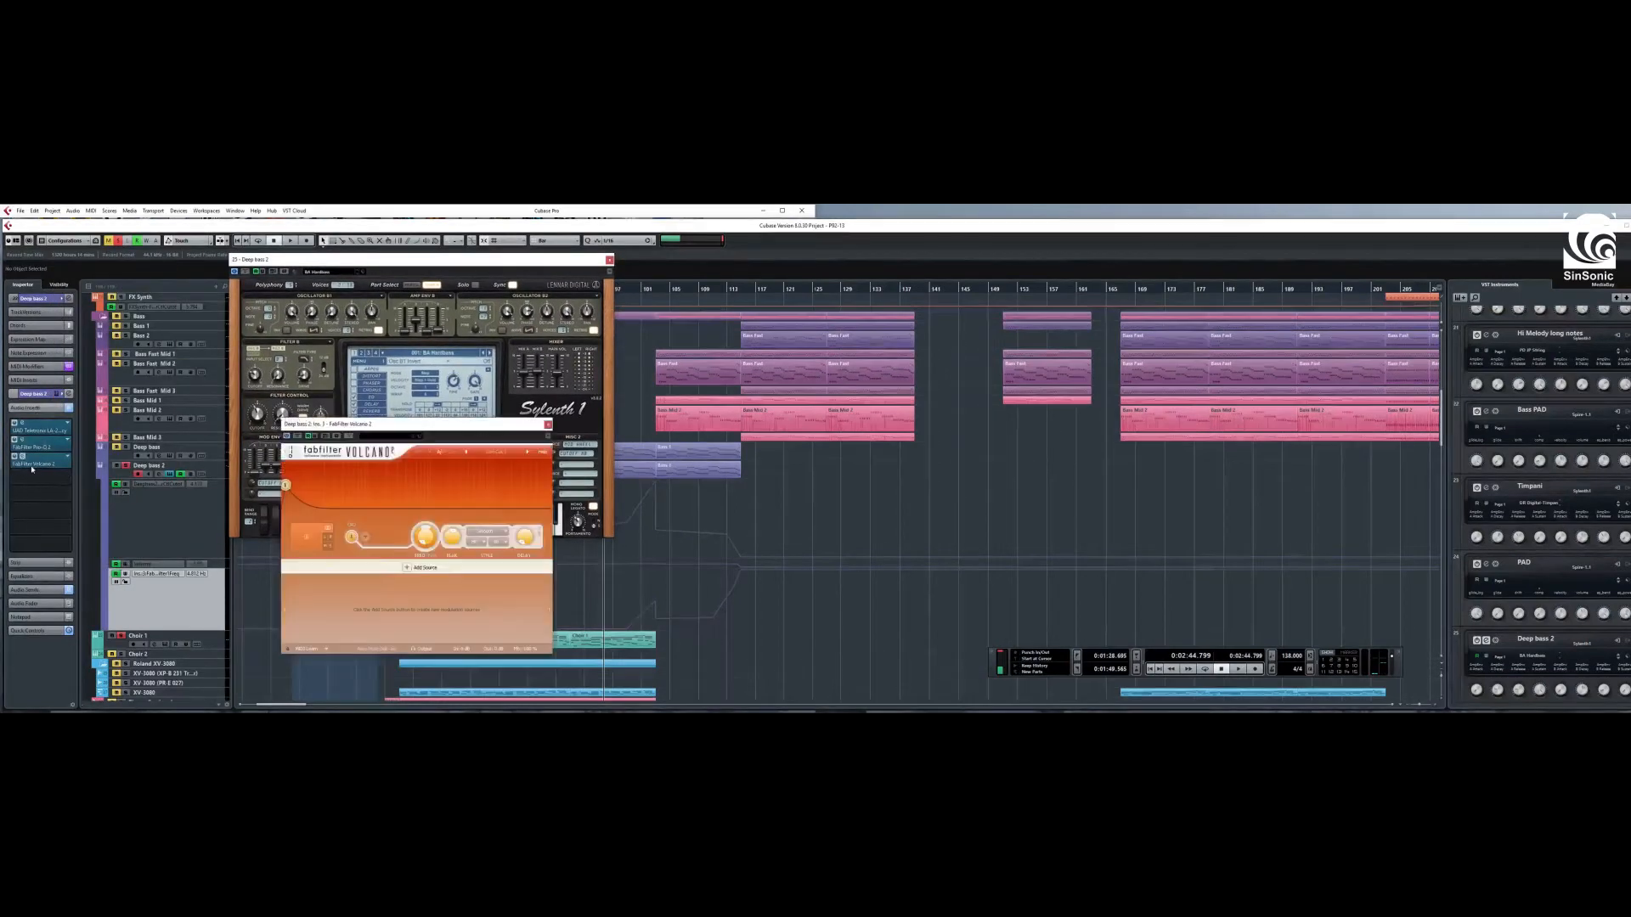
drag(382, 432, 194, 272)
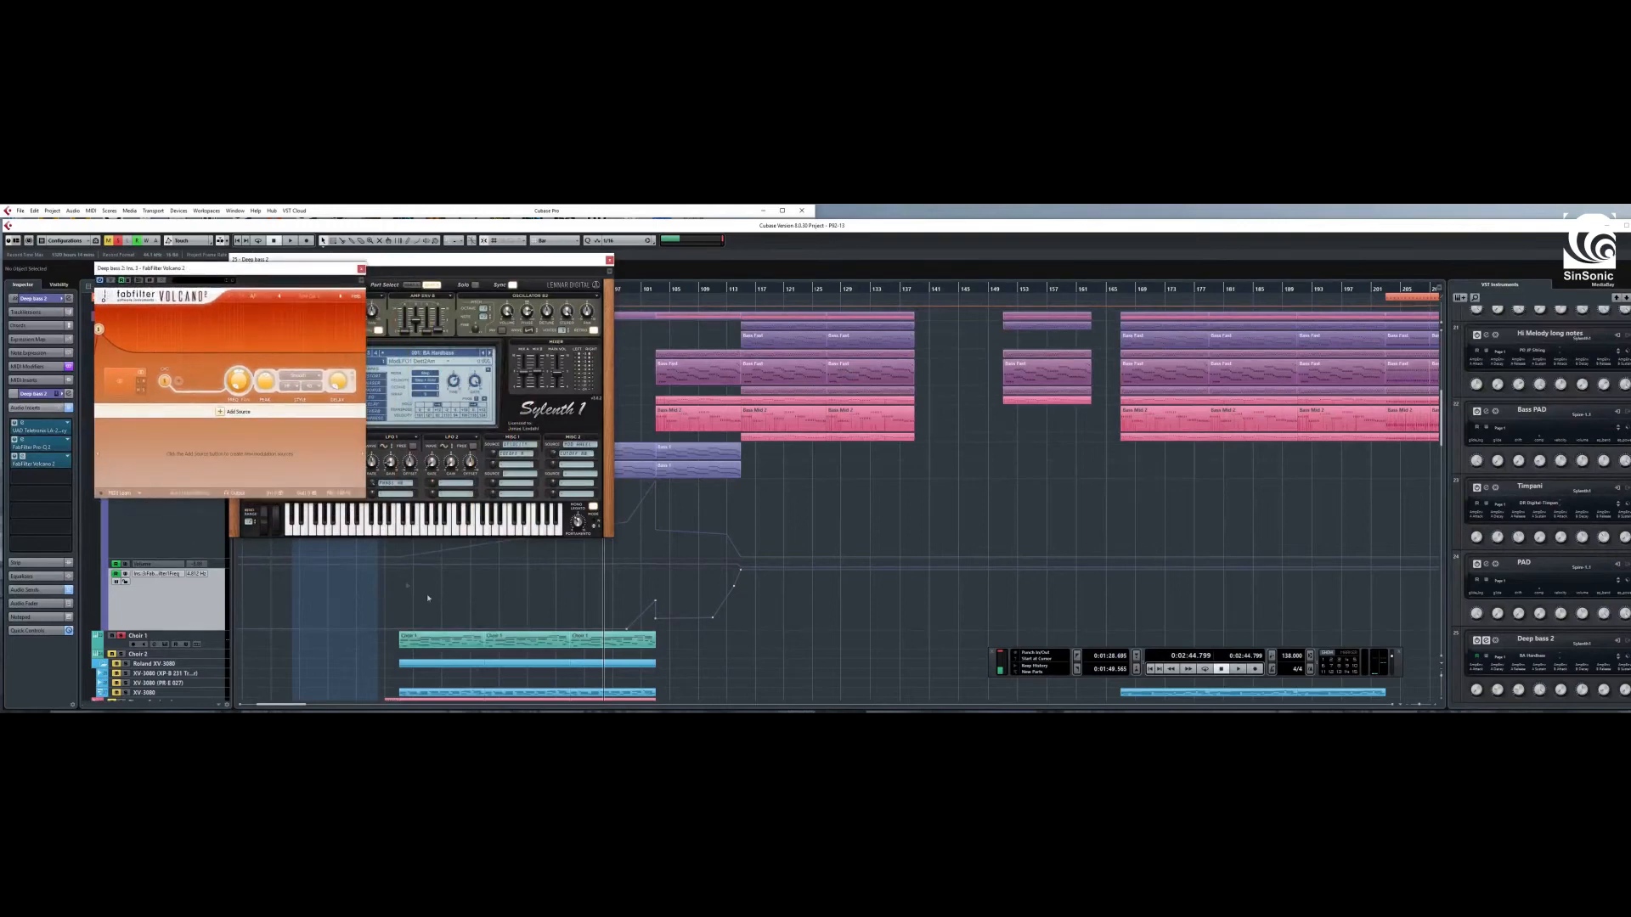
- Play Deep bass 2 to about 2:58 with both plug-in windows visible, and close the Sylenth1 window
drag(298, 259, 444, 246)
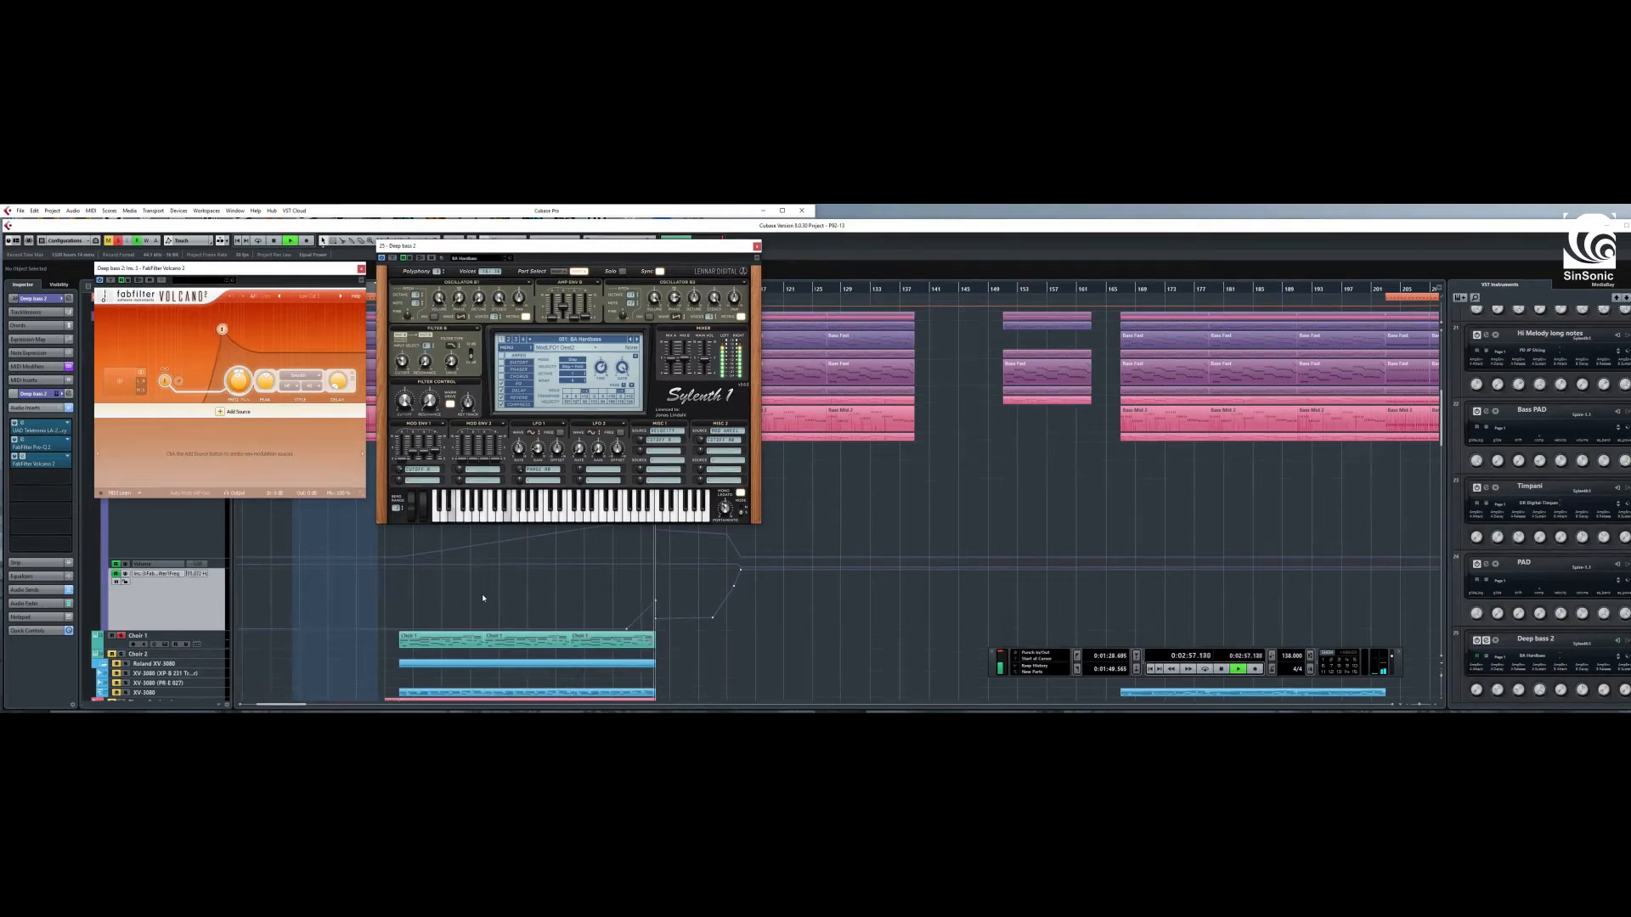
click(1222, 670)
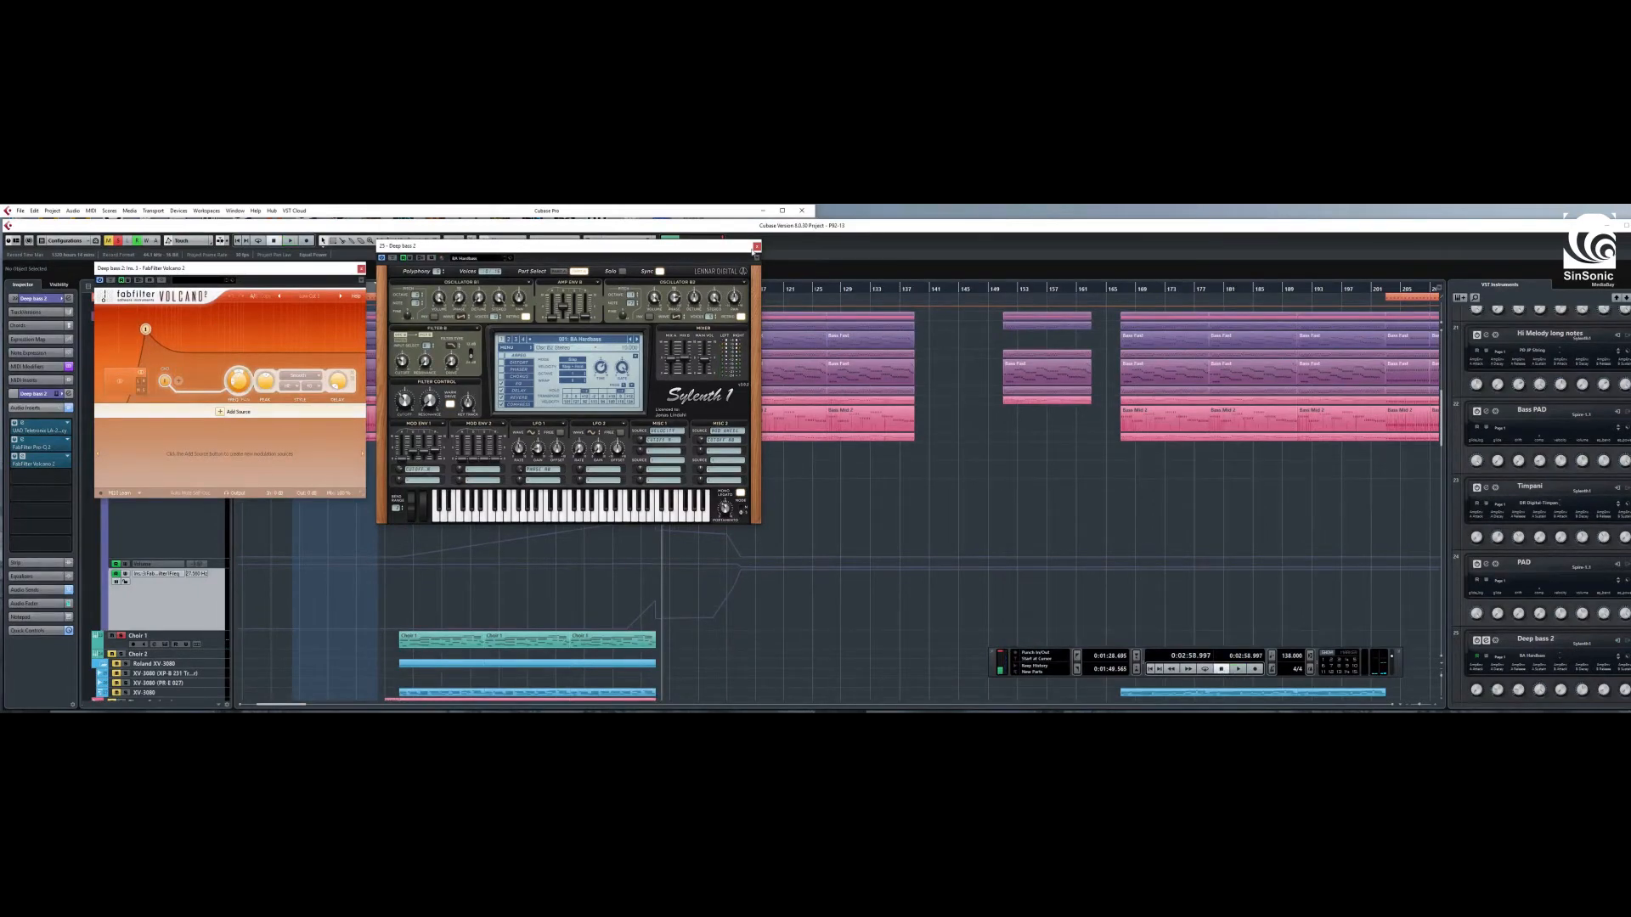
click(757, 247)
- Play Deep bass 2 from about 3:07 to 3:18 to watch the automated filter movement in Volcano 2
click(718, 293)
click(698, 293)
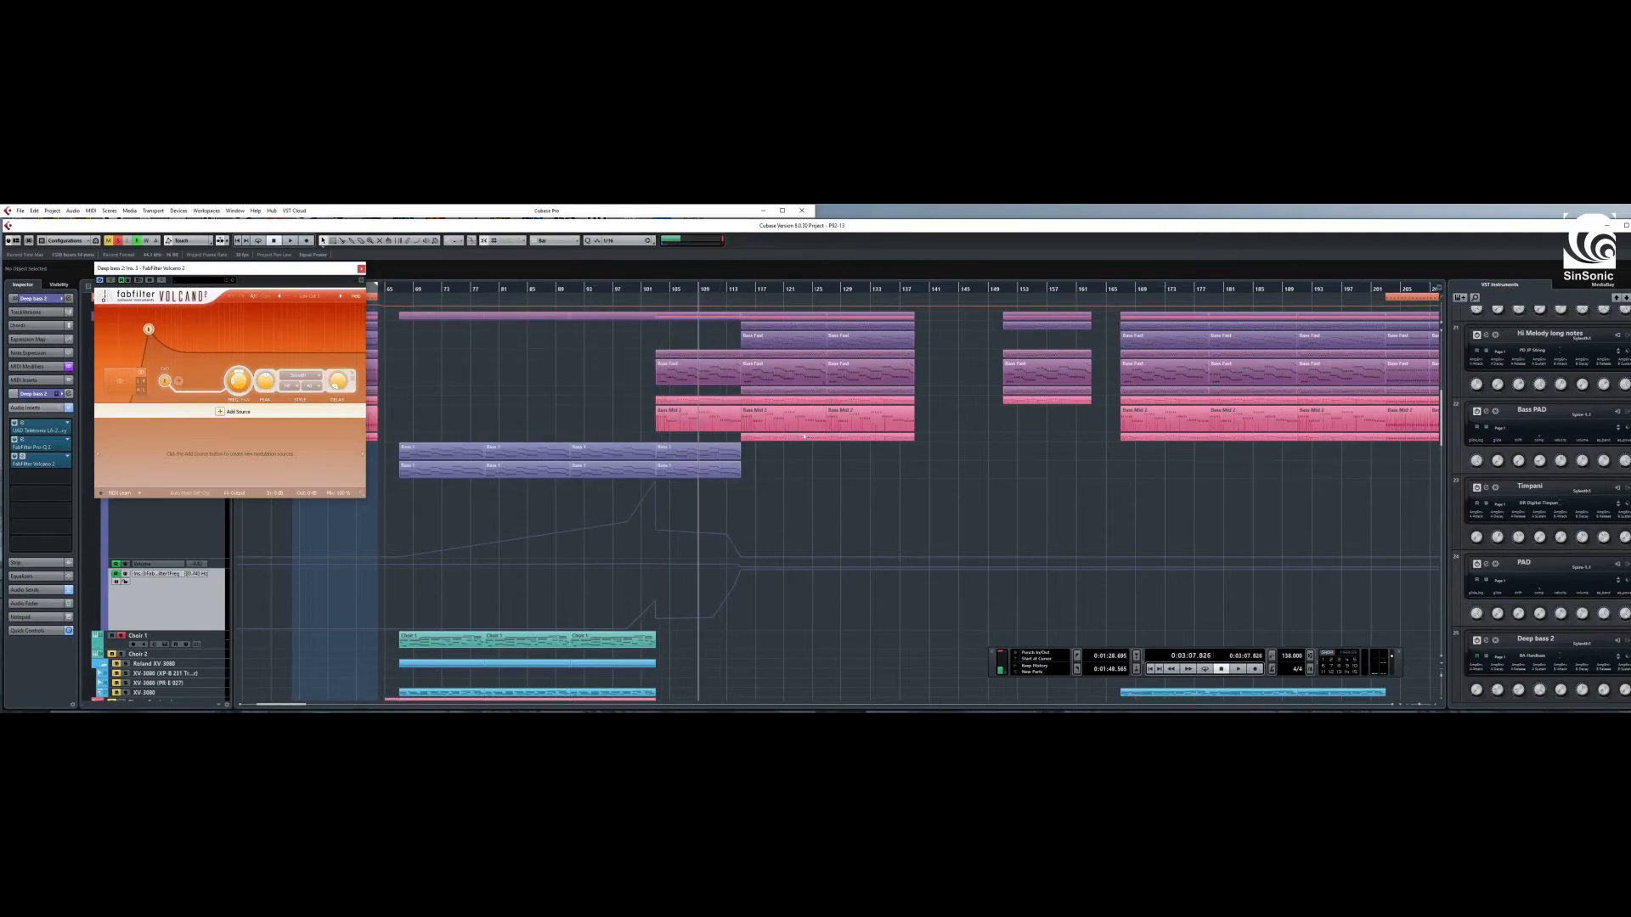
click(1238, 670)
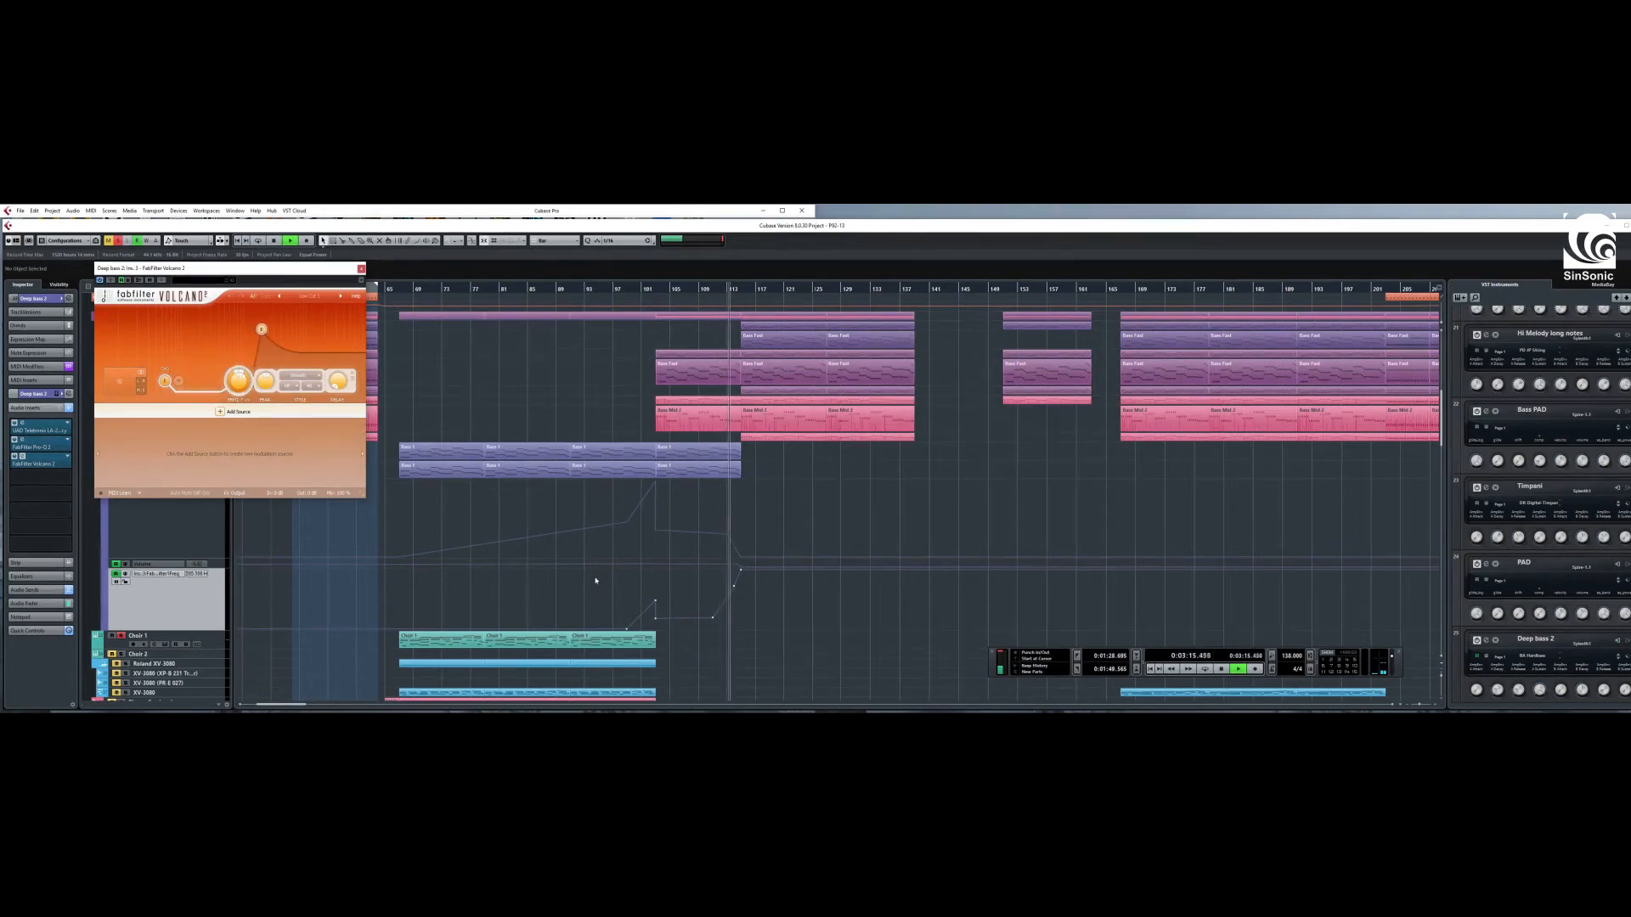
click(1222, 669)
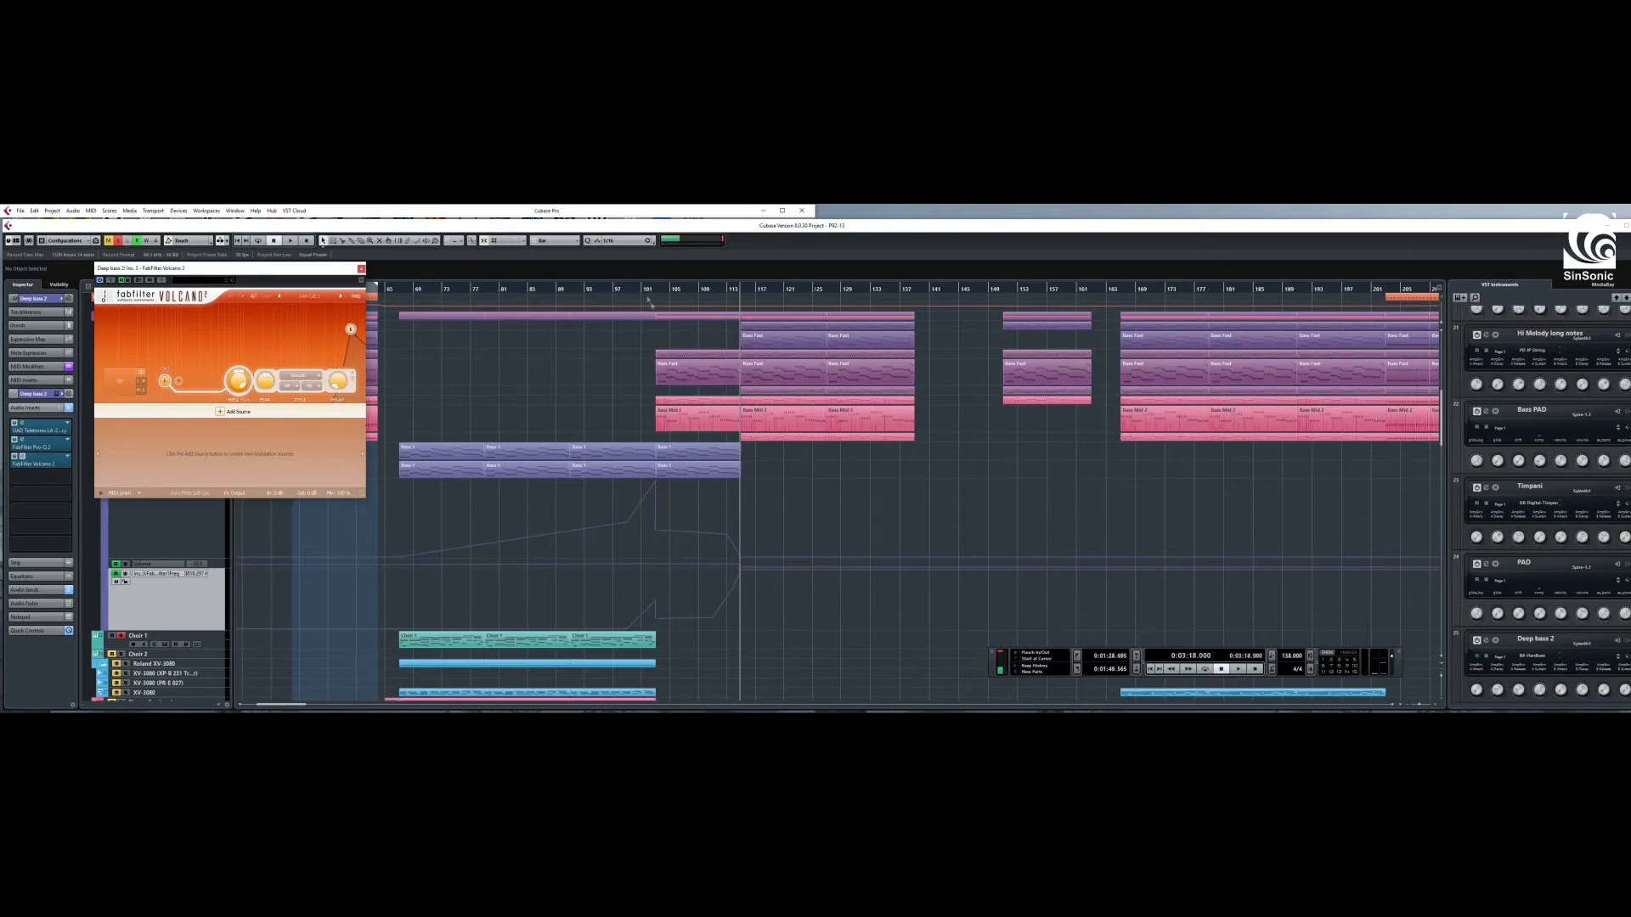
- Move the Volcano 2 window off the track list, deactivate all solo states, and start full-mix playback at about 2:48
click(620, 293)
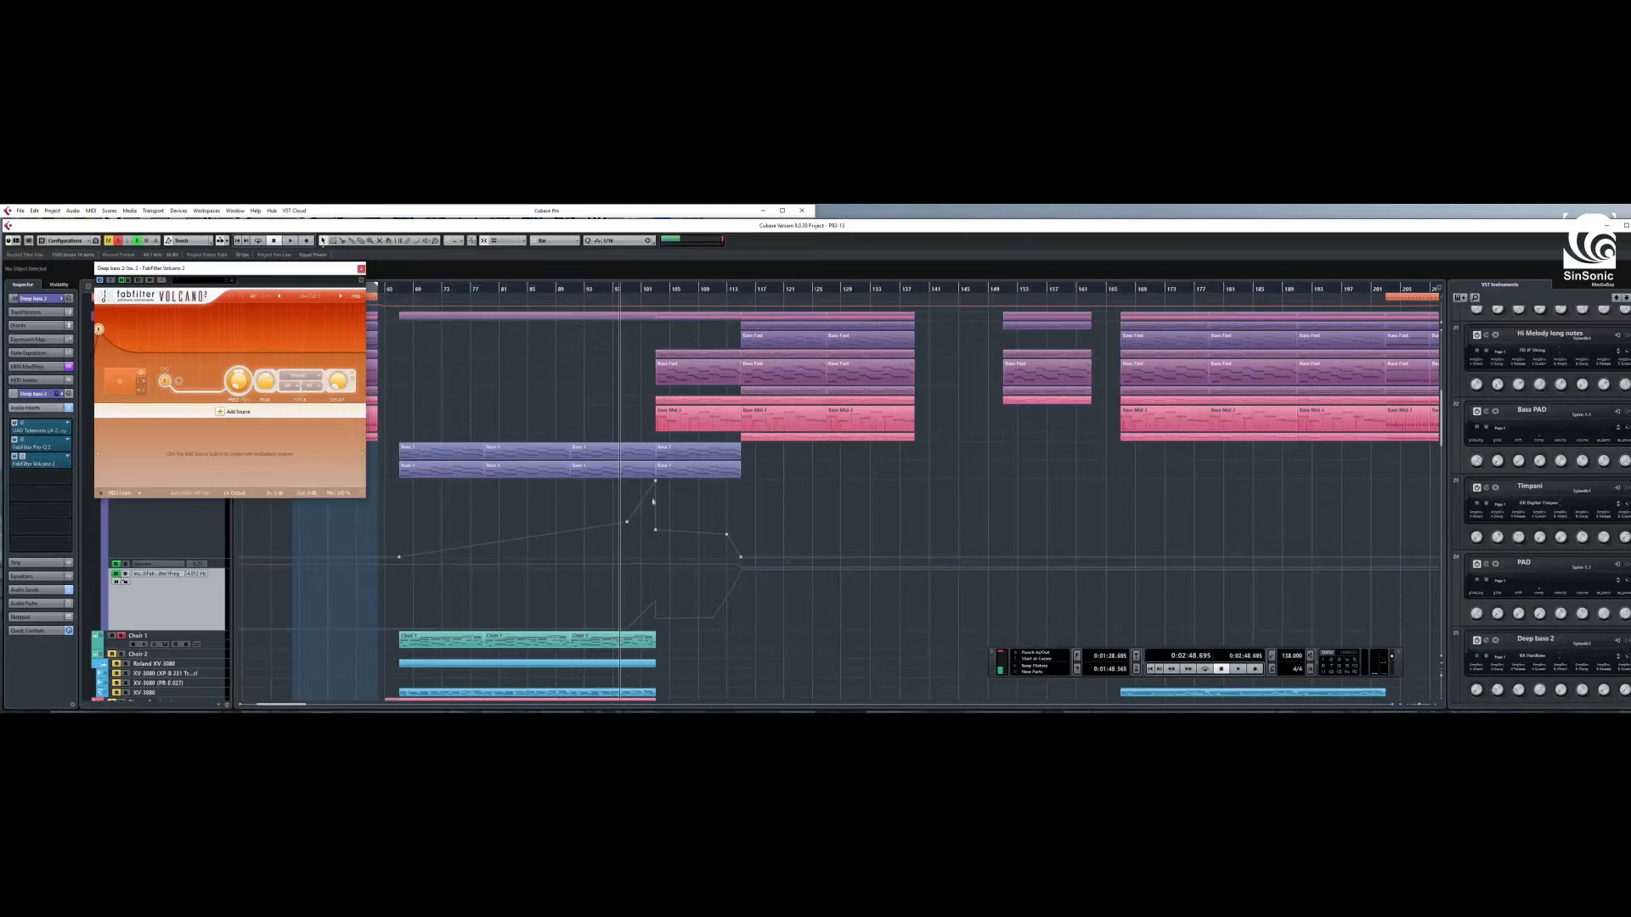
scroll(689, 450, up, 5)
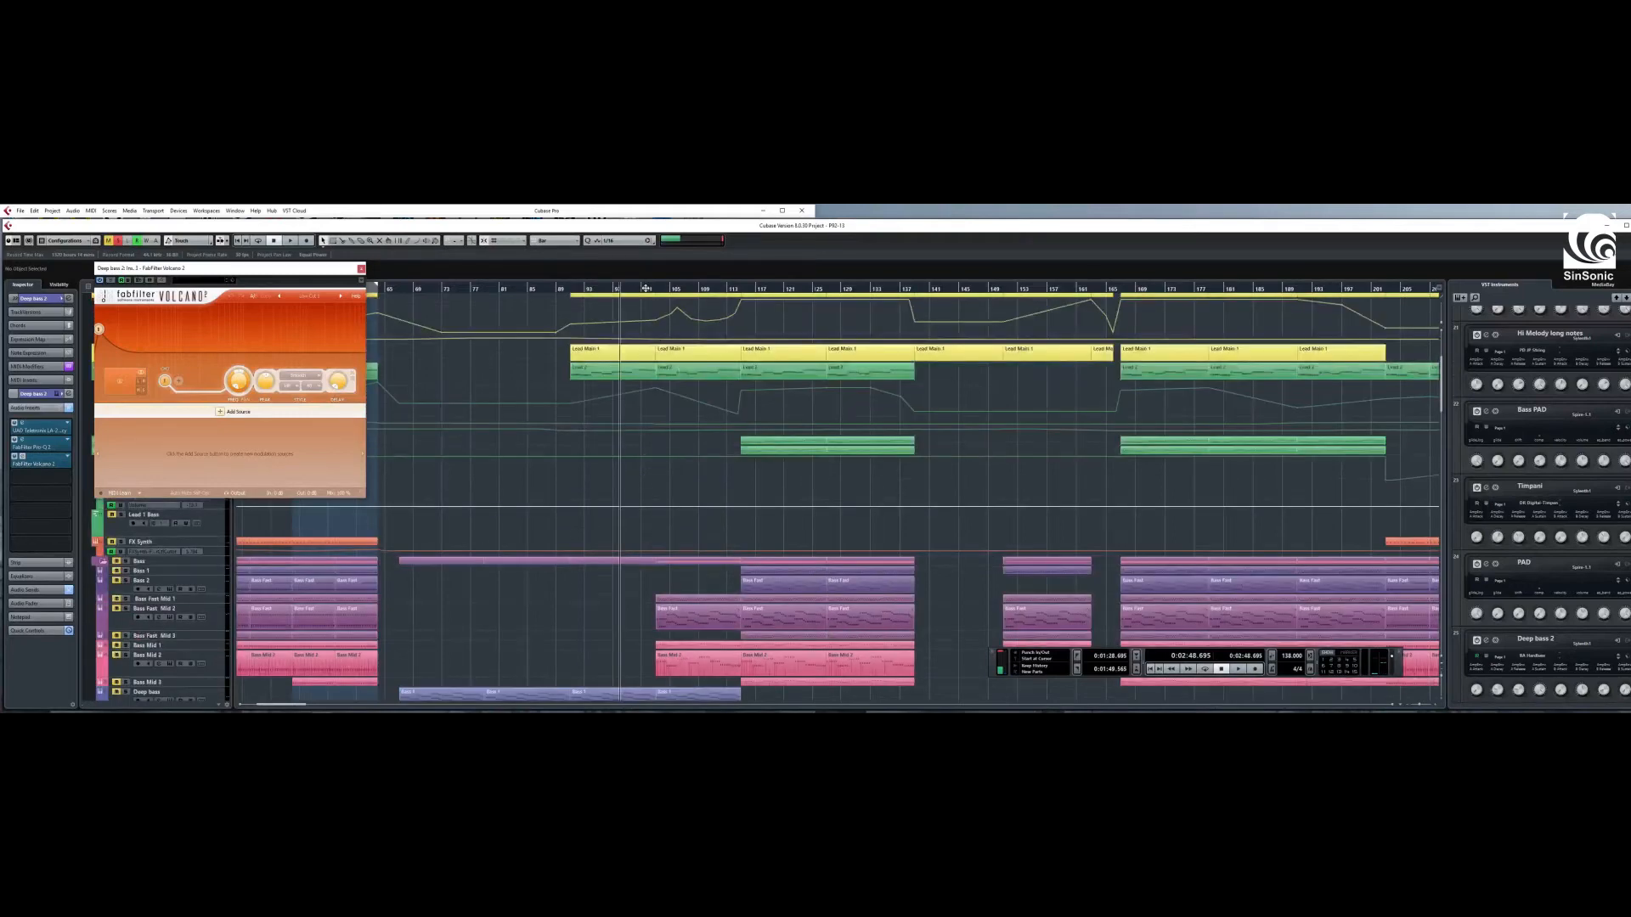
drag(289, 269, 985, 339)
click(117, 242)
click(1238, 670)
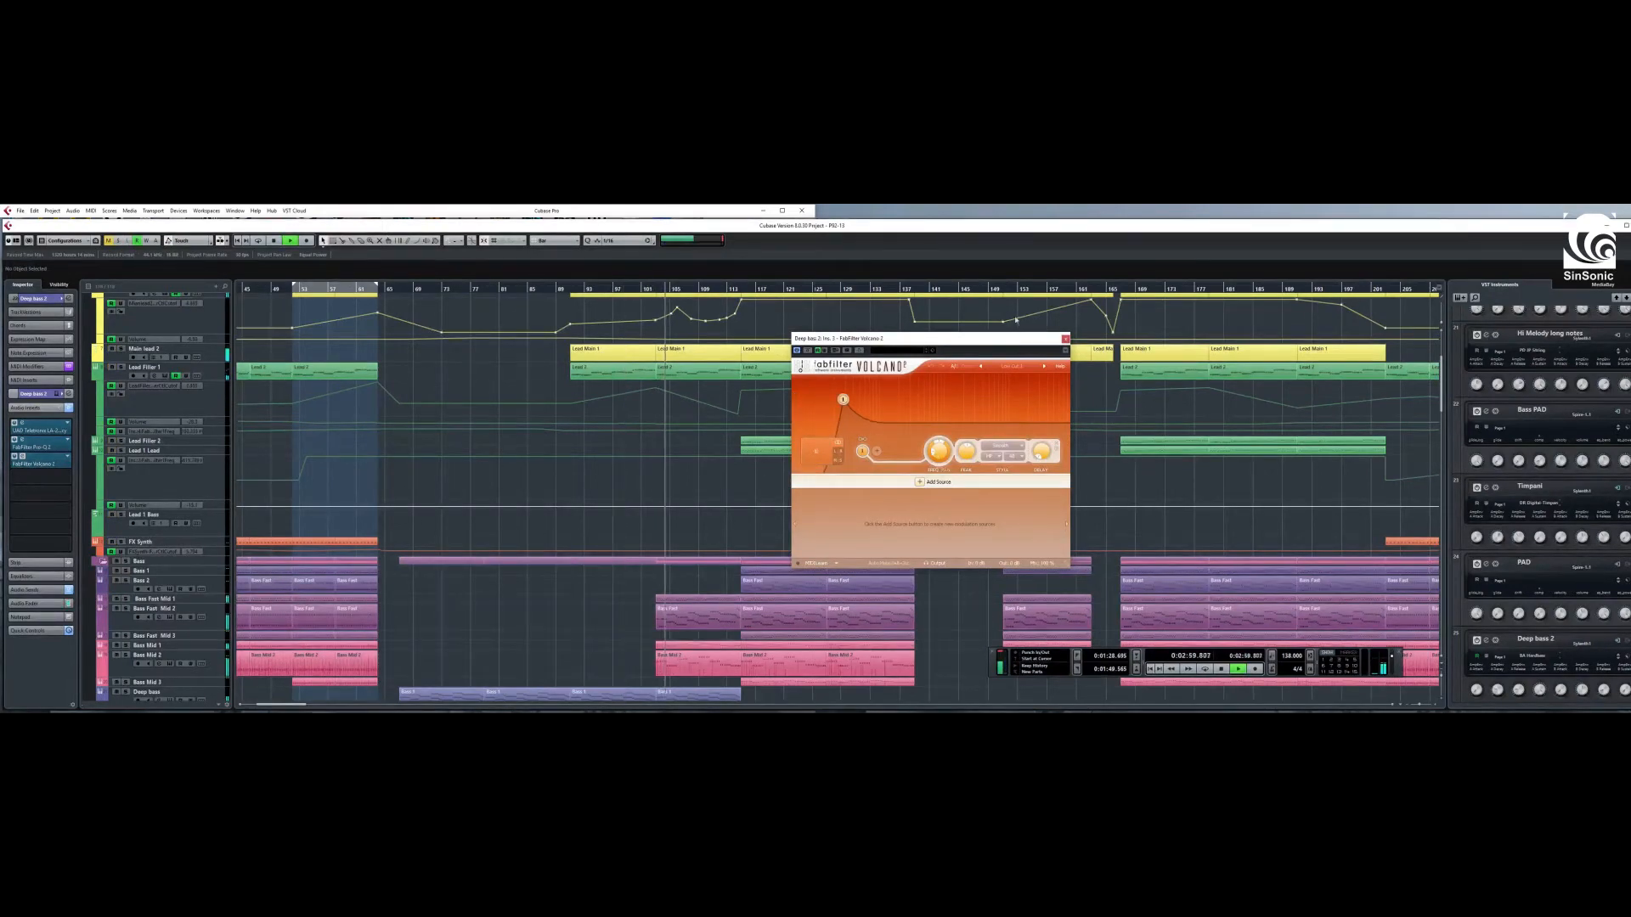
- Follow the filter movement in the full mix with the Volcano 2 window repositioned, stop at about 3:20, and close the plug-in
drag(954, 339, 1129, 338)
scroll(758, 481, down, 3)
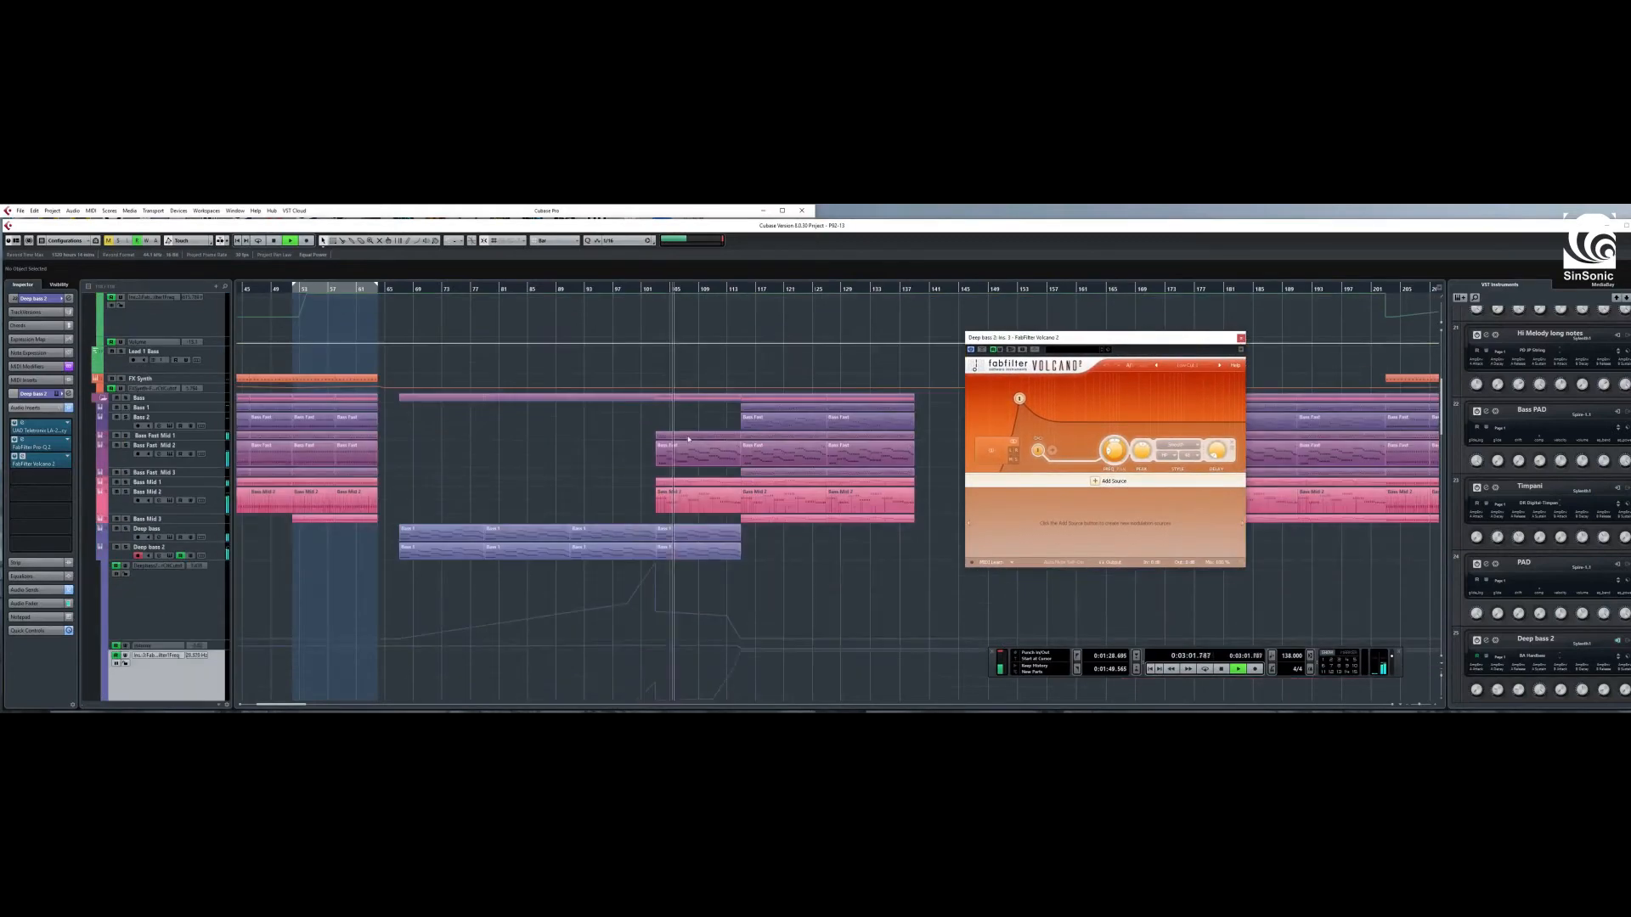
drag(1108, 347, 424, 402)
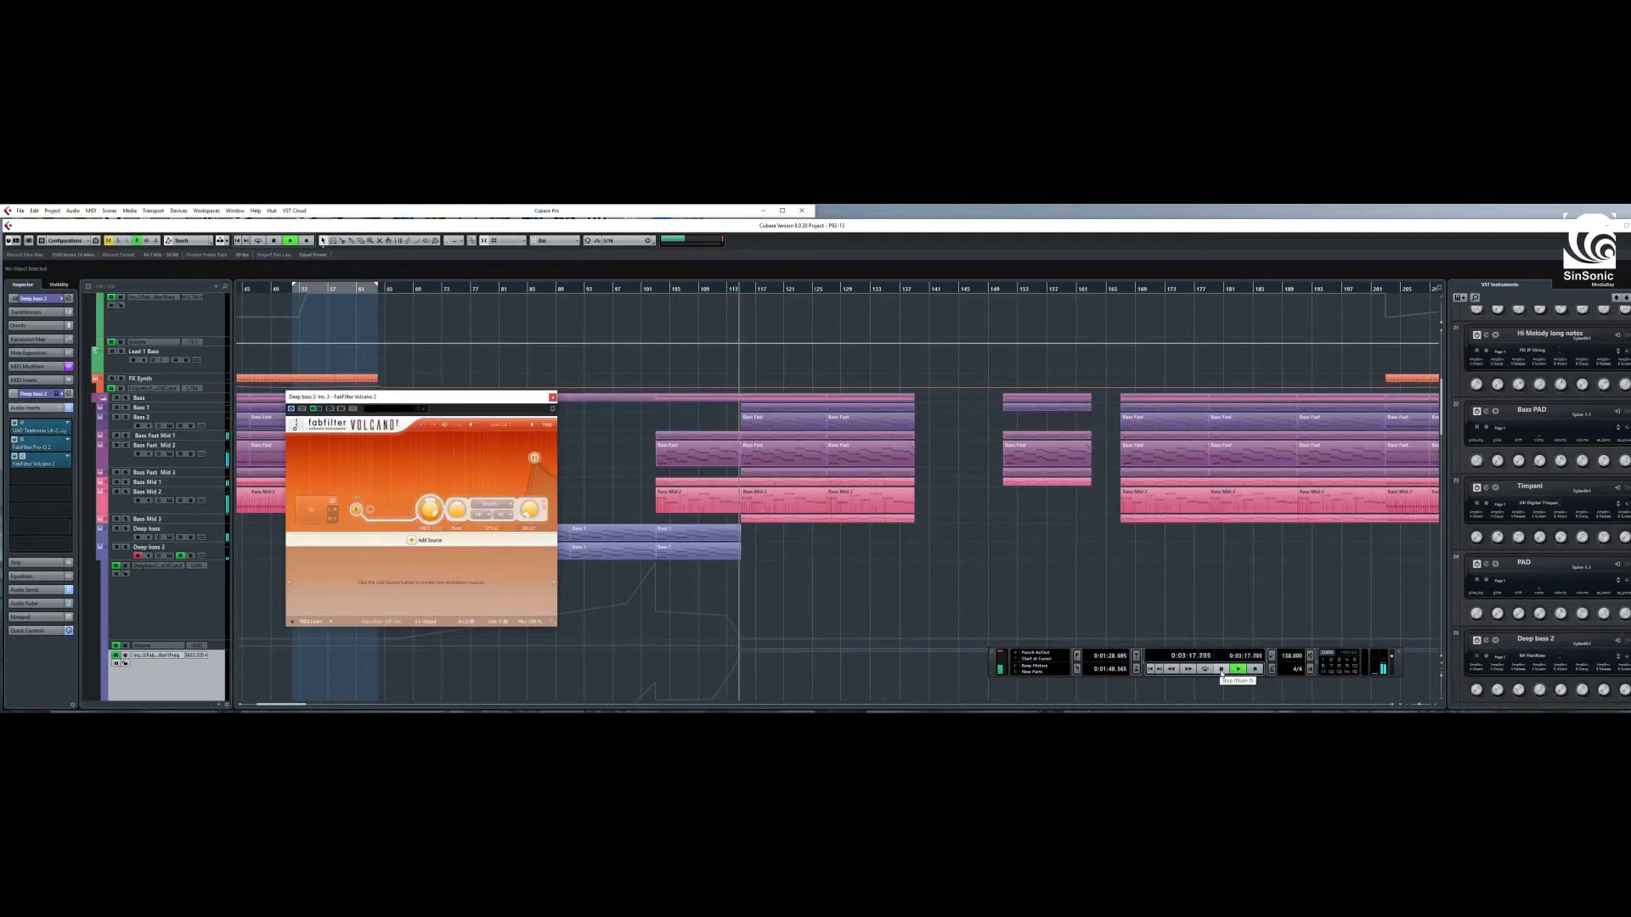
click(1223, 669)
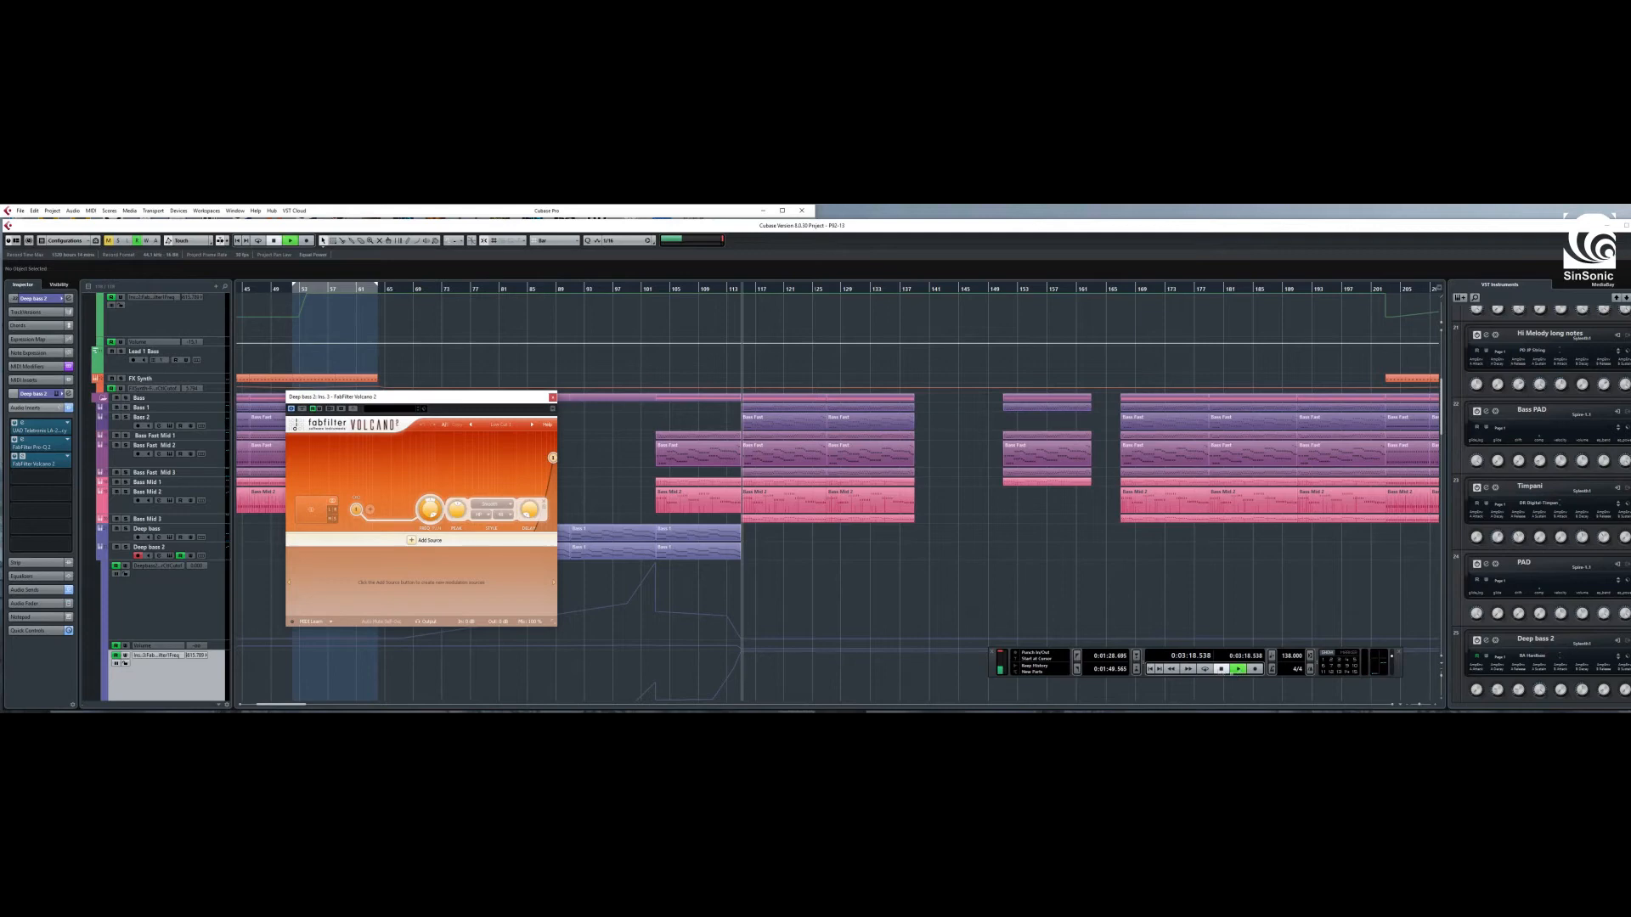
click(1221, 670)
click(552, 396)
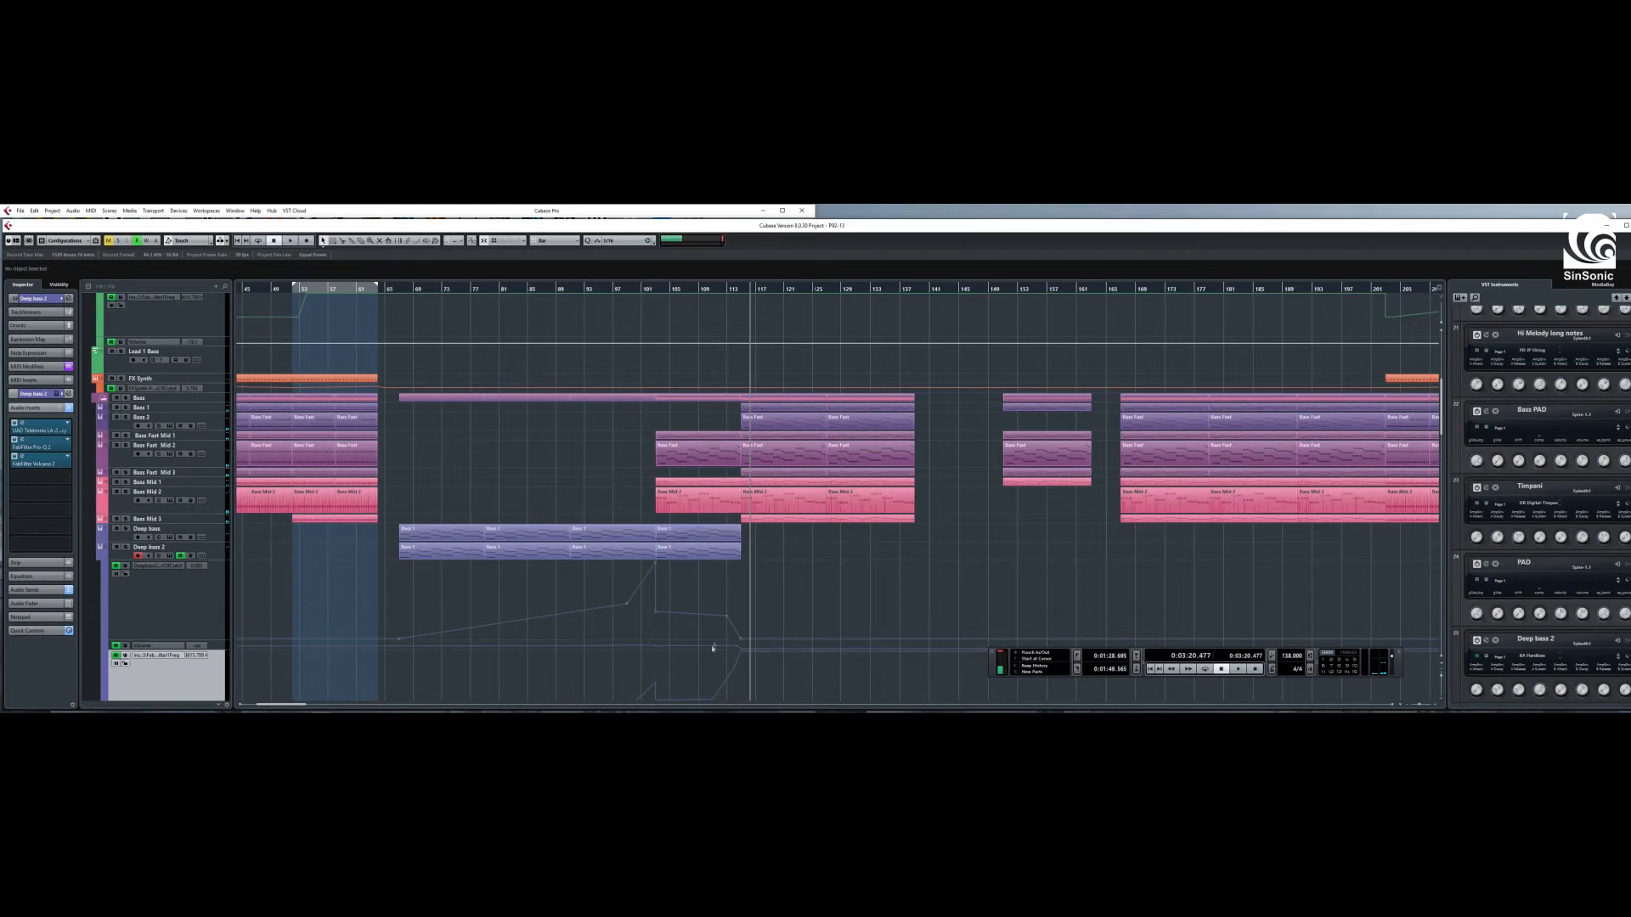
- Move the playback position back to about 3:02, within the Deep bass 2 filter automation
click(676, 290)
scroll(620, 630, down, 2)
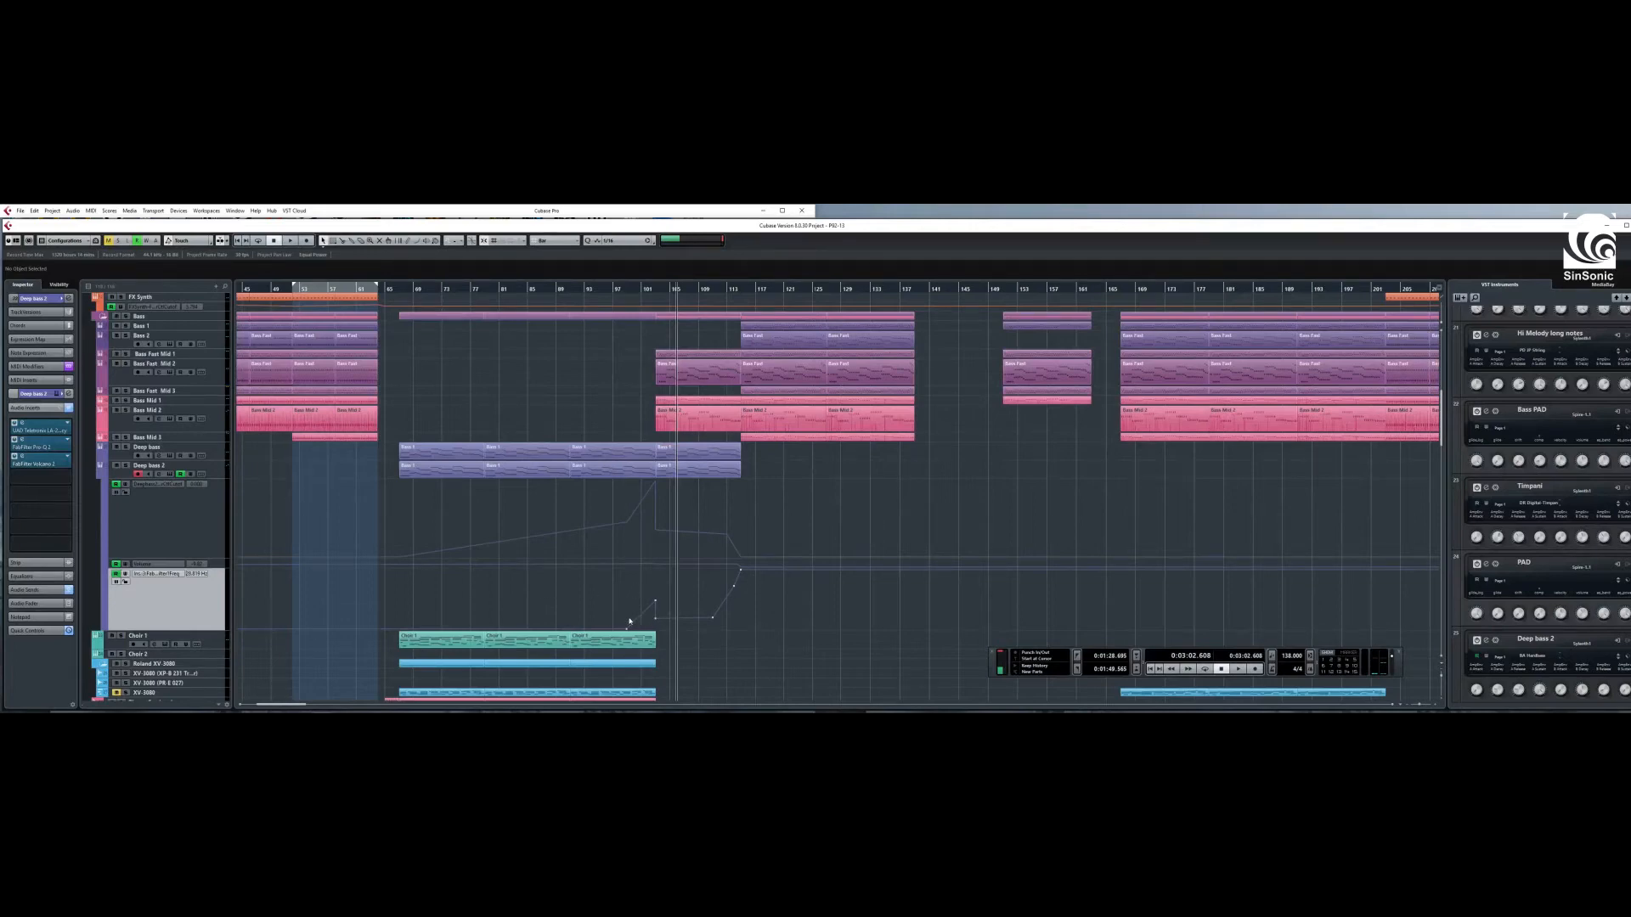
- Open the Volcano 2 plug-in on Deep bass 2 for a look and close it
click(42, 465)
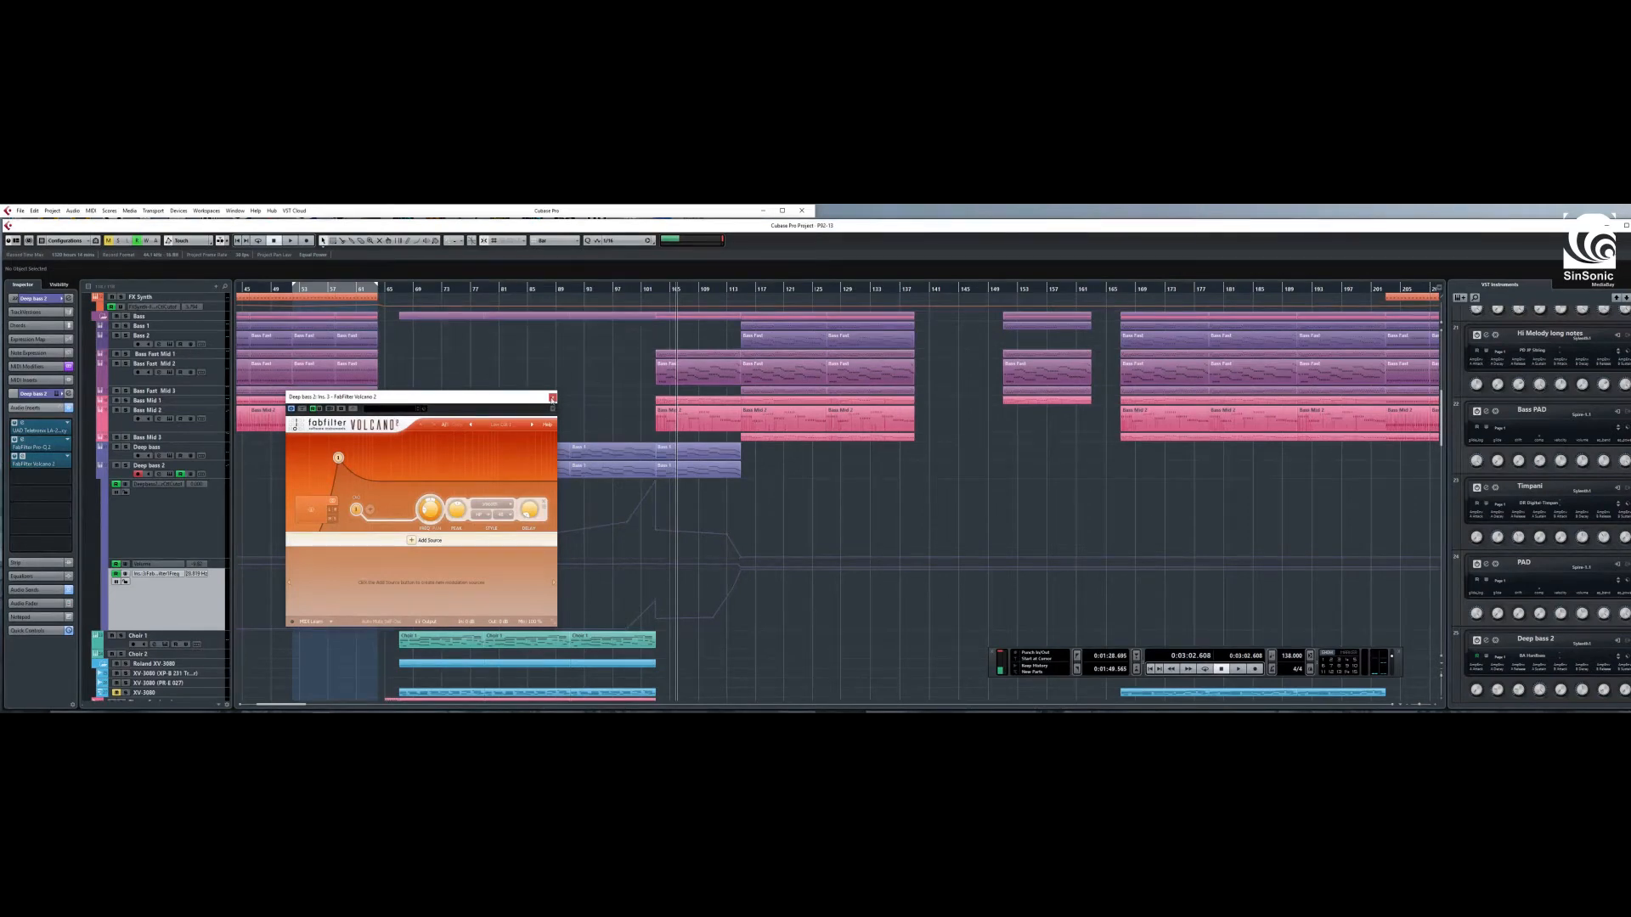
click(552, 397)
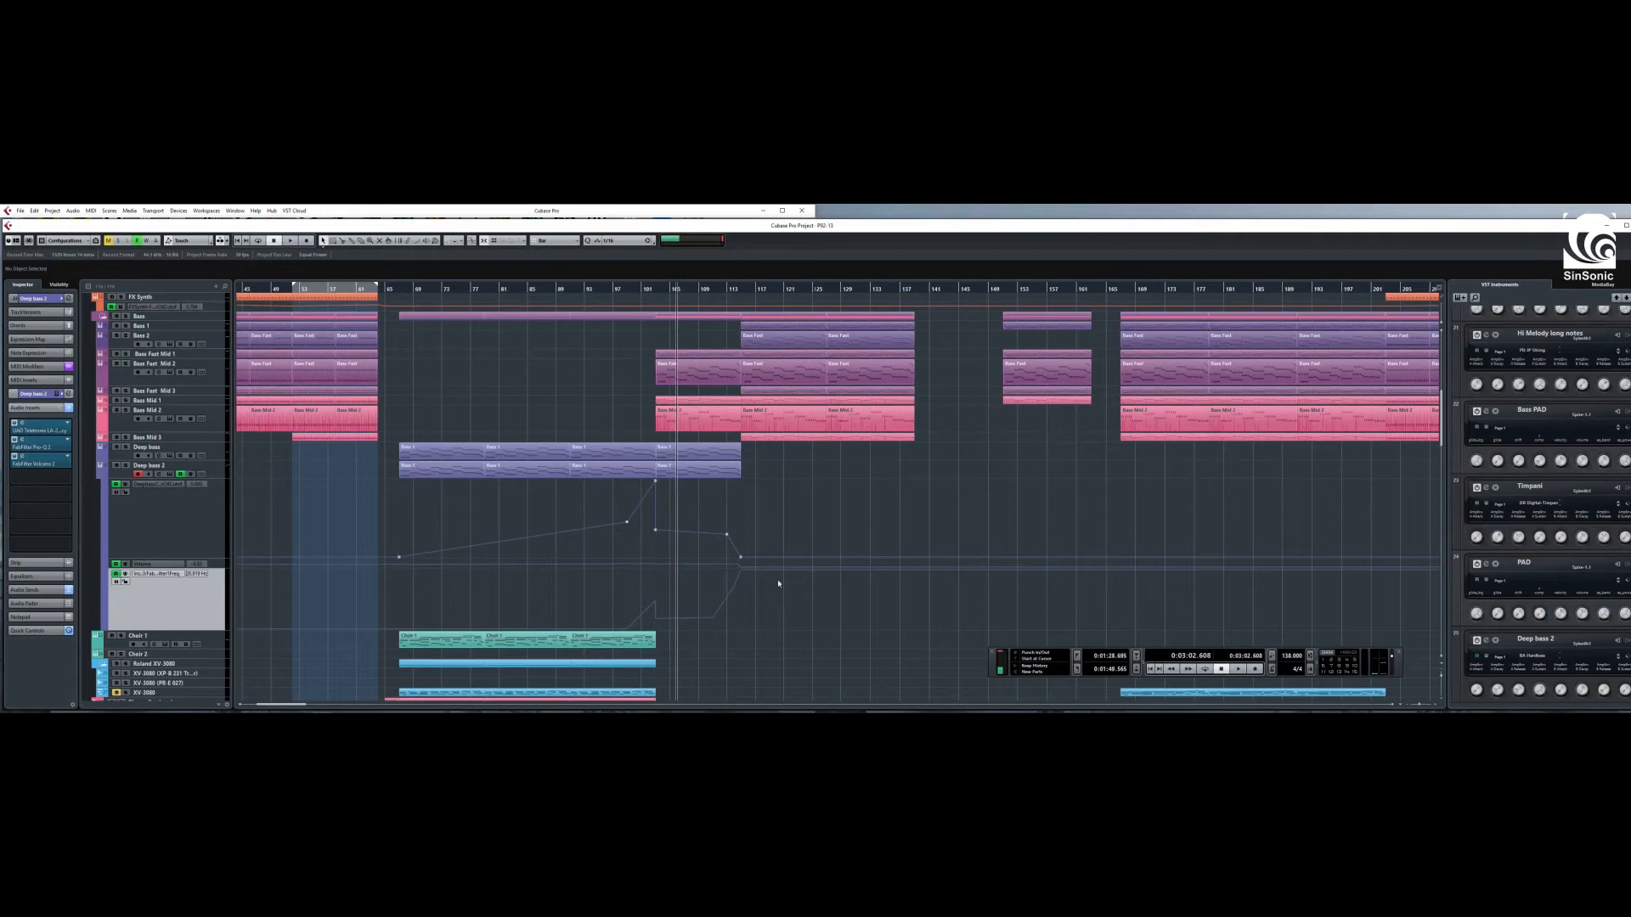
- Solo the Bass group track and start playback from about 4:20
drag(289, 706, 308, 708)
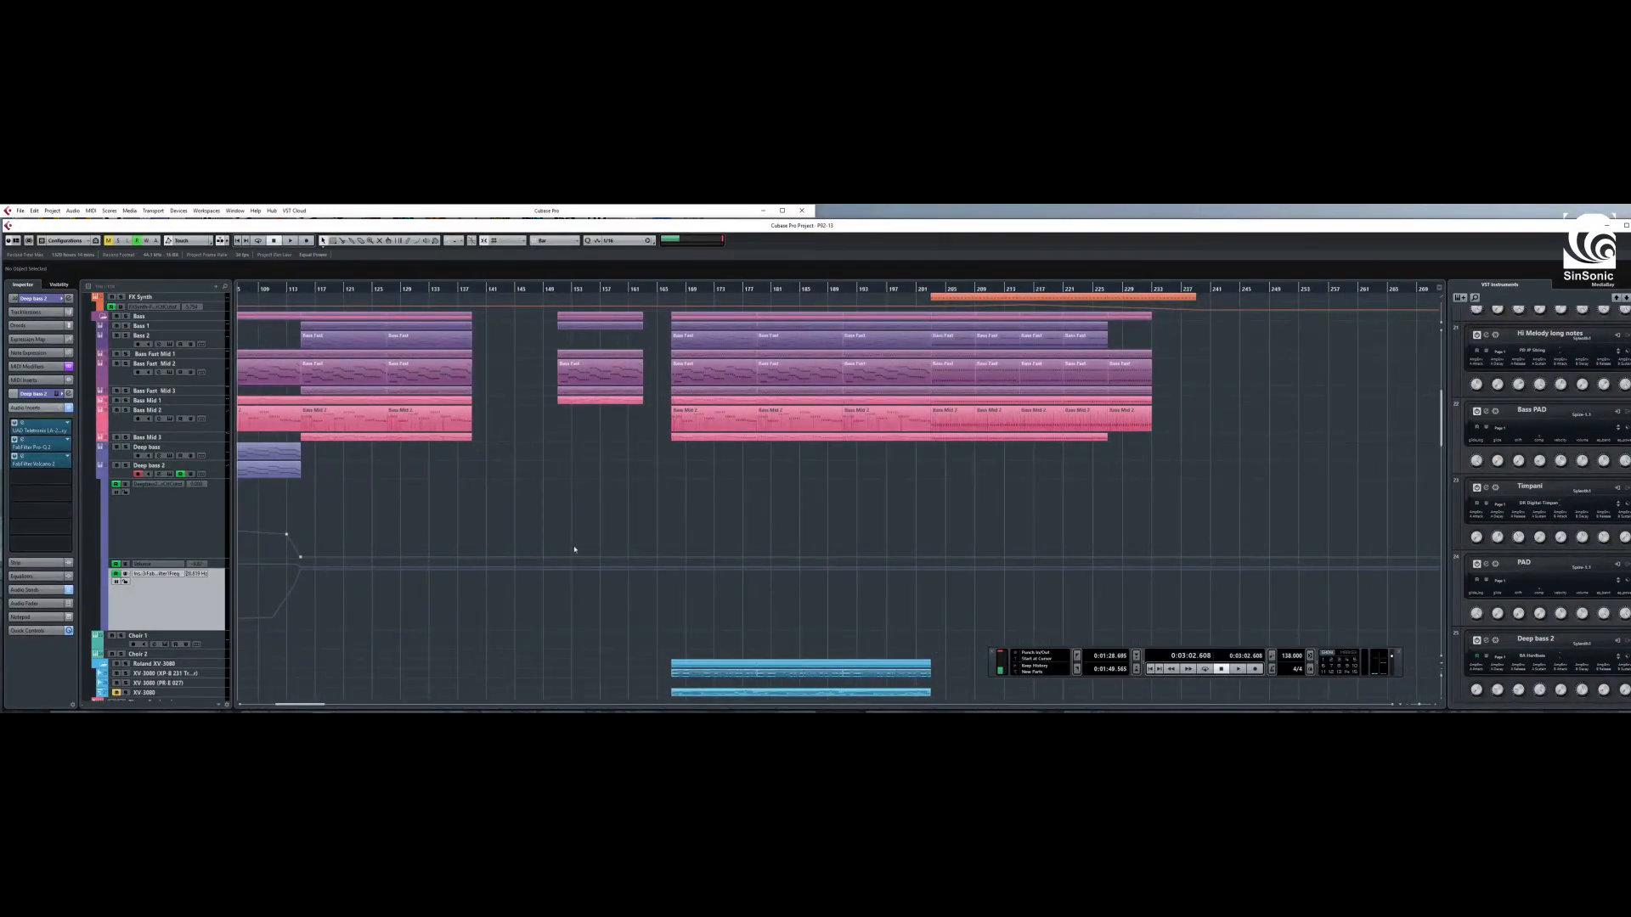
scroll(522, 563, down, 4)
scroll(544, 491, down, 8)
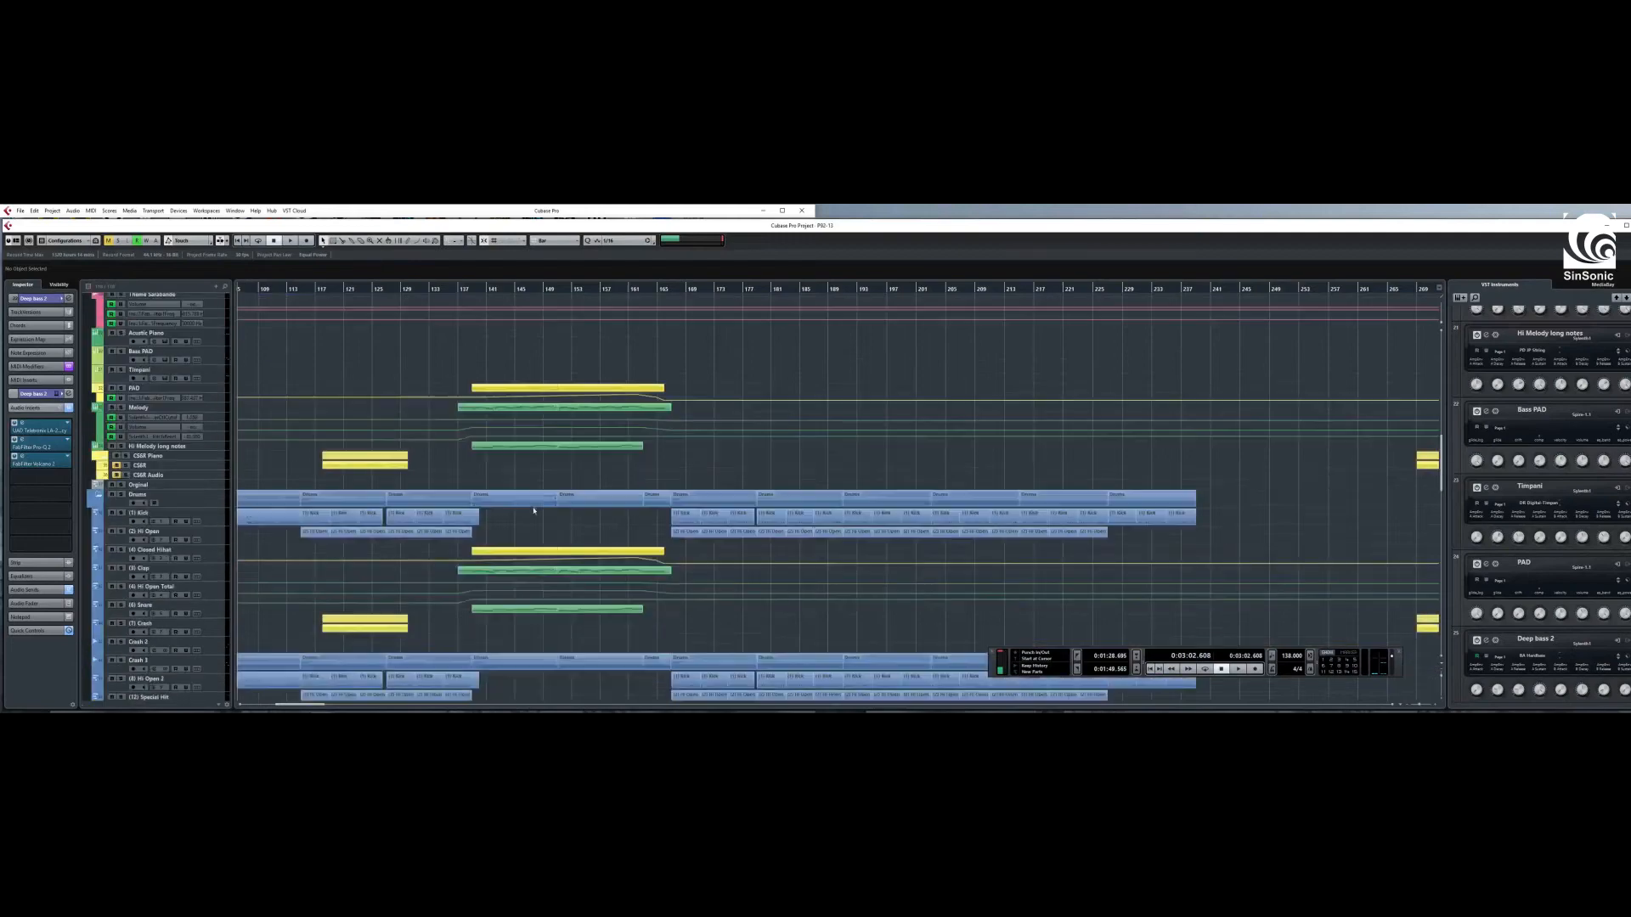
scroll(514, 503, down, 15)
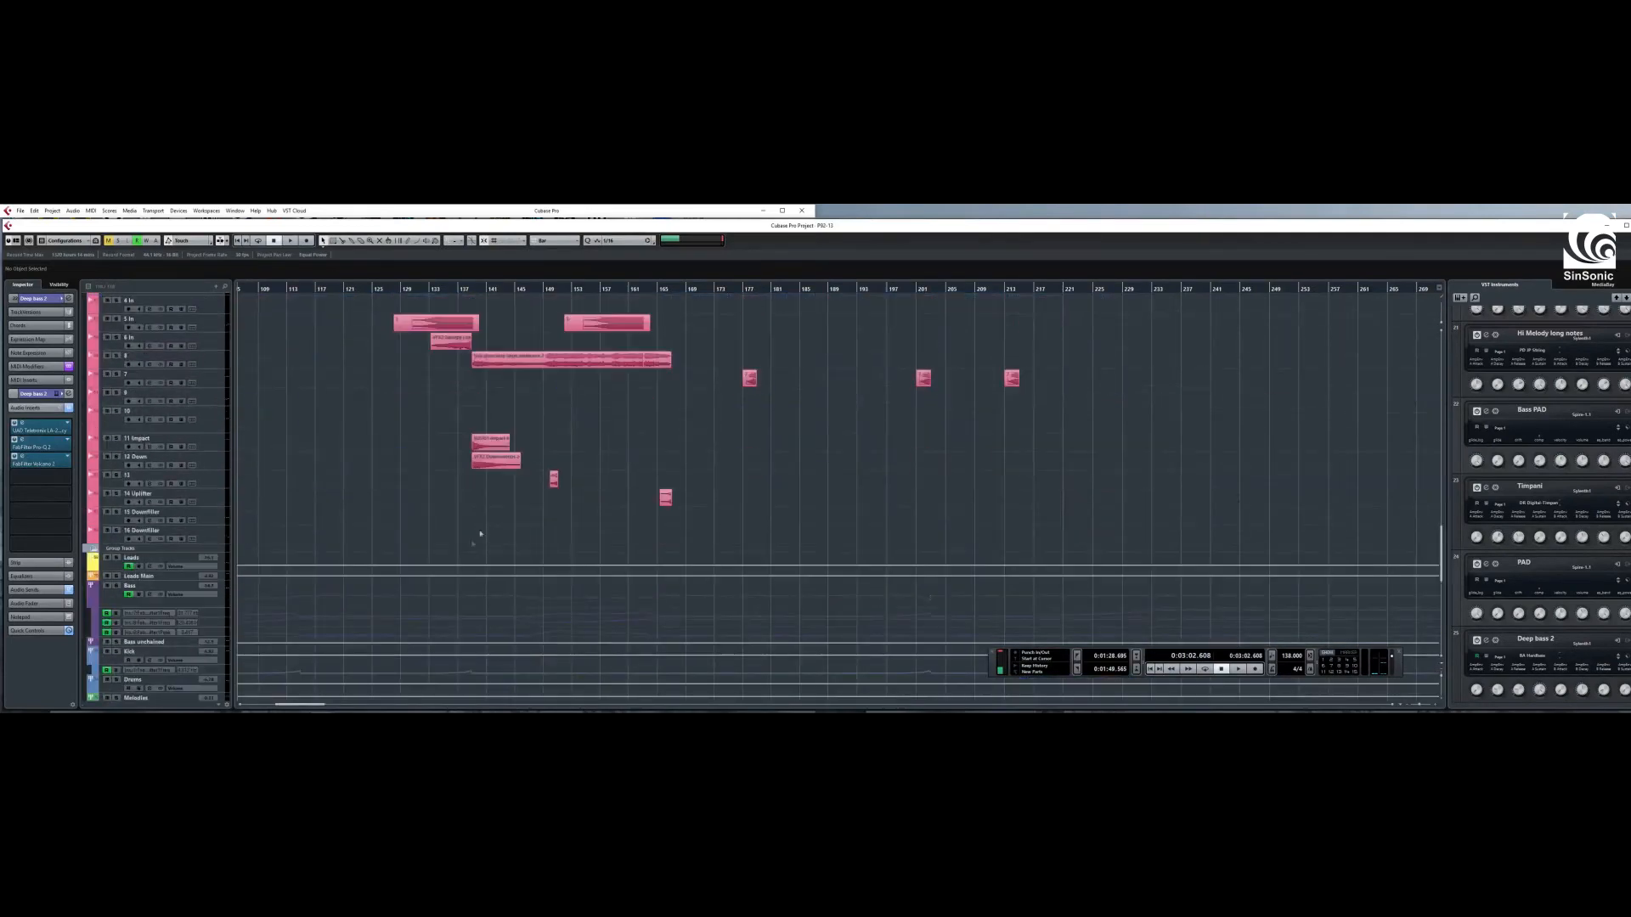
scroll(512, 372, up, 15)
click(557, 348)
scroll(561, 349, down, 12)
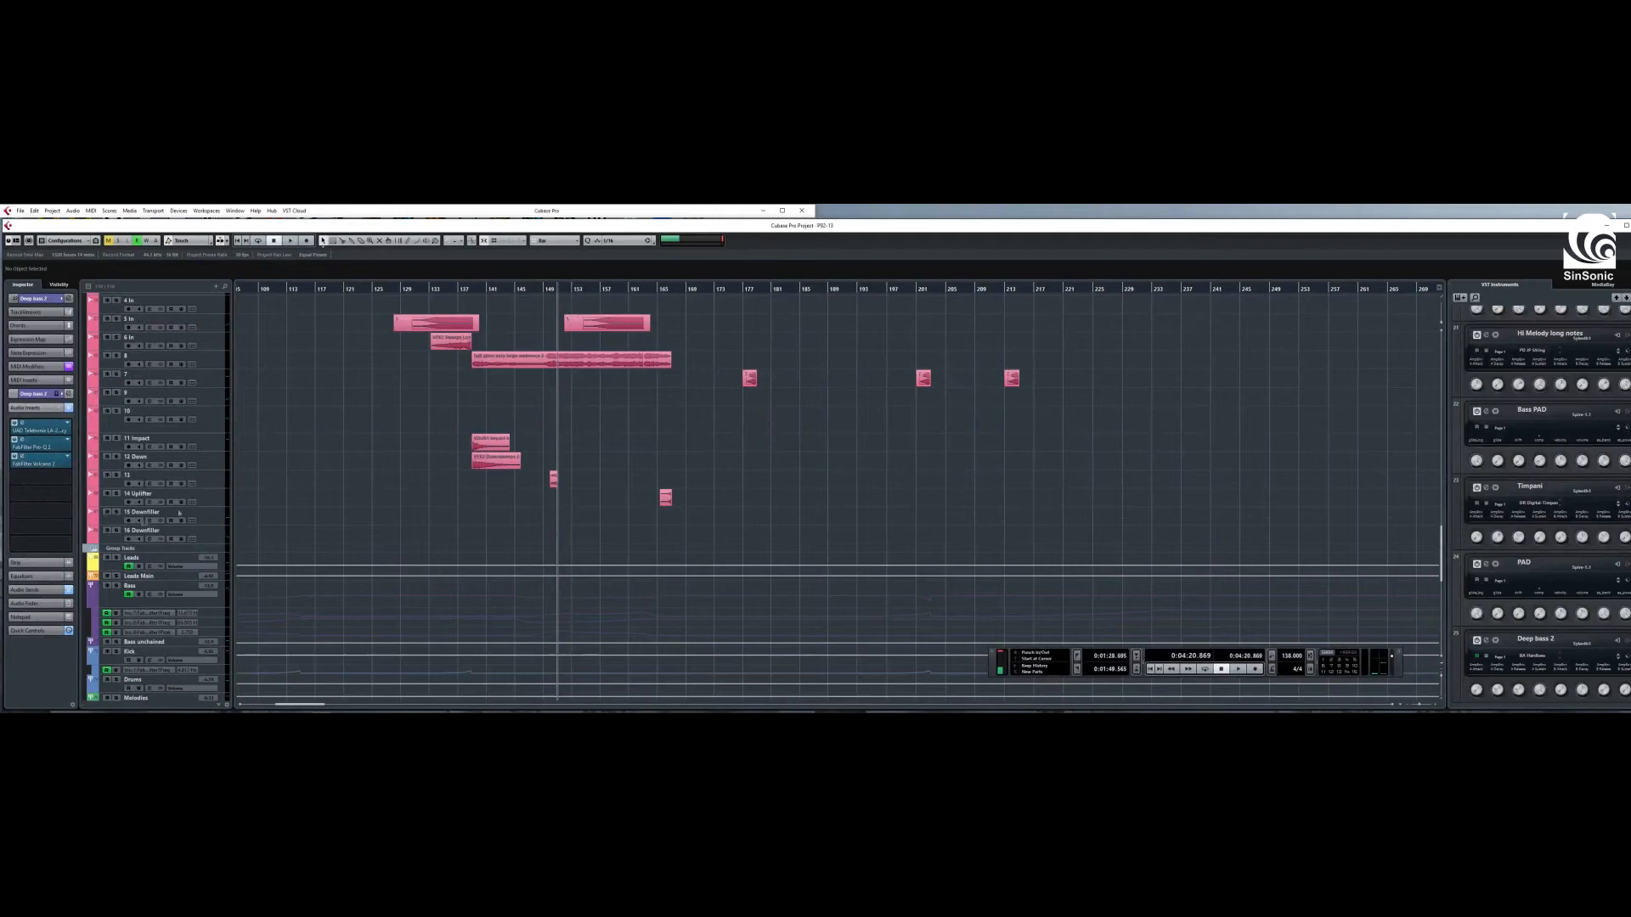
click(117, 586)
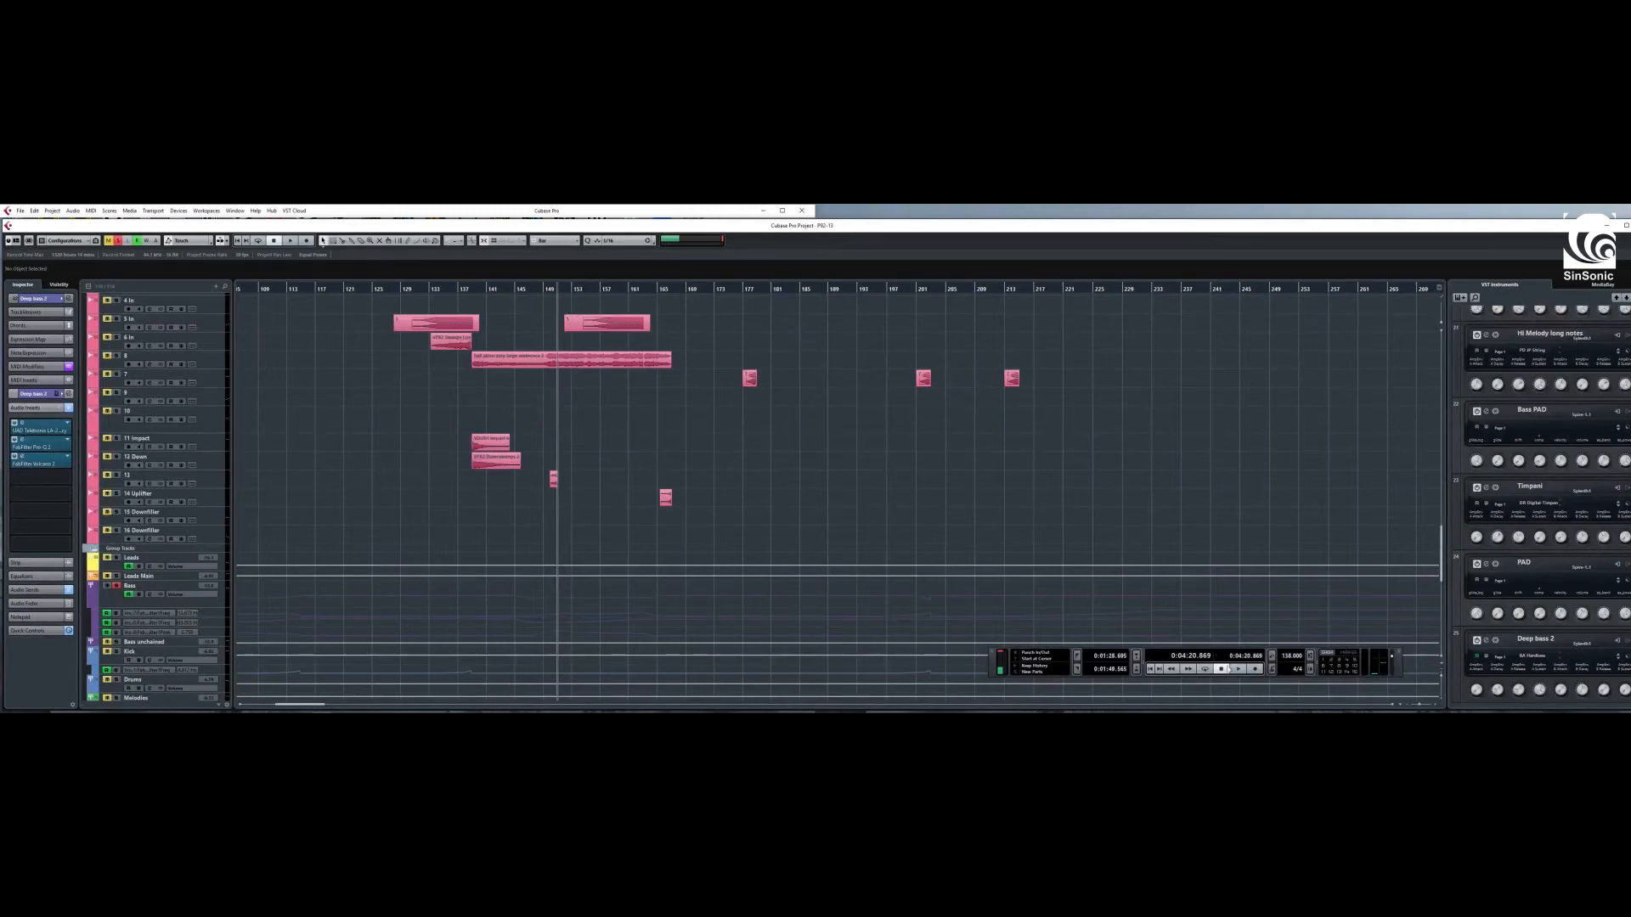
key(space)
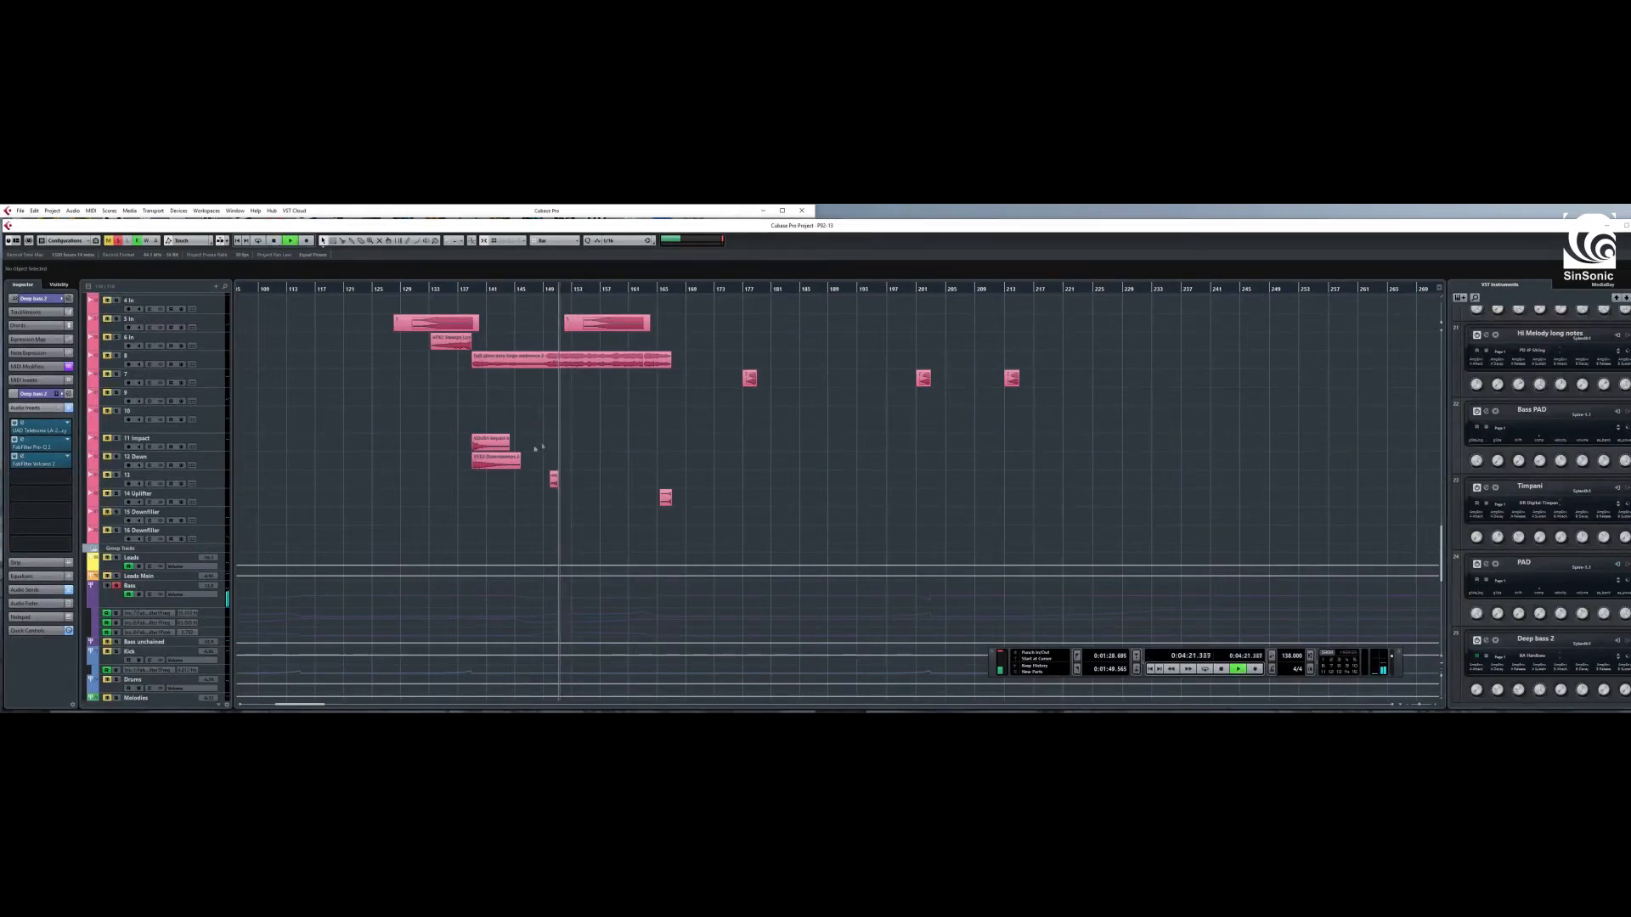
- Enlarge the three automation lanes under the Bass group during playback and stop at about 4:41
click(192, 611)
scroll(598, 516, down, 5)
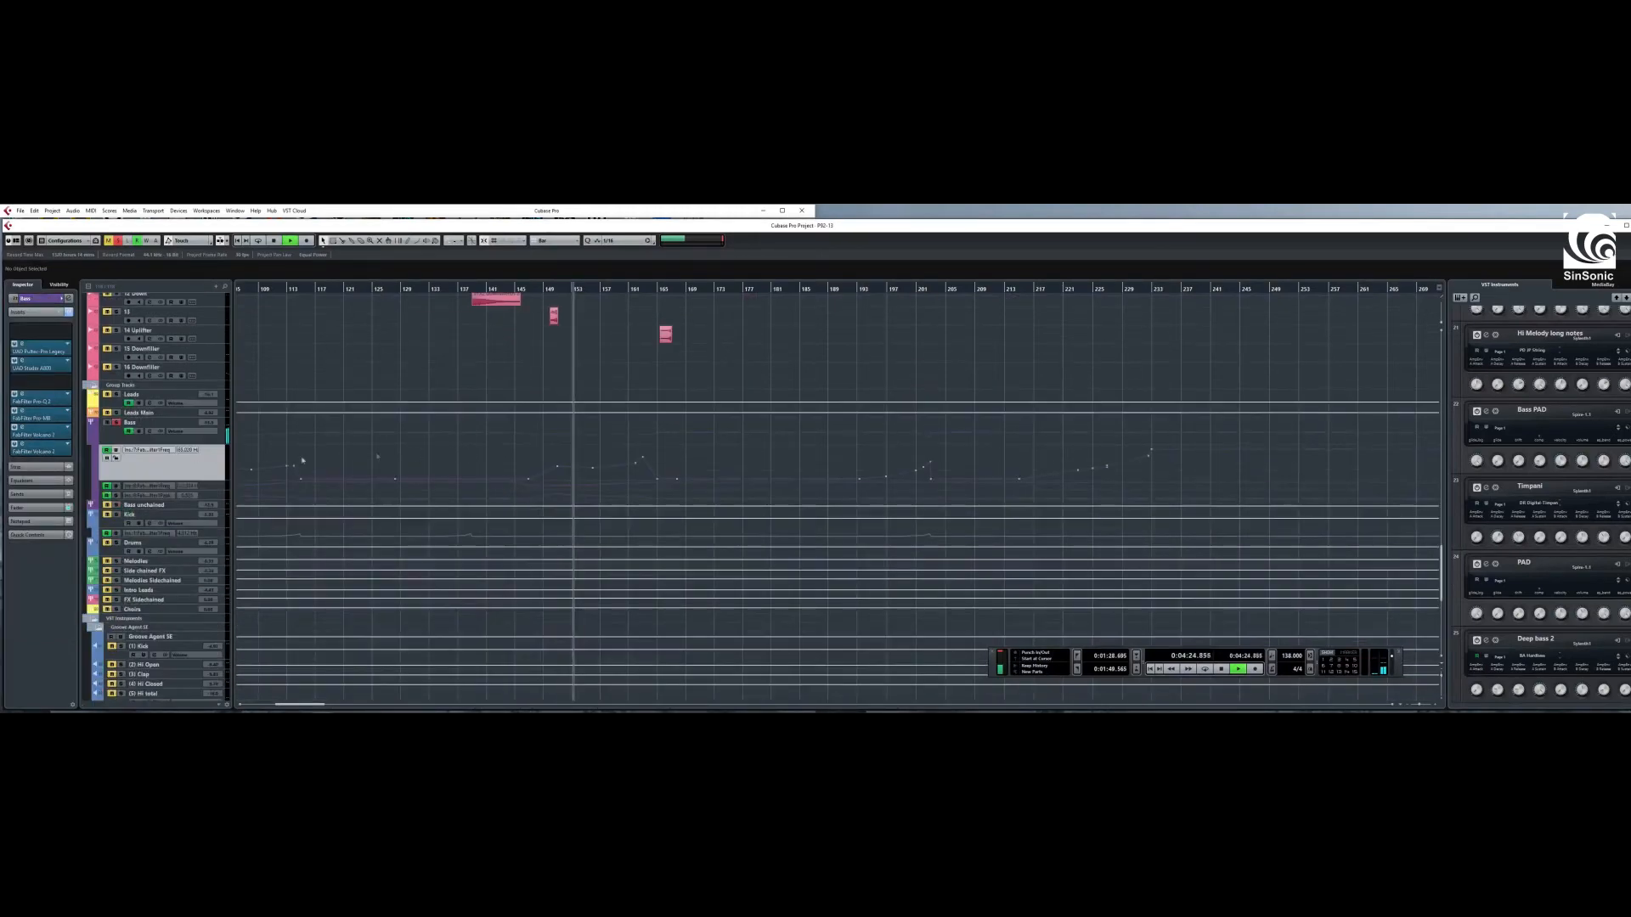
click(212, 490)
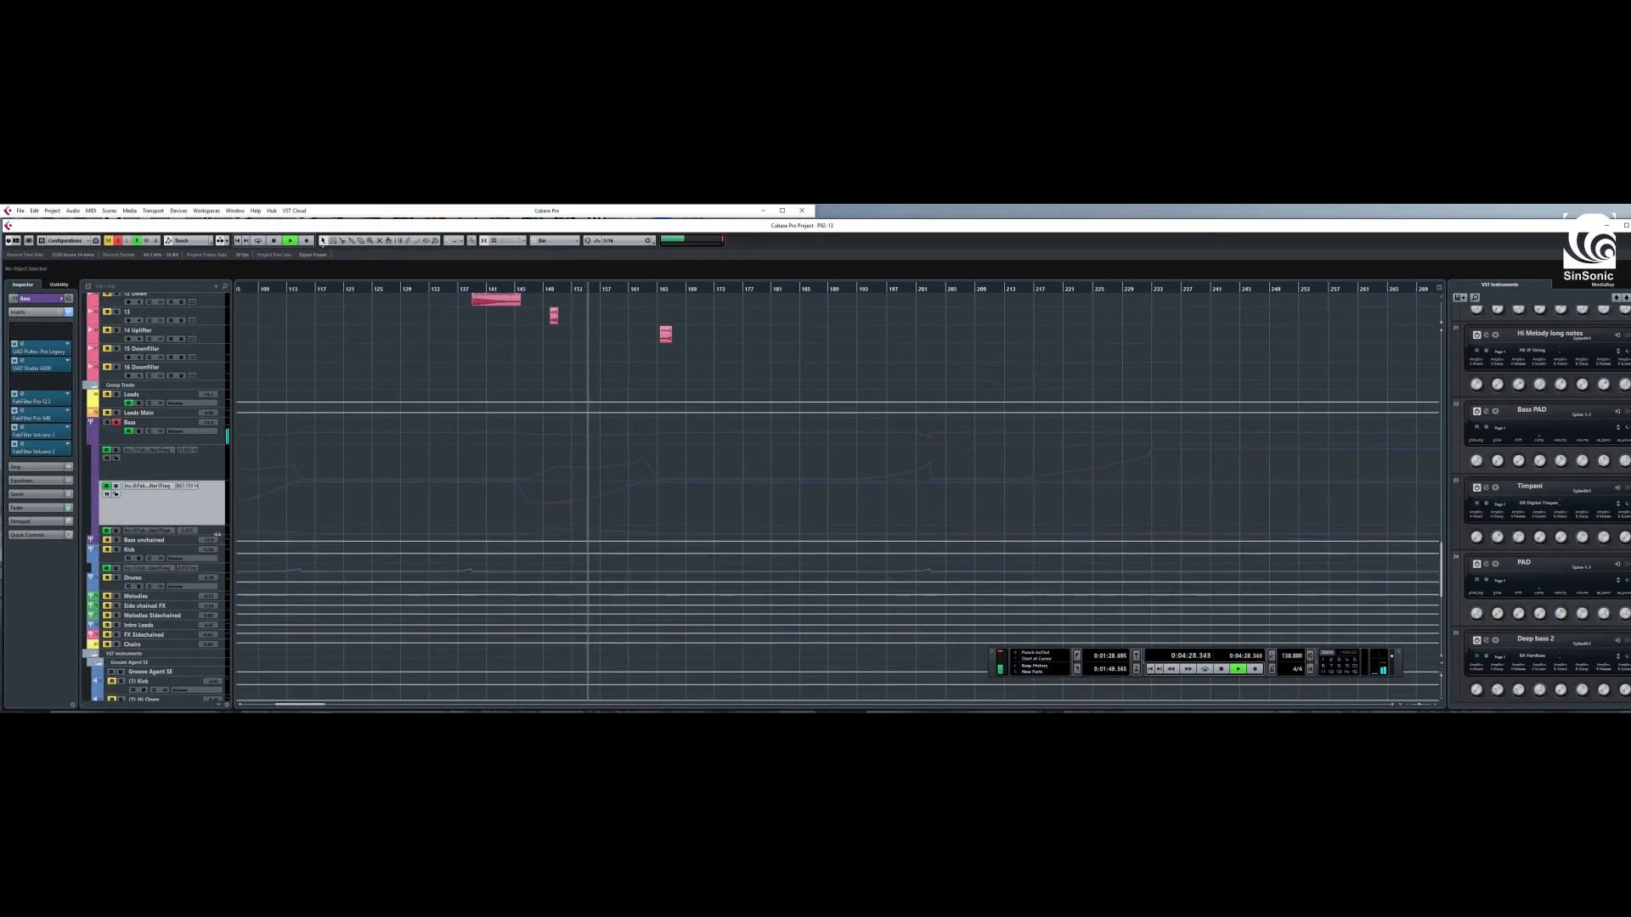
click(218, 534)
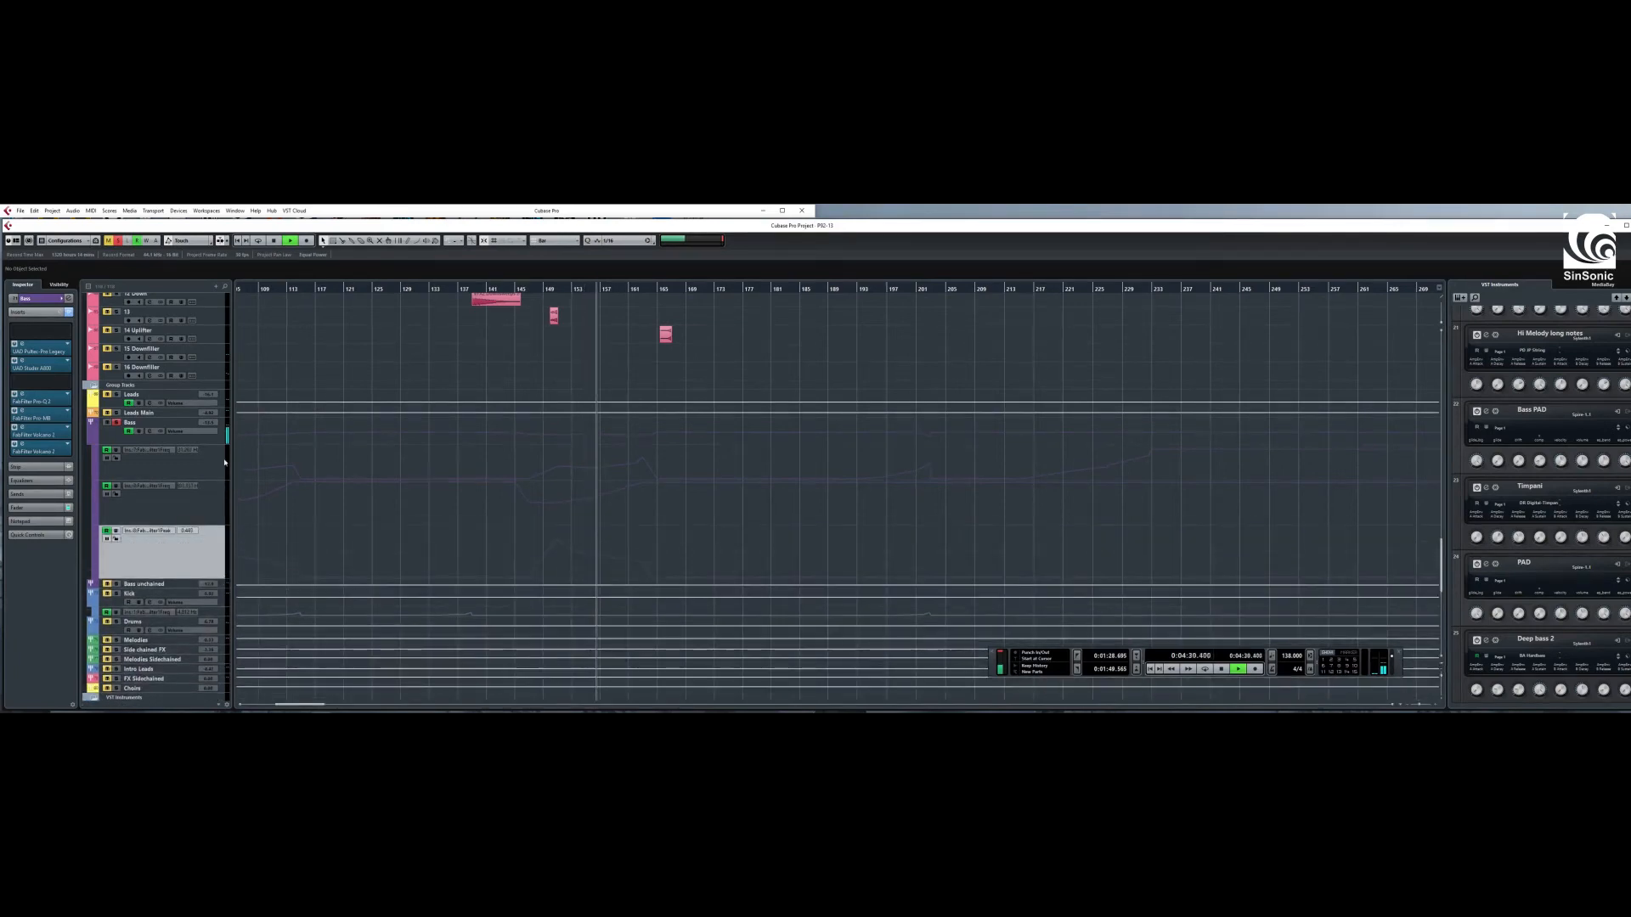
click(221, 469)
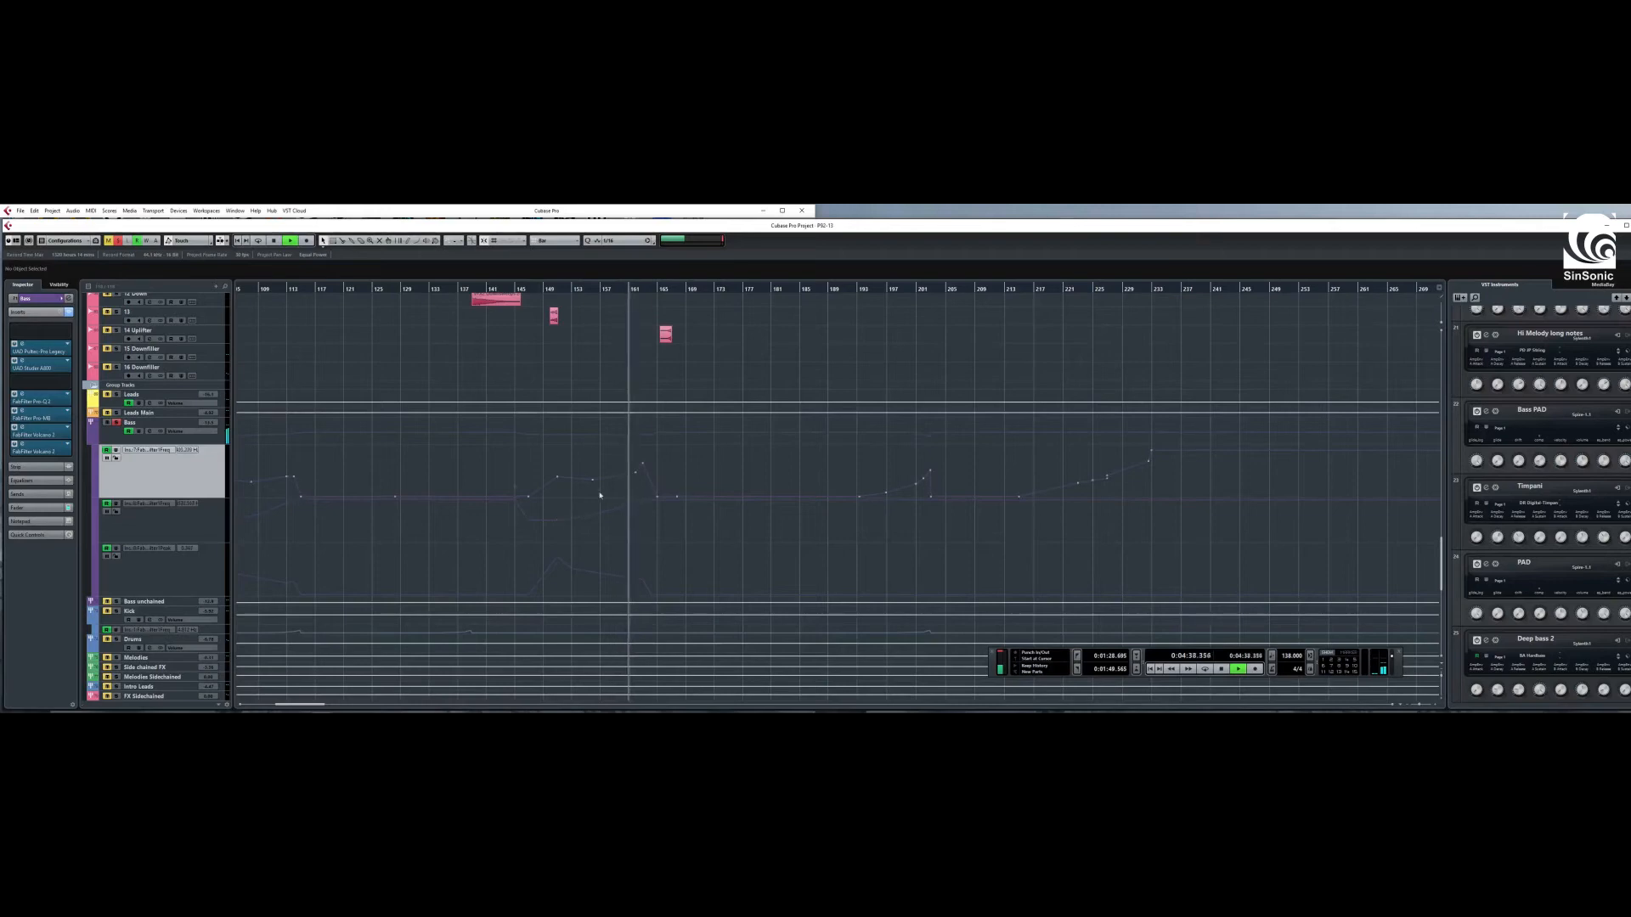
click(1223, 669)
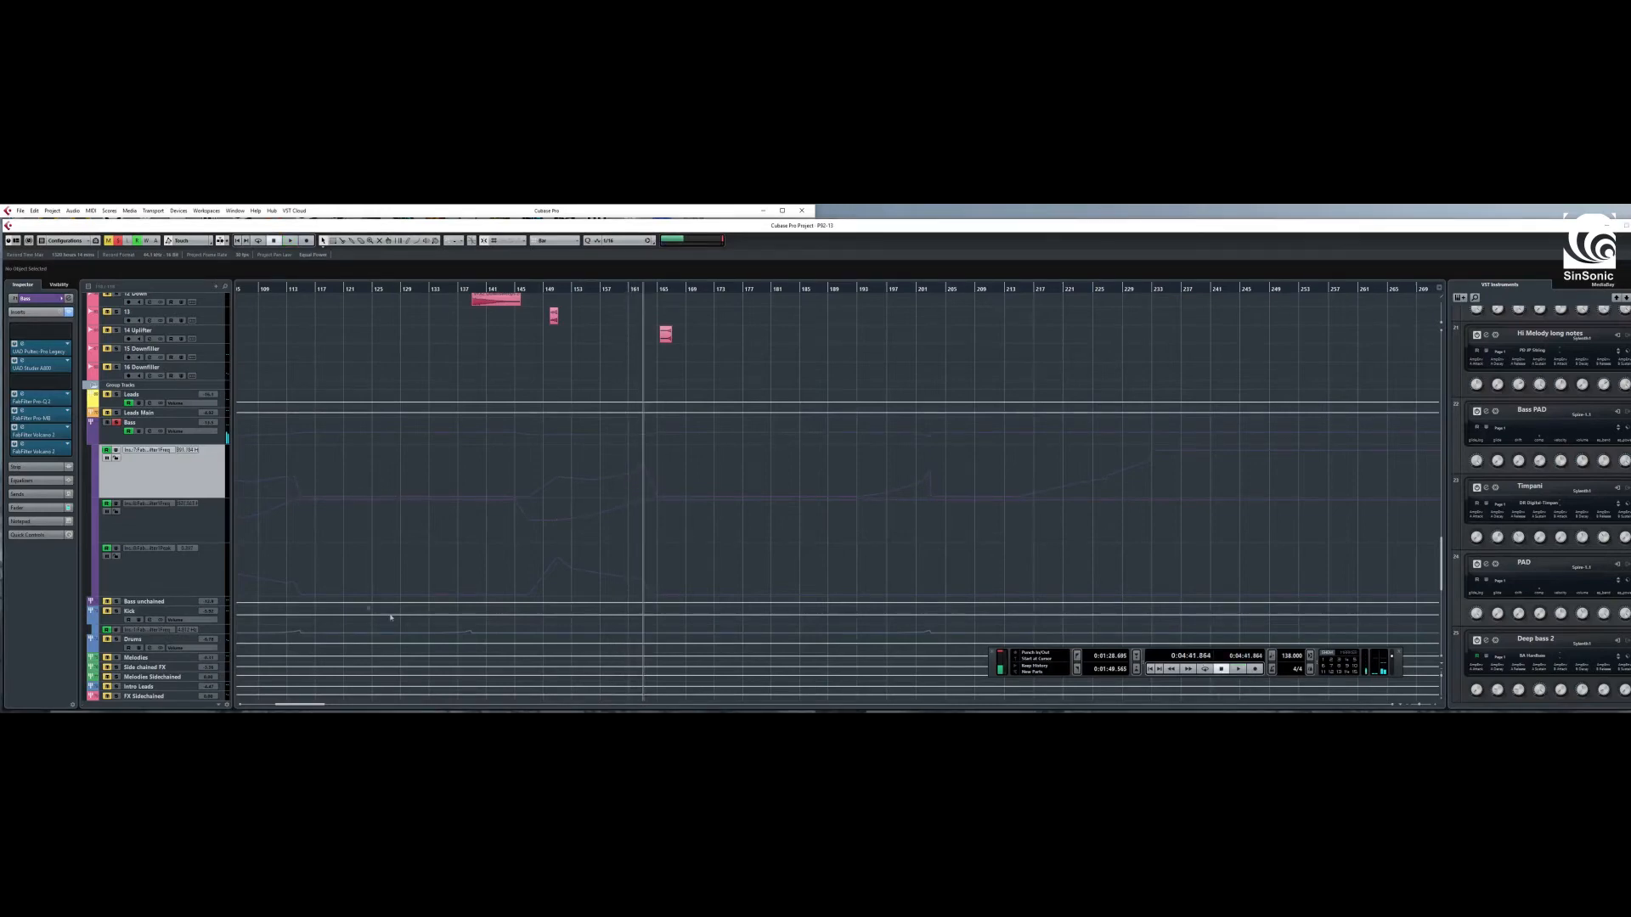
- Open both Volcano 2 inserts of the Bass group and arrange their windows side by side, clear of the later automation curves
click(40, 436)
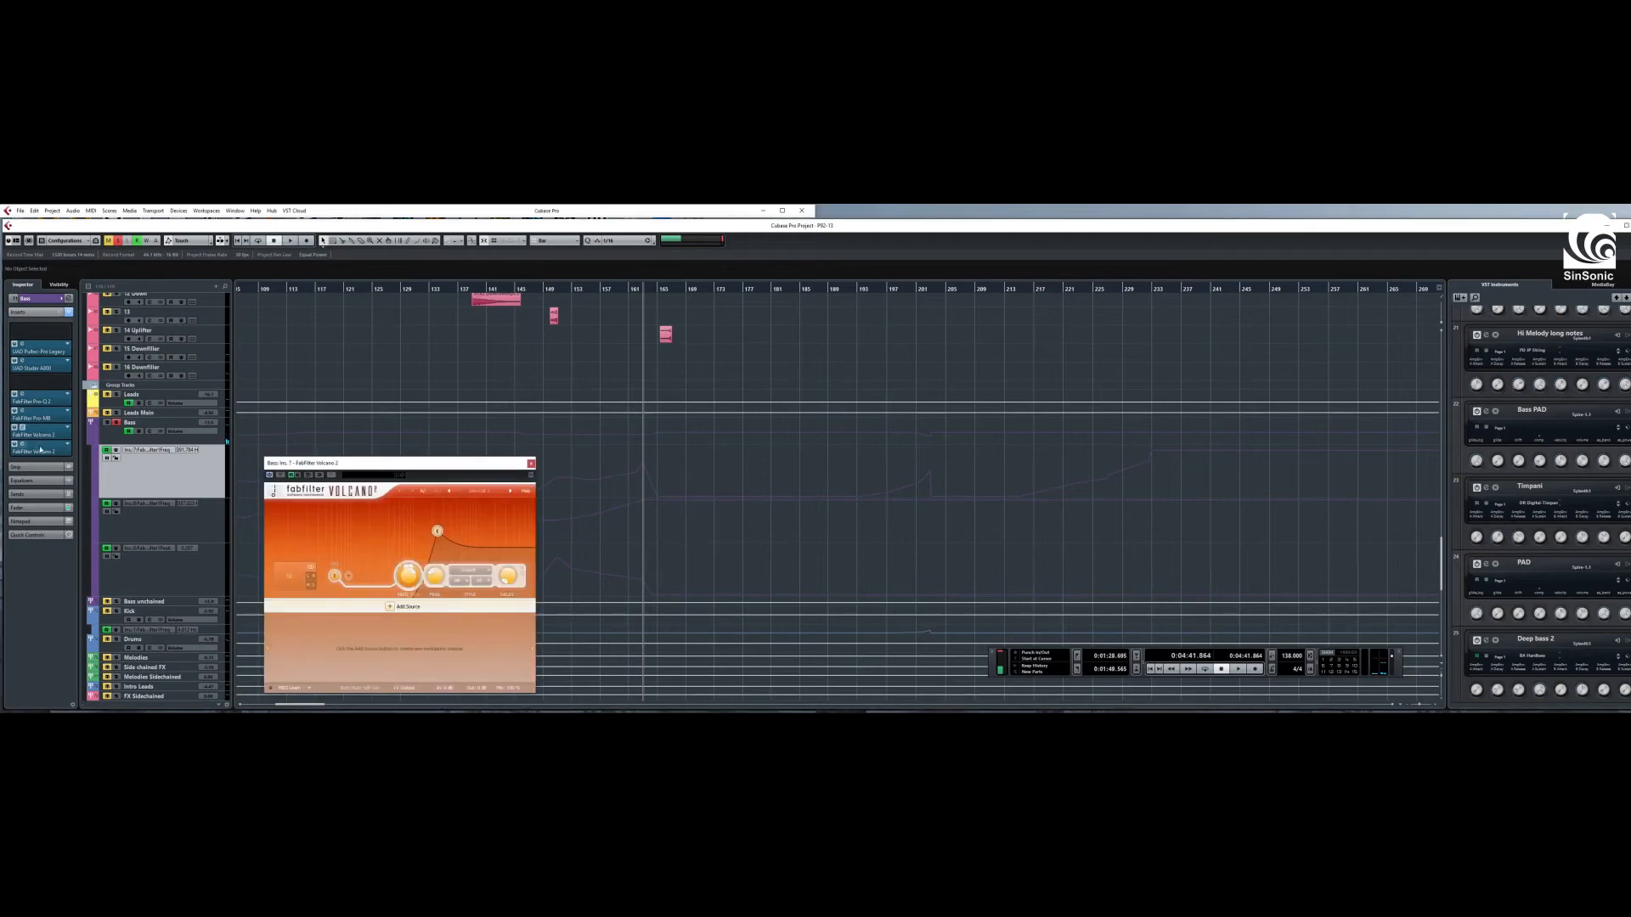
click(41, 452)
drag(377, 245, 665, 400)
drag(341, 465, 145, 409)
drag(691, 402, 595, 351)
drag(172, 414, 149, 332)
drag(603, 349, 437, 322)
drag(287, 709, 282, 709)
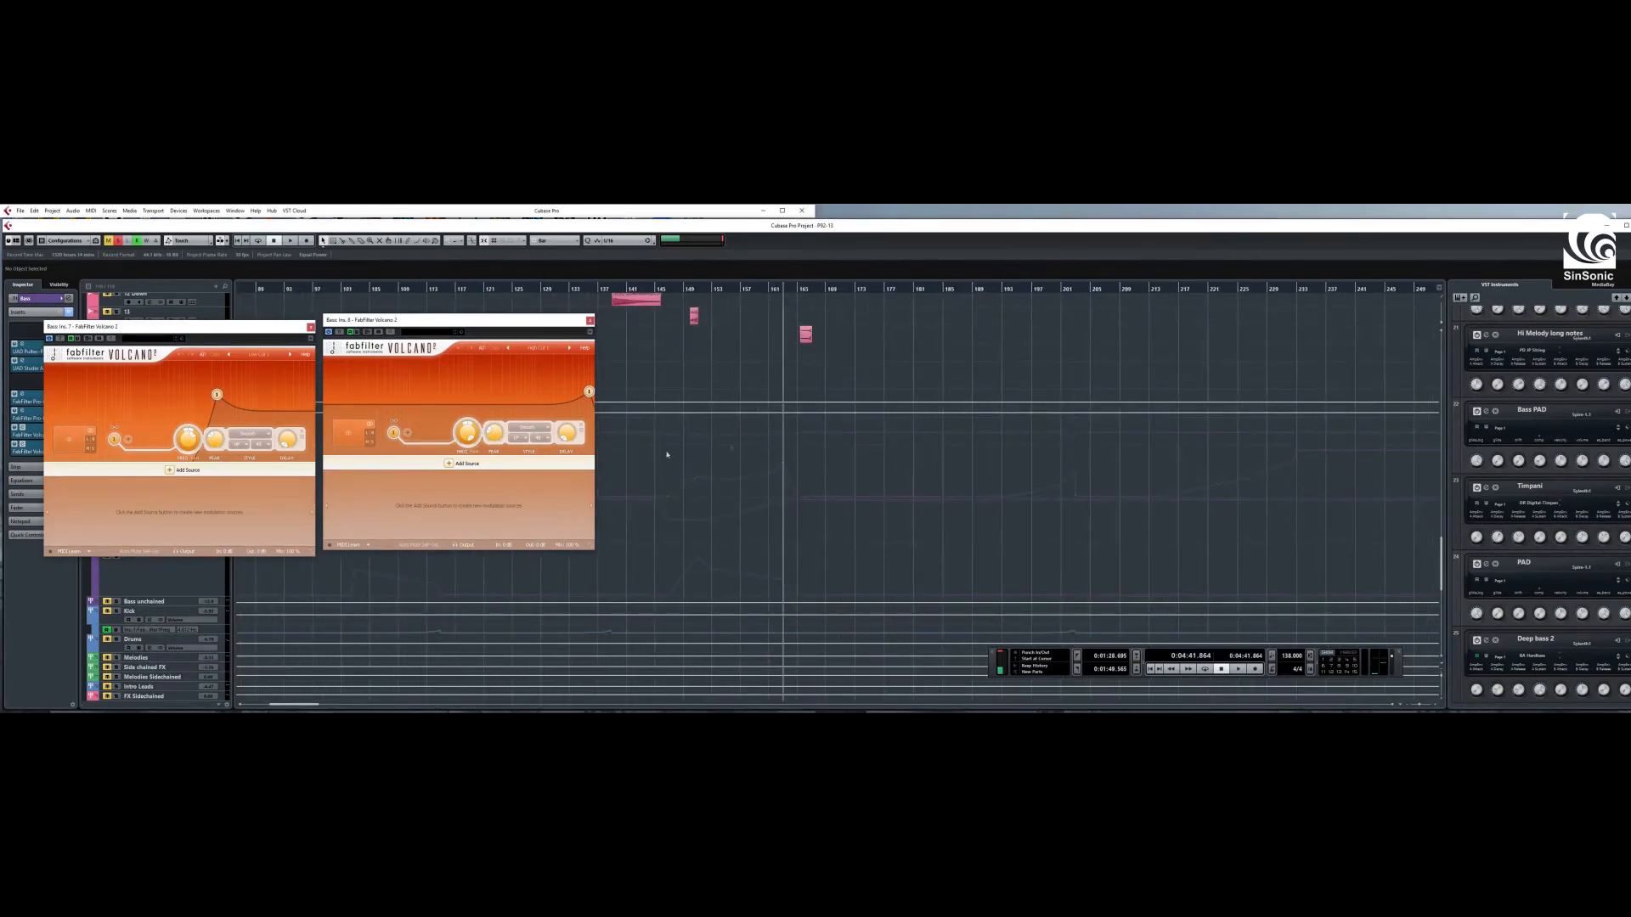
- Compare the filter positions in both Volcano 2 windows at about 4:15, 4:43, 4:40 and 4:42
click(677, 290)
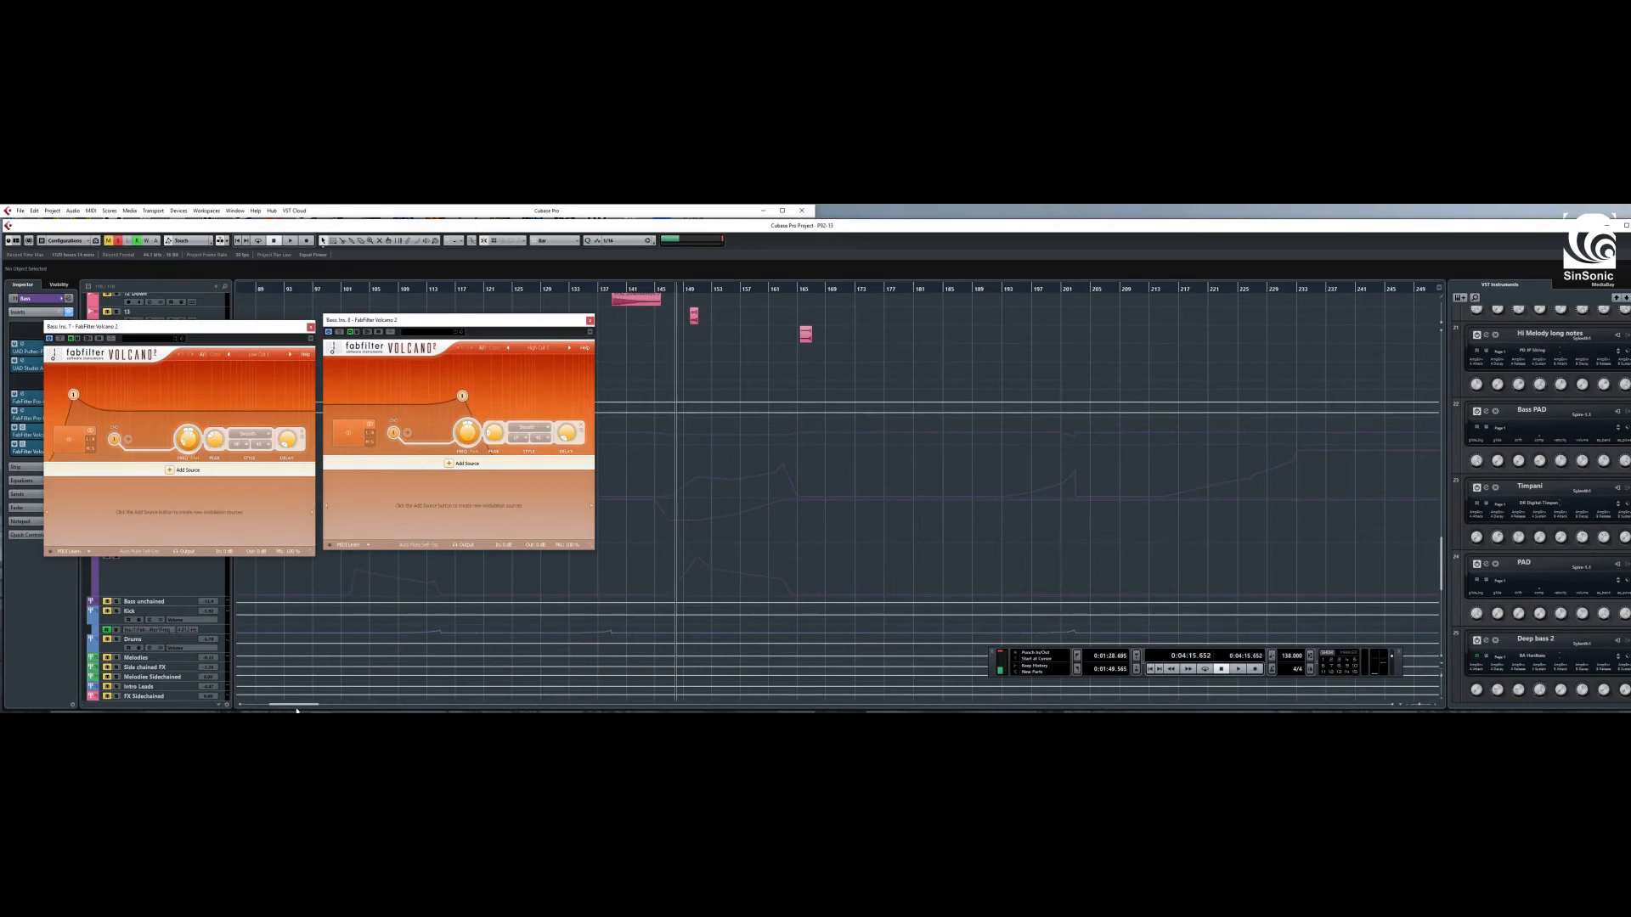
drag(297, 706, 300, 707)
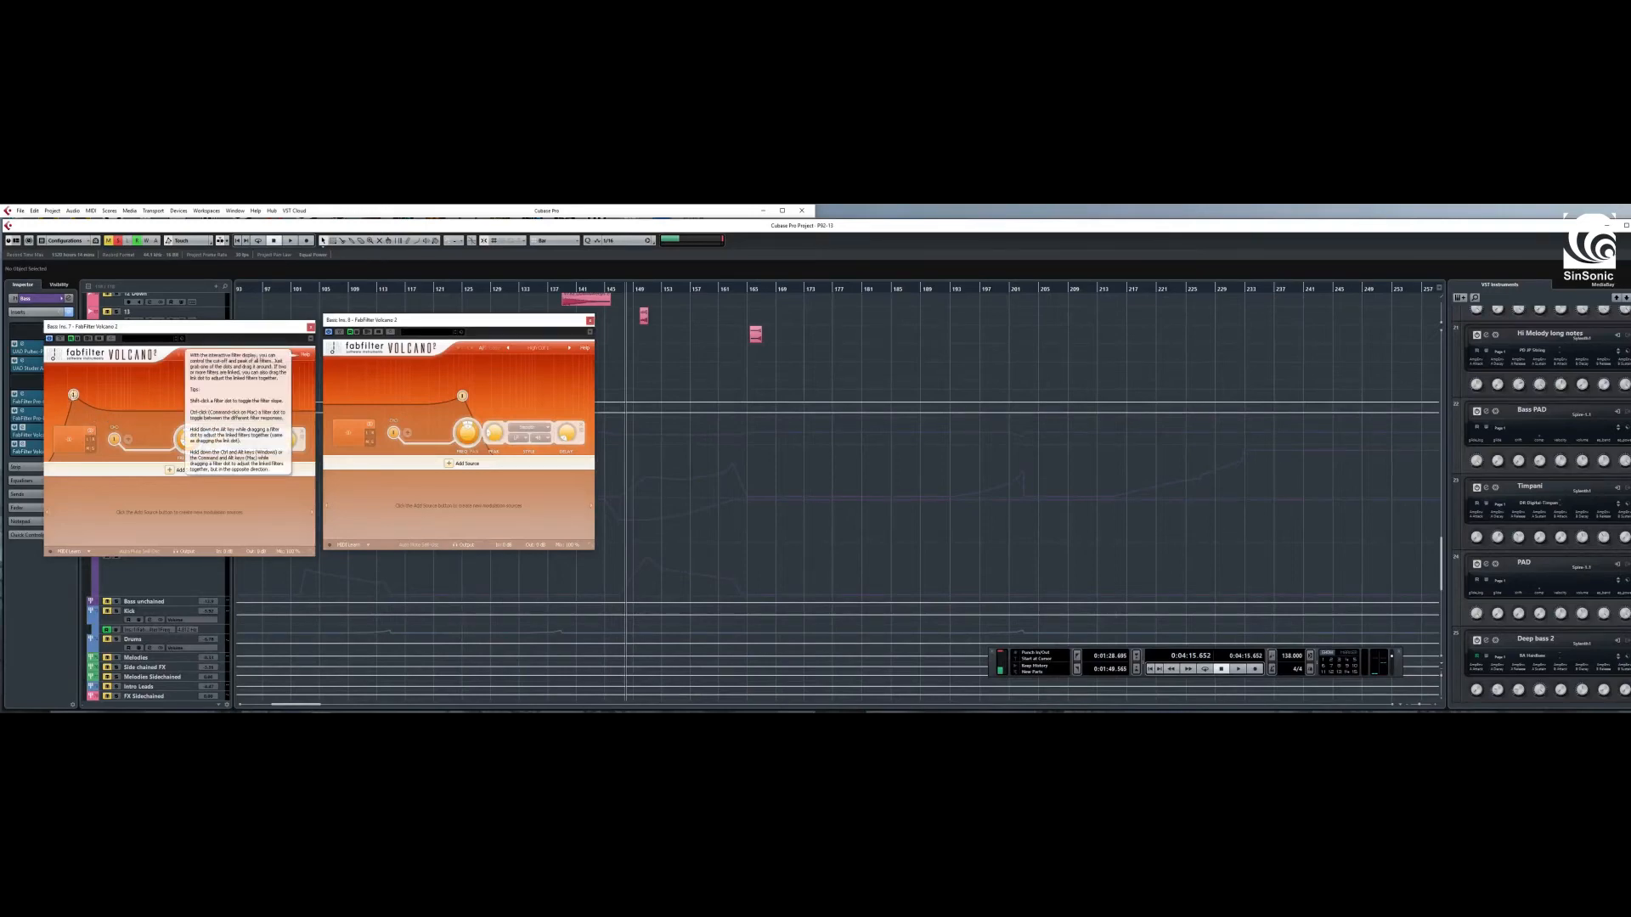
mouse_move(464, 405)
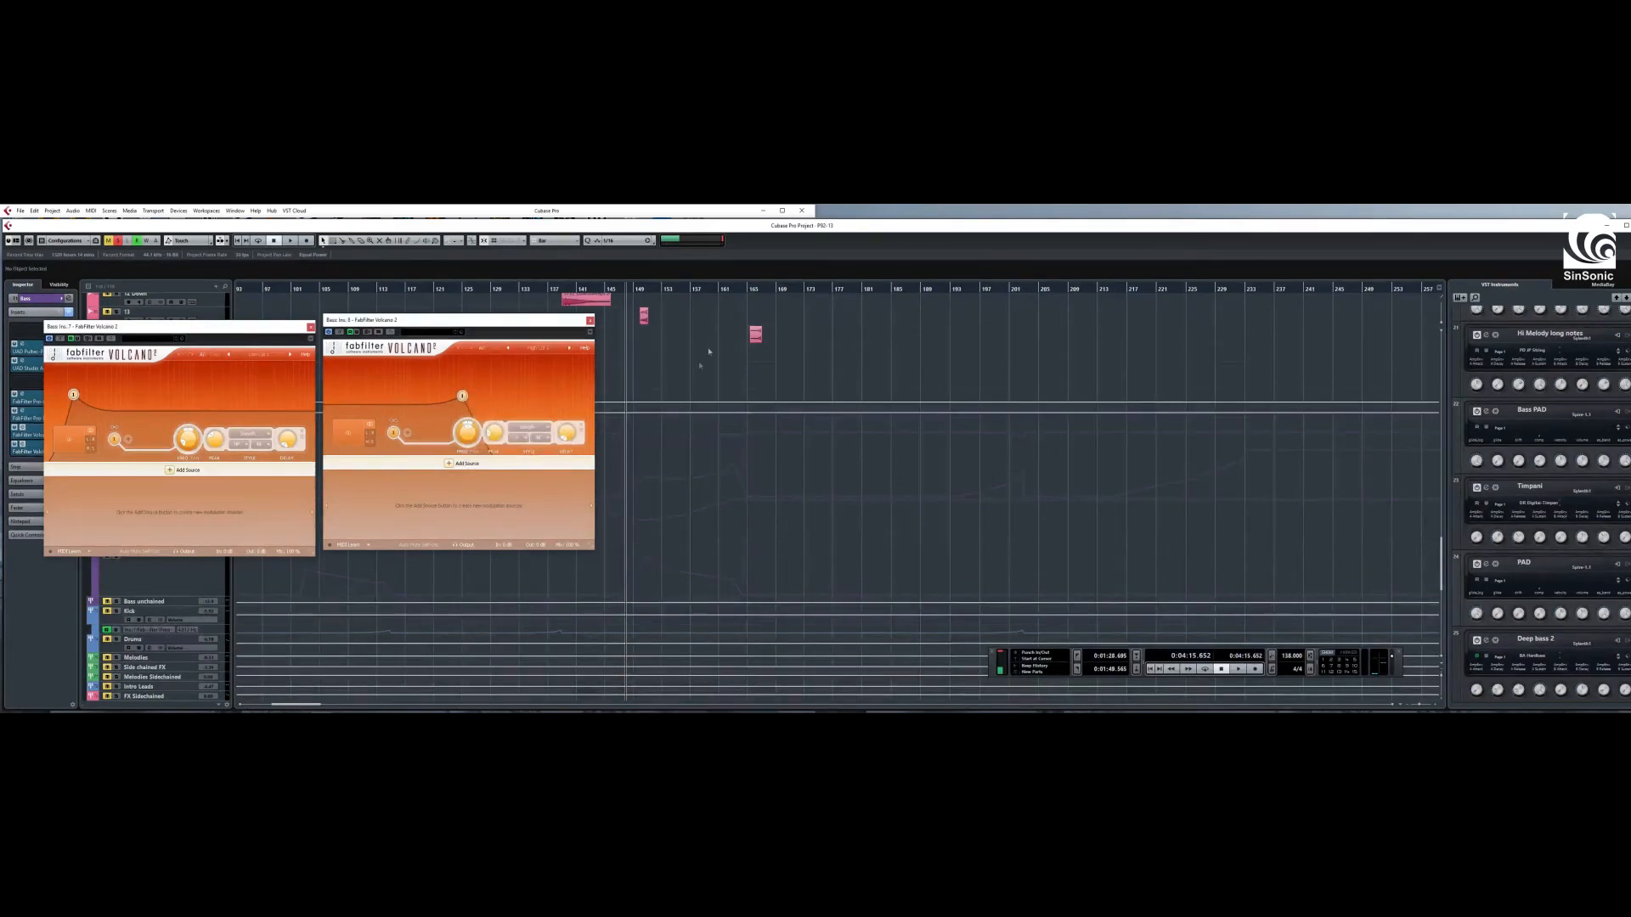
click(739, 291)
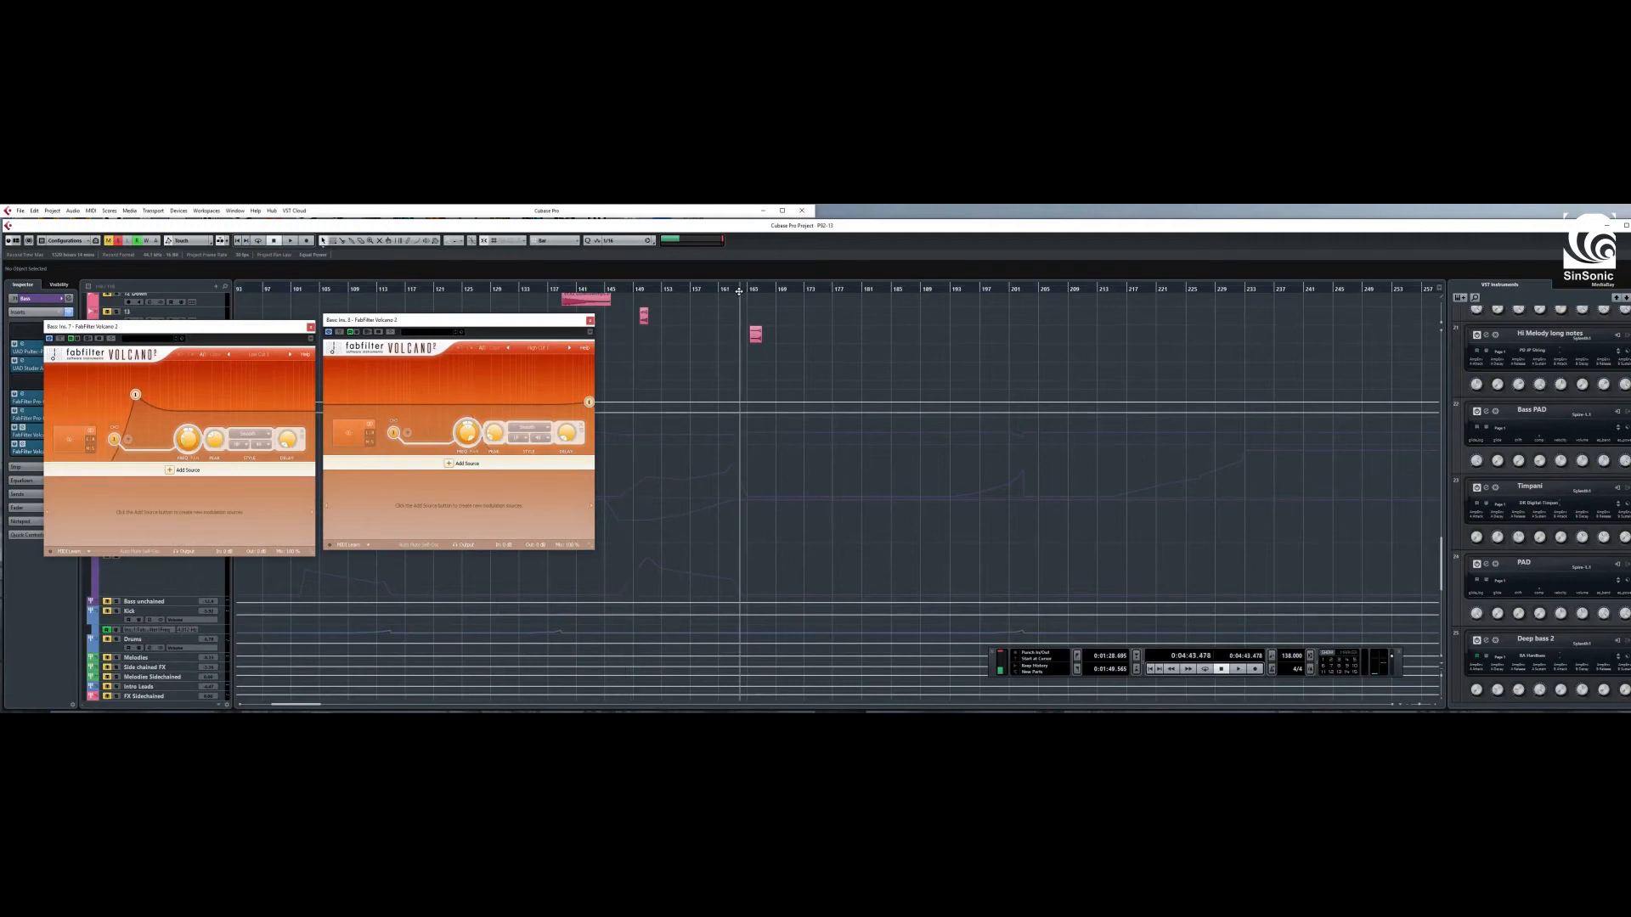
click(725, 288)
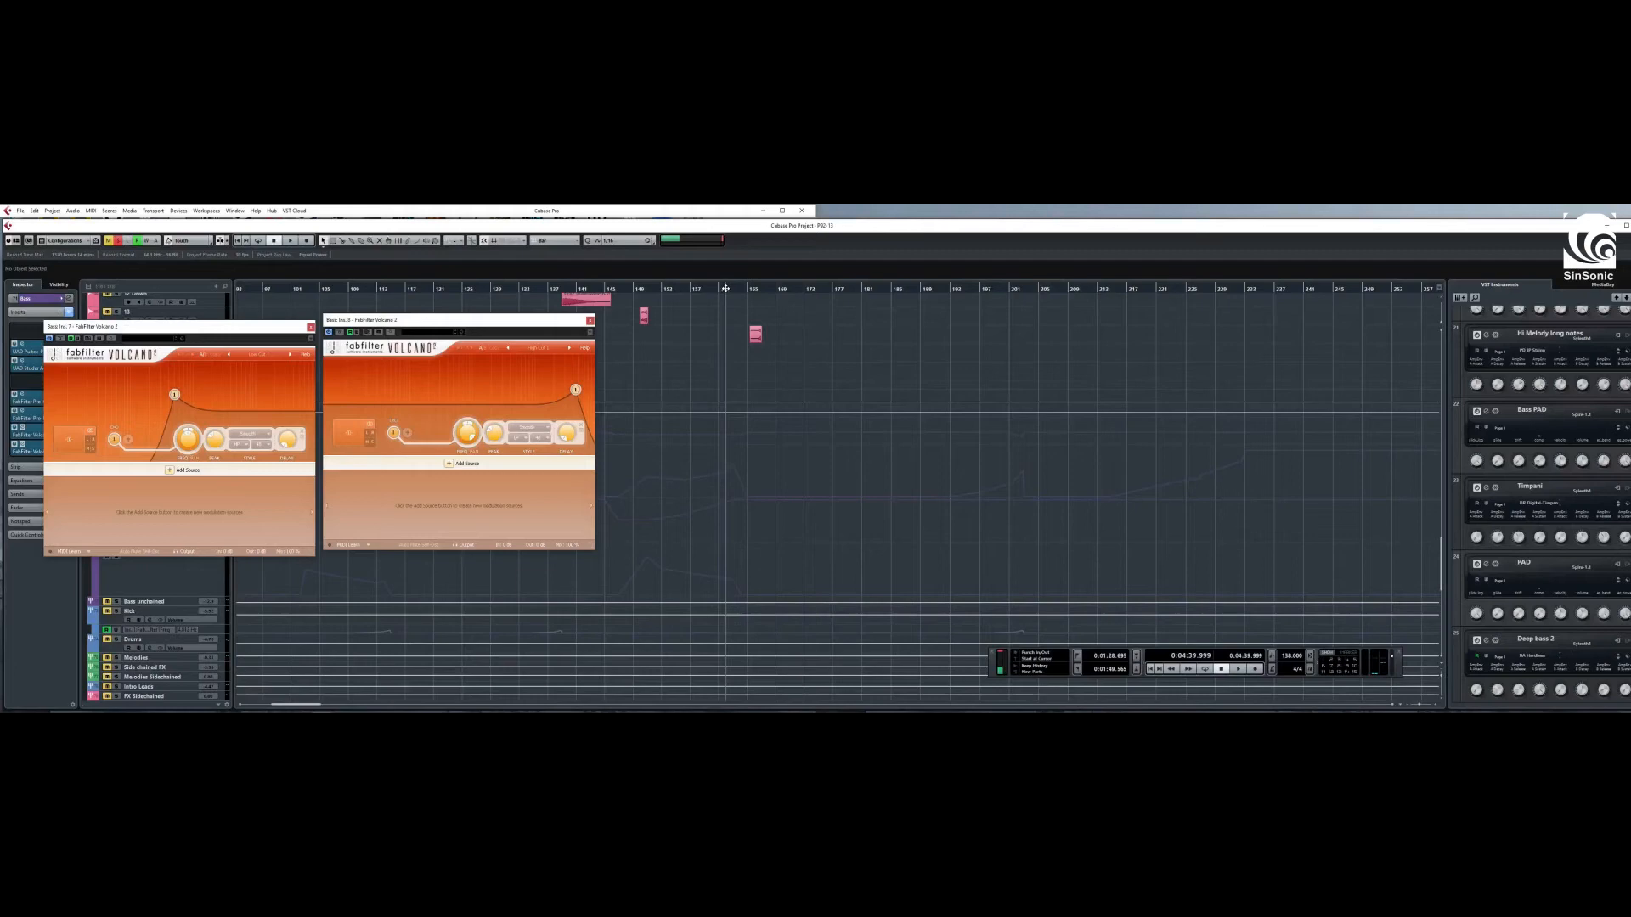
click(730, 289)
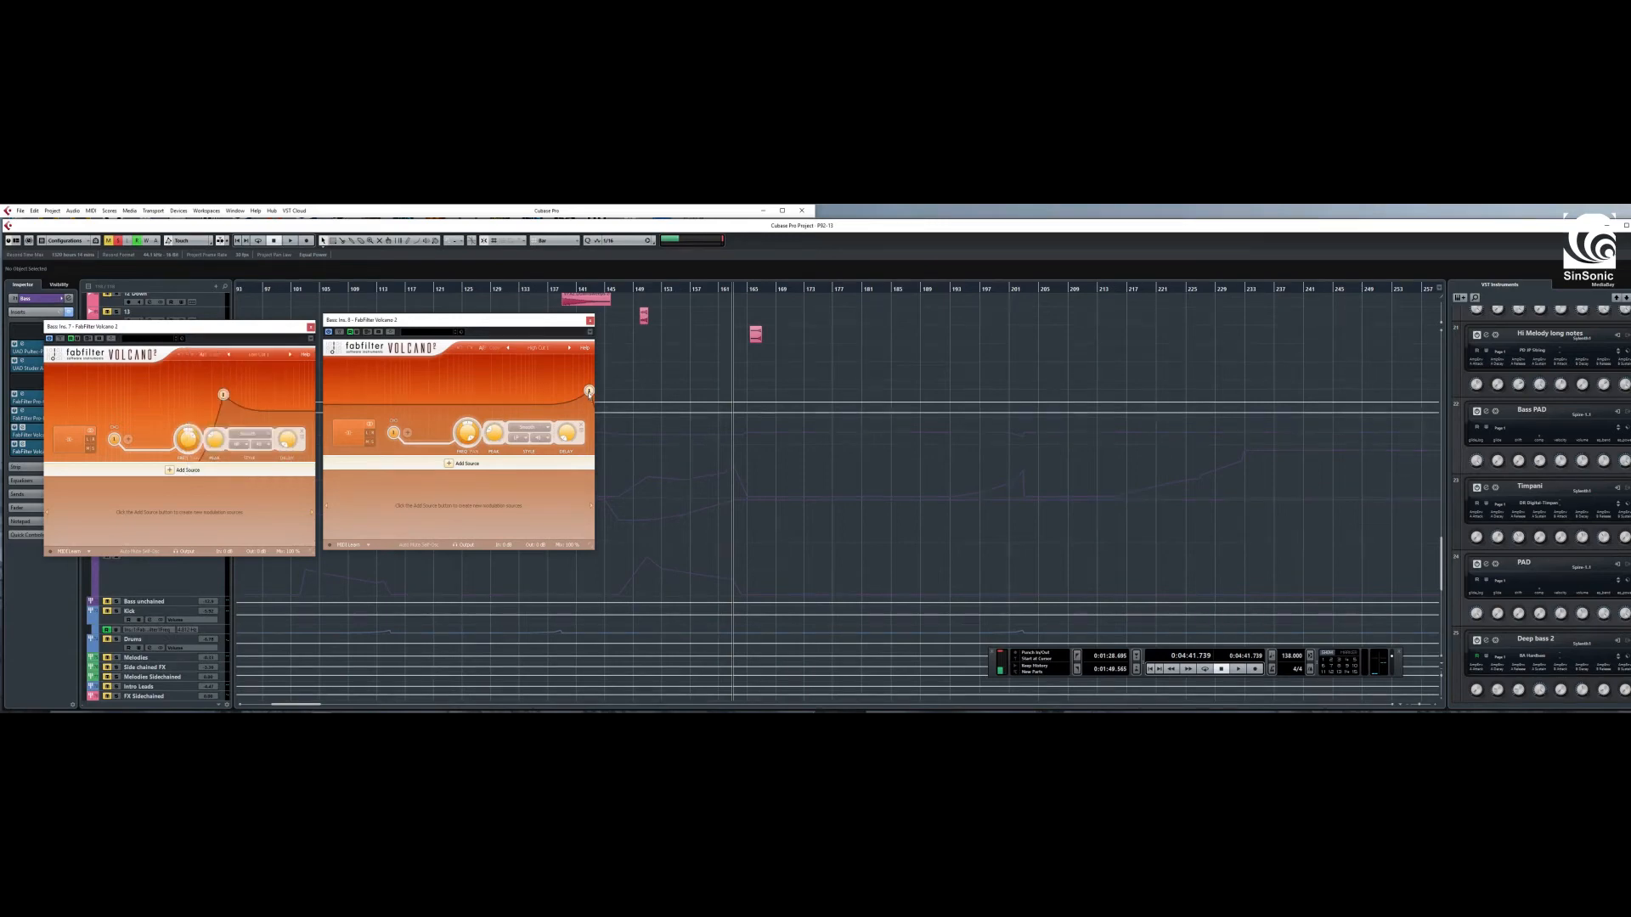
mouse_move(588, 393)
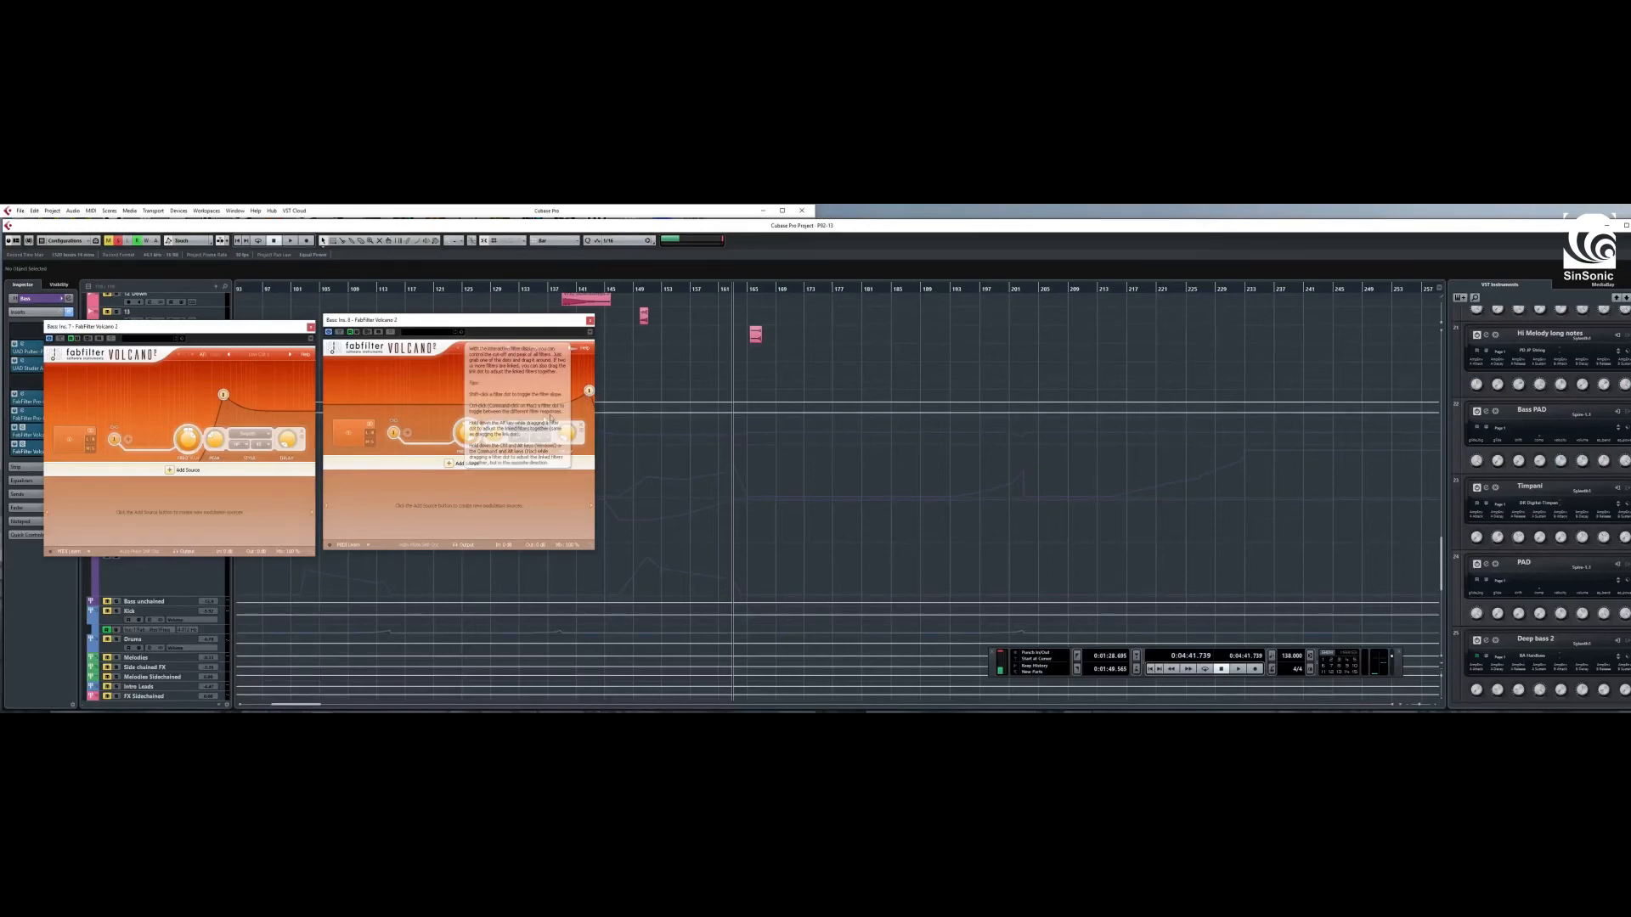
- Check both Bass filters at about 4:19, at the start of the breakdown automation, and again from about 4:40 to 4:42
click(640, 289)
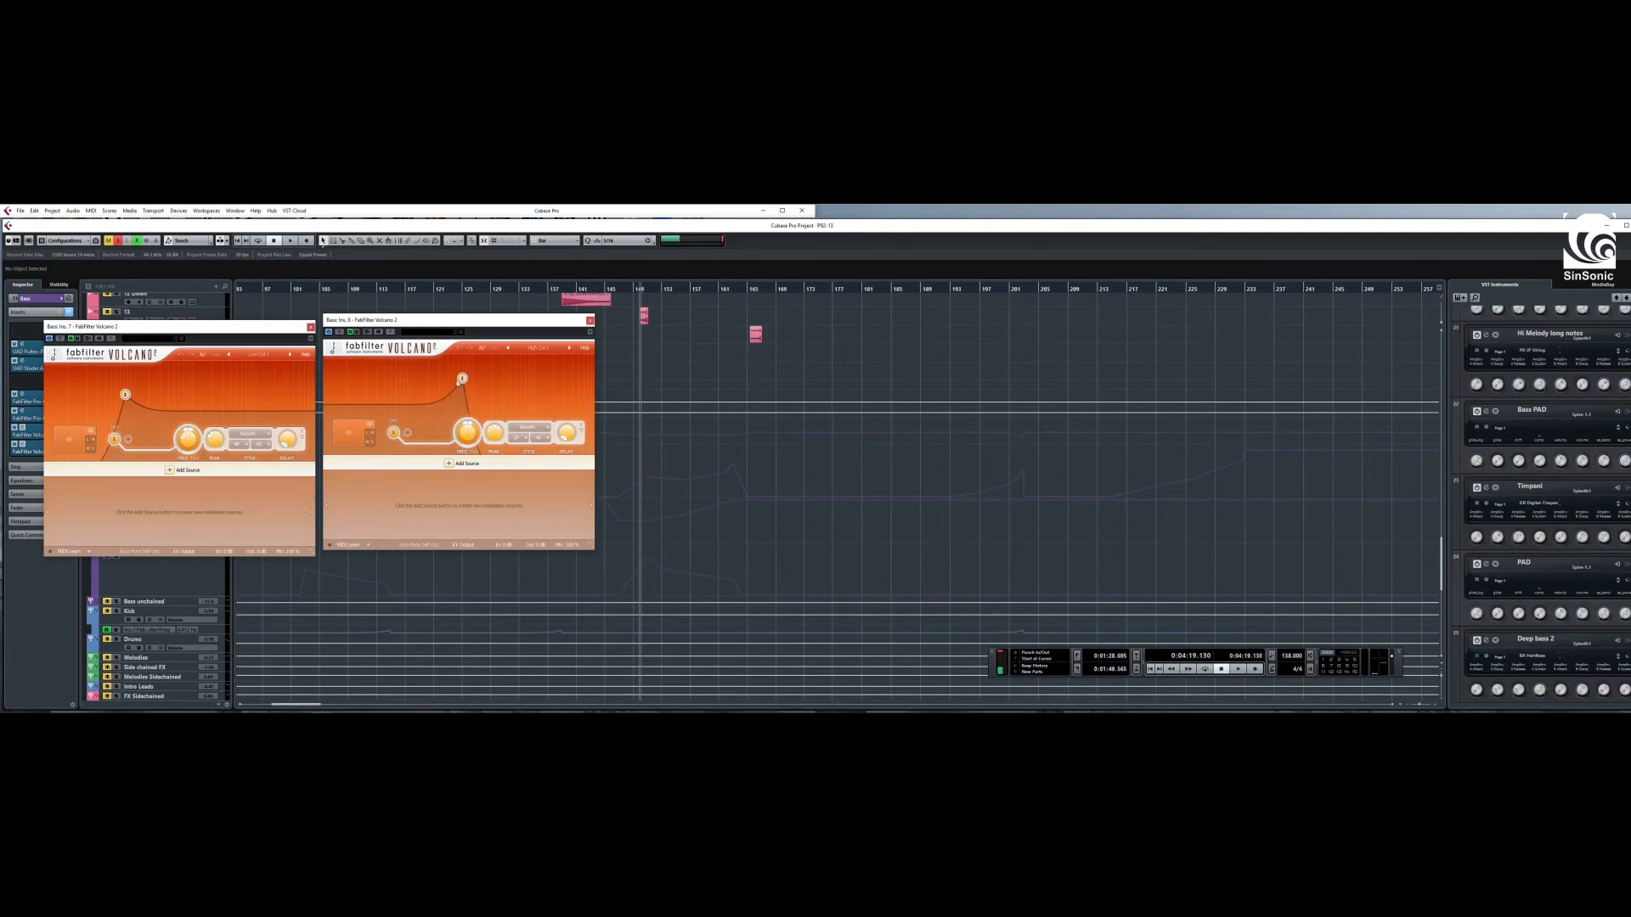
mouse_move(449, 387)
click(726, 290)
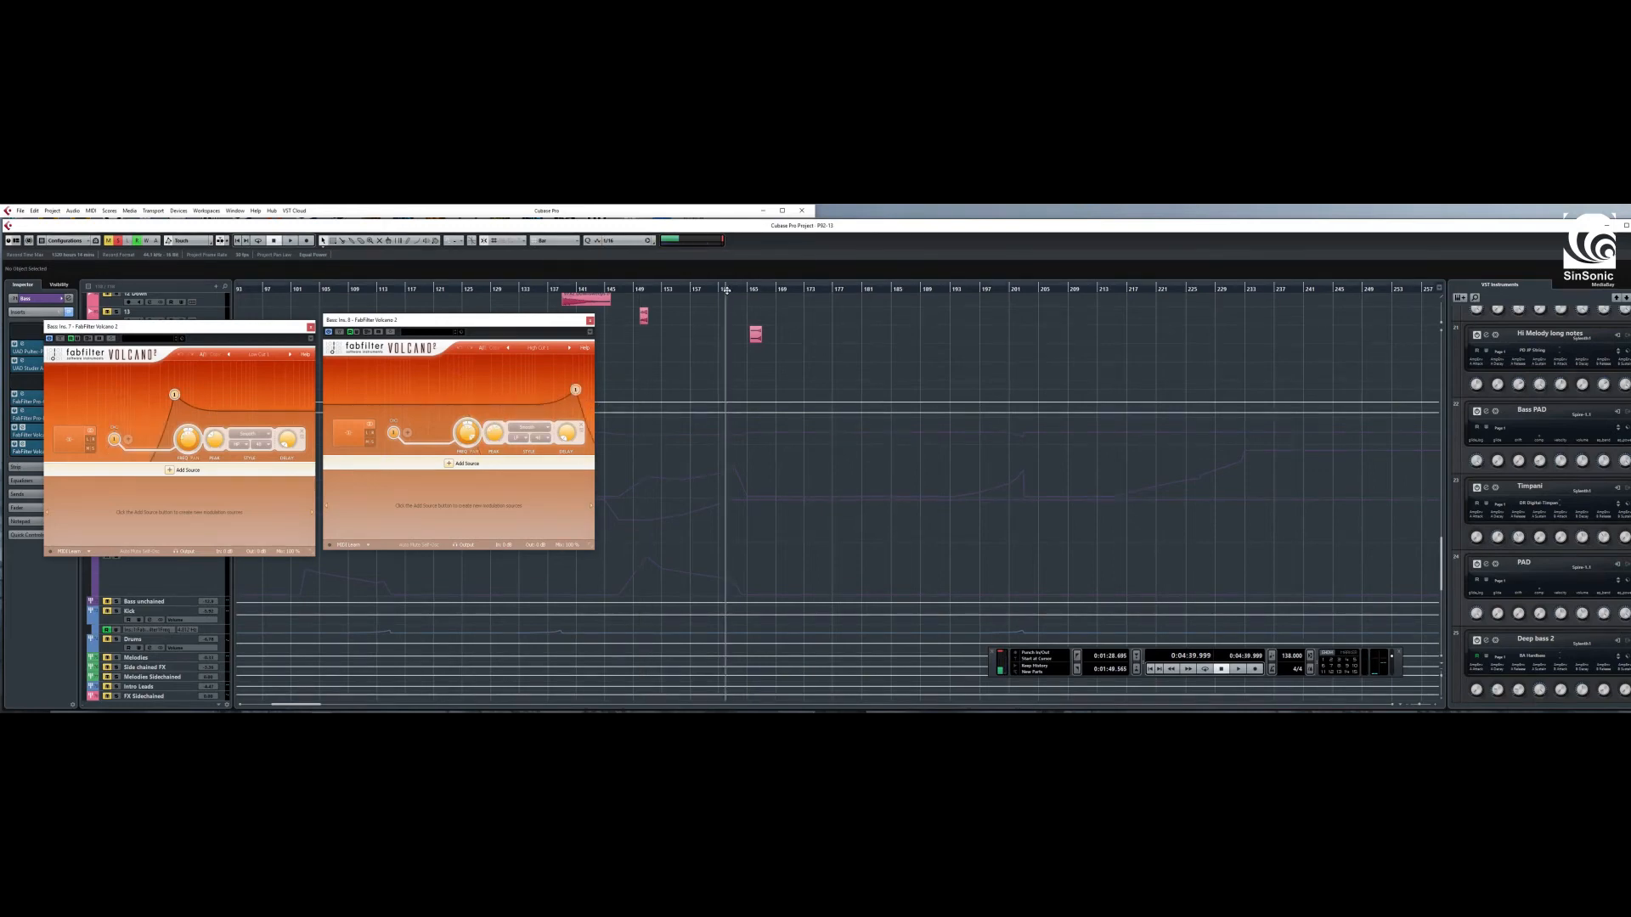
key(space)
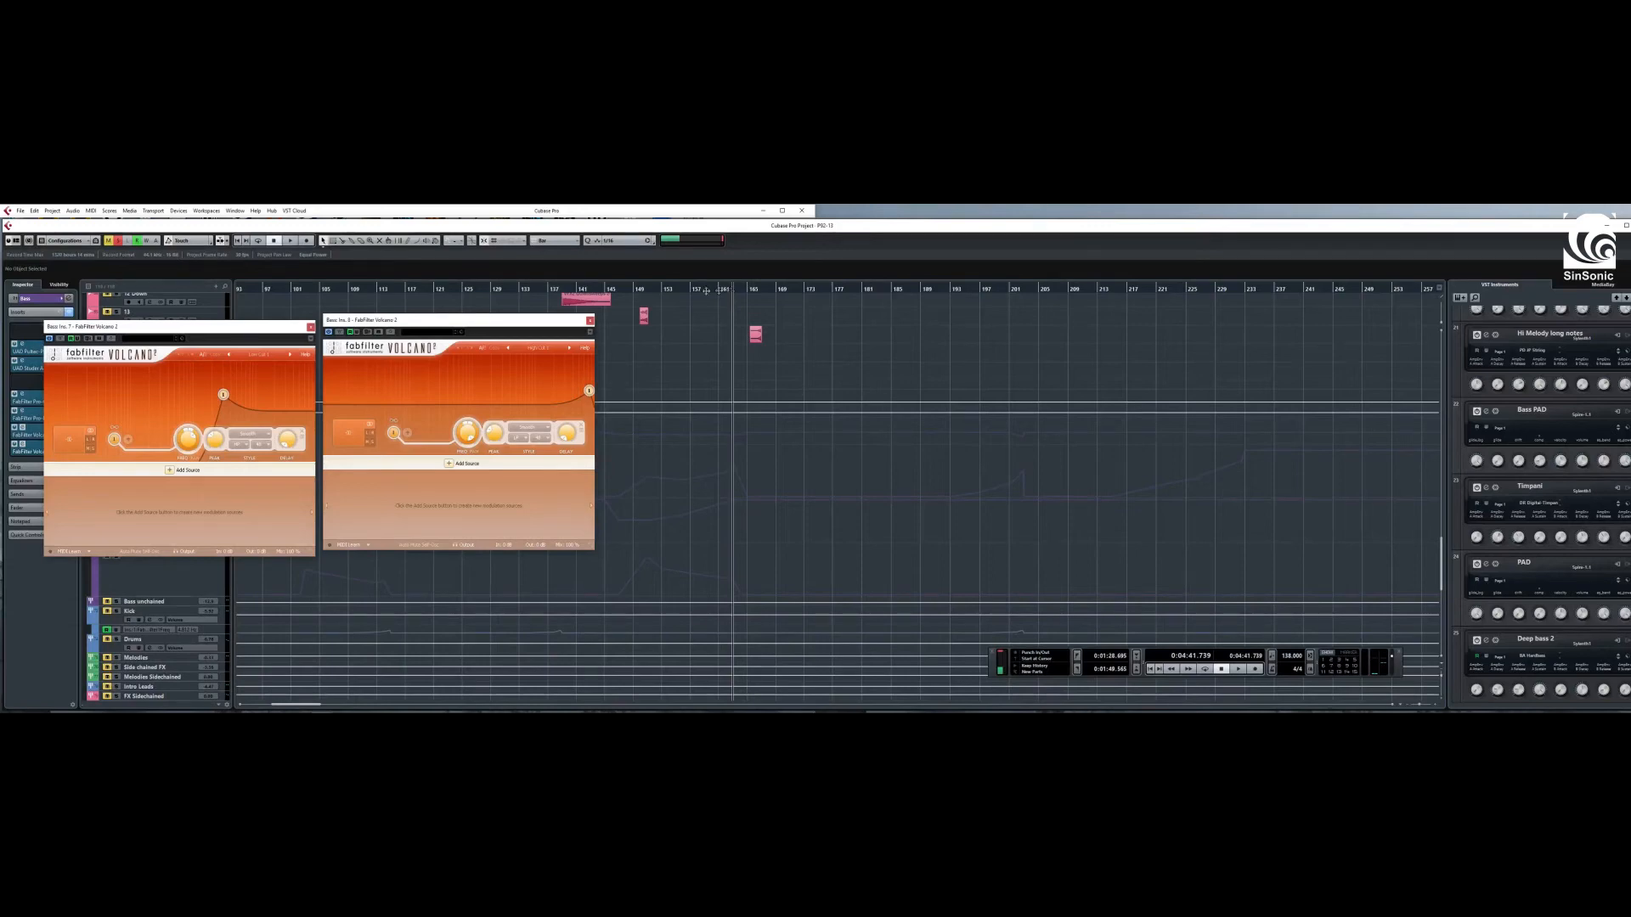
- Play the soloed Bass group from about 4:17 to 4:42 to follow both automated filters
click(637, 291)
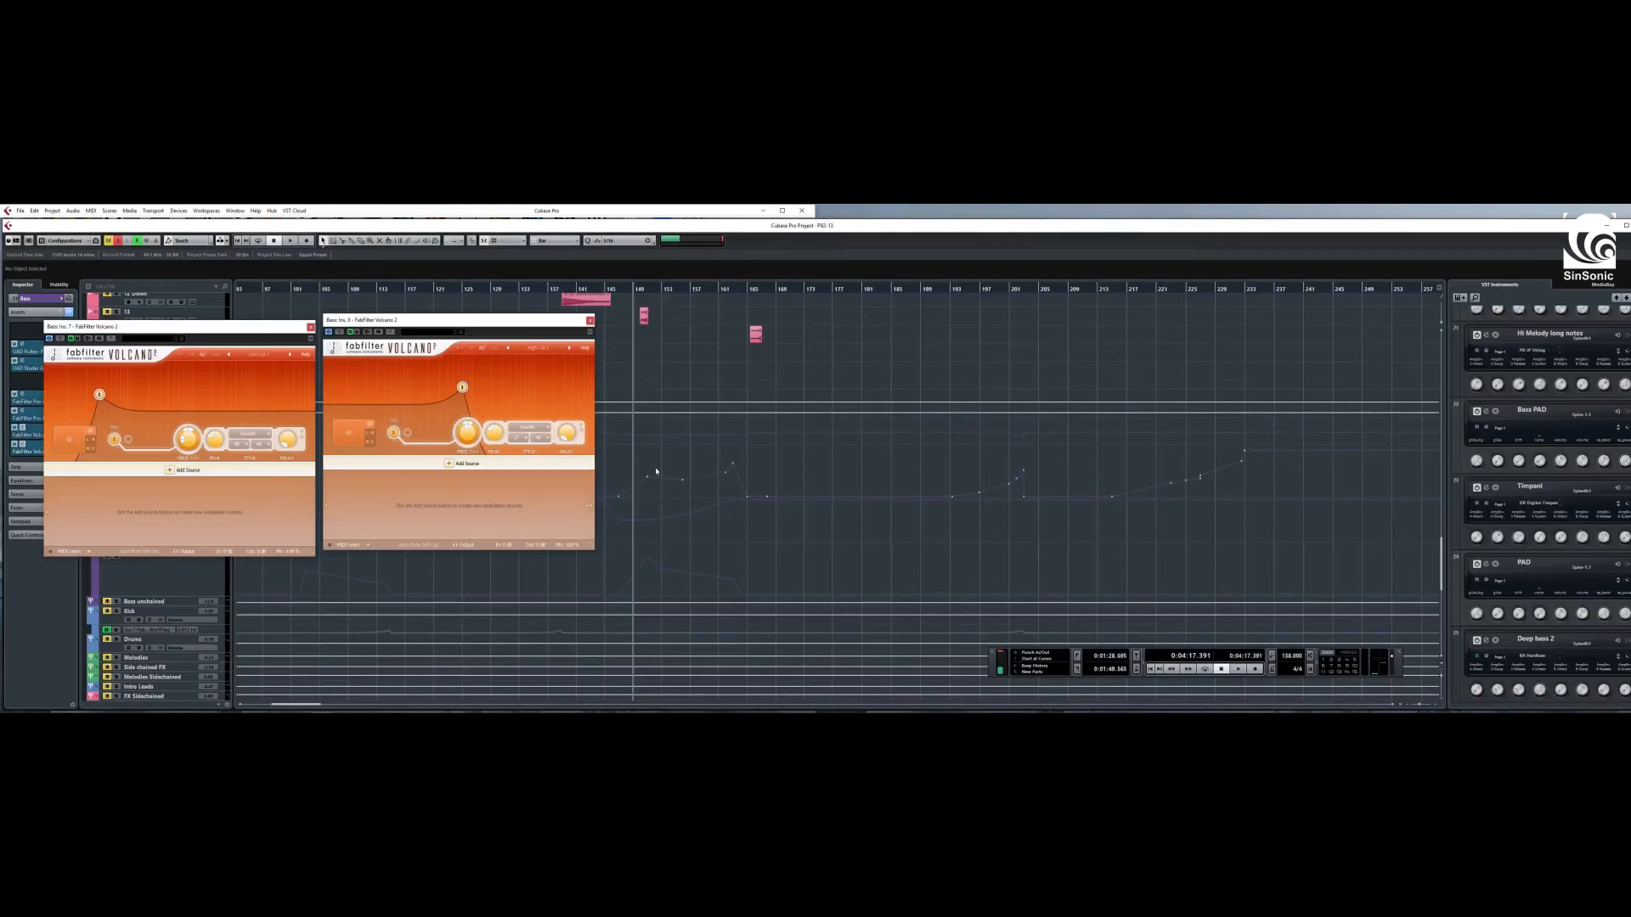
click(1237, 669)
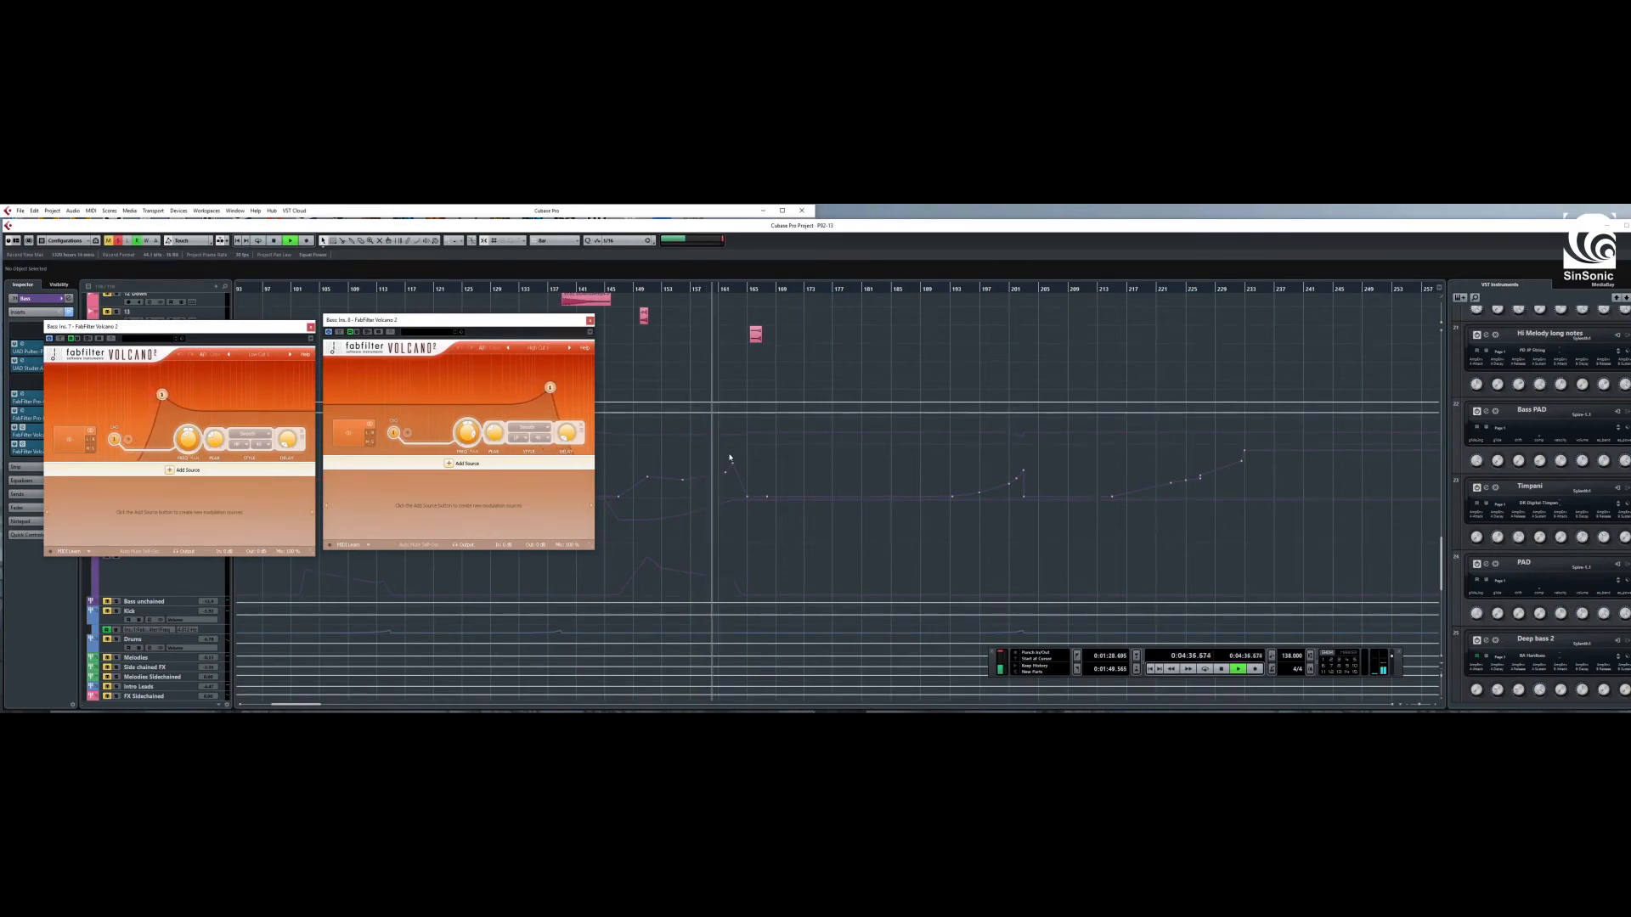
click(1222, 671)
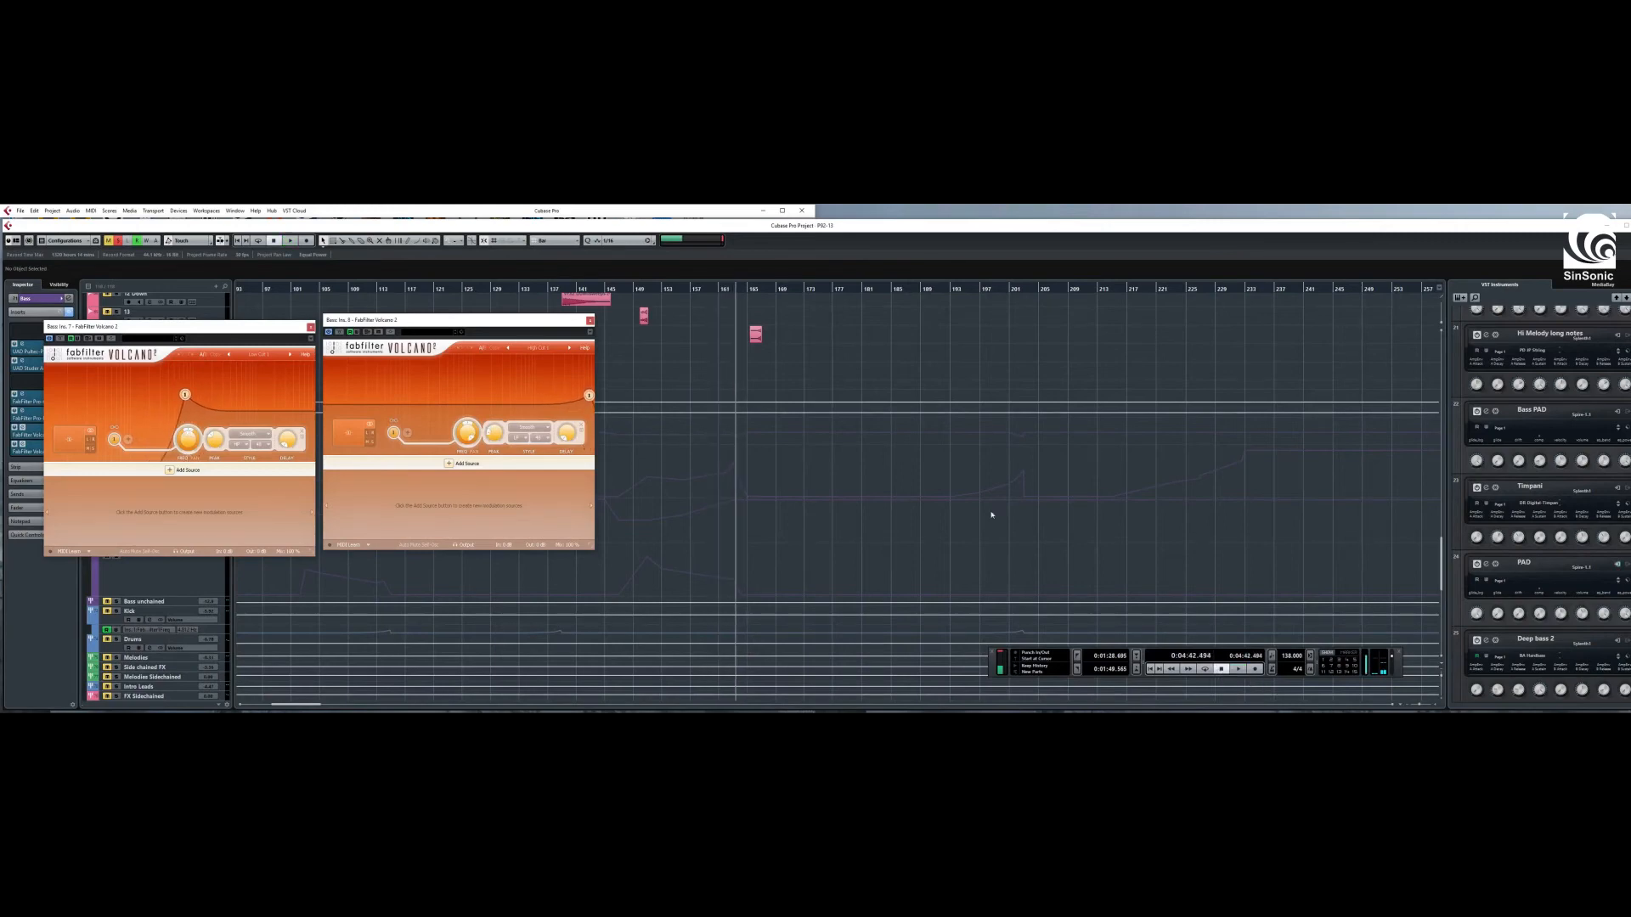
- Play the soloed Bass group from about 4:59 to 5:10, past the end of the filter sweep
click(804, 290)
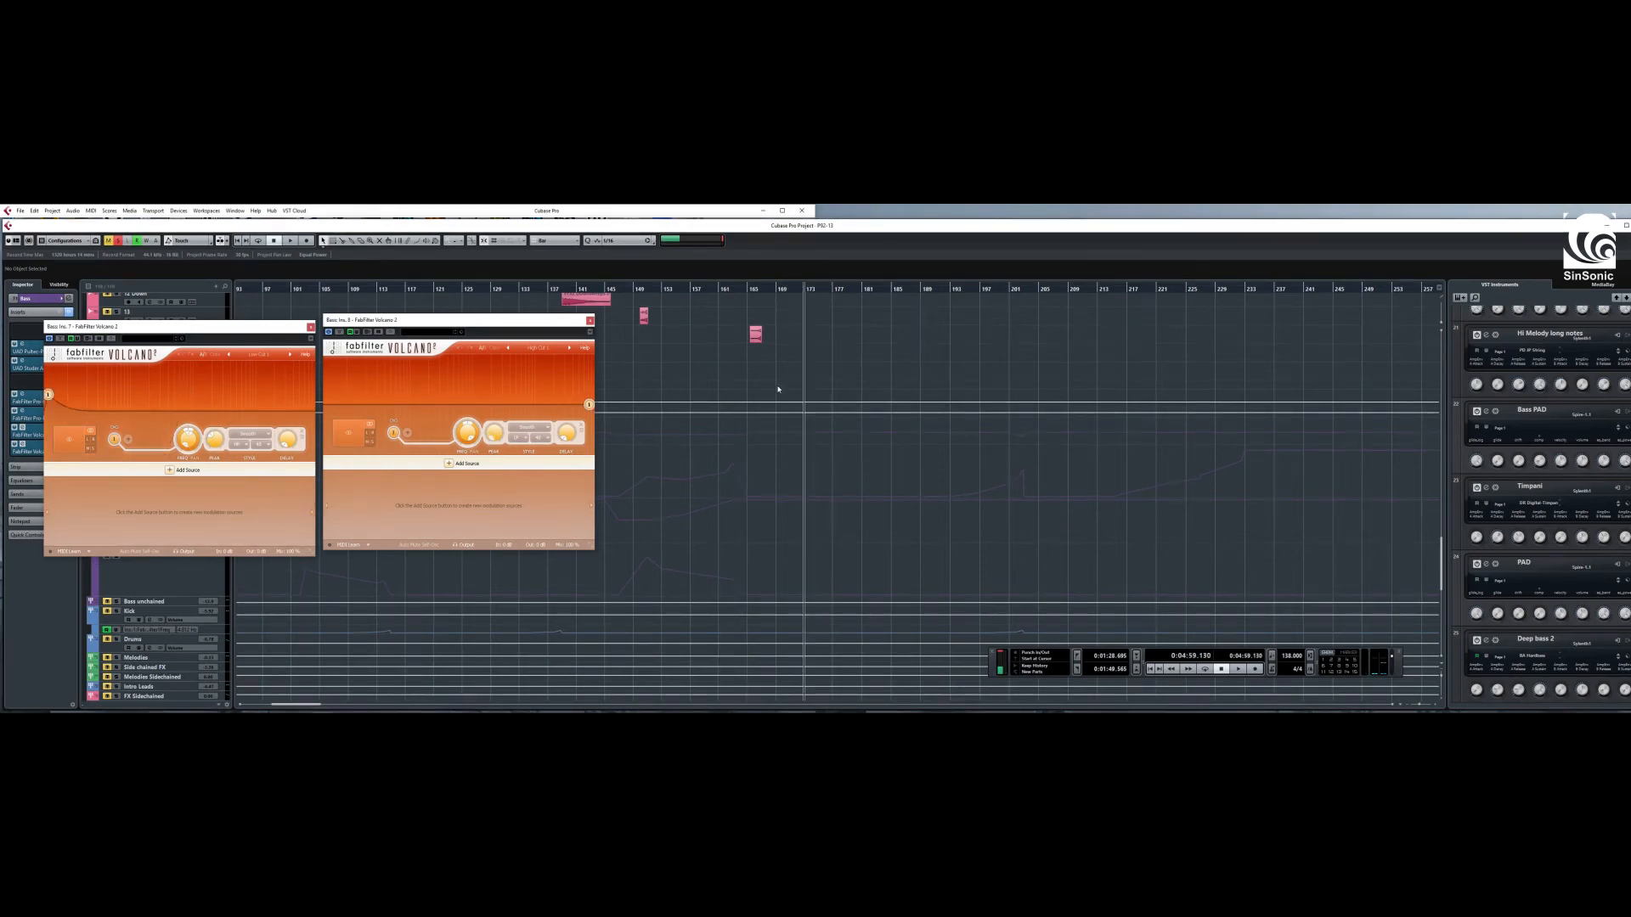
click(1237, 670)
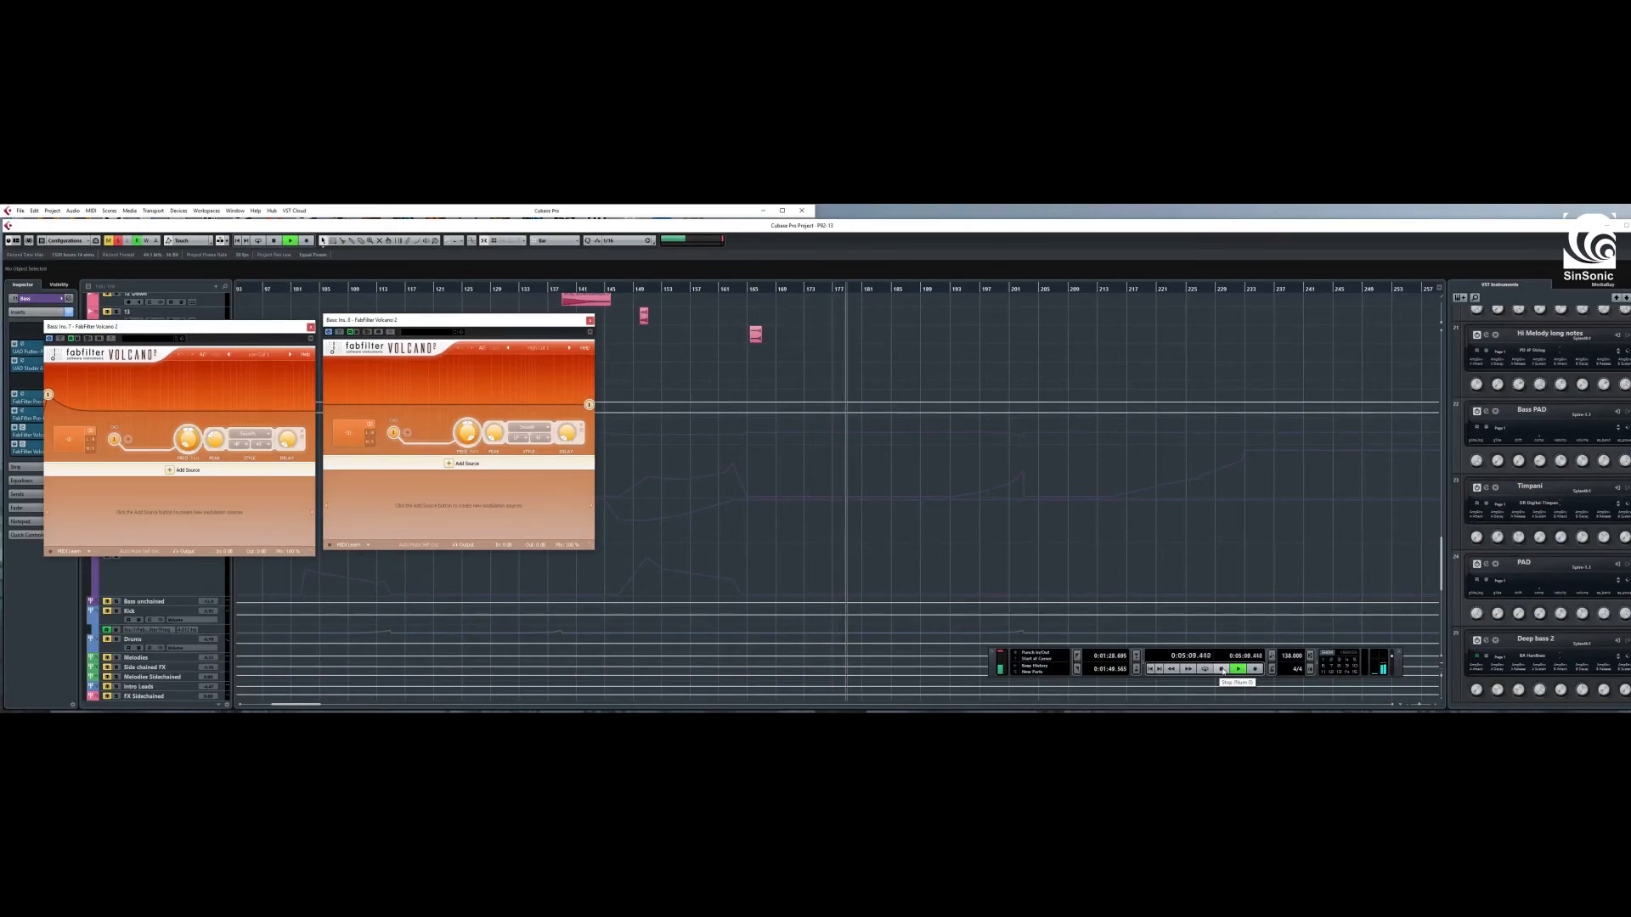
click(1222, 670)
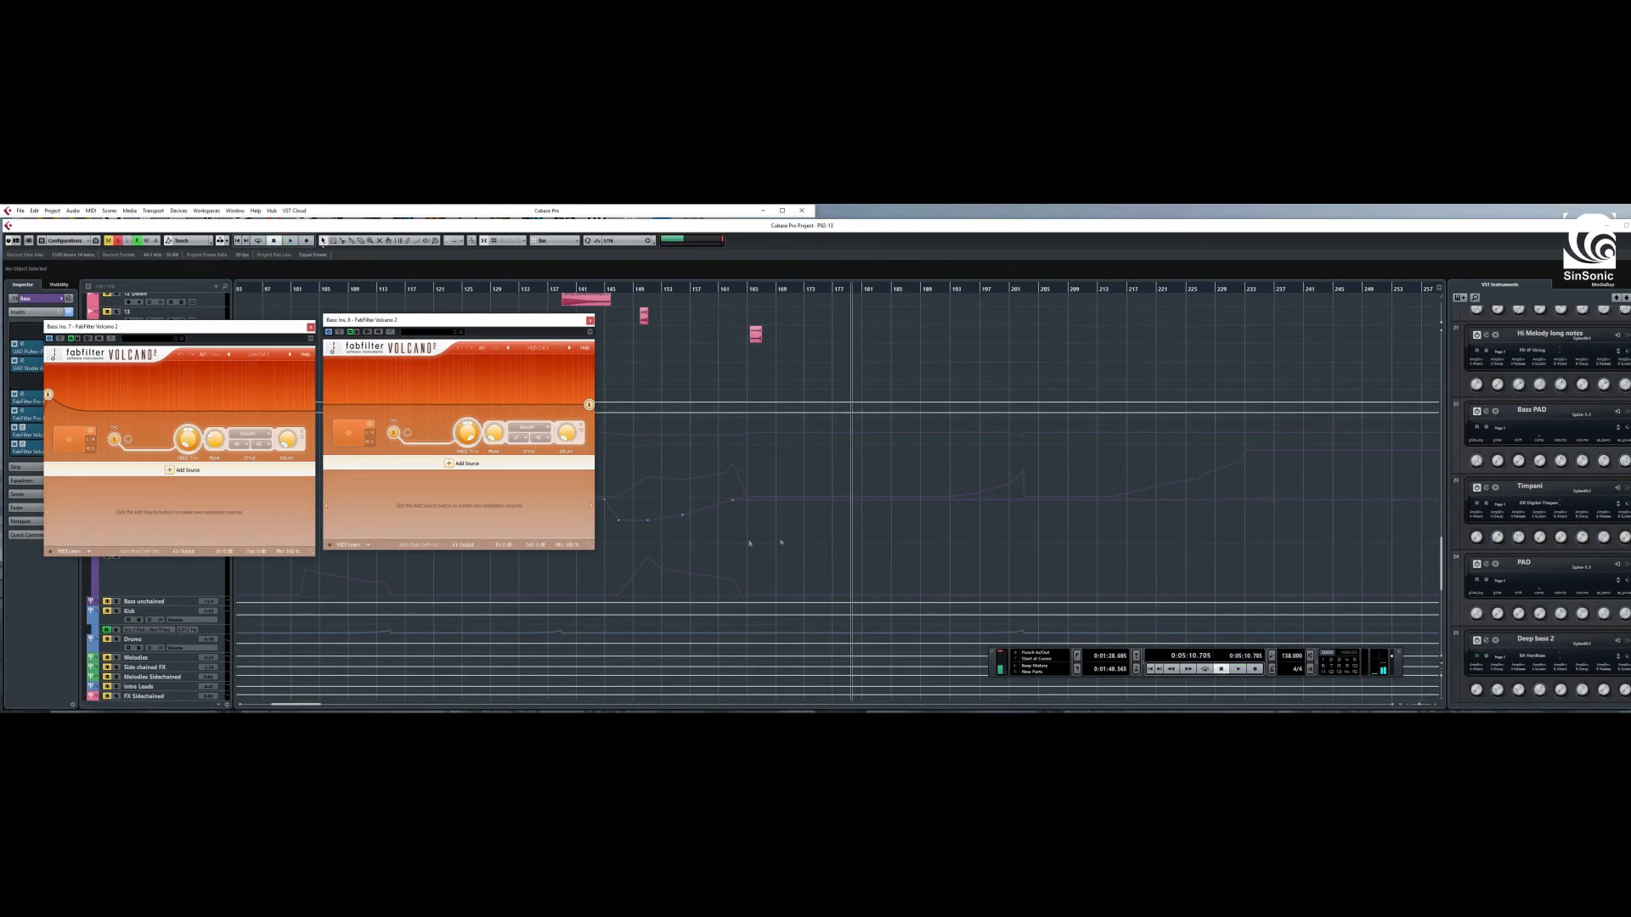
- Return the playback position to about 4:19, close both Volcano 2 windows and unsolo the Bass group
click(638, 290)
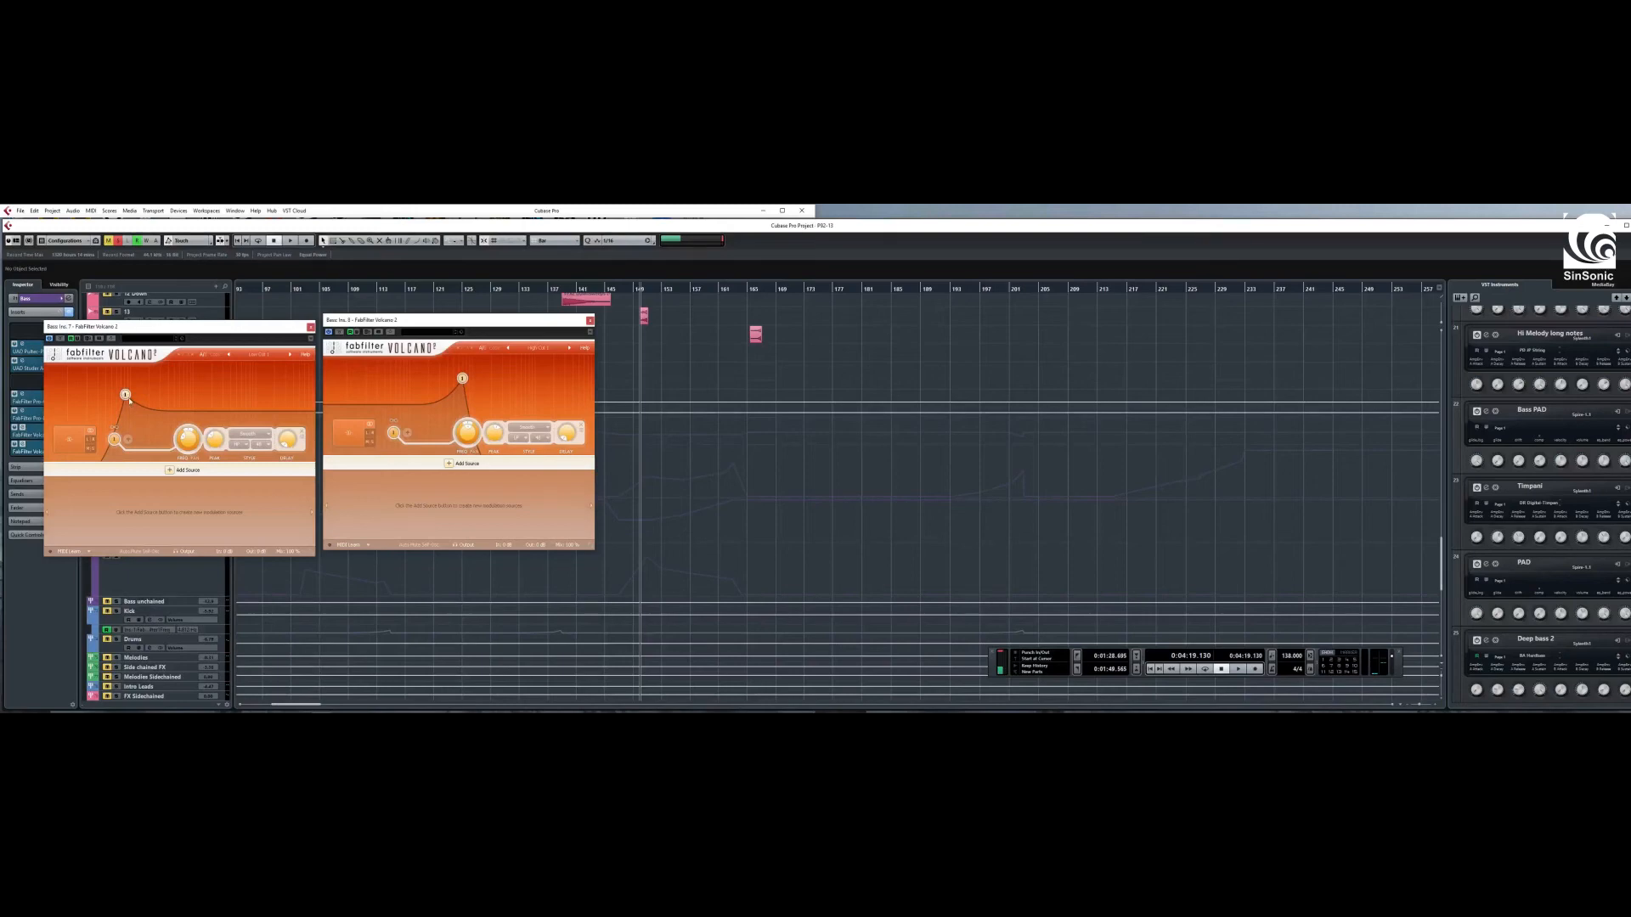
mouse_move(129, 401)
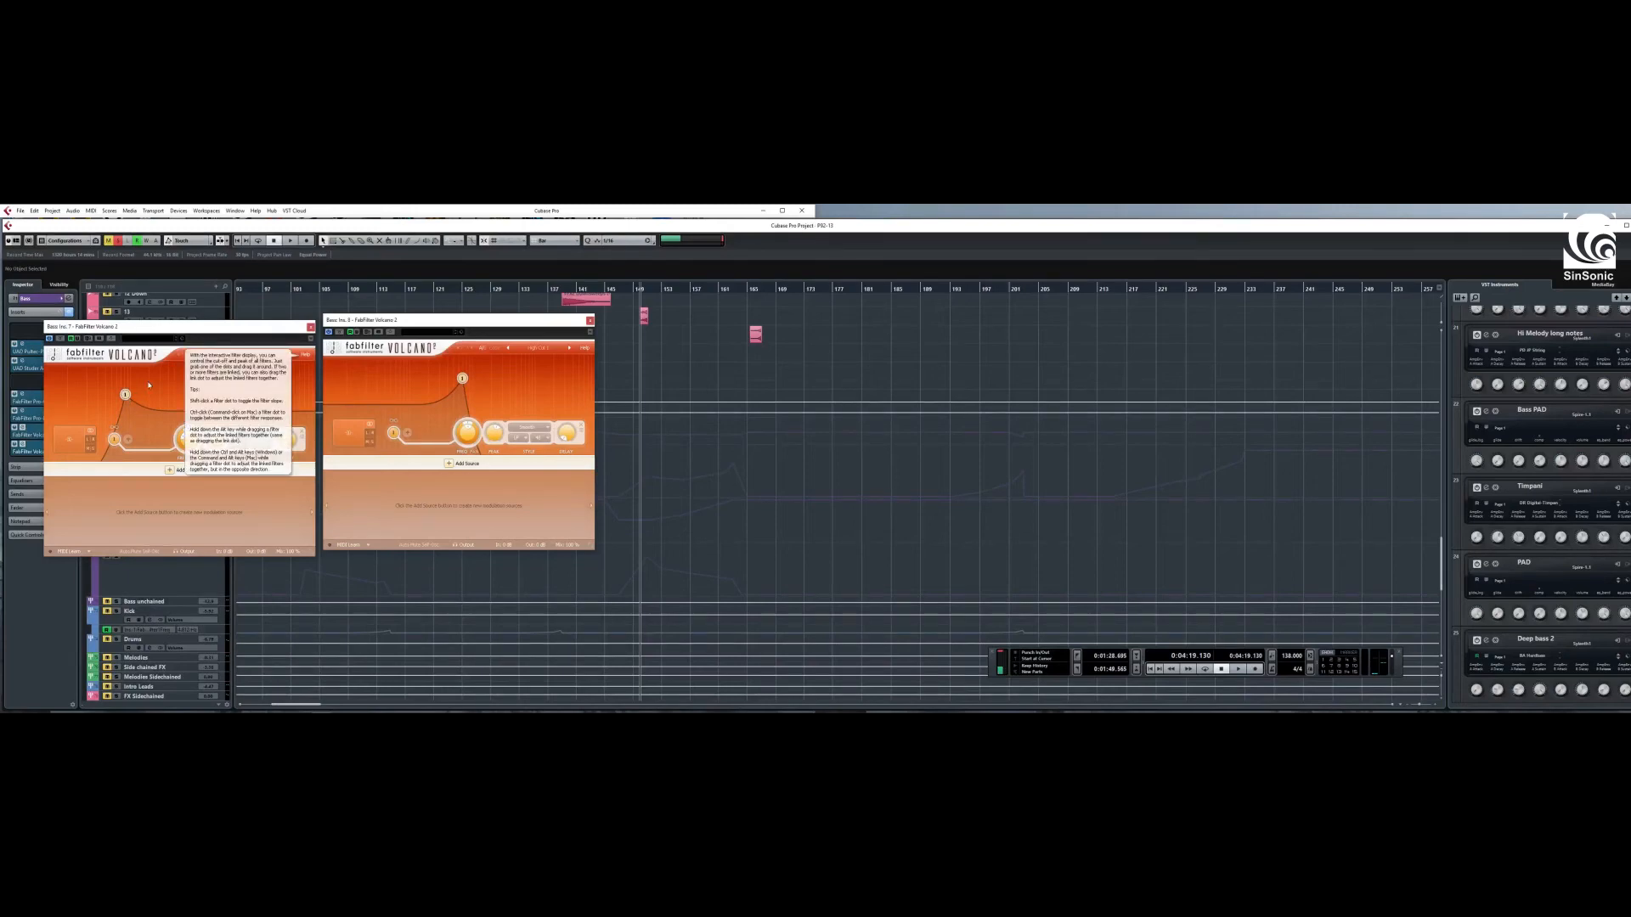
click(310, 327)
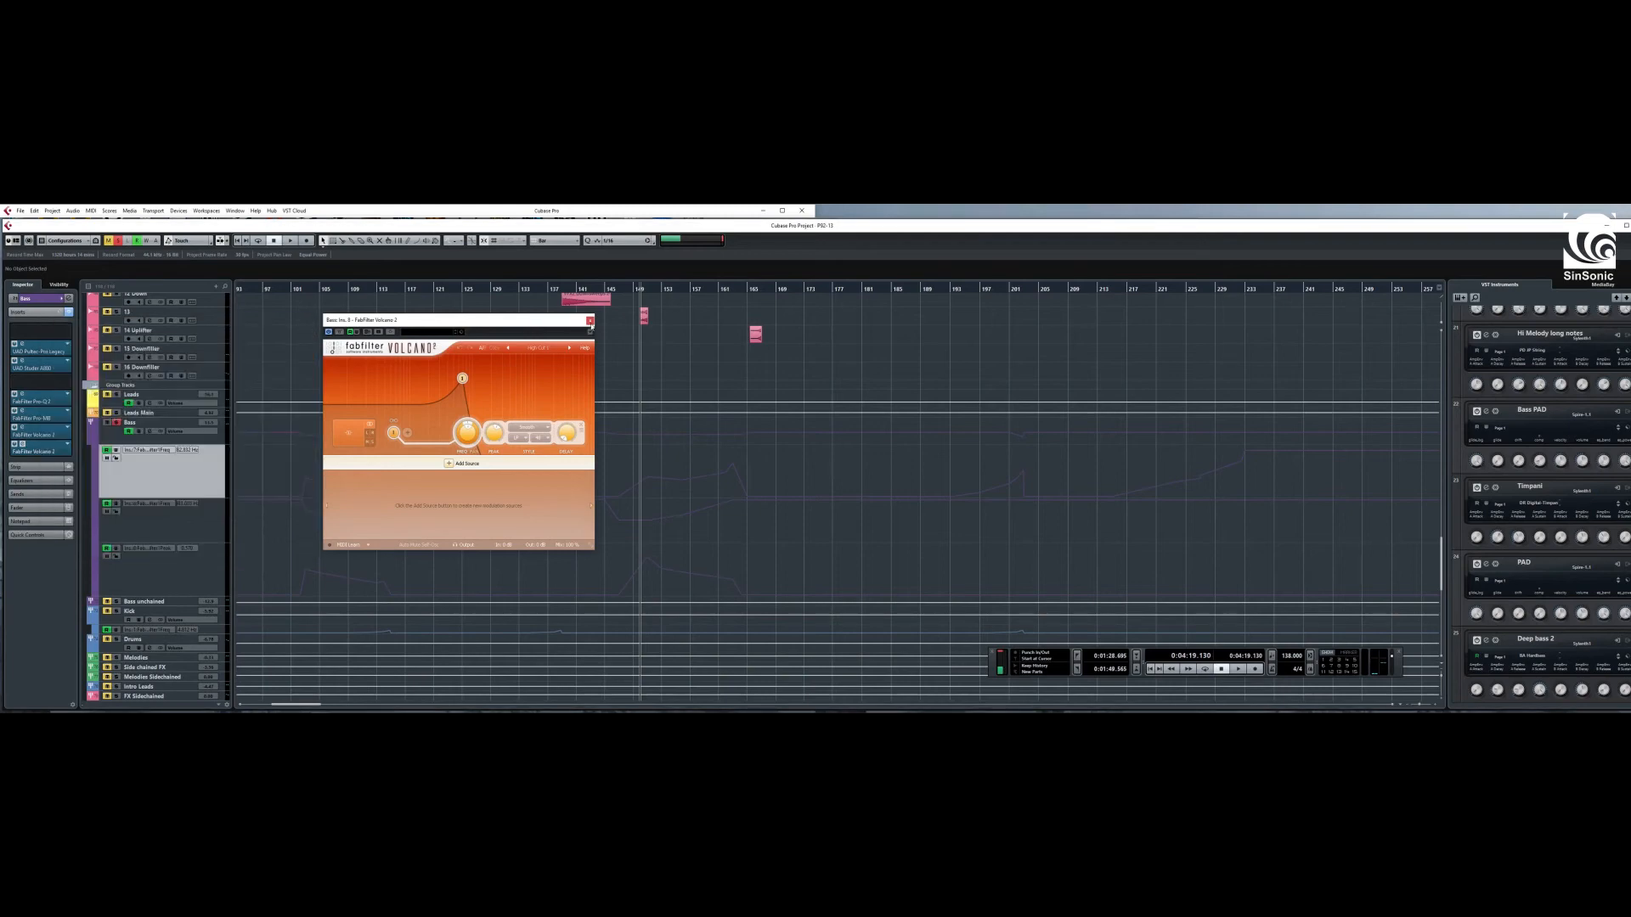
click(591, 321)
click(118, 423)
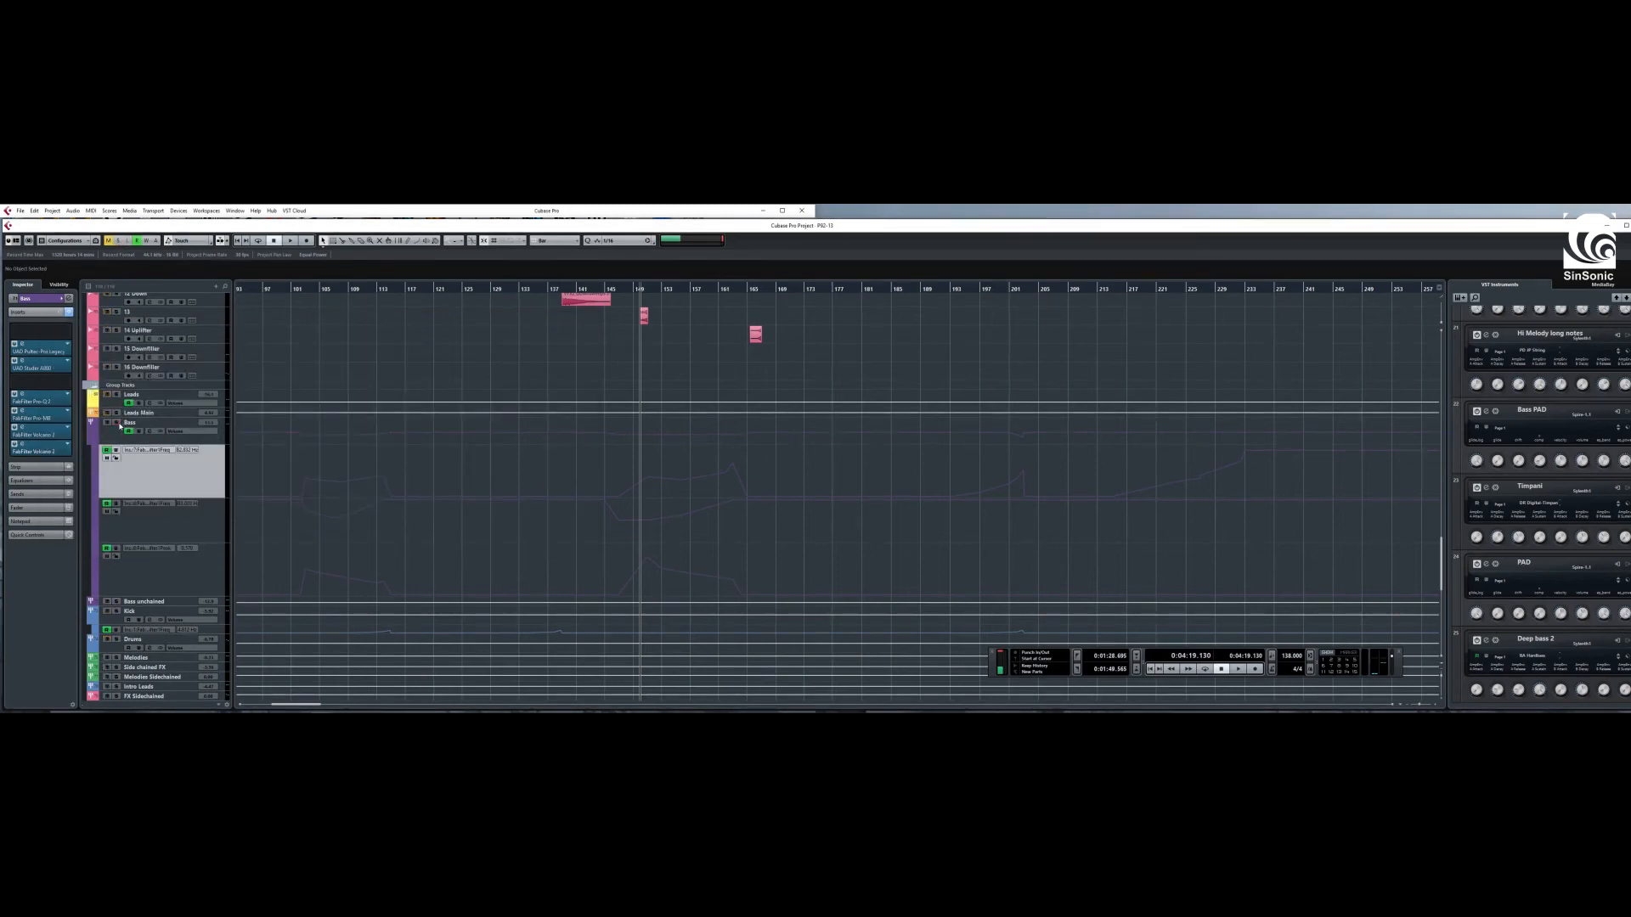
- Play the full mix from just before 4:19 through the end of the breakdown, stopping at about 4:52
scroll(560, 513, up, 10)
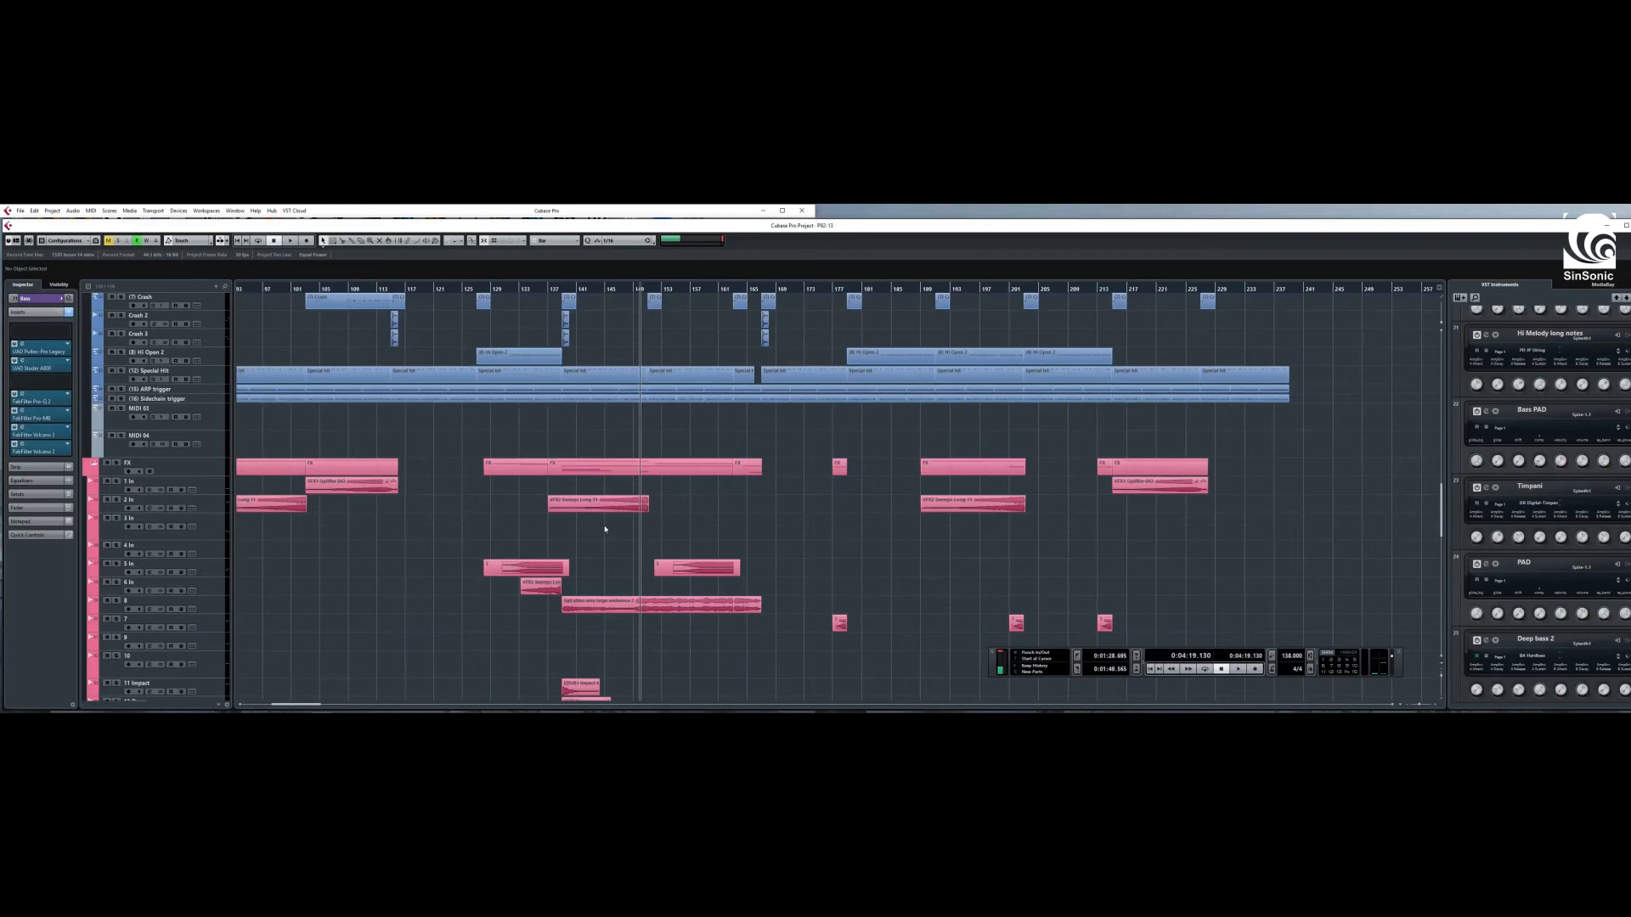
scroll(605, 529, up, 5)
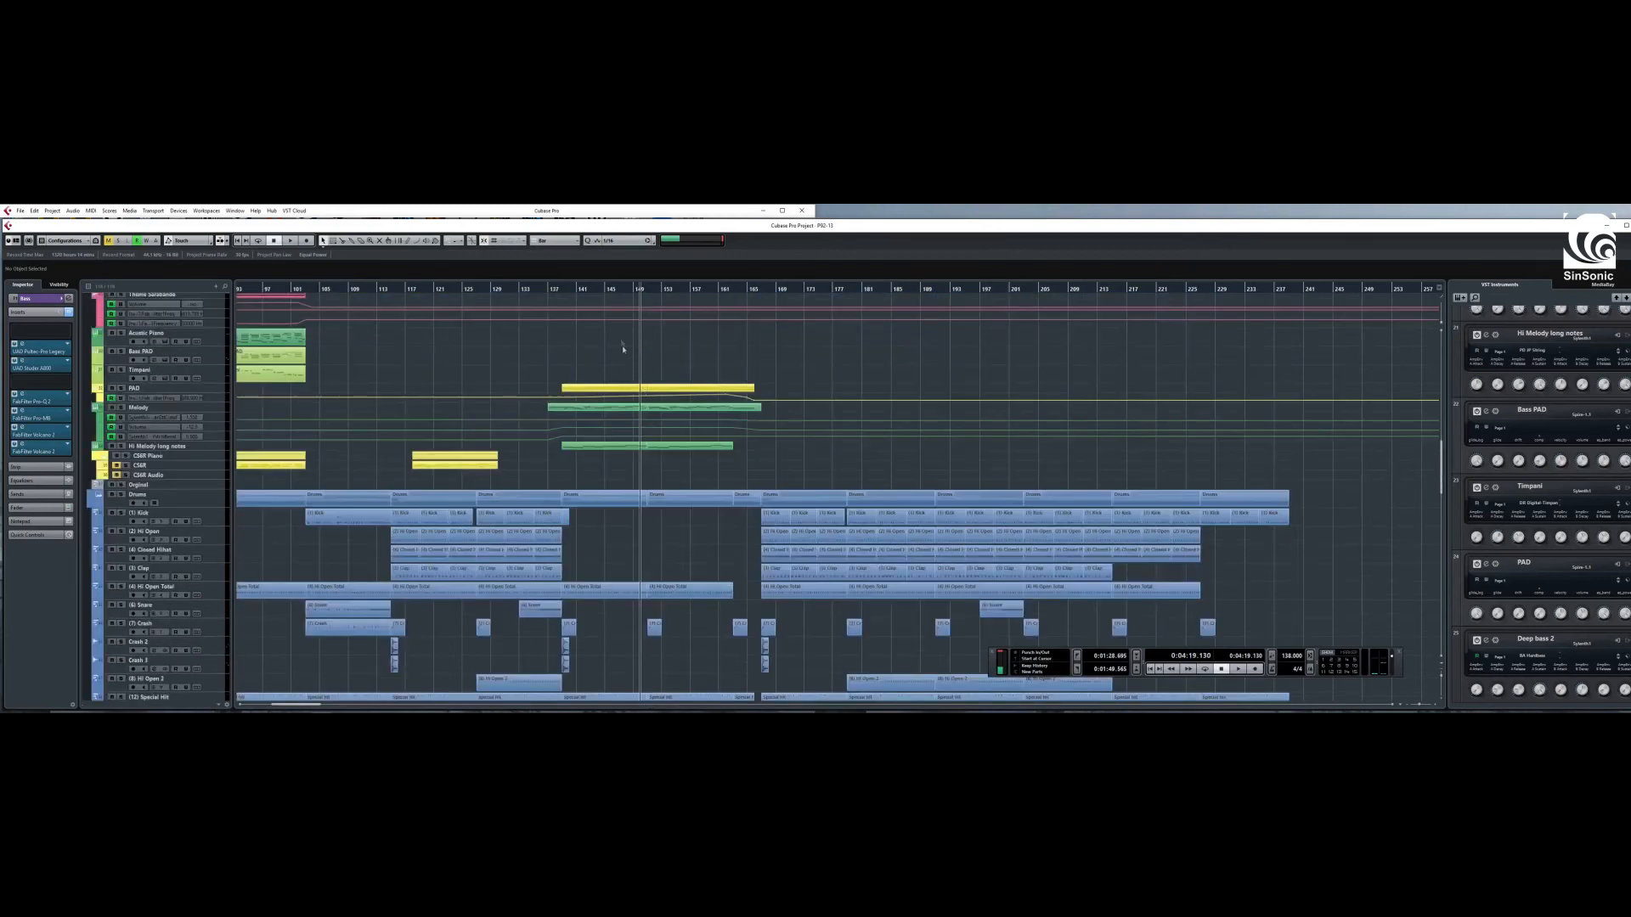
click(626, 290)
click(1240, 670)
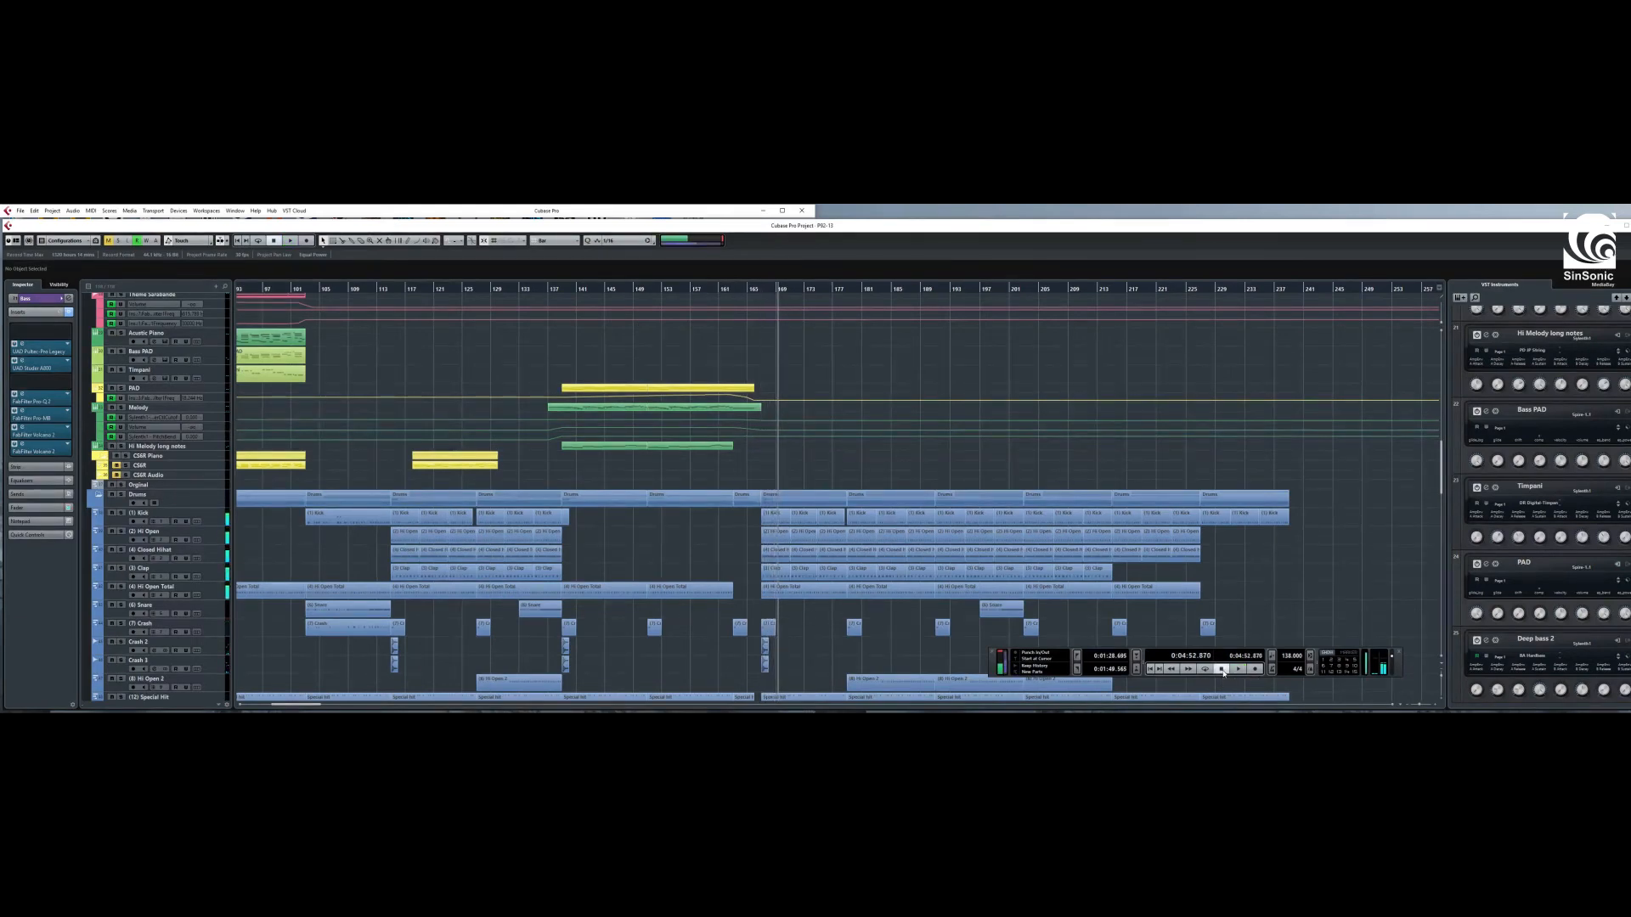
click(1223, 670)
- Play the full mix from about 3:46 to 4:01, following the drum and FX clips leading into the breakdown
scroll(637, 552, down, 4)
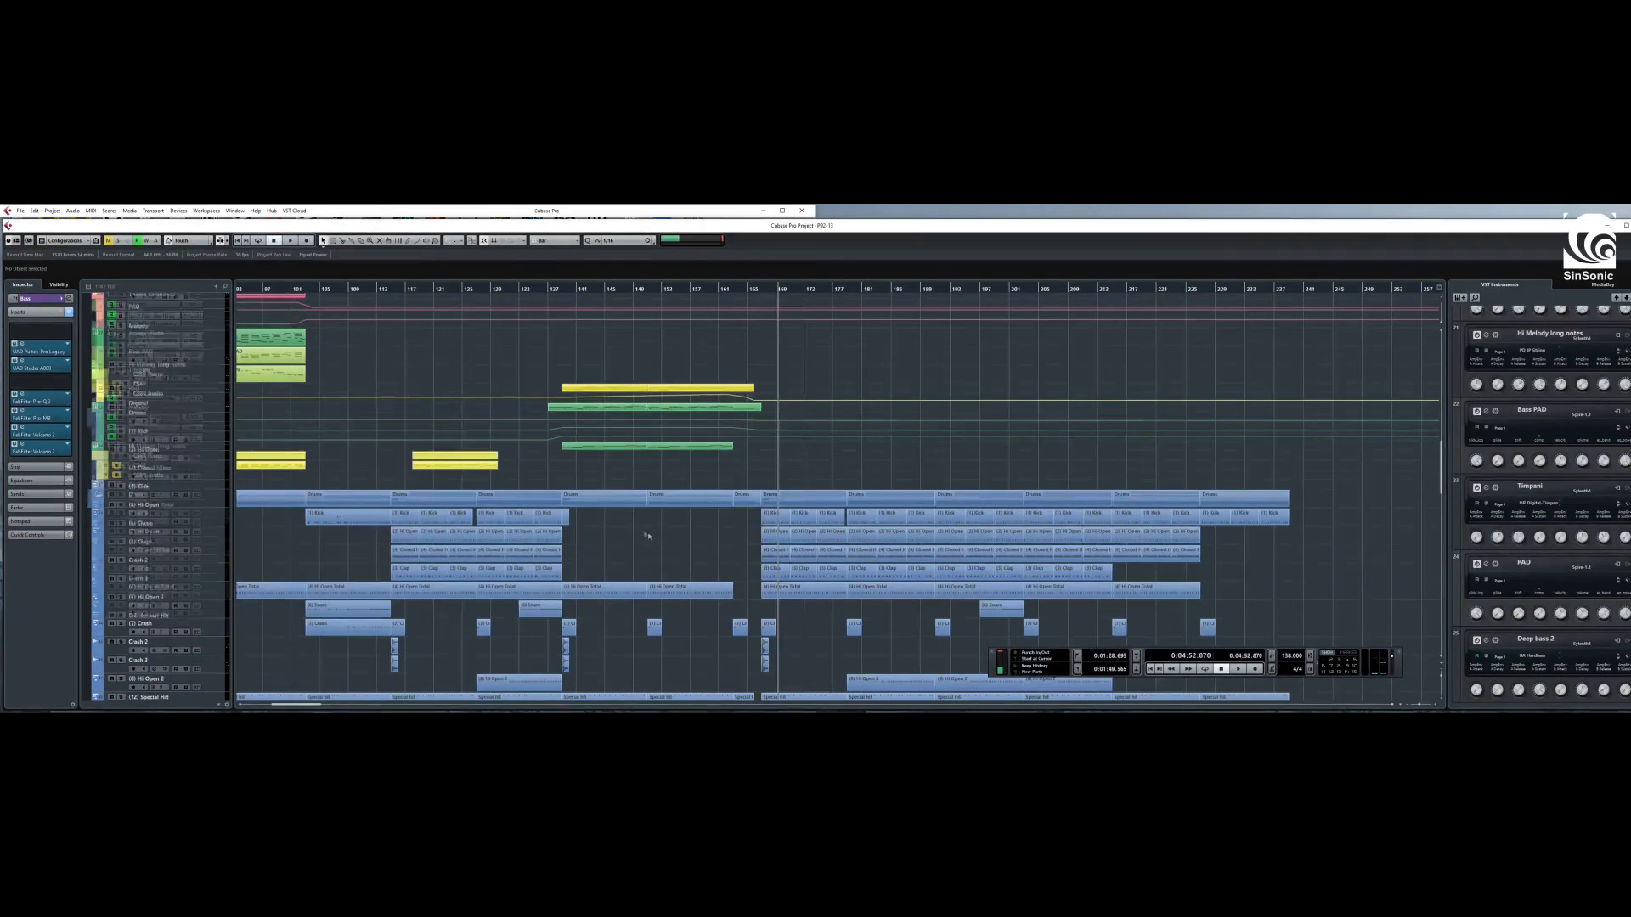
scroll(621, 519, down, 2)
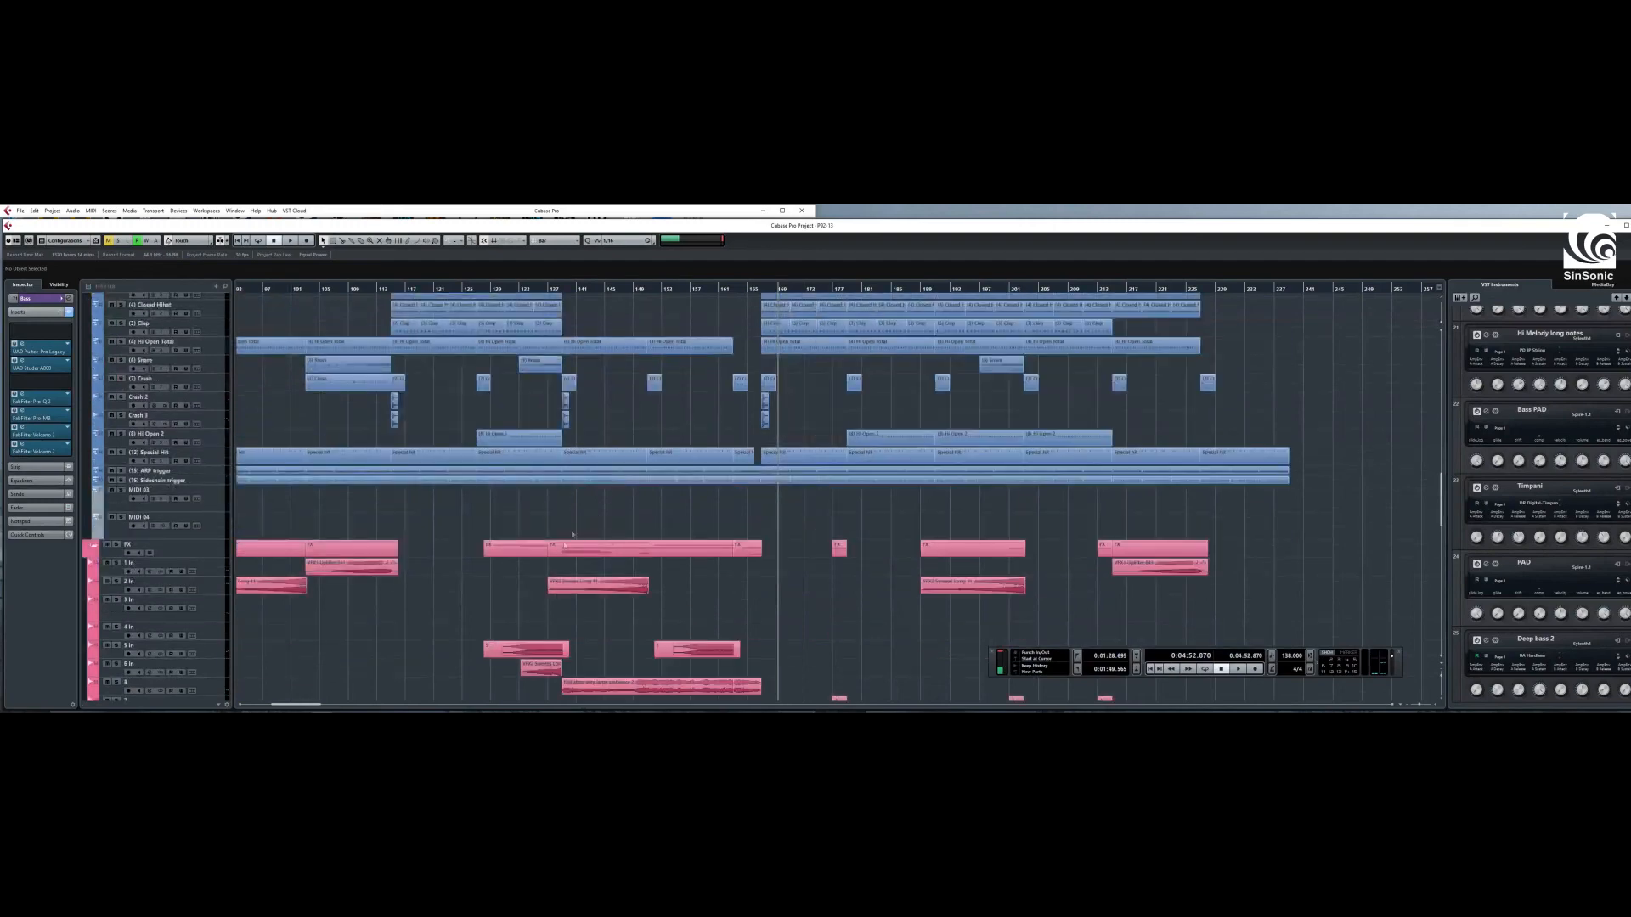
scroll(526, 527, down, 2)
scroll(425, 552, down, 2)
scroll(423, 545, up, 10)
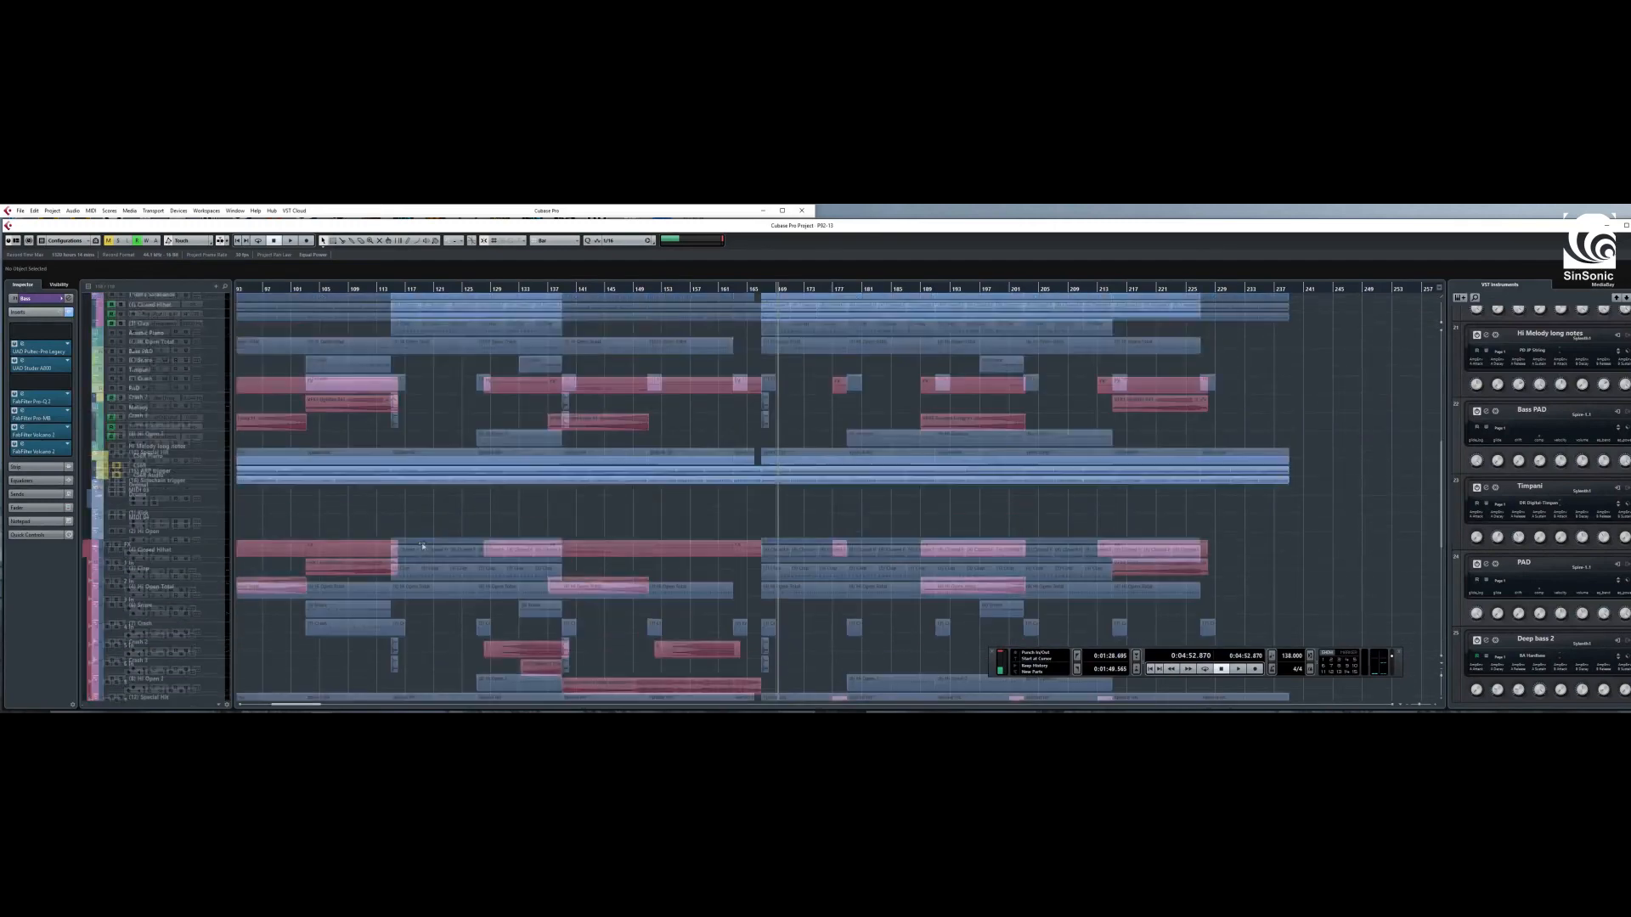
scroll(425, 546, down, 6)
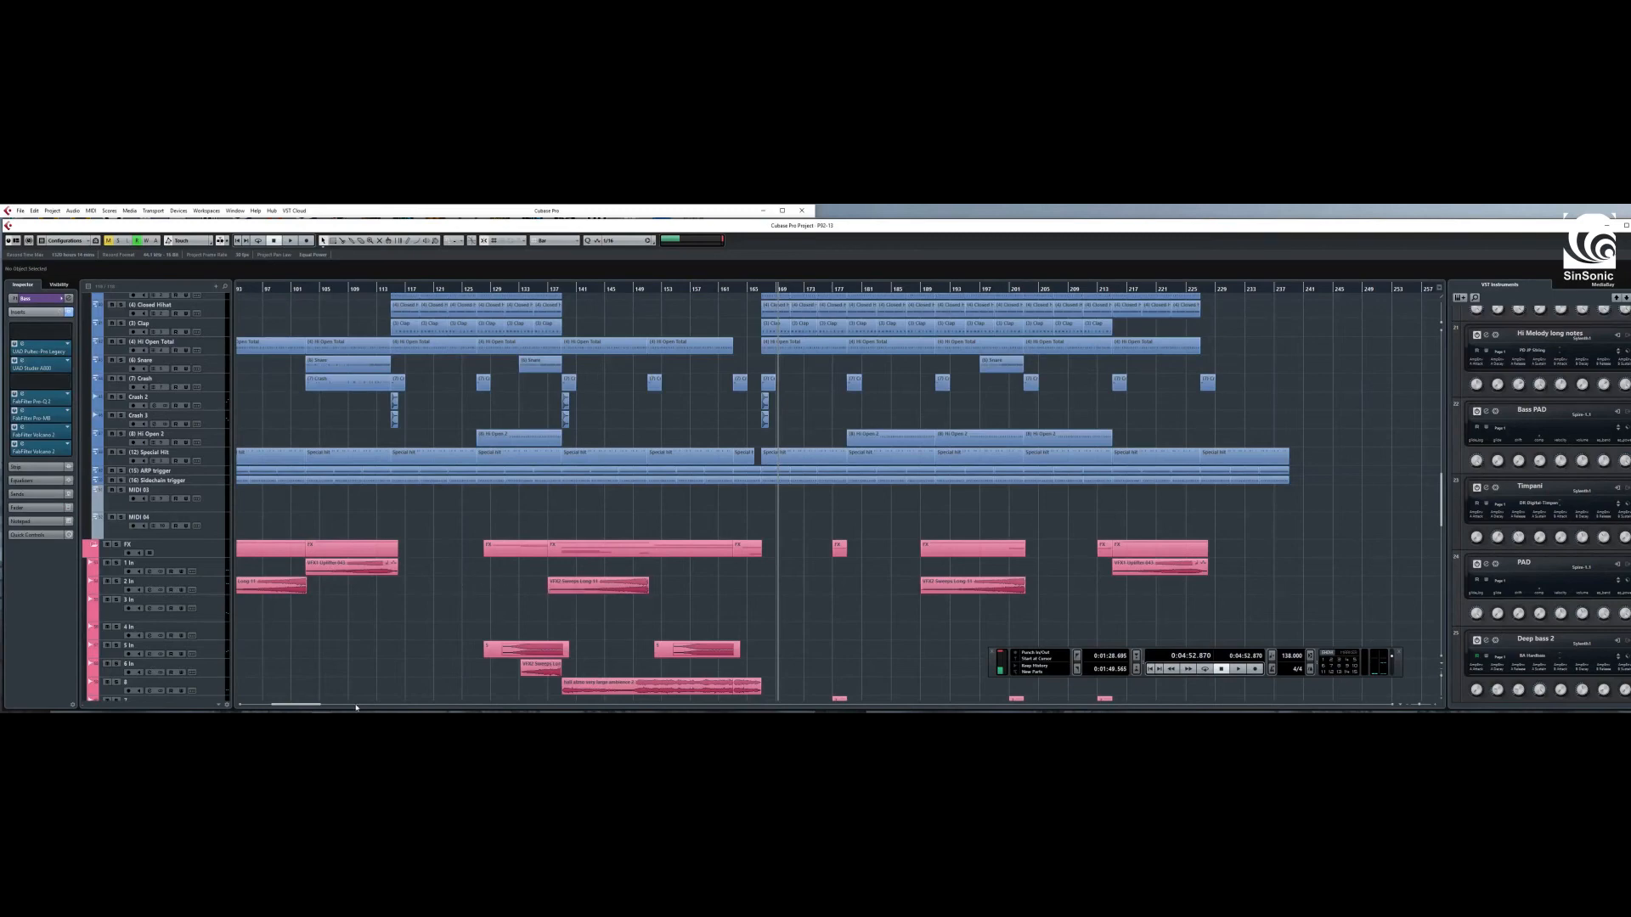
mouse_move(301, 706)
mouse_down()
mouse_move(278, 711)
mouse_move(301, 712)
mouse_up()
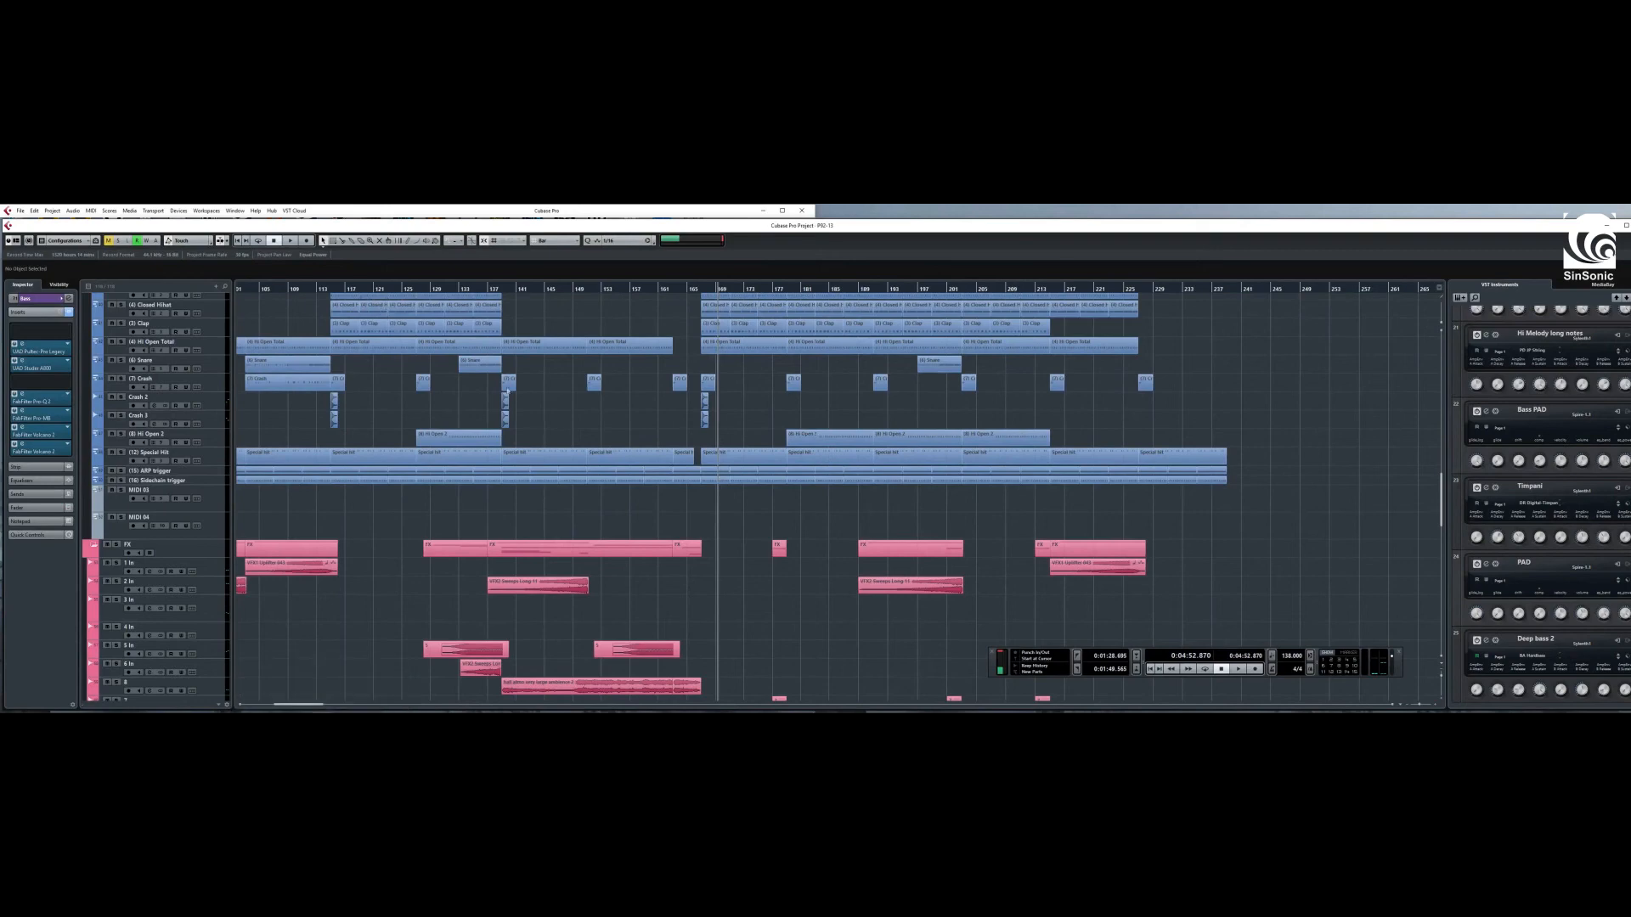
click(430, 289)
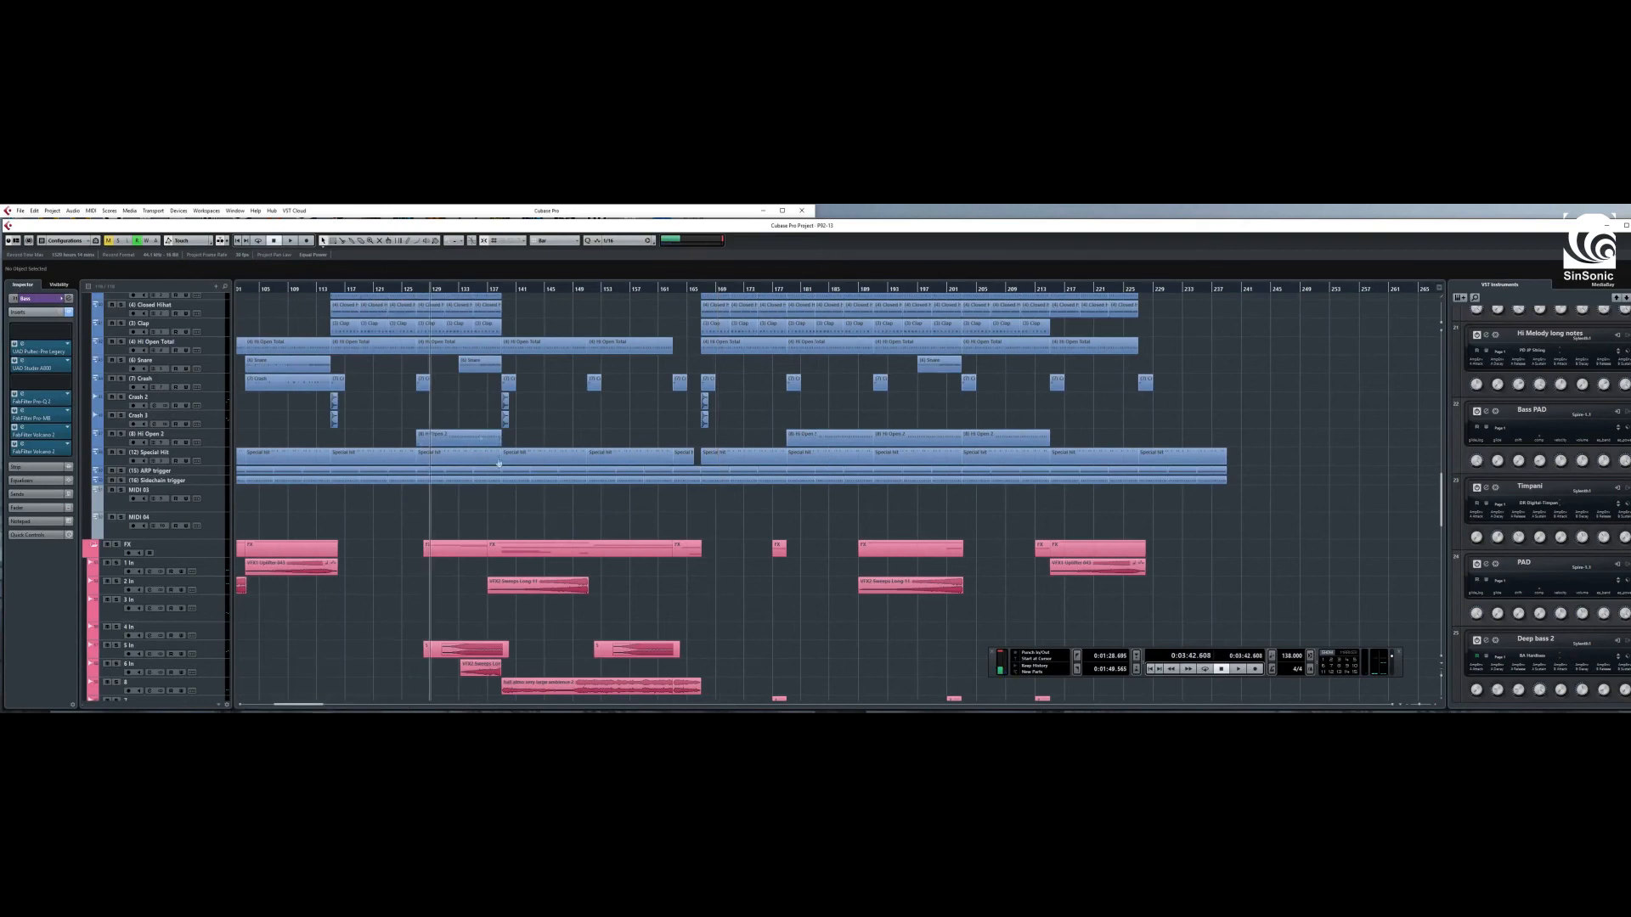
click(446, 289)
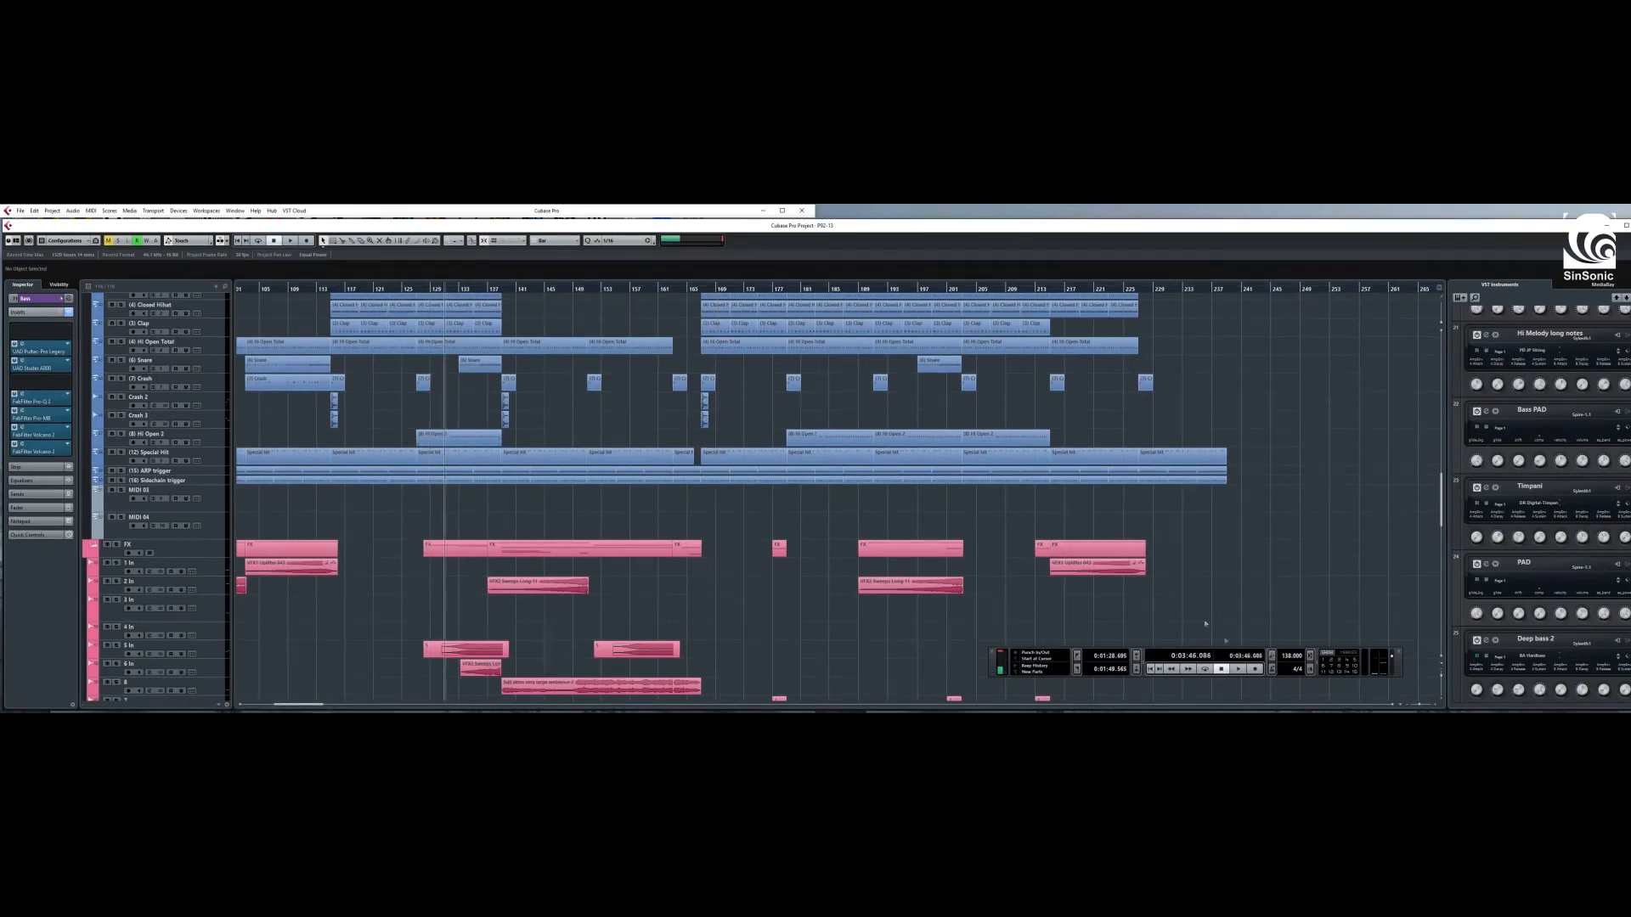
click(1238, 670)
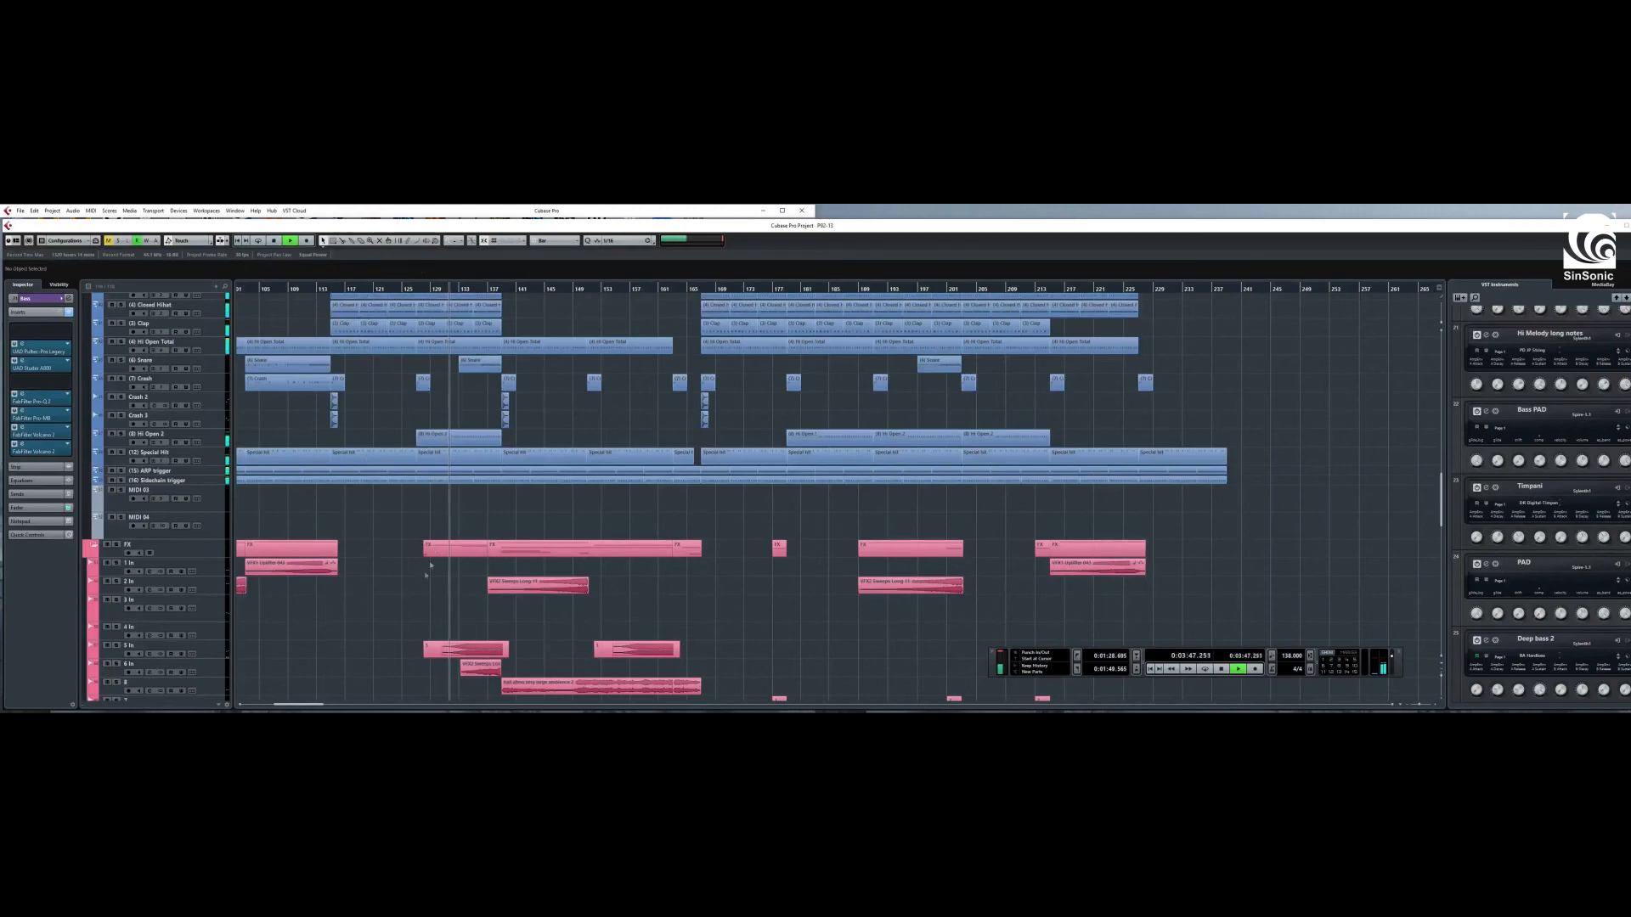
scroll(408, 578, down, 2)
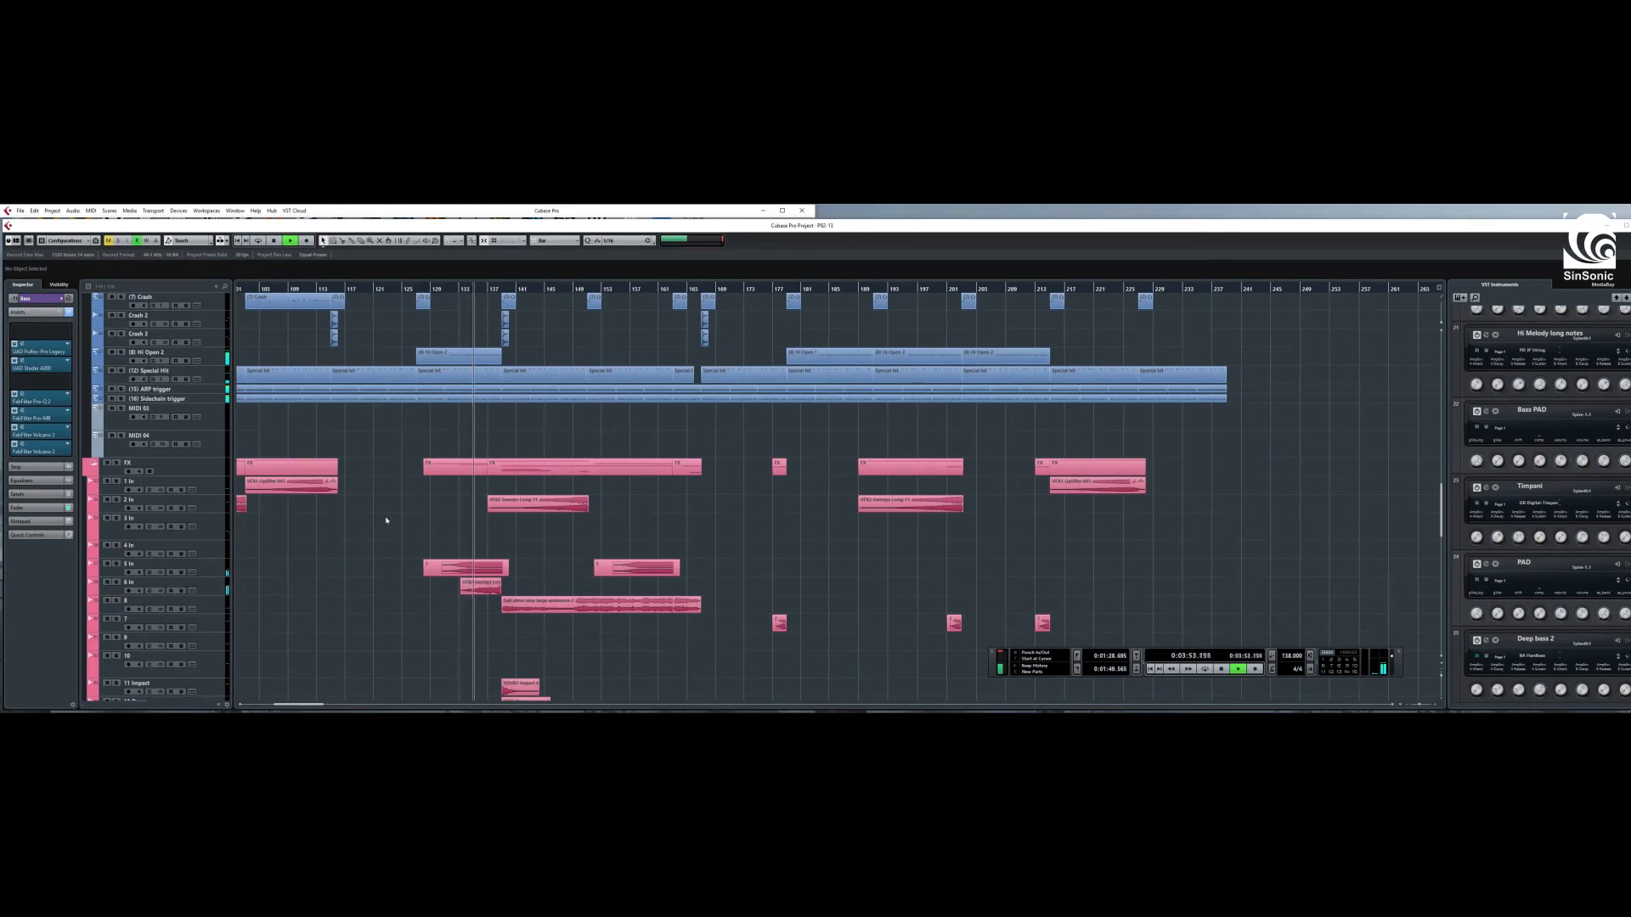
click(1221, 669)
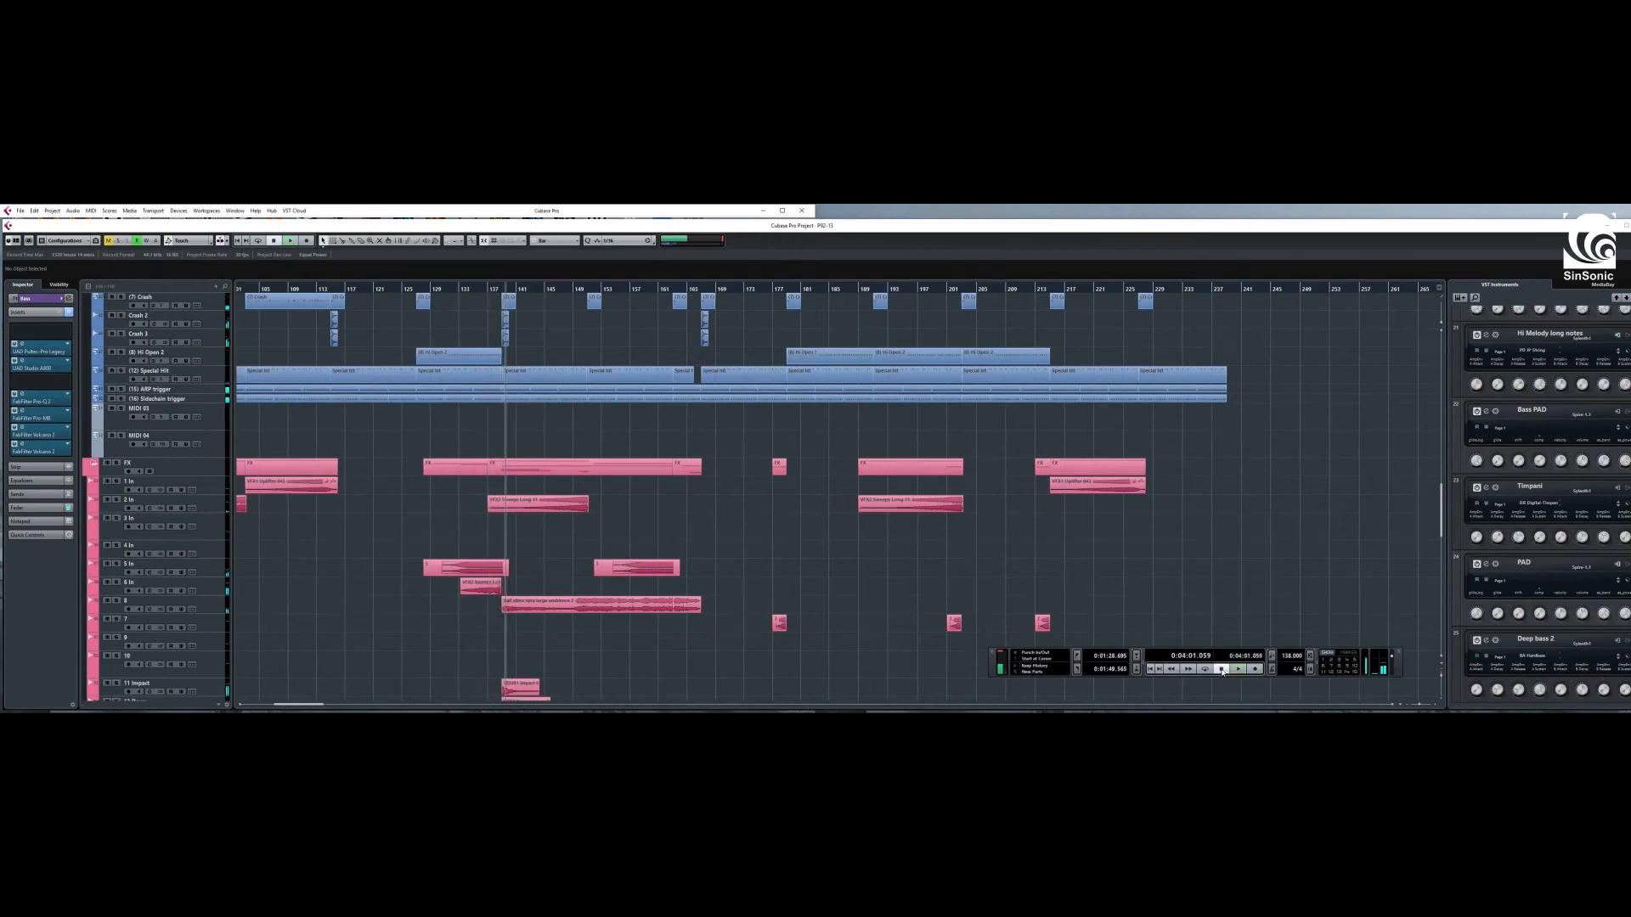
- Solo the Special Hit drum track and move the playback position to about 1:54
scroll(749, 546, up, 3)
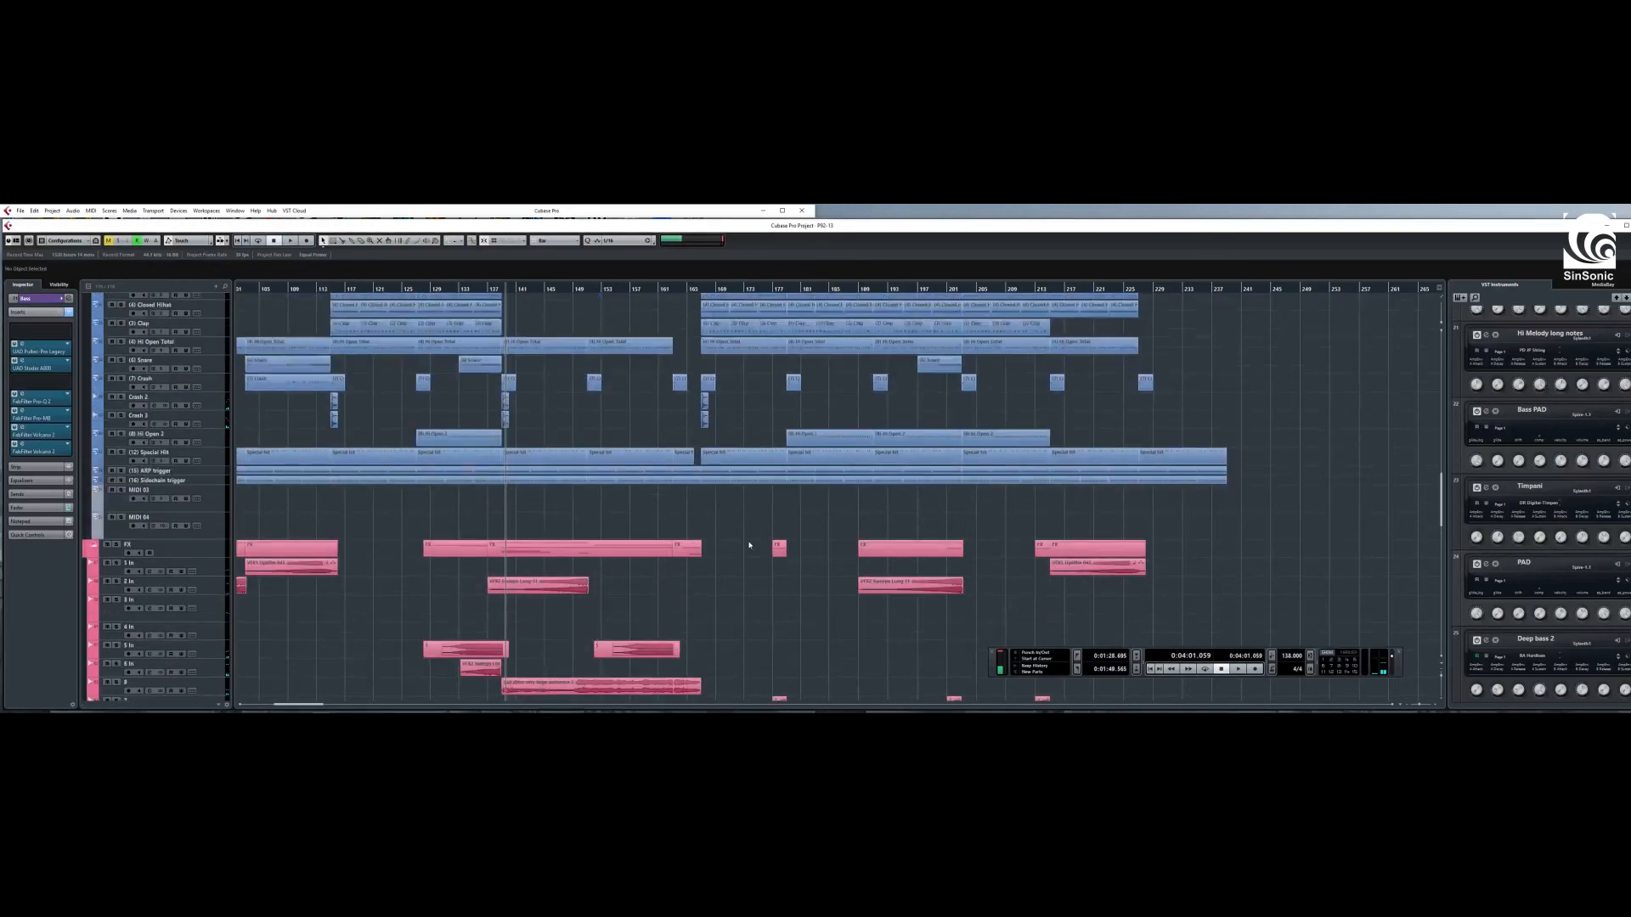
scroll(749, 545, down, 3)
scroll(340, 510, up, 9)
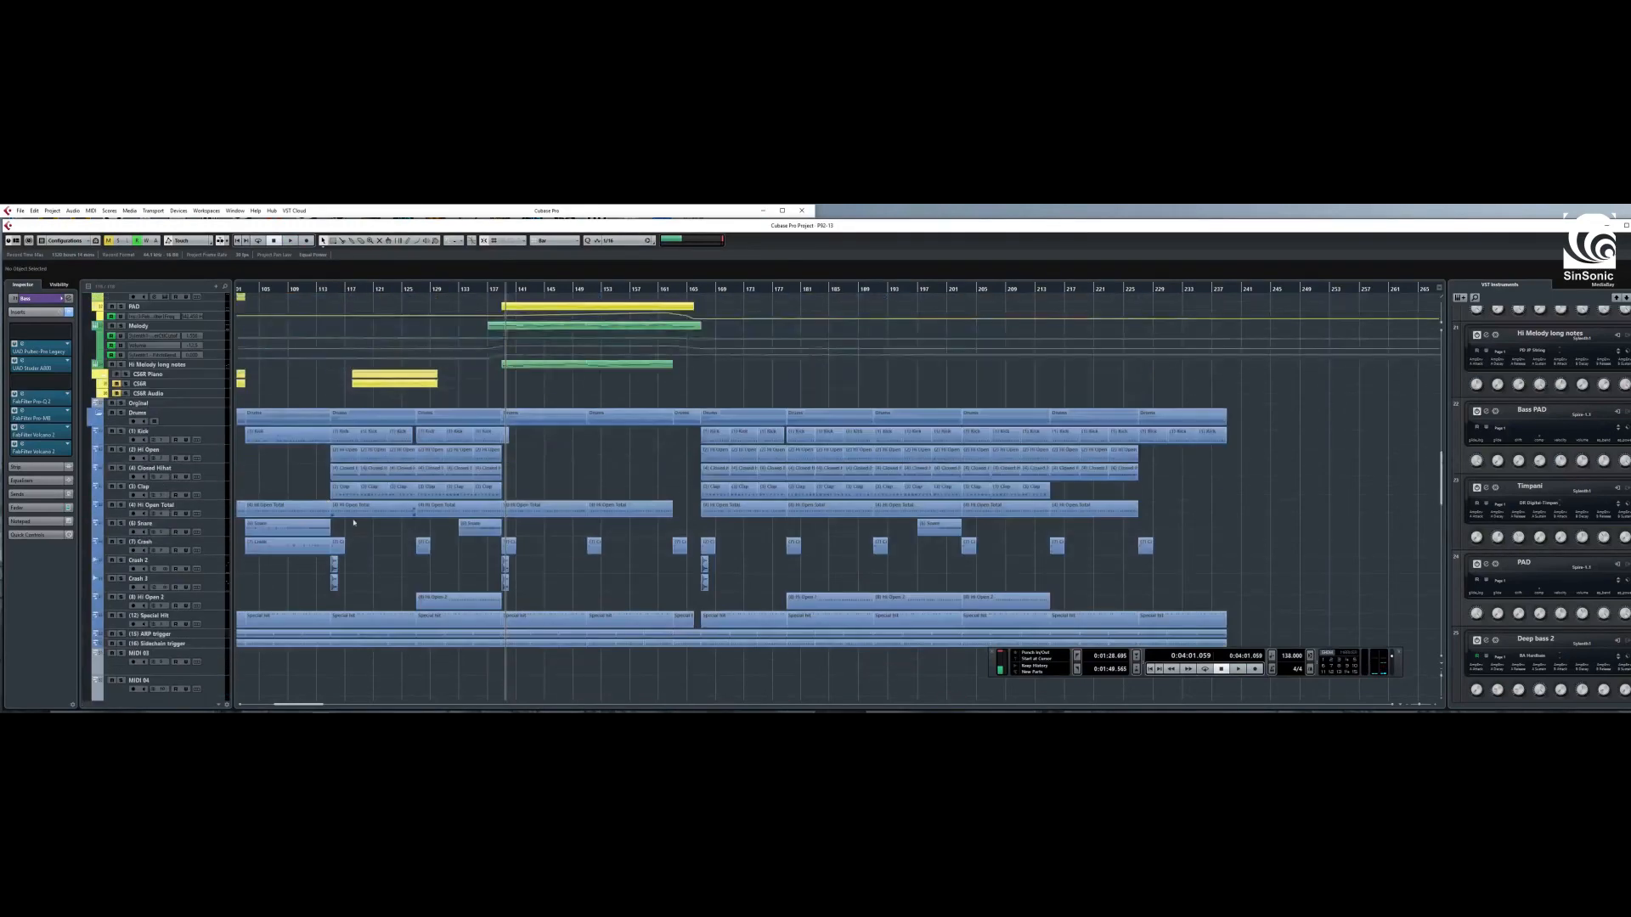
scroll(344, 602, down, 6)
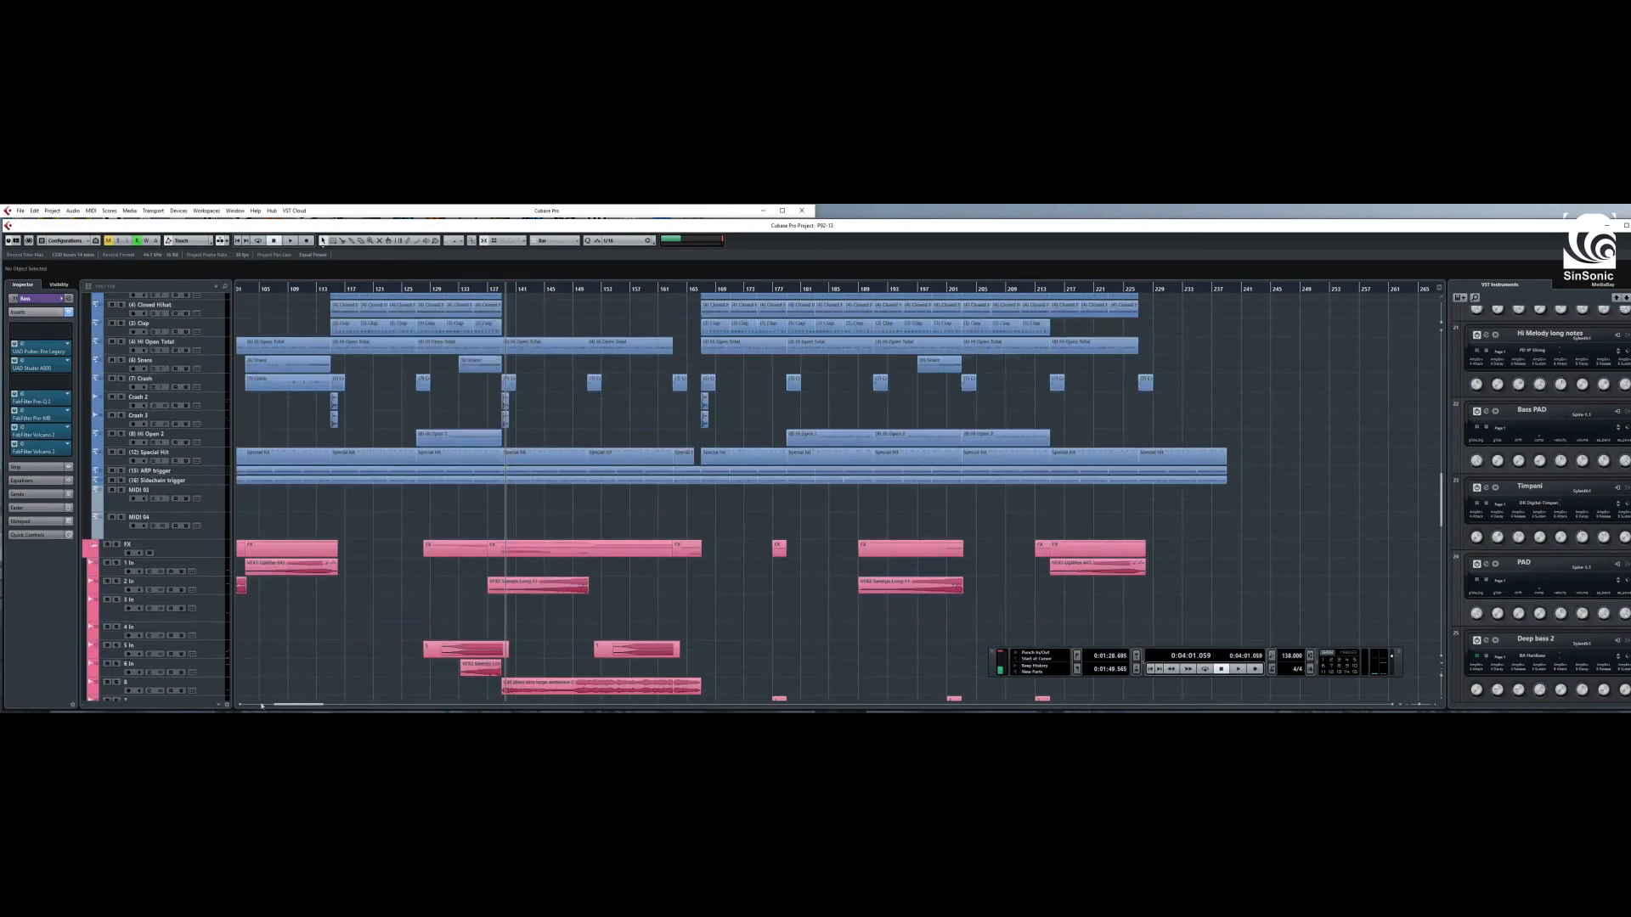
drag(293, 707, 277, 712)
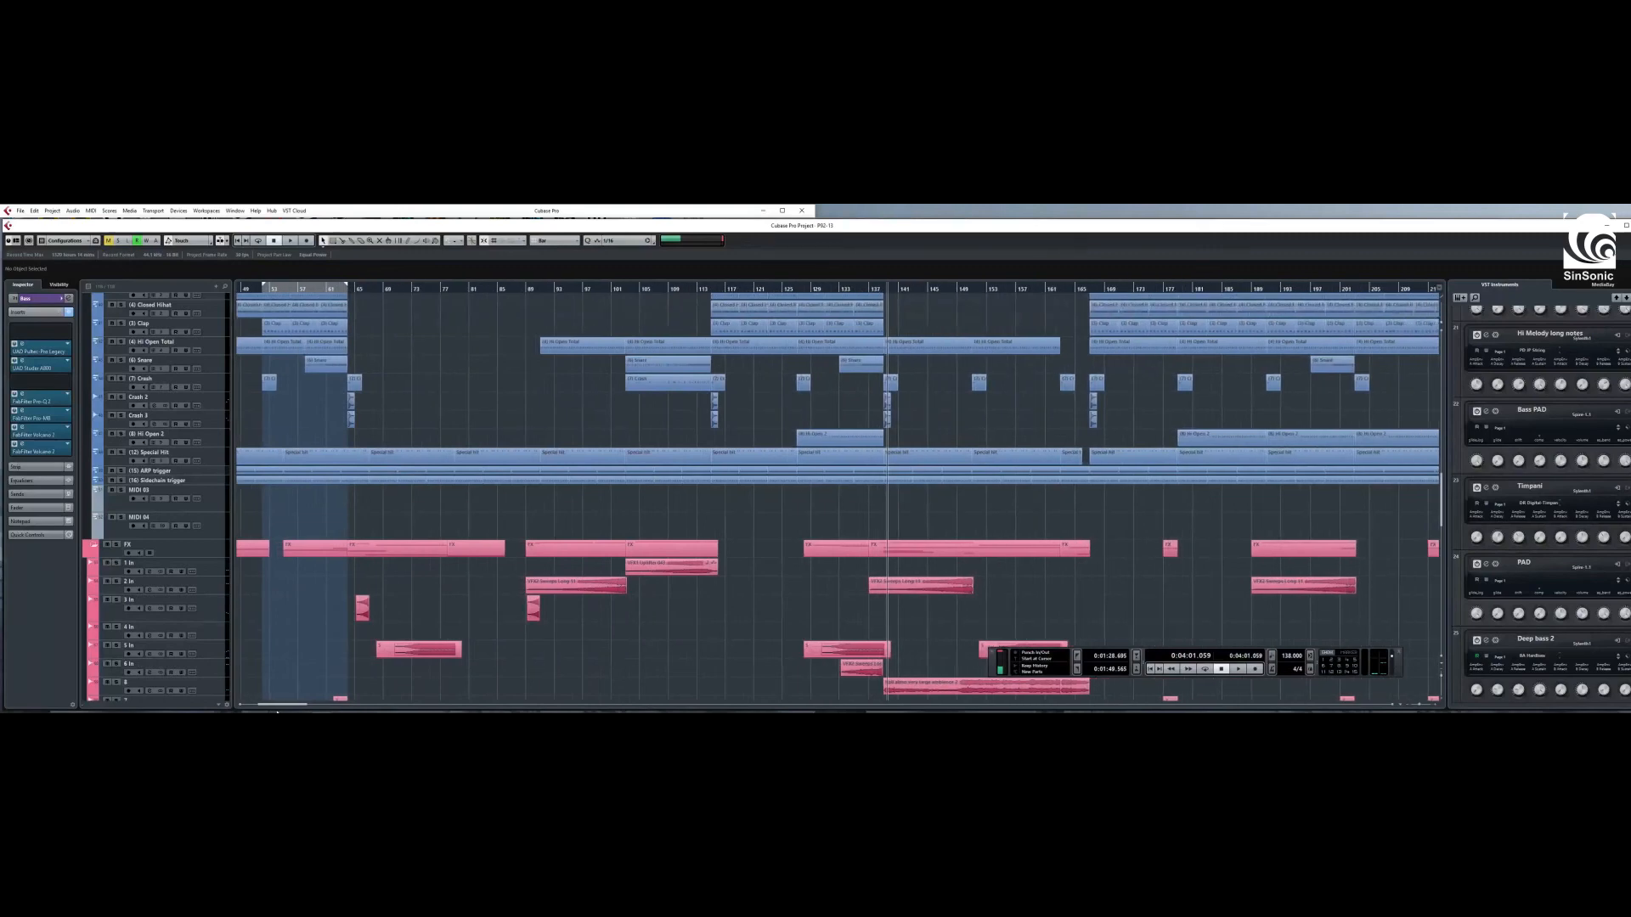
click(216, 461)
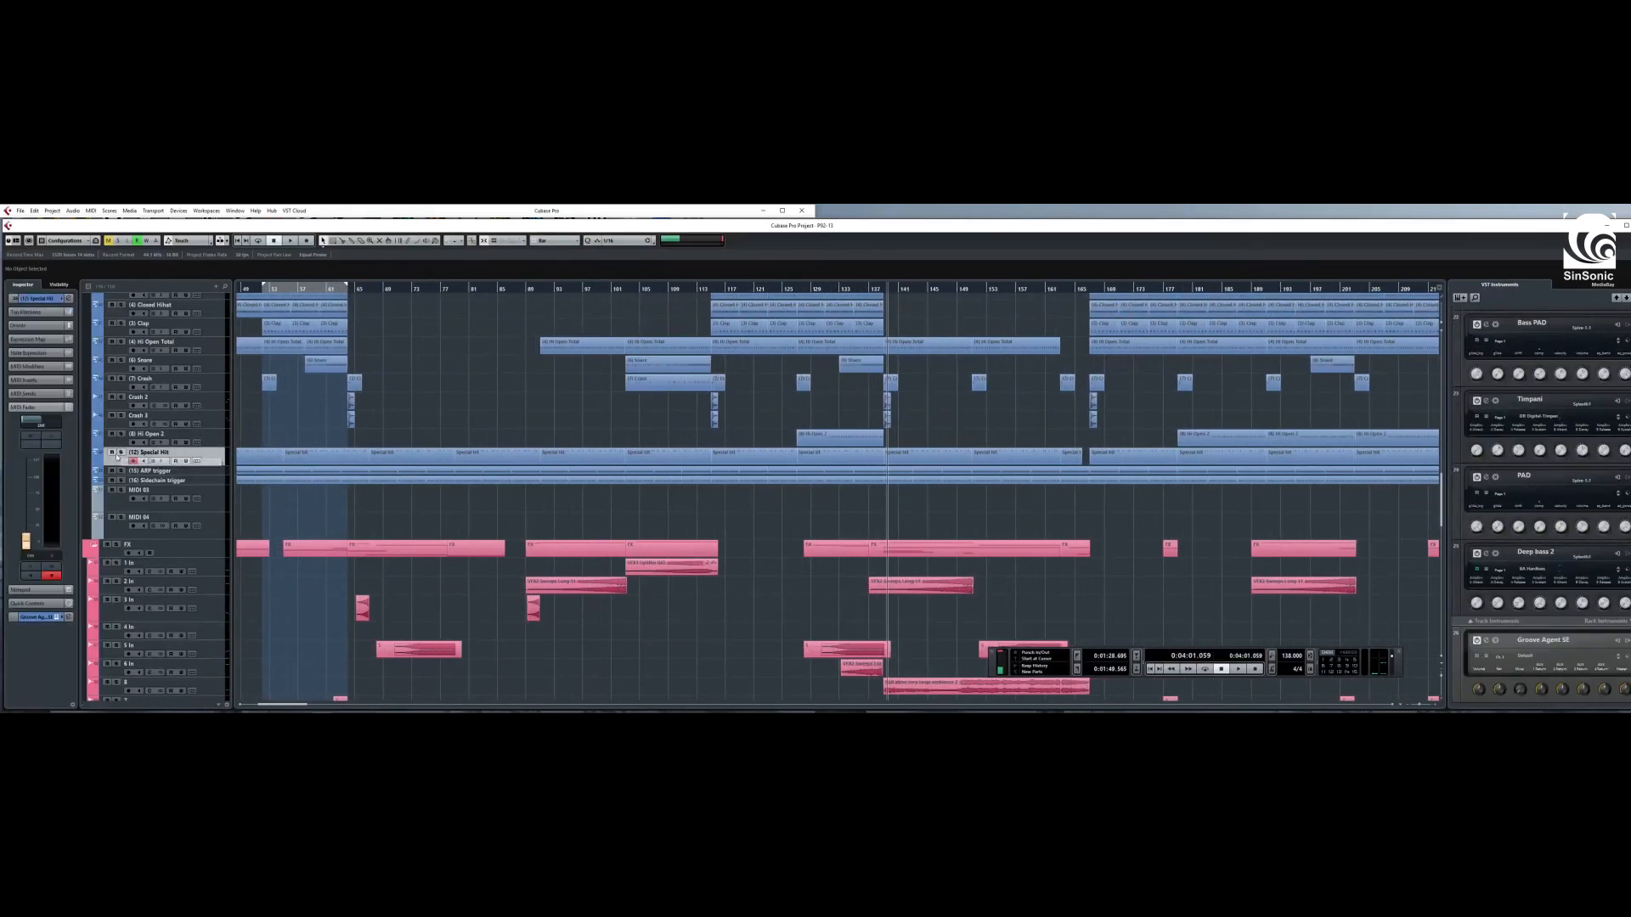
drag(286, 705, 269, 707)
click(121, 453)
click(575, 289)
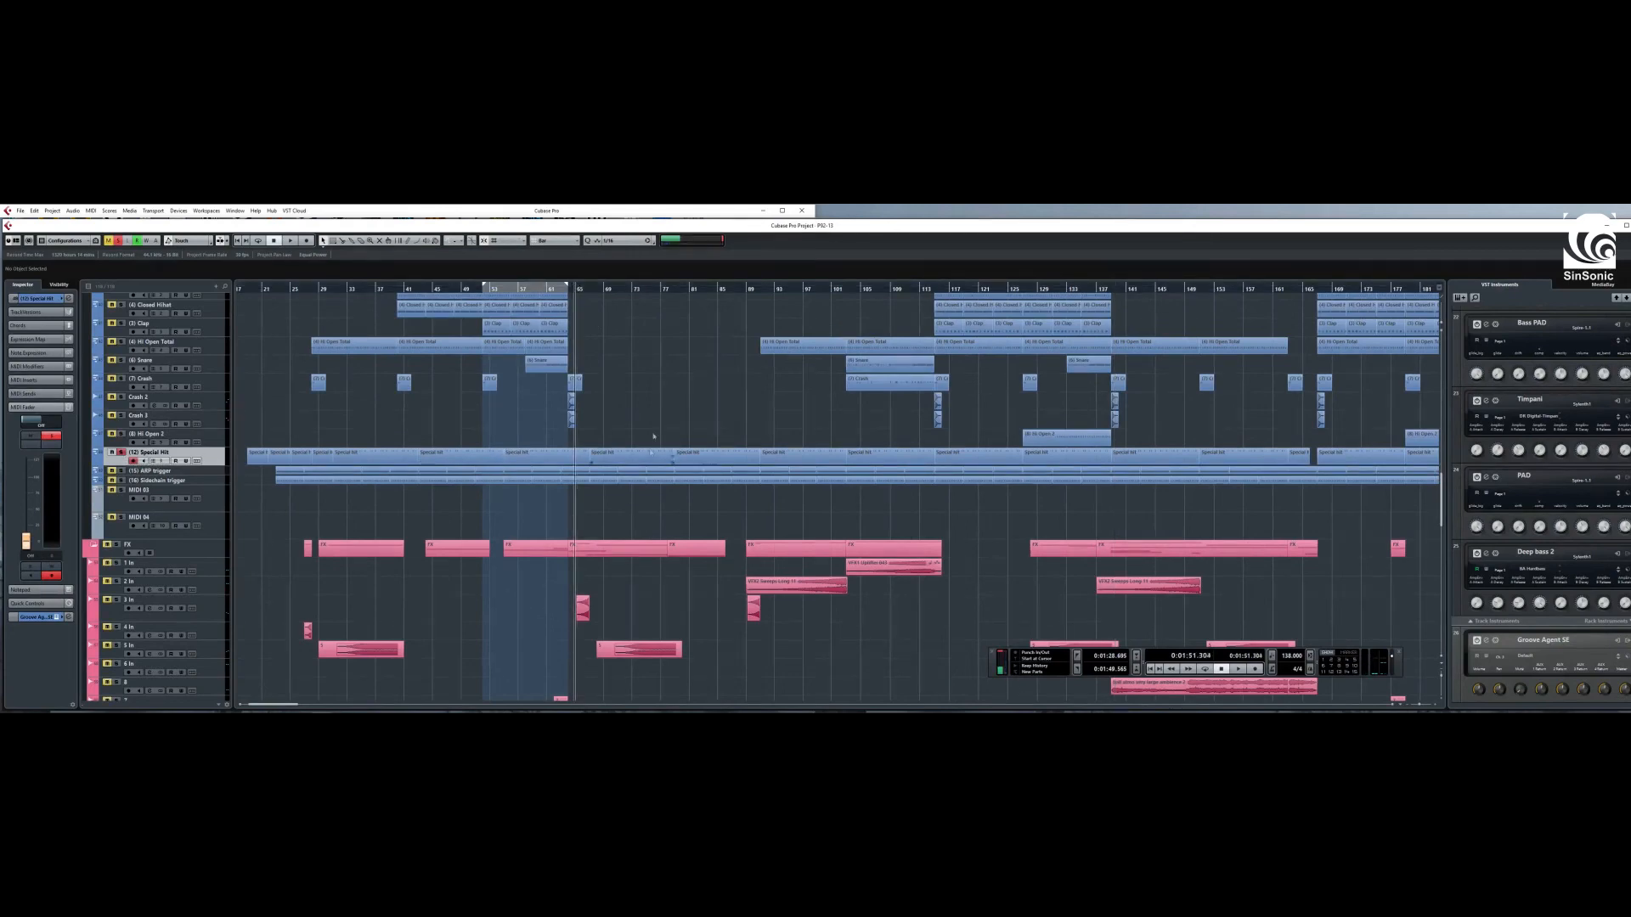
click(590, 288)
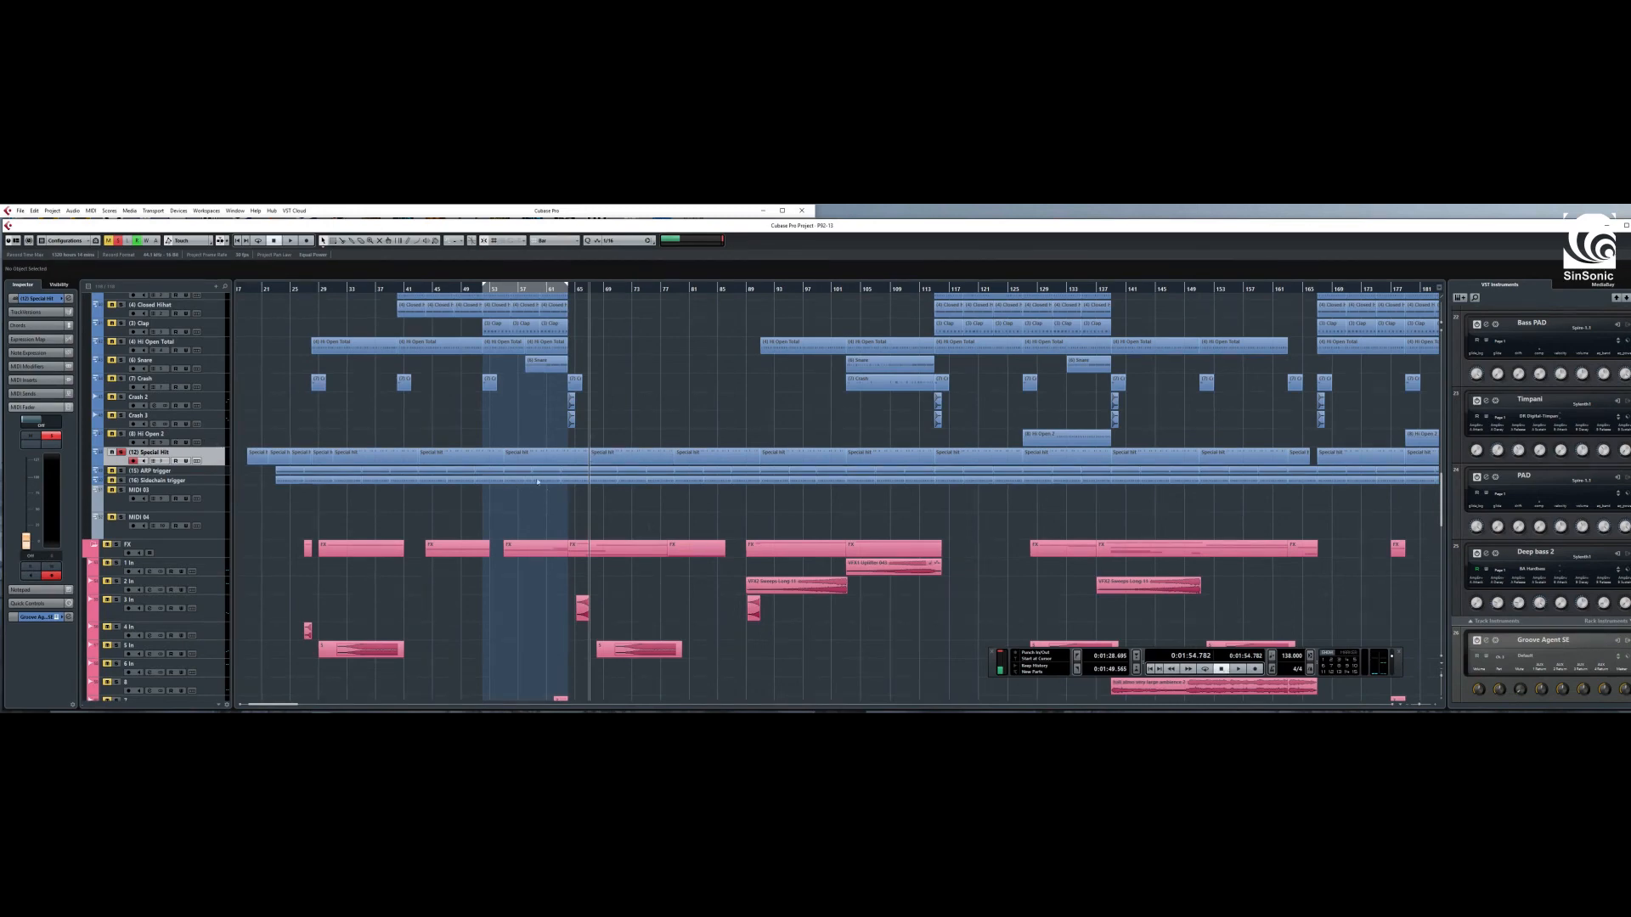
- Look through the instrument, group, drum output and FX channel tracks for what shapes the Special Hit sound
scroll(528, 467, down, 15)
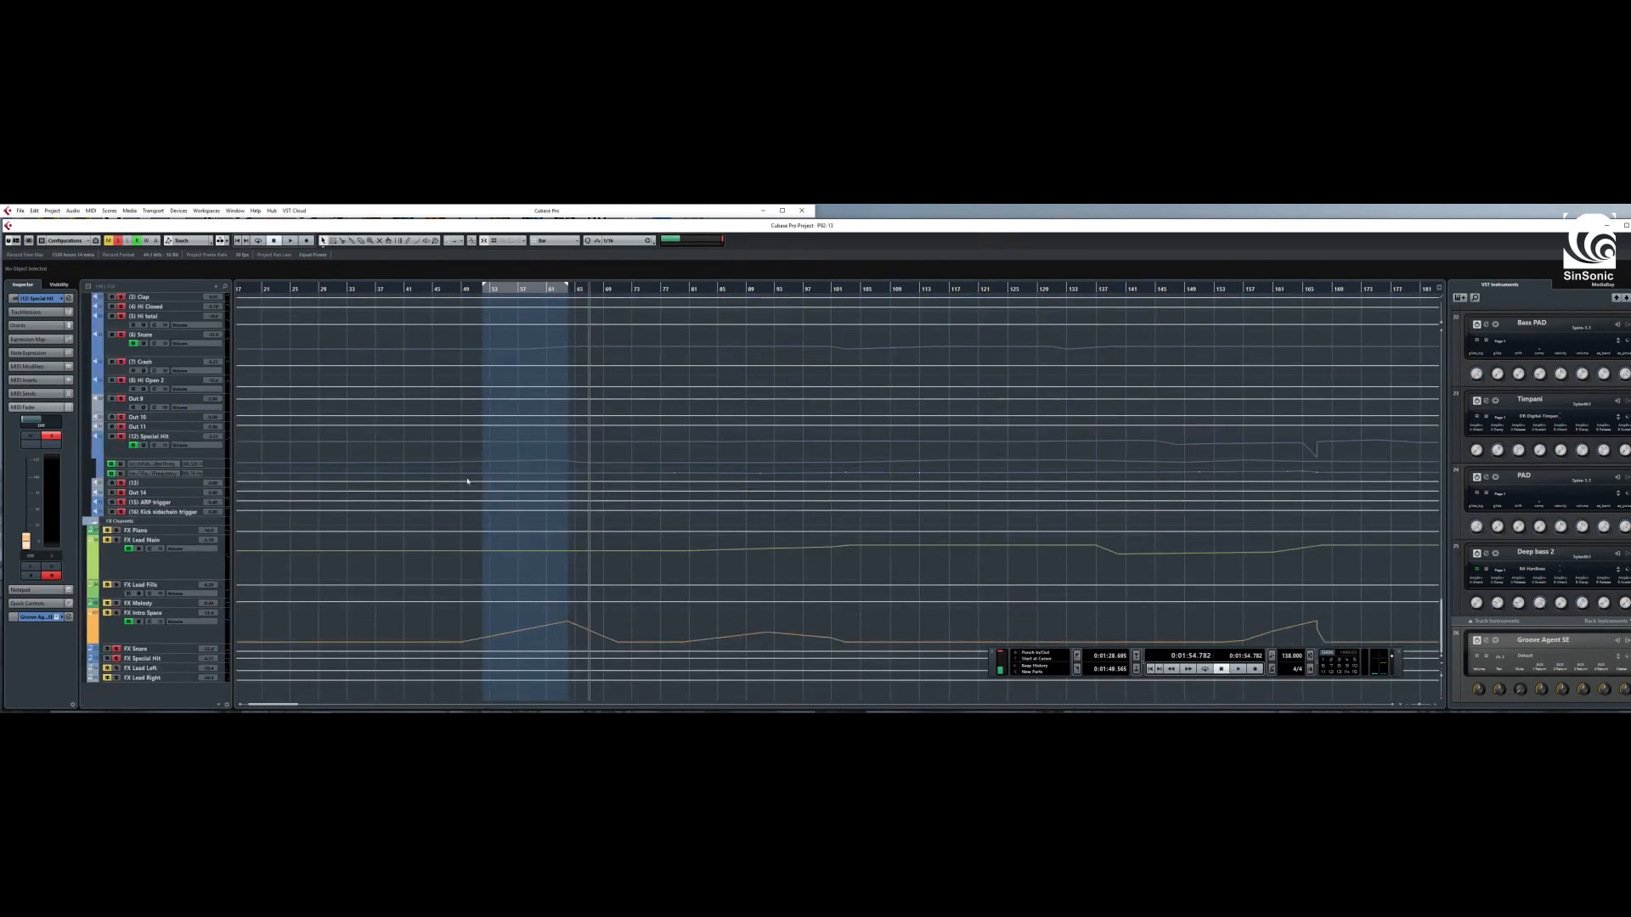
scroll(467, 481, up, 20)
scroll(452, 487, down, 15)
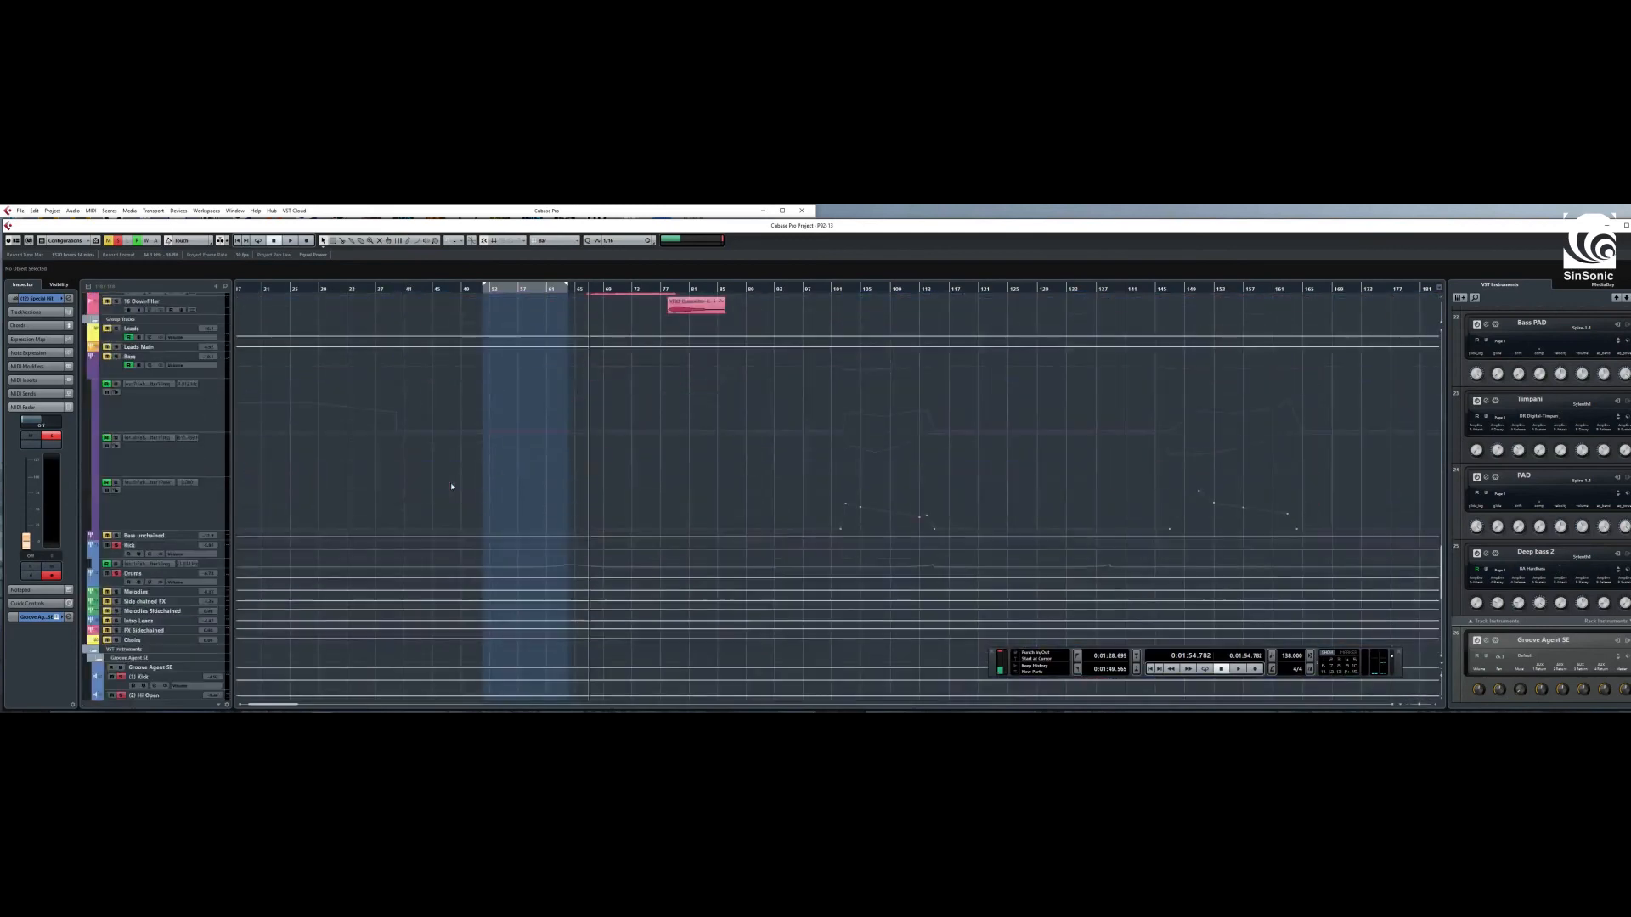
scroll(459, 489, down, 3)
scroll(460, 489, down, 12)
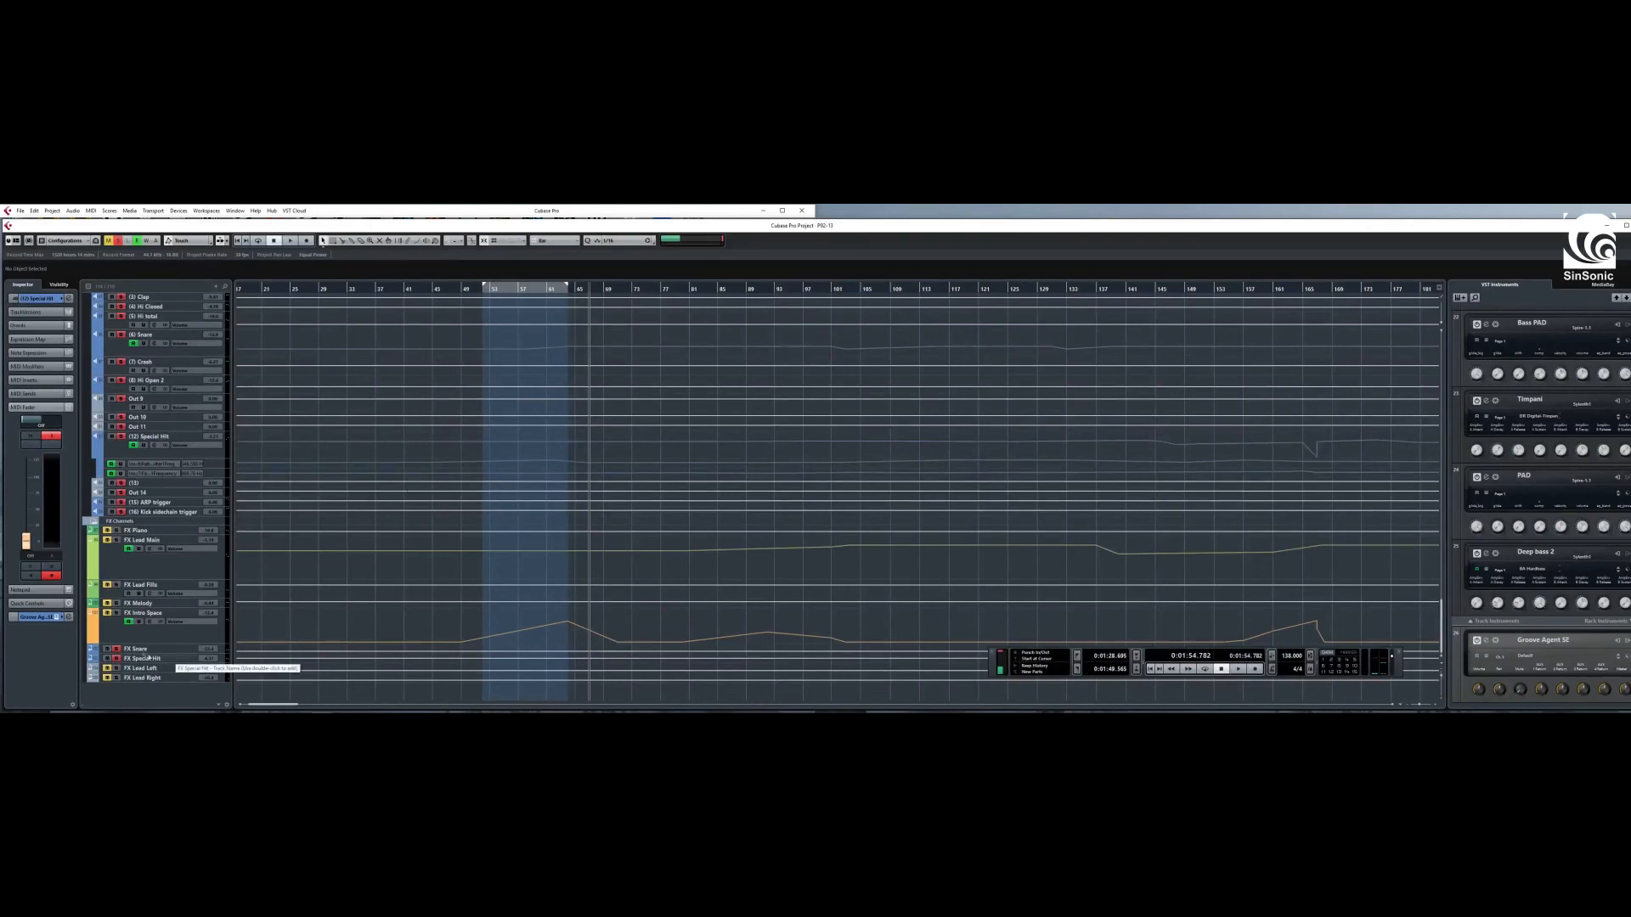
scroll(401, 576, up, 15)
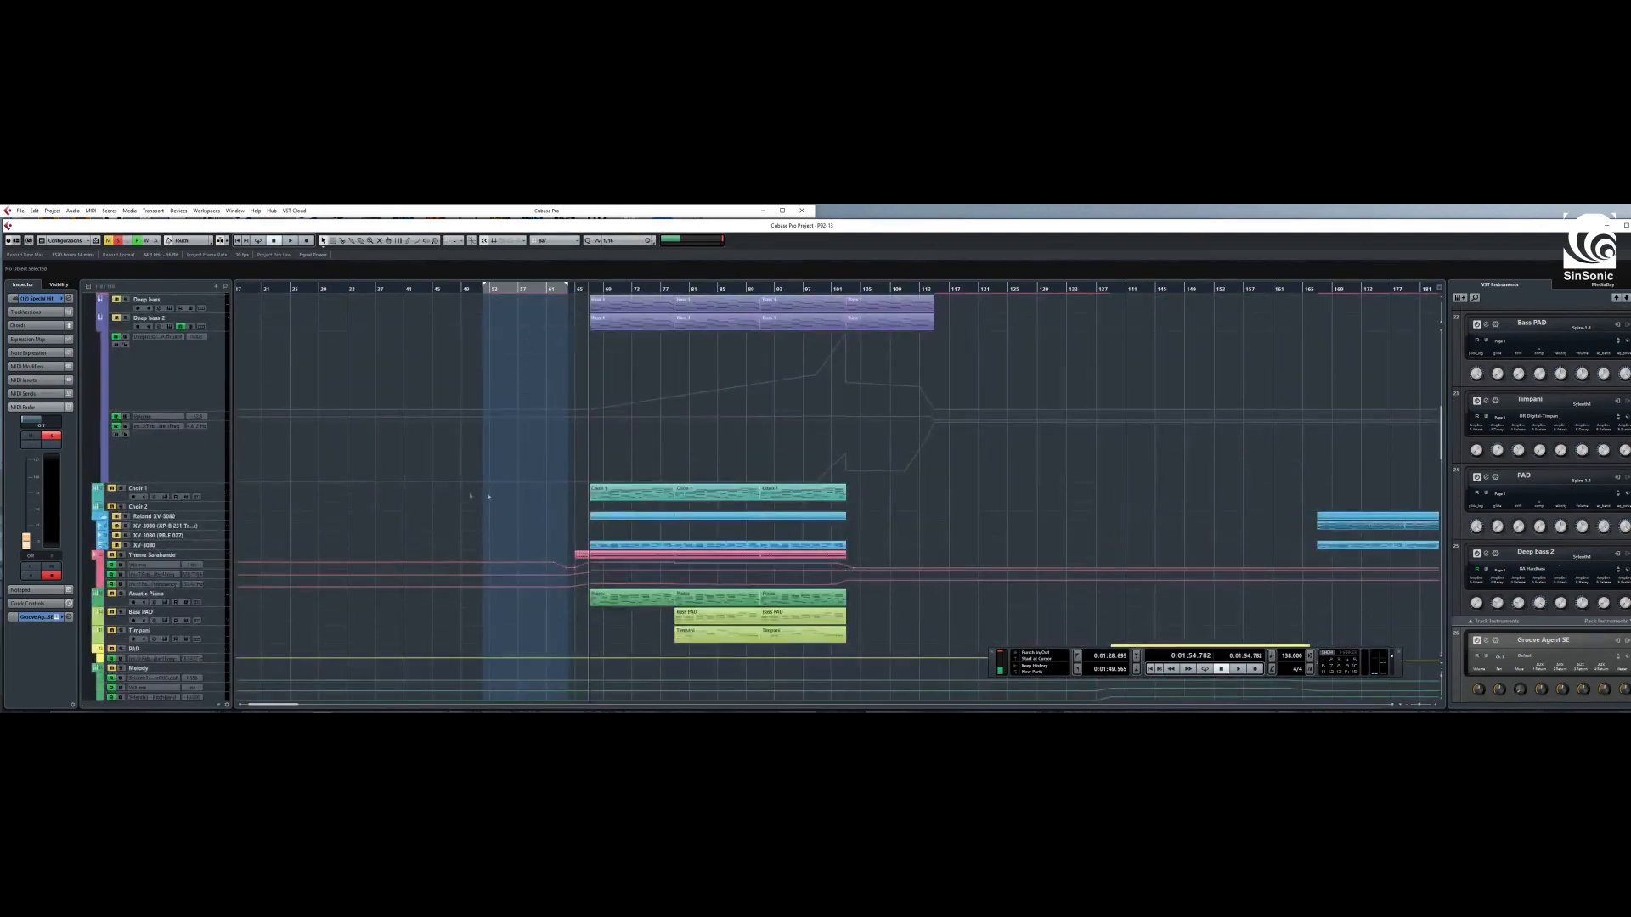
scroll(450, 502, up, 4)
scroll(447, 505, down, 4)
scroll(419, 496, down, 3)
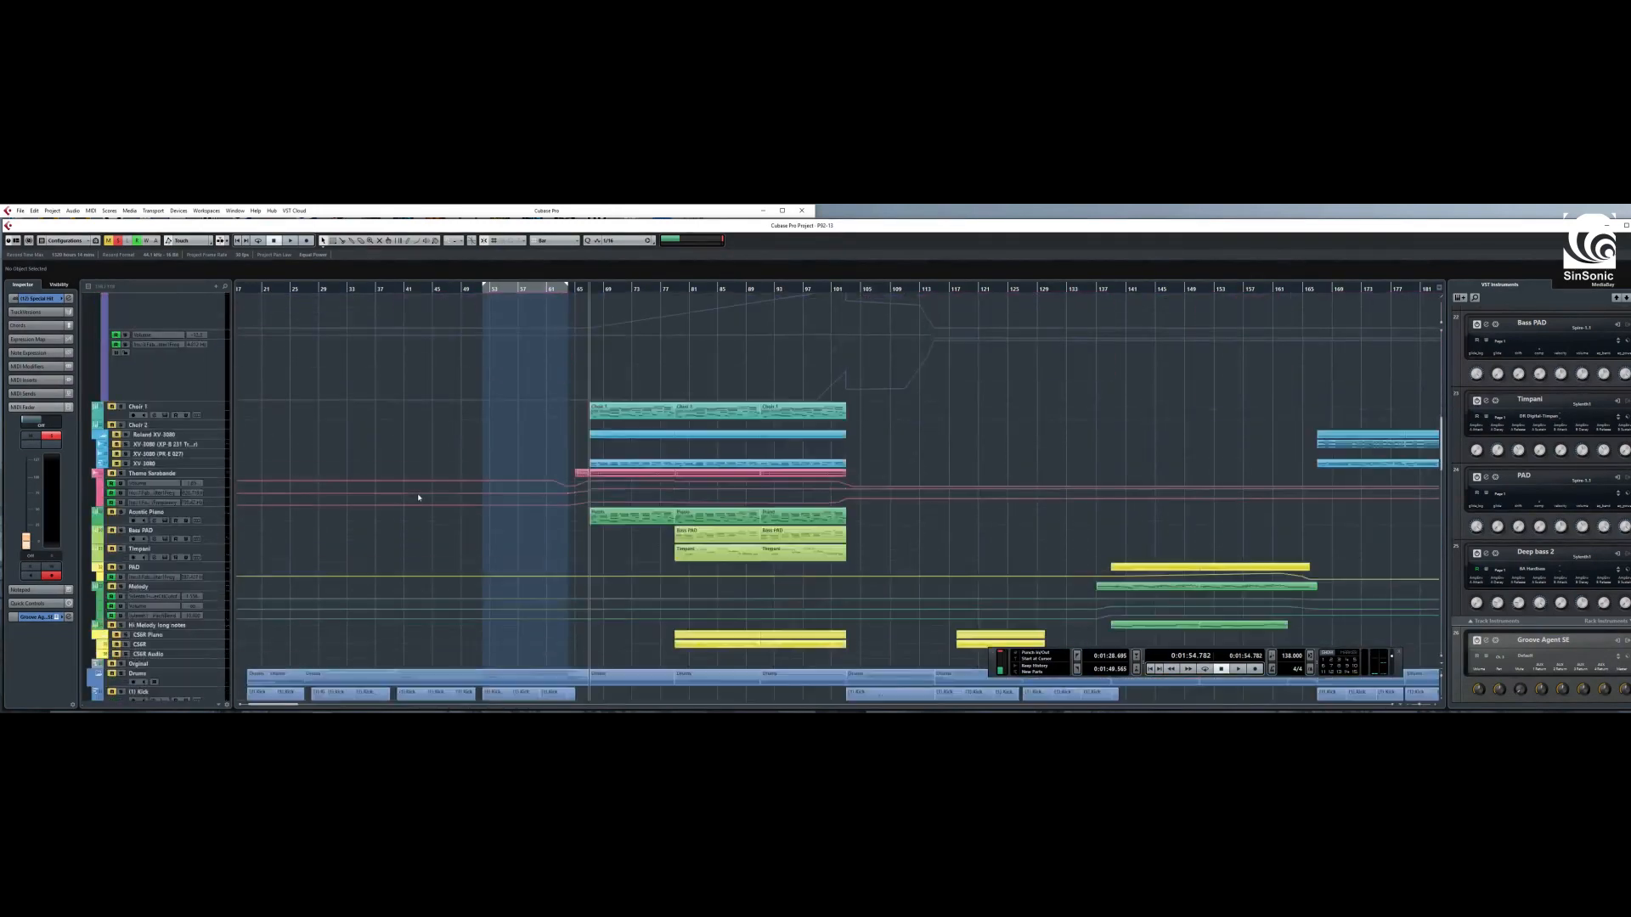
scroll(419, 498, down, 9)
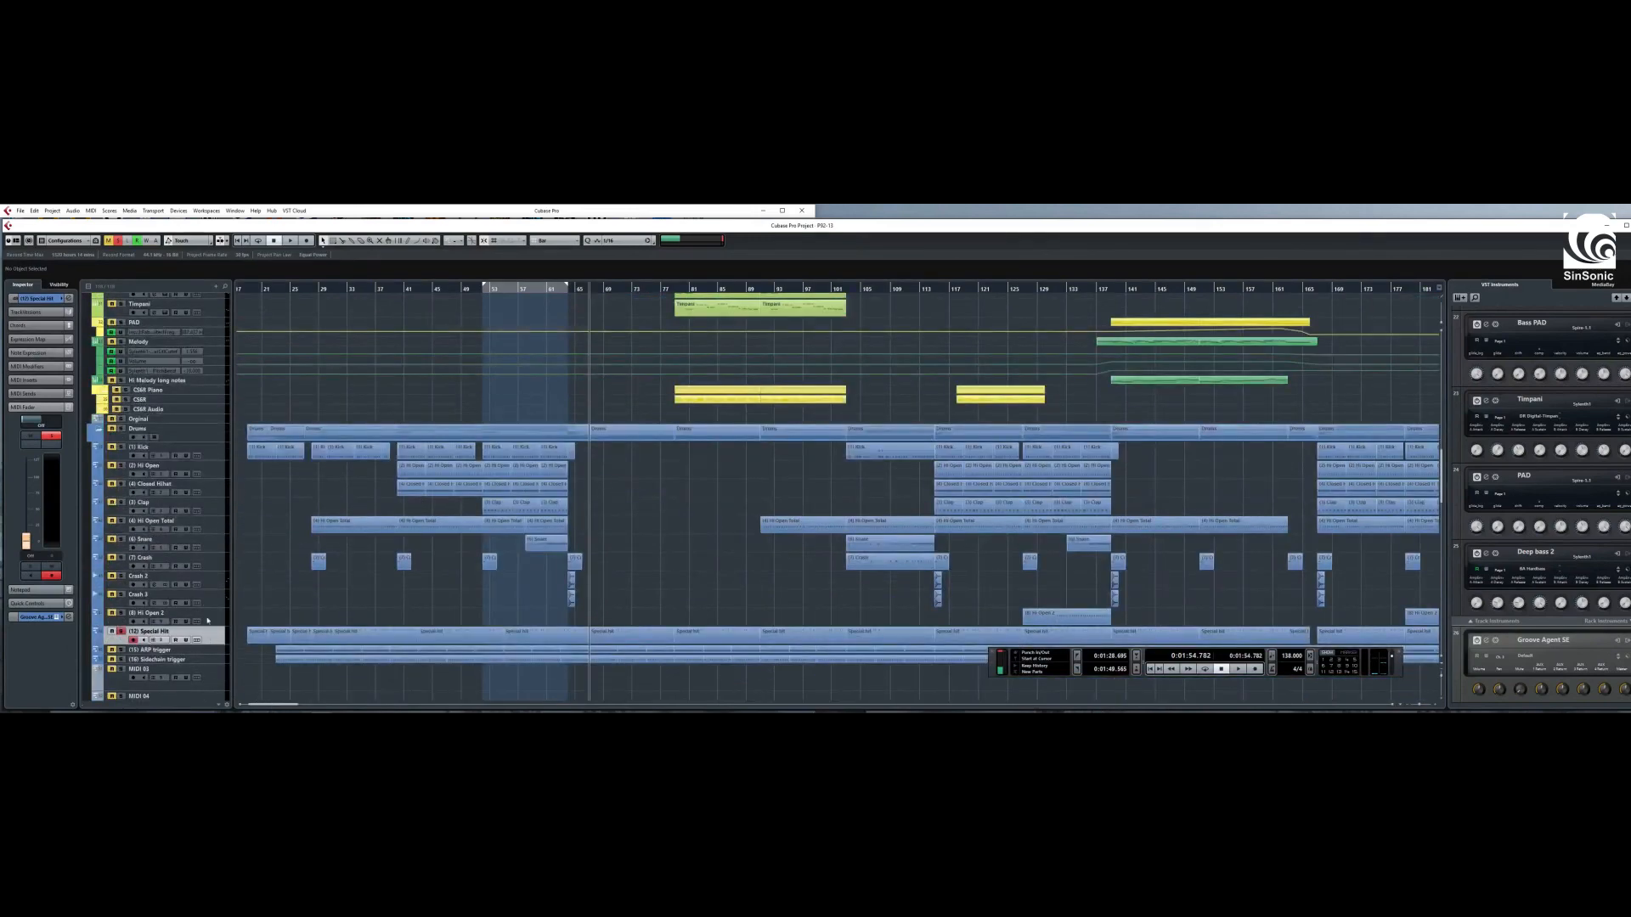
- Select the Special Hit output channel of Groove Agent SE and enlarge its two plug-in automation lanes
click(215, 618)
click(213, 638)
scroll(530, 558, down, 2)
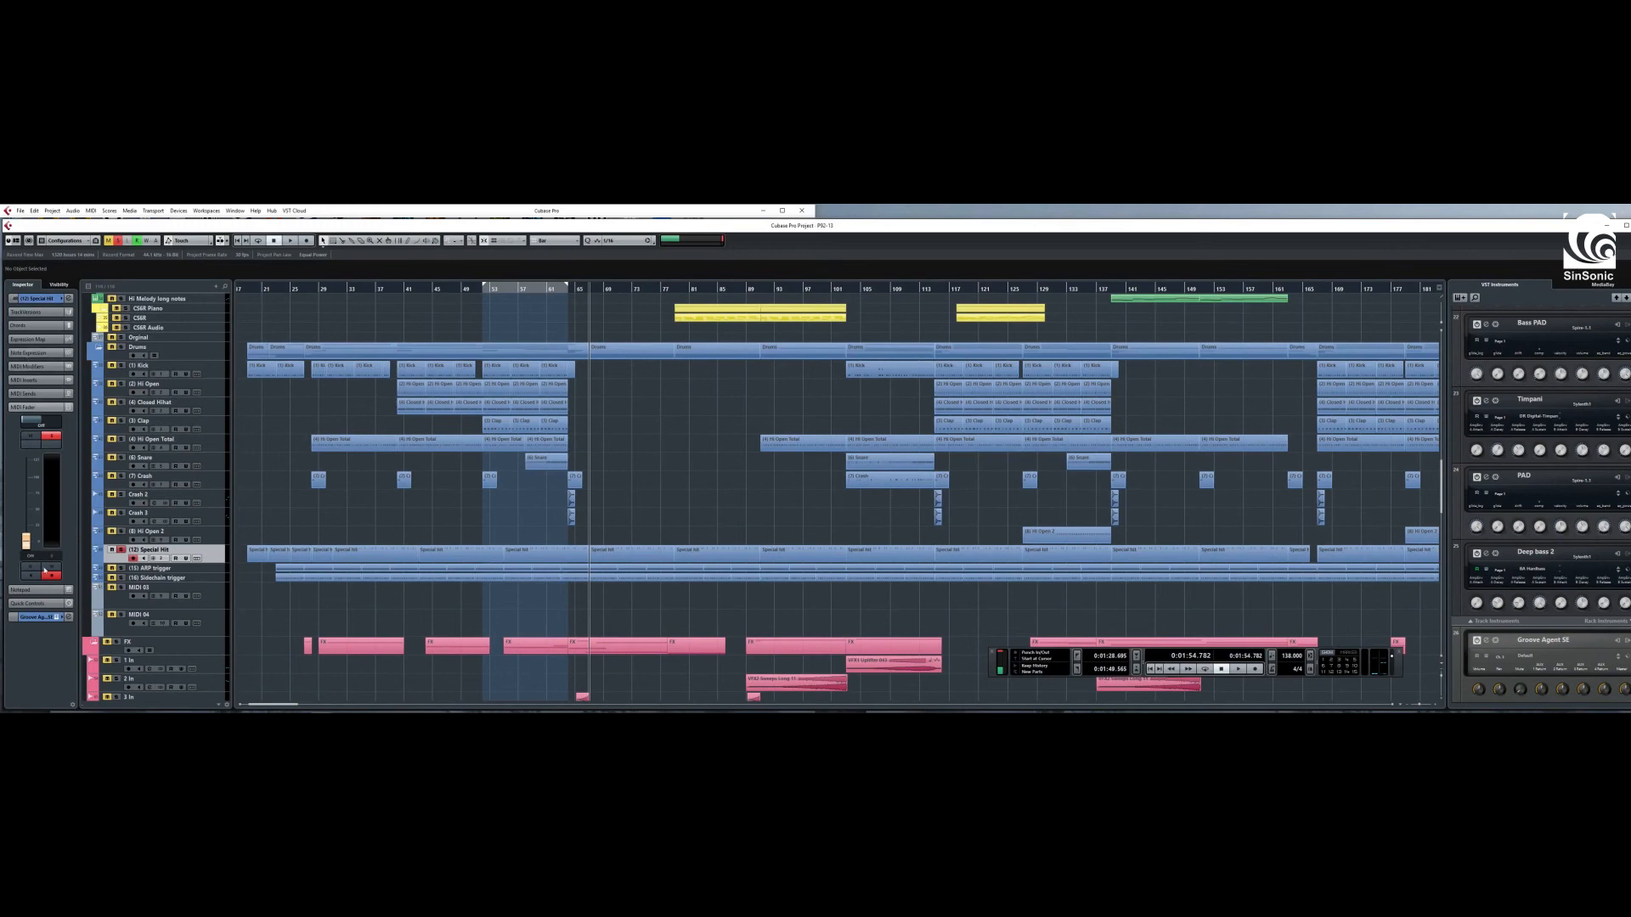
scroll(435, 558, down, 10)
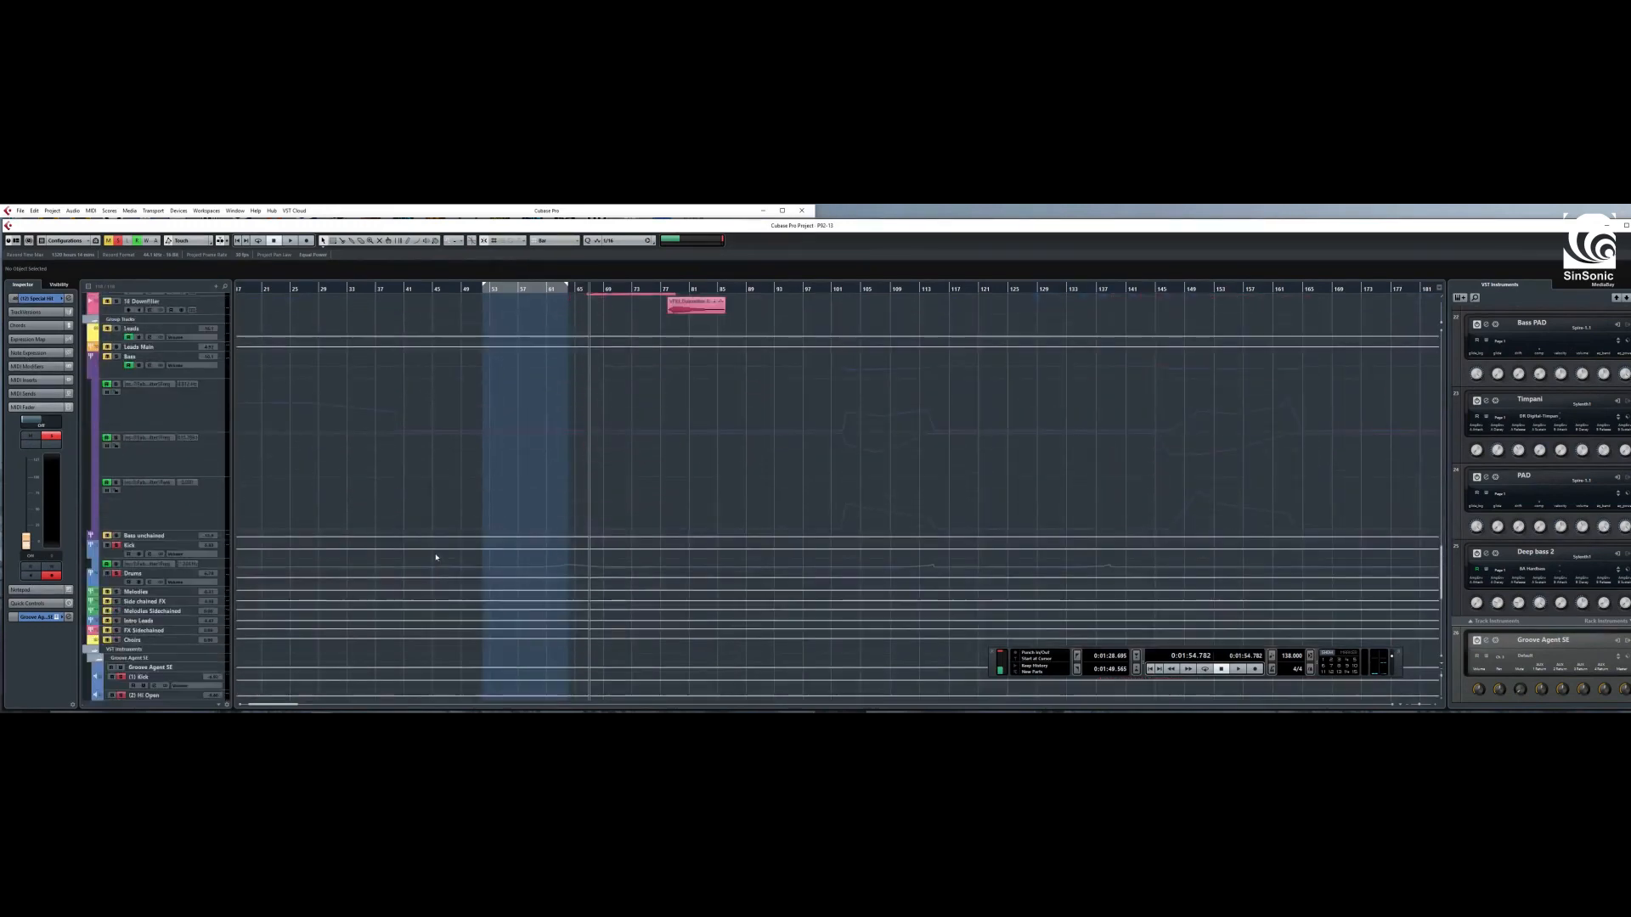
scroll(435, 557, down, 8)
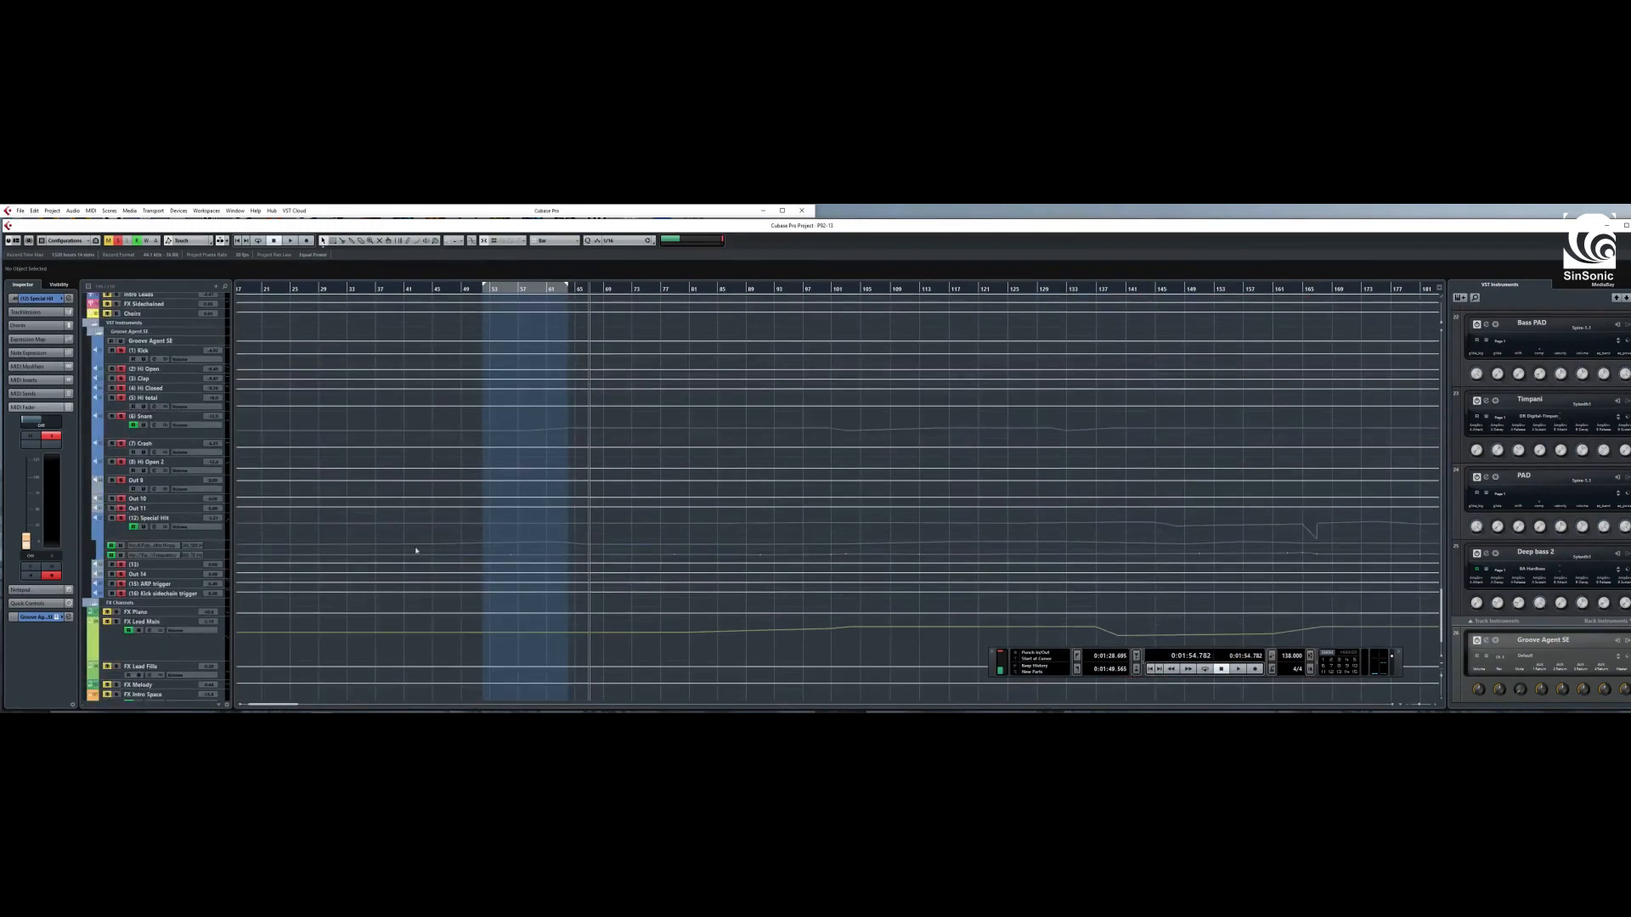
click(219, 539)
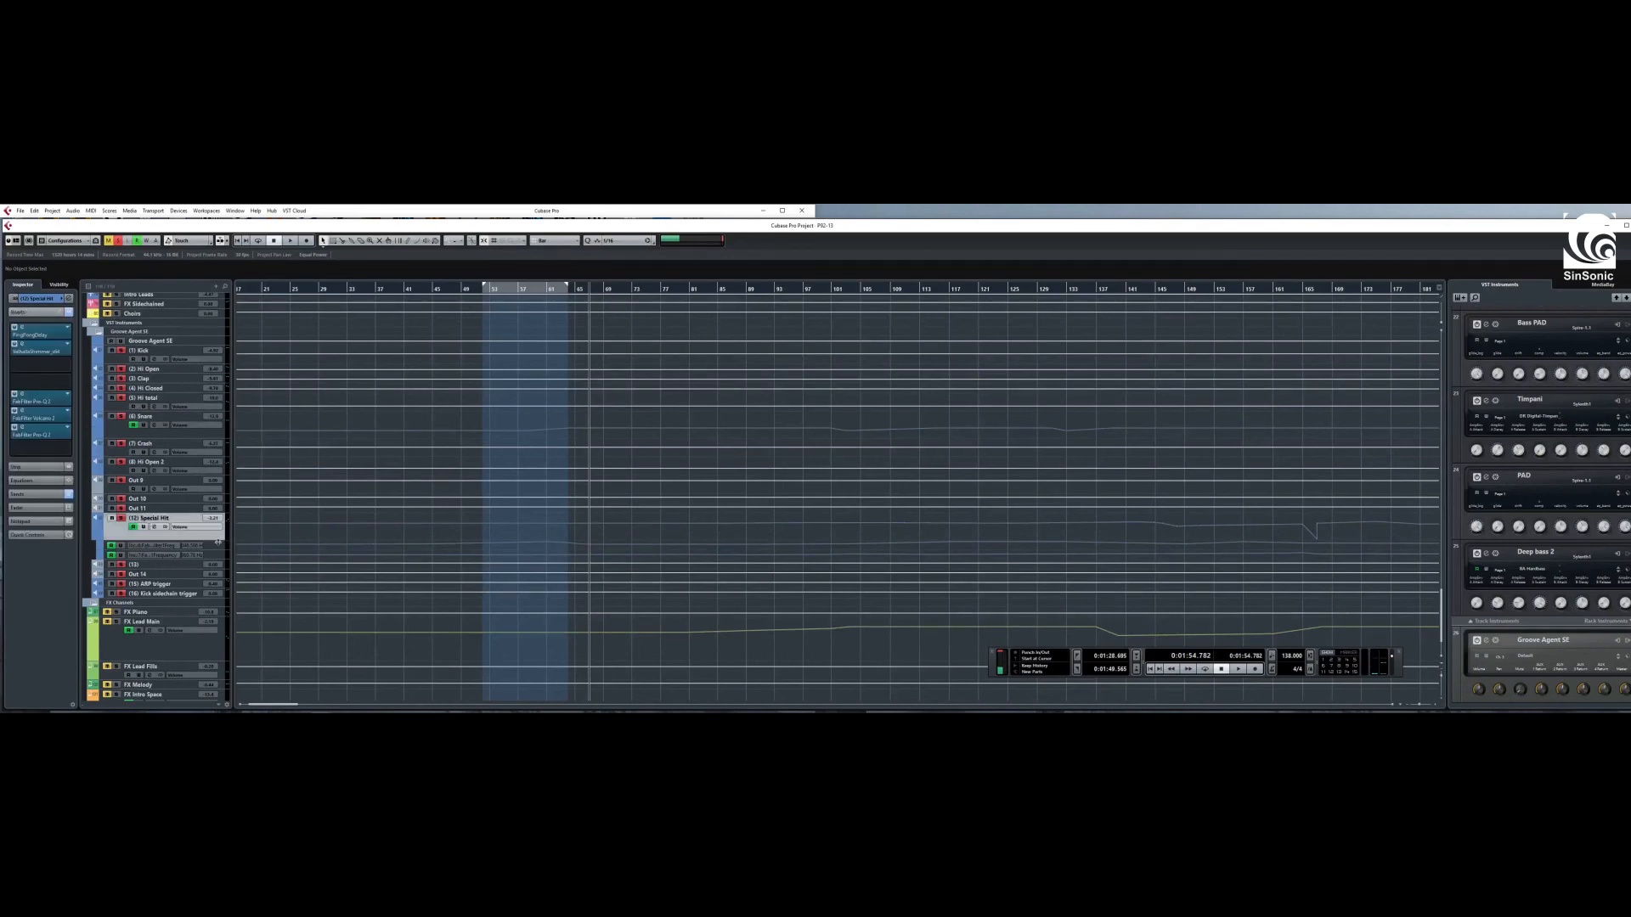
drag(218, 550, 221, 599)
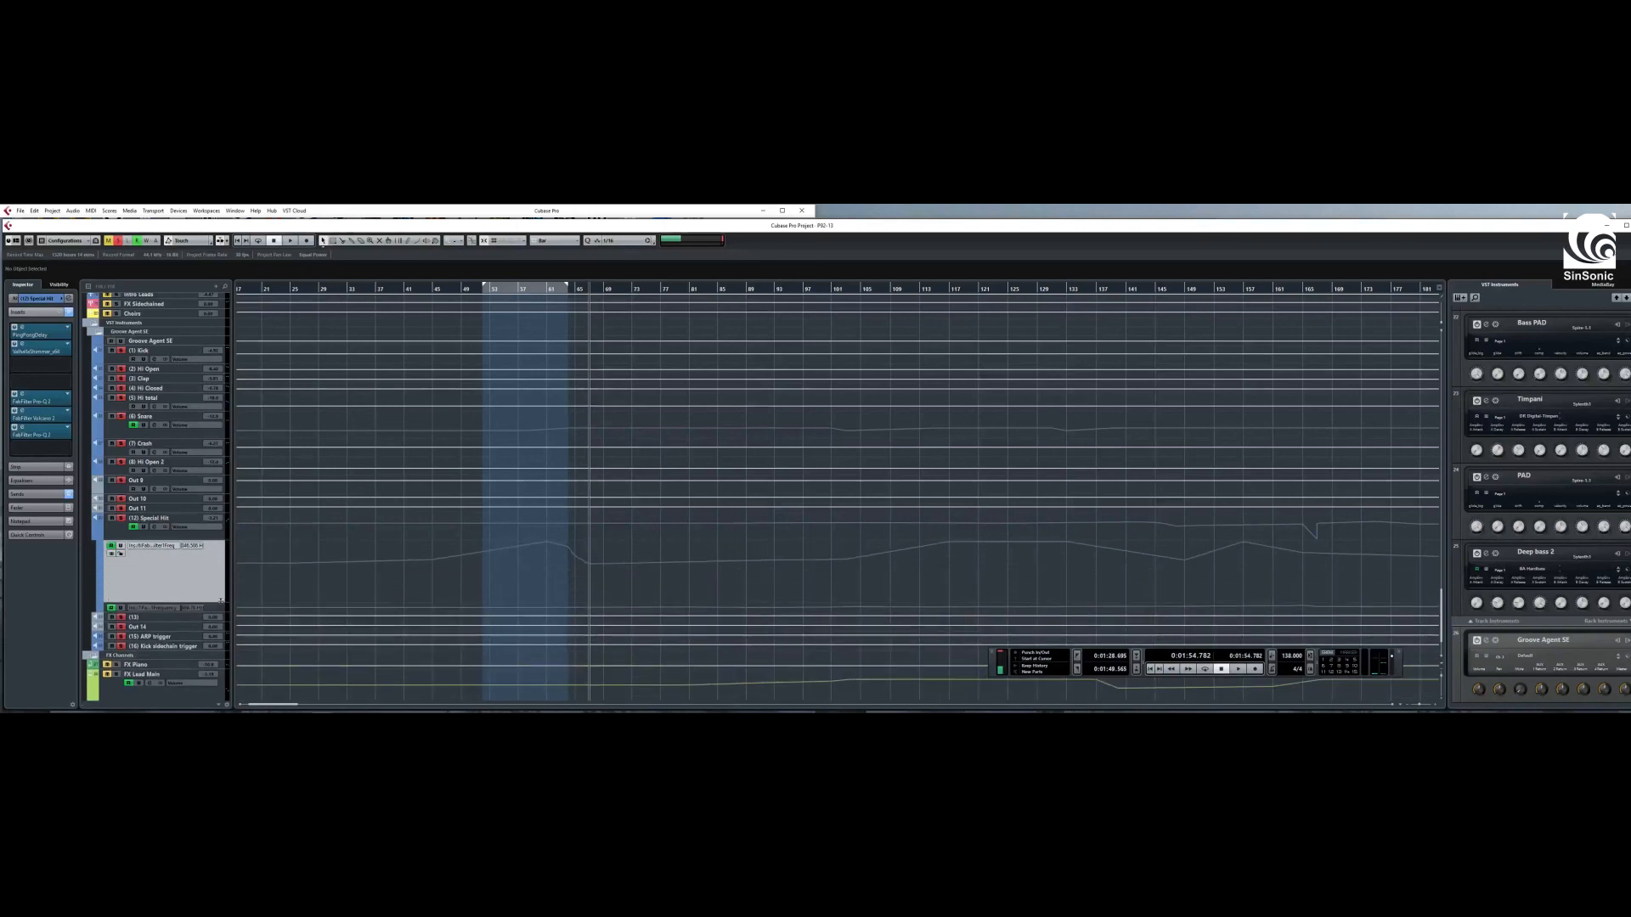
drag(221, 612, 221, 684)
scroll(541, 545, down, 3)
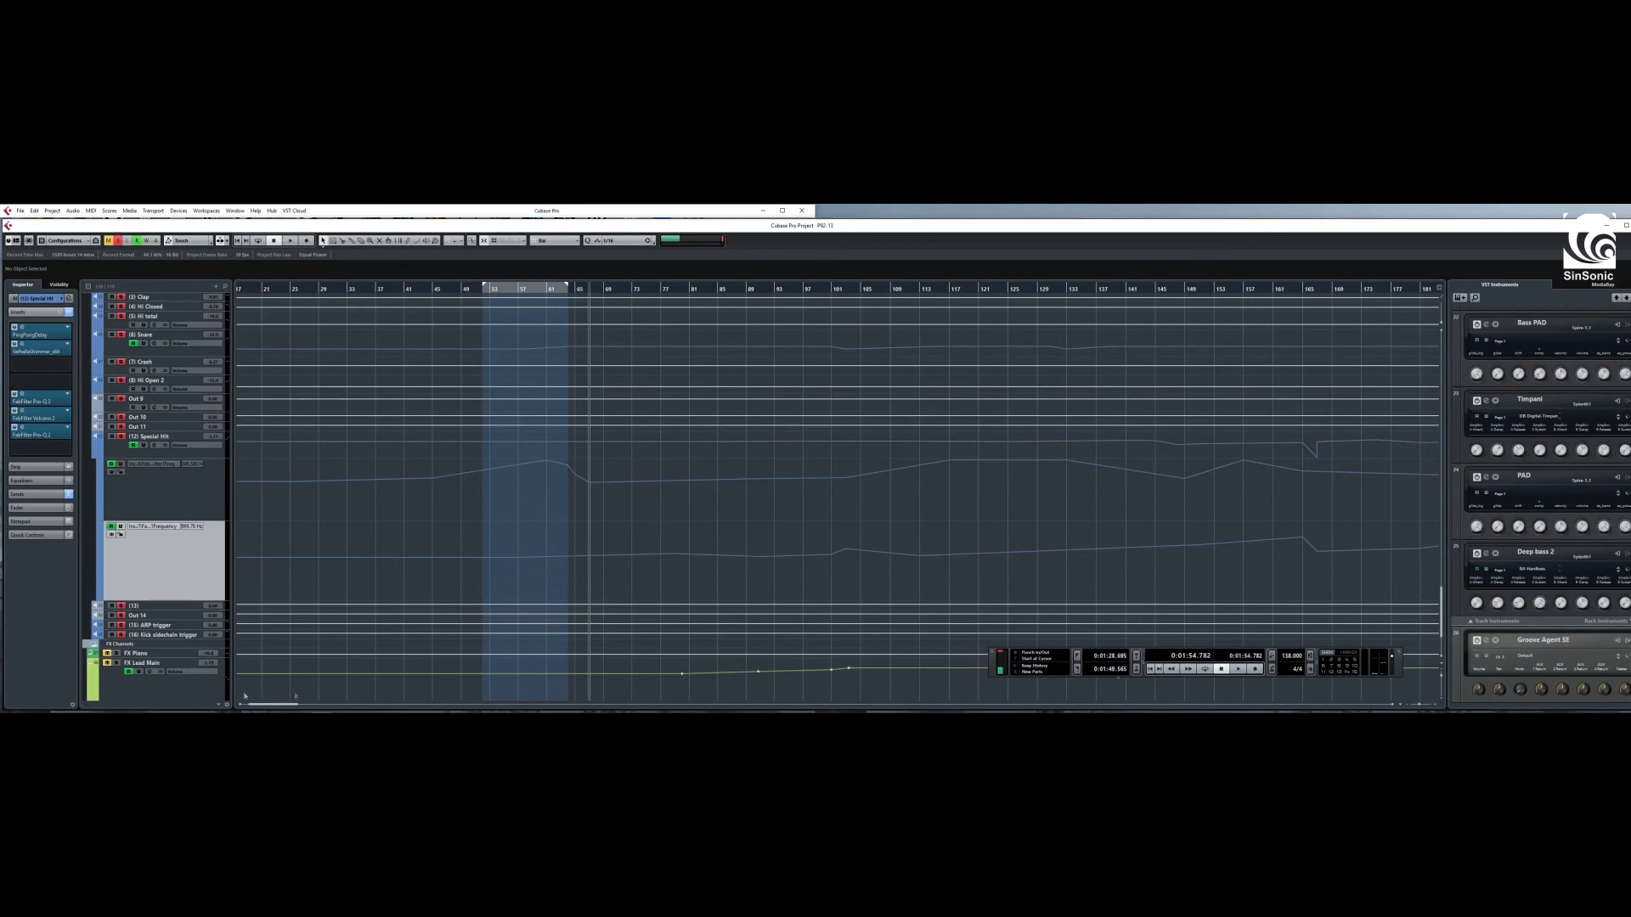
- Examine both Special Hit automation lanes over the whole song and set the locator range across most of the arrangement
drag(1419, 707, 1418, 707)
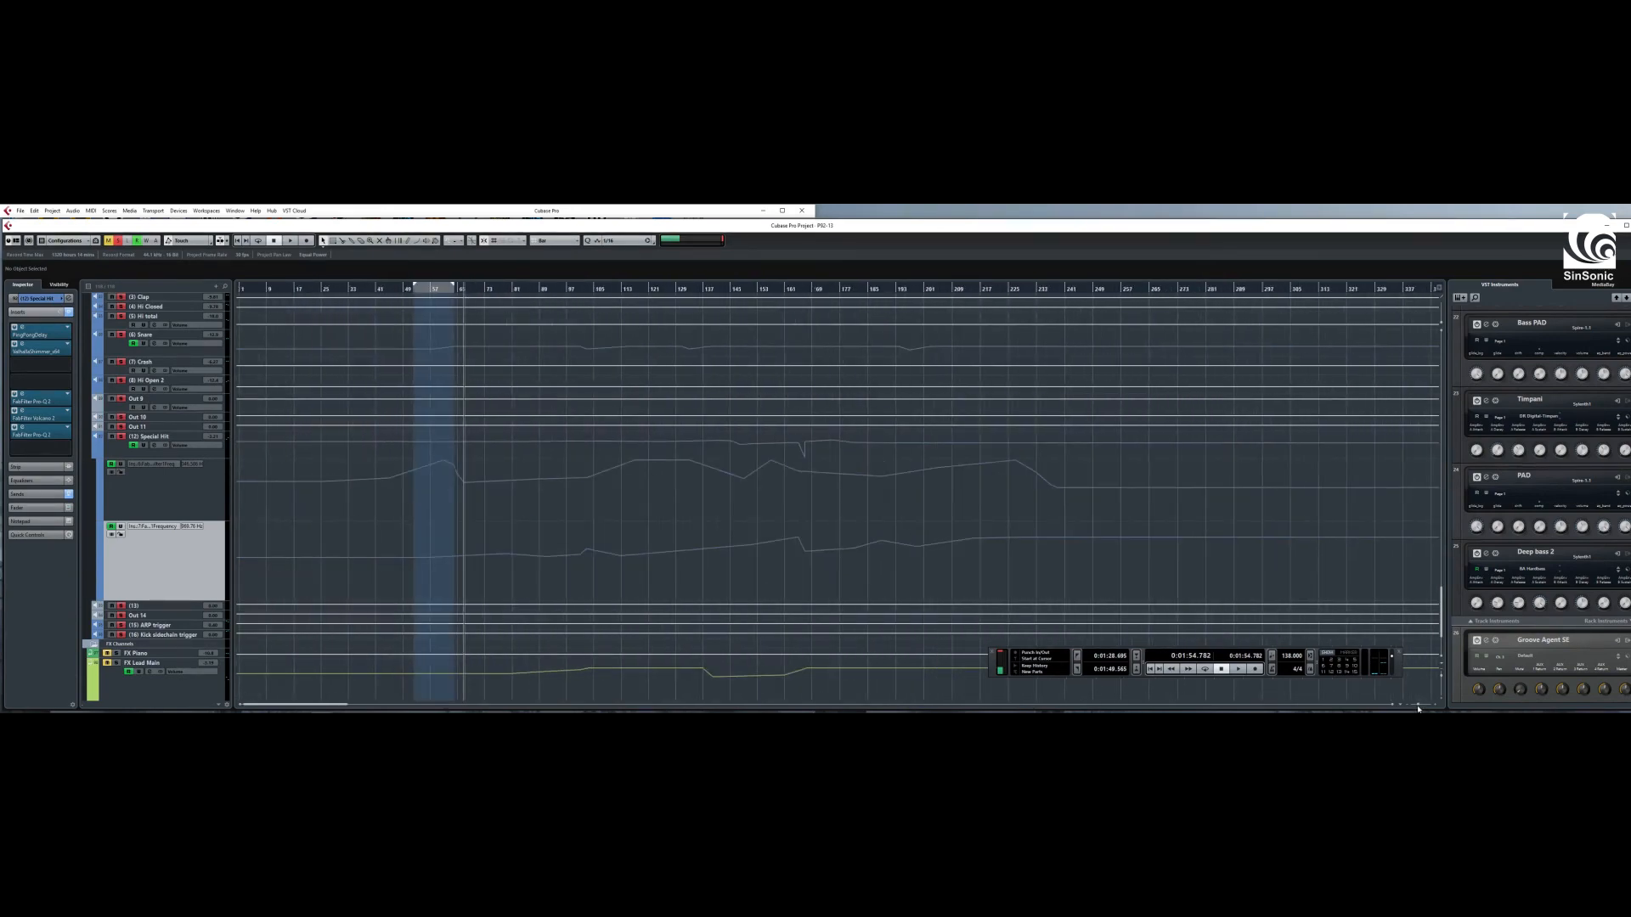
click(176, 487)
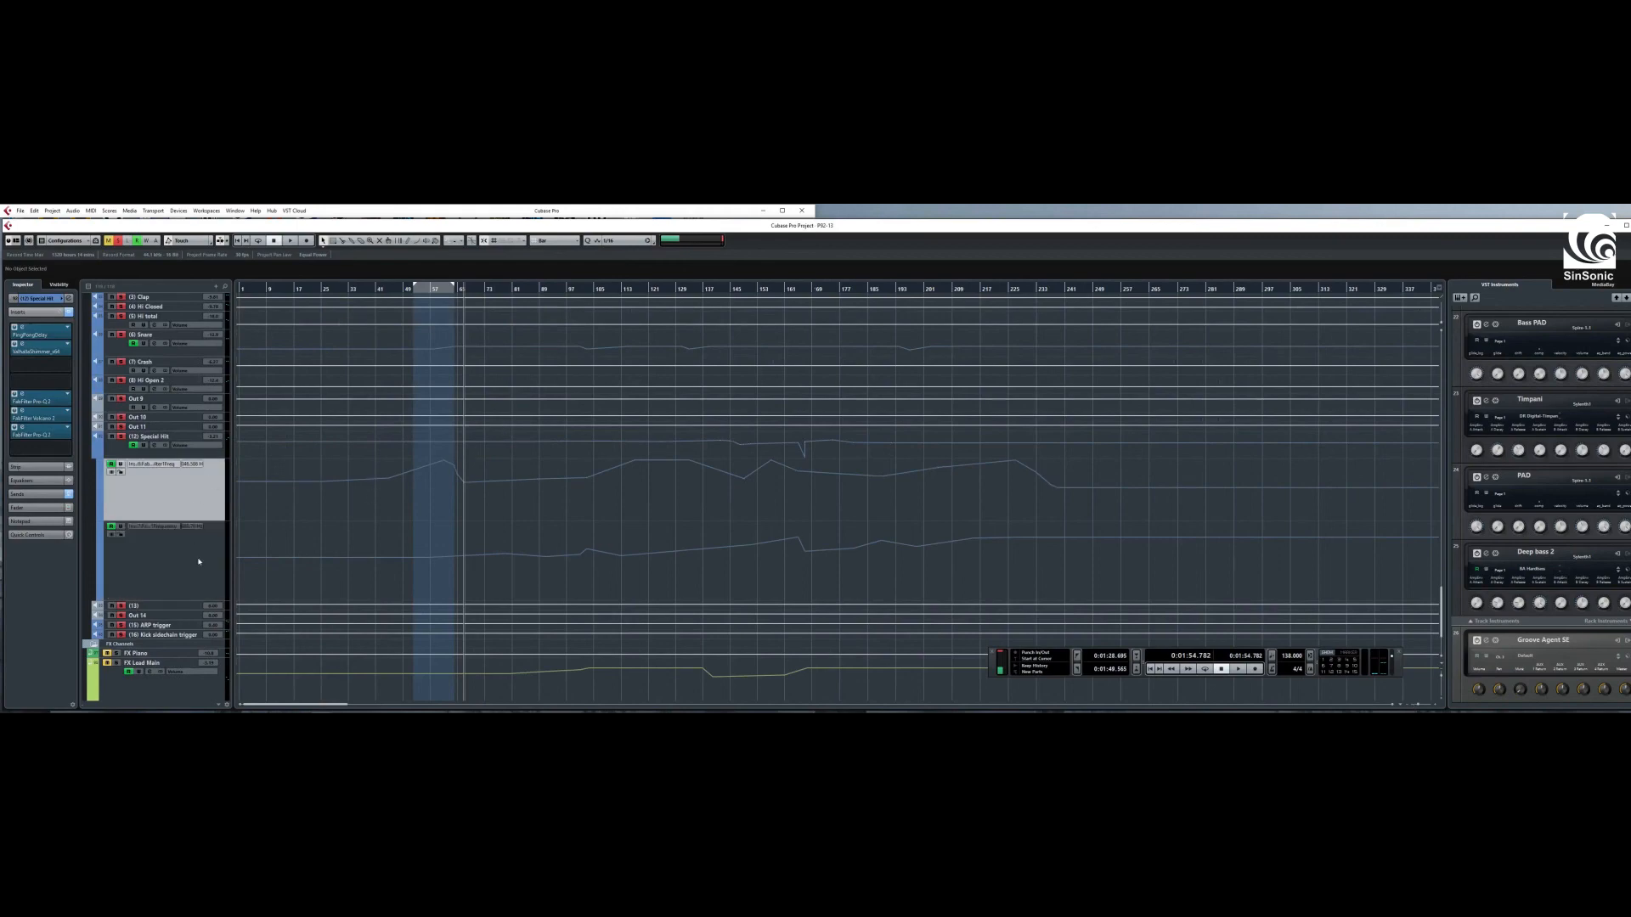
click(199, 561)
click(201, 497)
drag(353, 283, 1055, 397)
scroll(441, 472, down, 10)
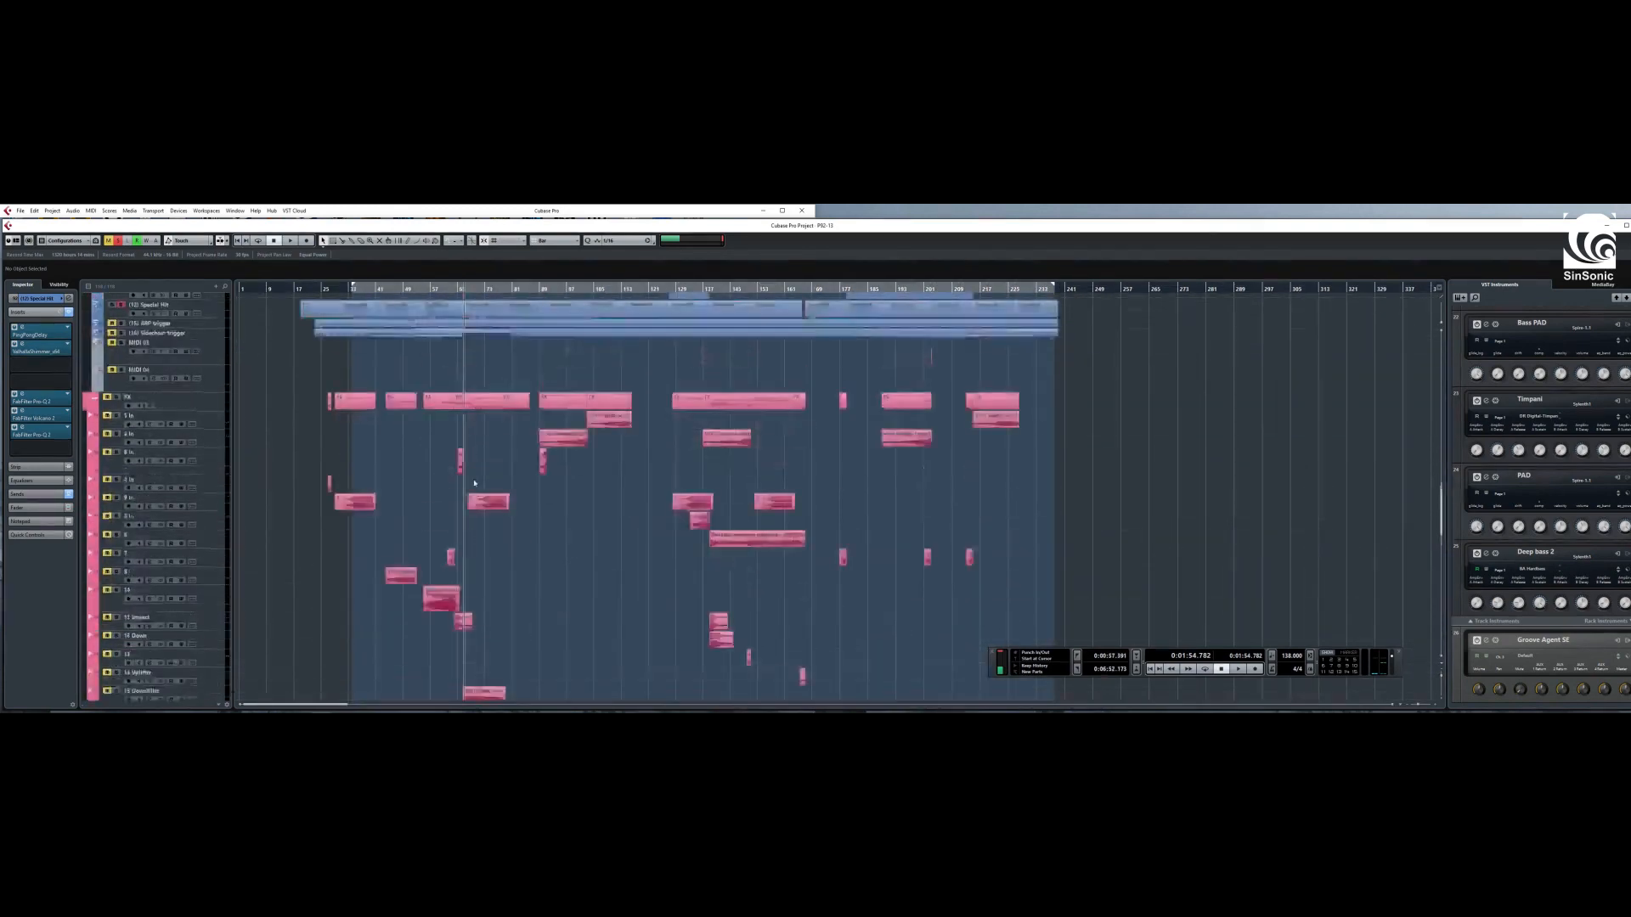
- Open the FabFilter Volcano 2 insert of the Special Hit output channel and place its window just below the filter frequency automation curve
scroll(441, 472, up, 4)
scroll(441, 471, down, 12)
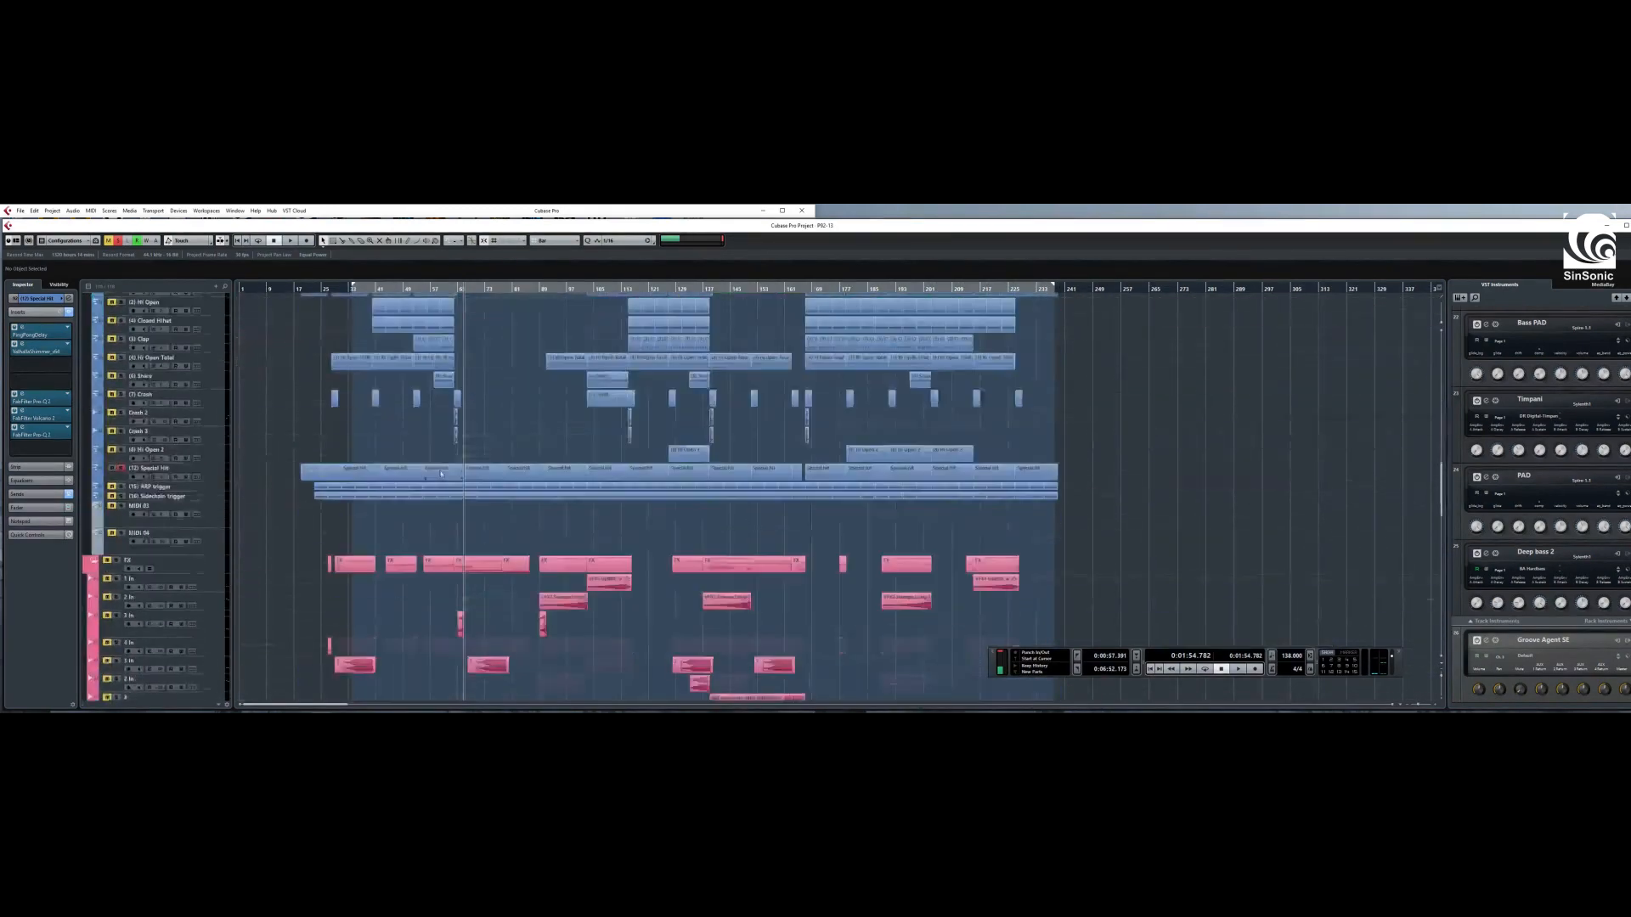
scroll(443, 477, up, 6)
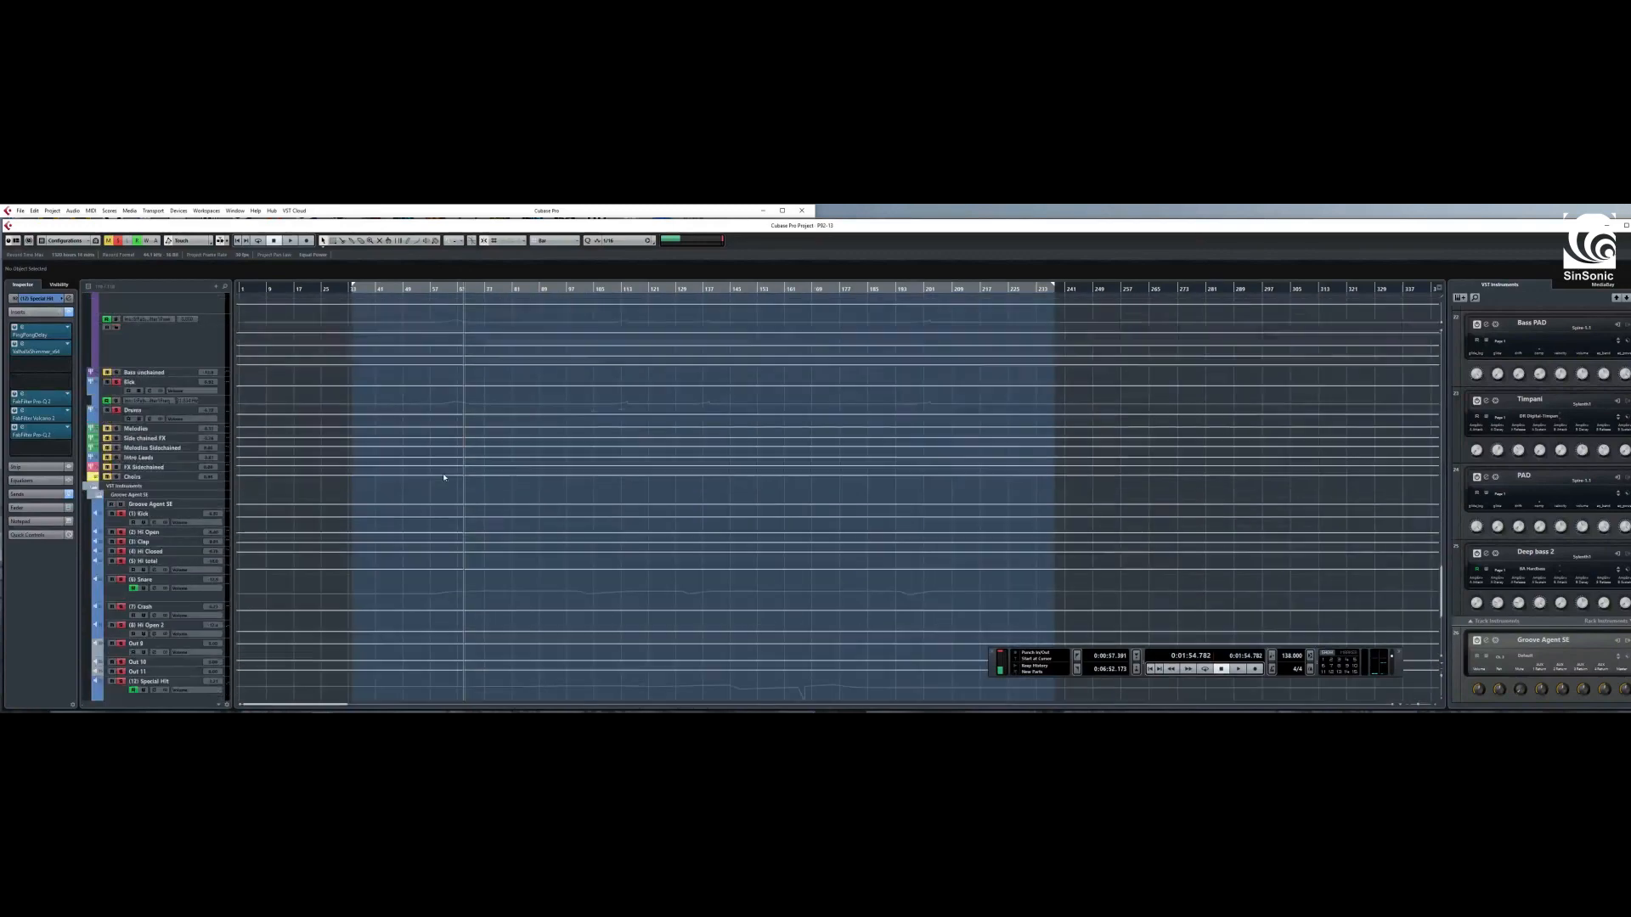
scroll(463, 554, down, 10)
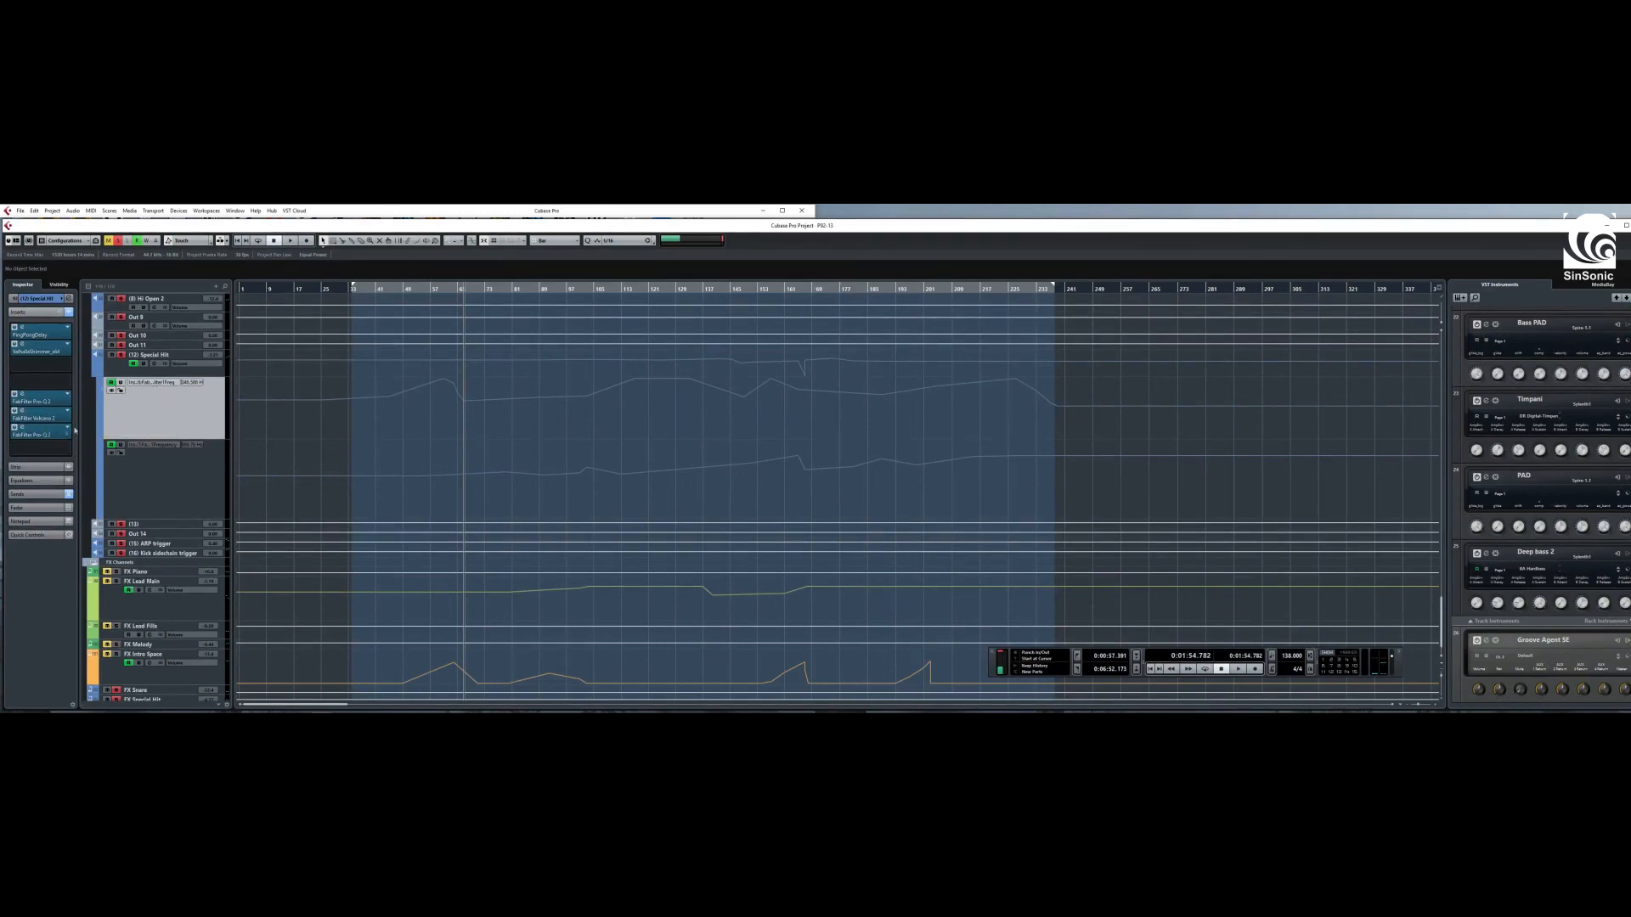
double_click(49, 418)
drag(527, 475, 354, 429)
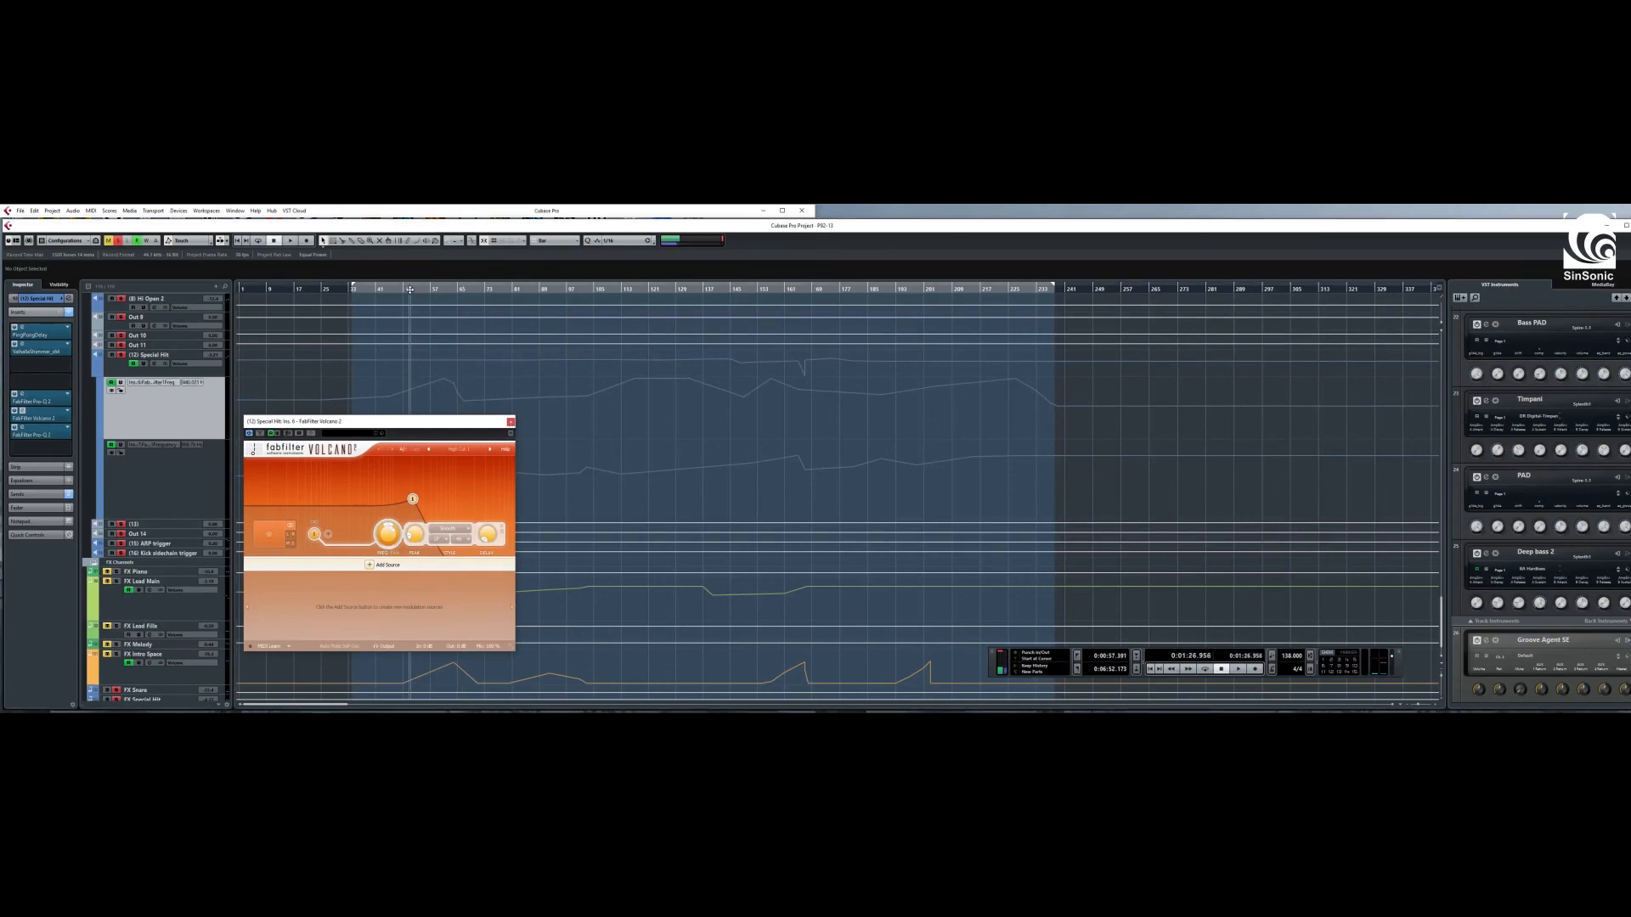
- Compare the automated Volcano 2 filter cutoff at several playback positions across the song, and close the plug-in window
click(377, 289)
click(505, 290)
click(602, 290)
click(686, 289)
click(768, 291)
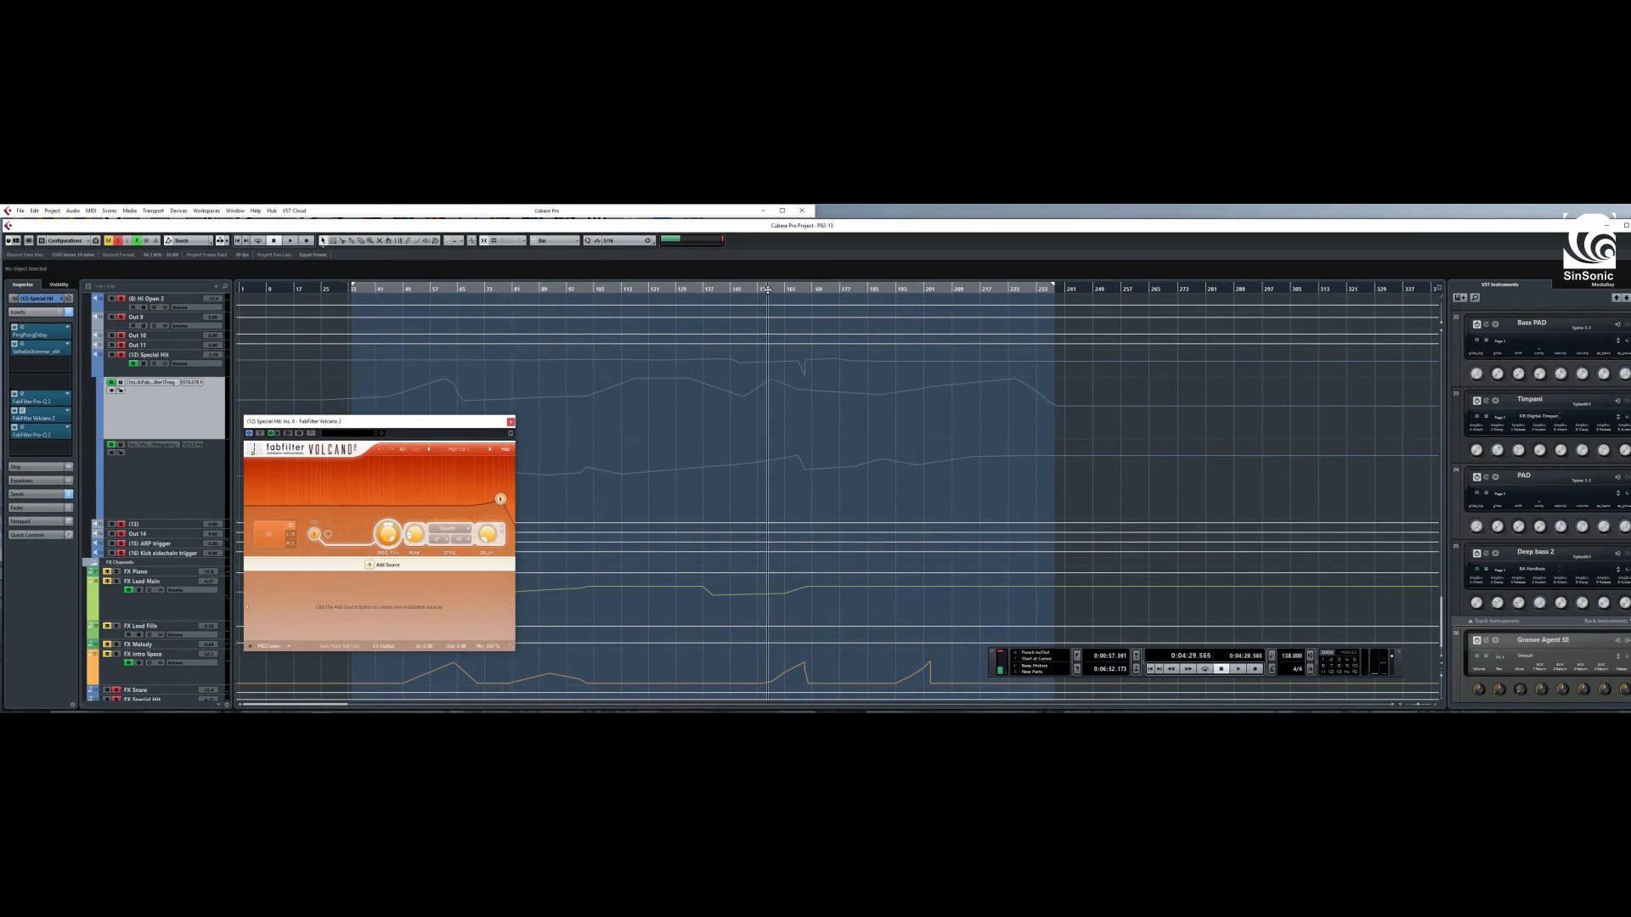
click(511, 422)
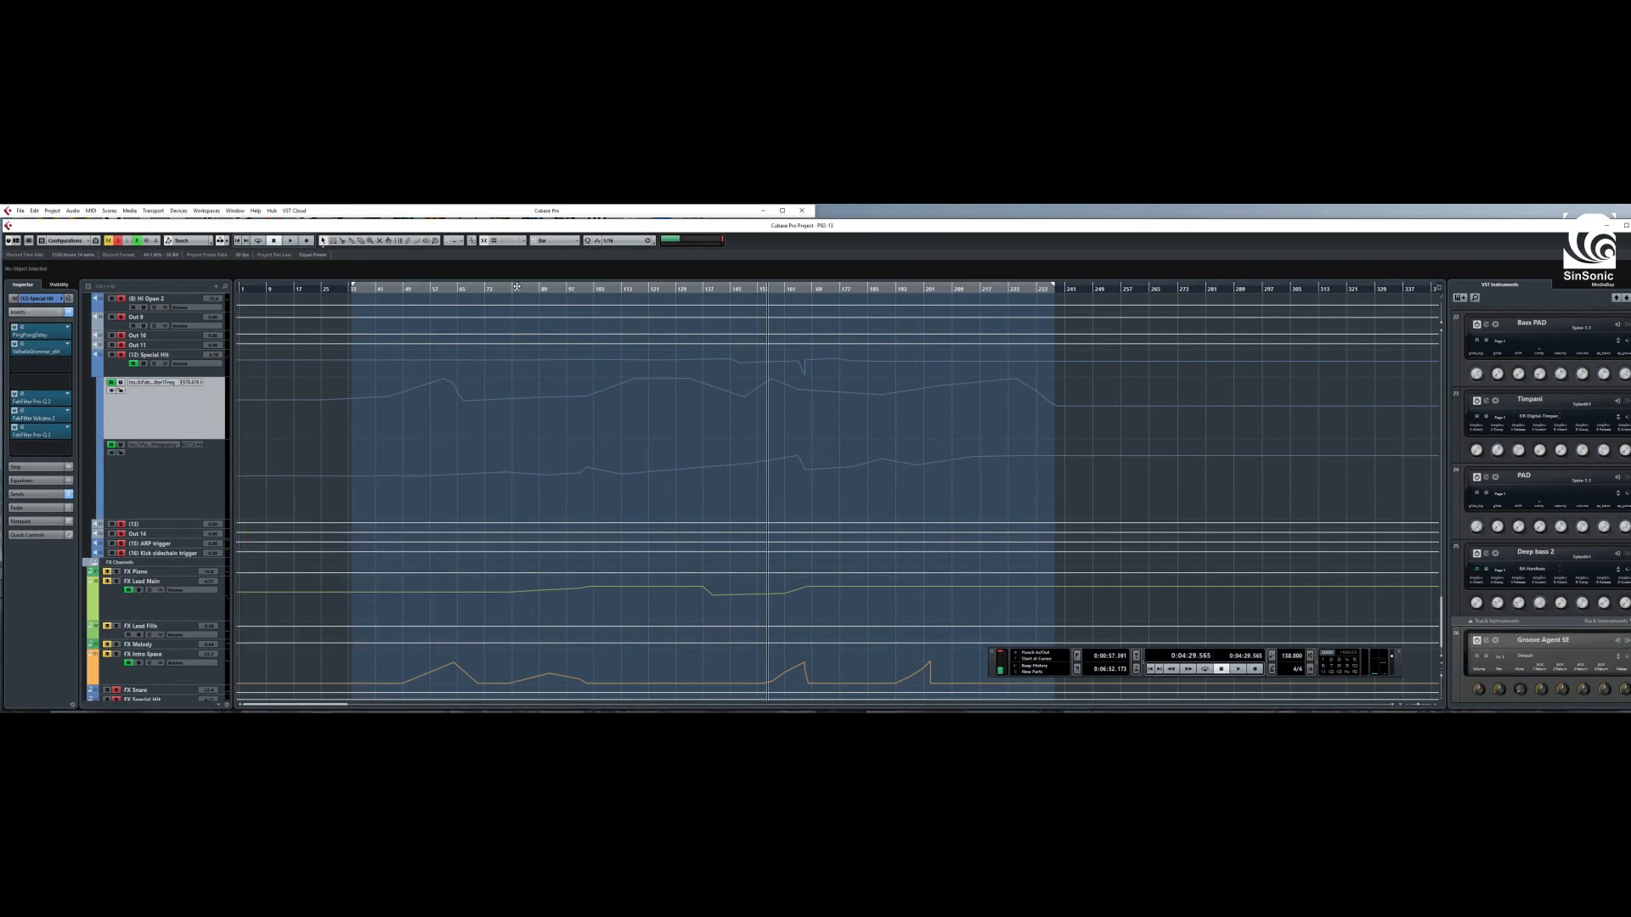
- Play the Special Hit from about 2:05, select its lower Frequency automation lane and bring the last FabFilter Pro-Q 2 insert beside it
click(482, 288)
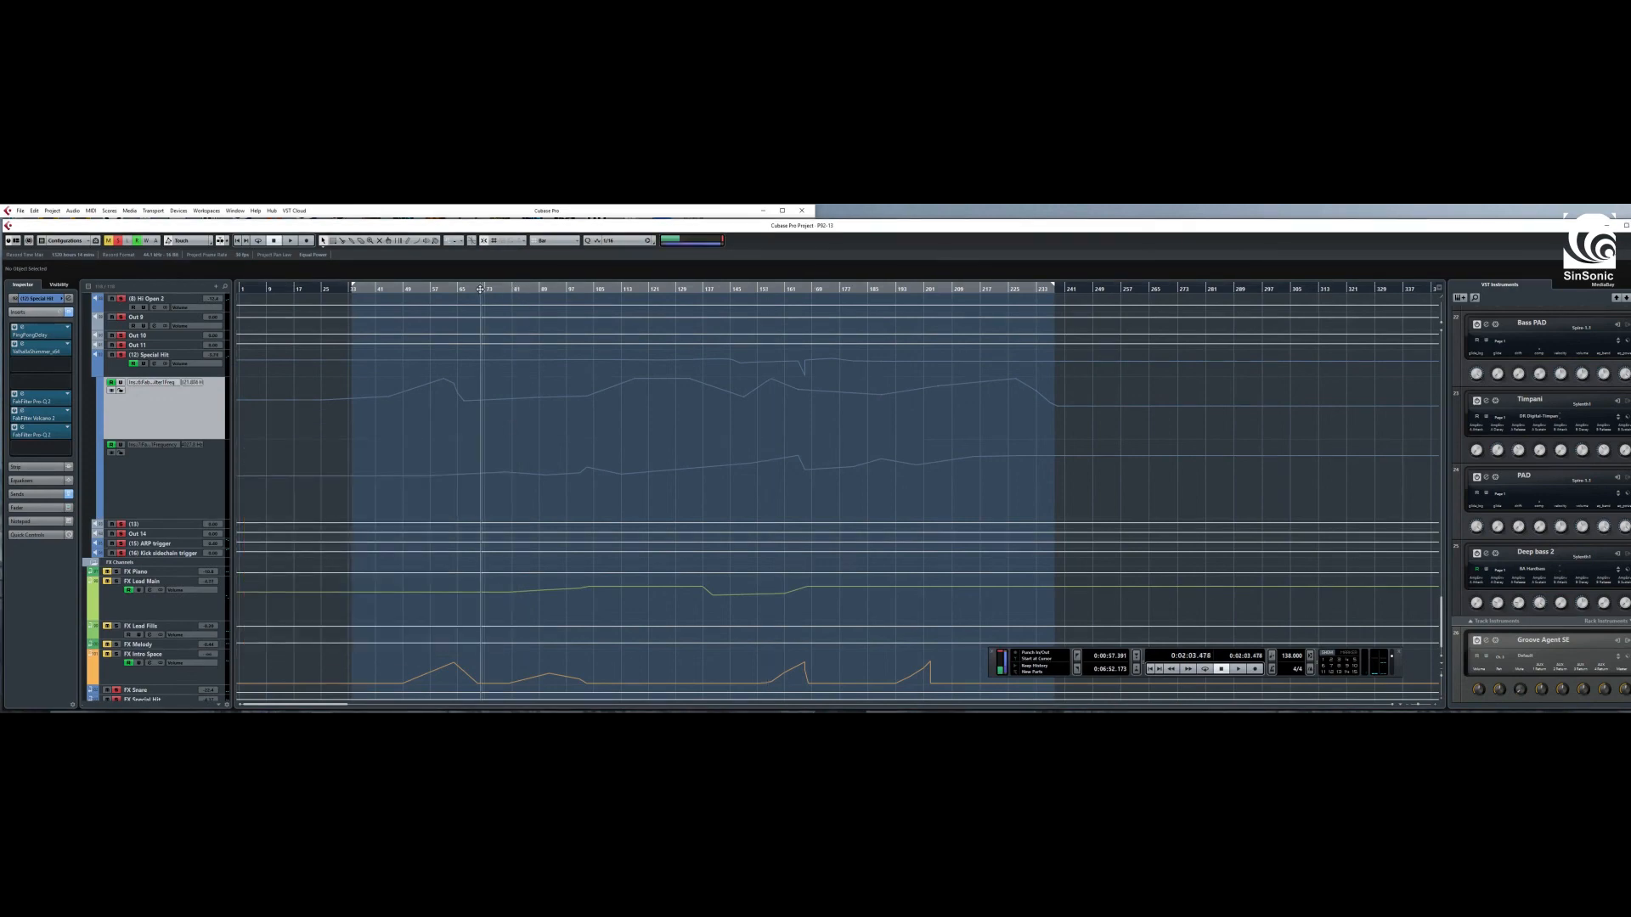
click(1237, 670)
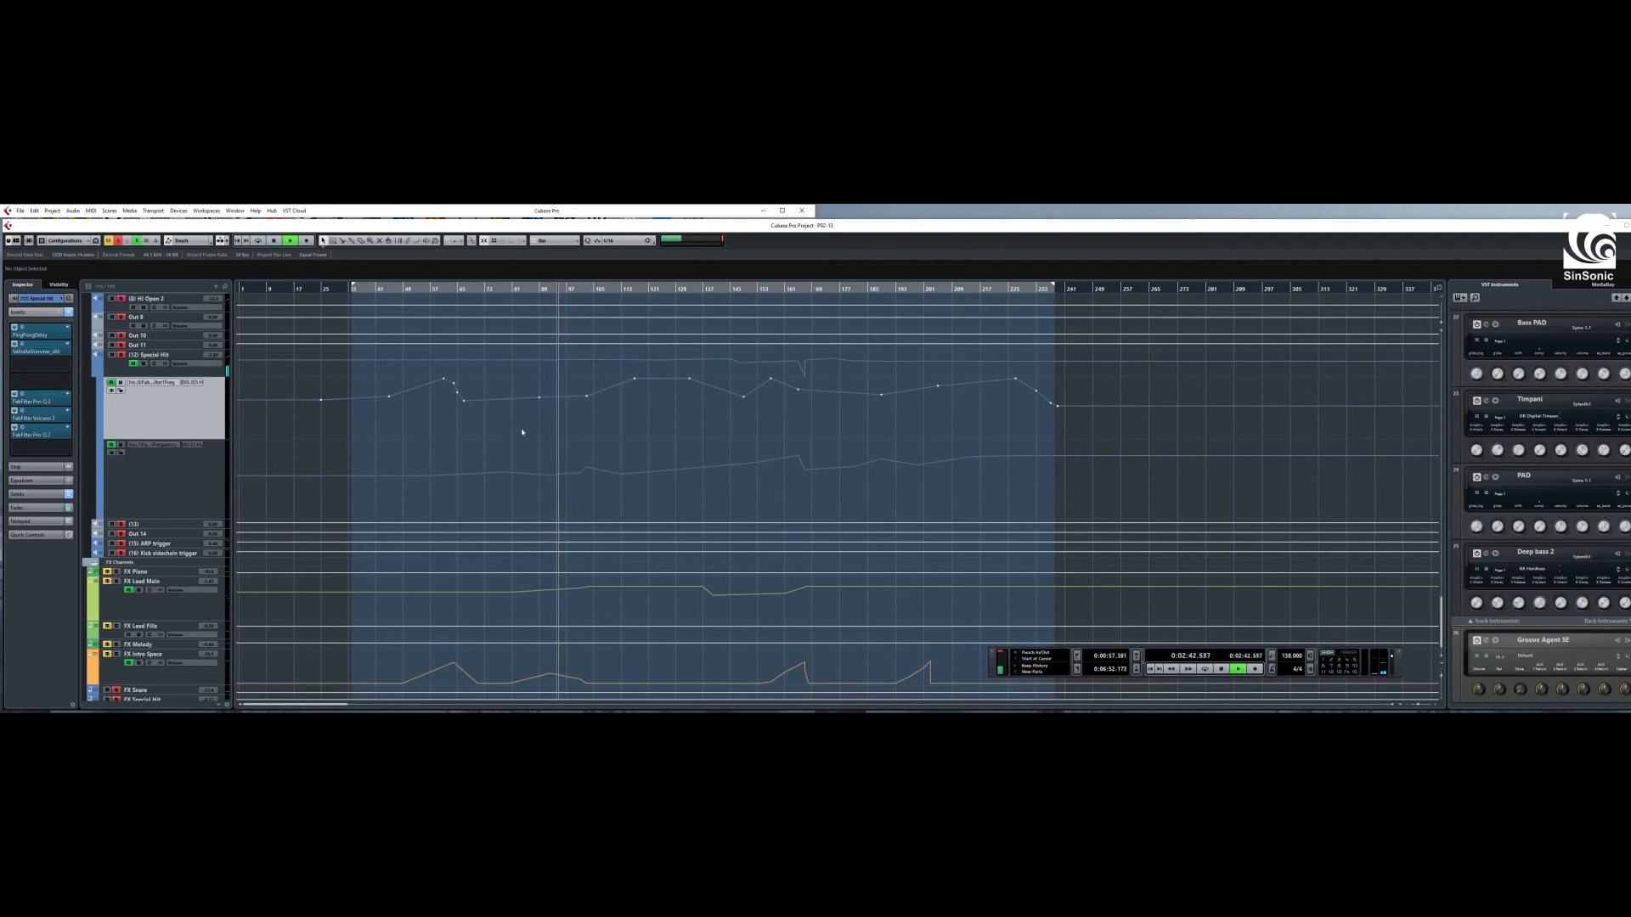
click(156, 485)
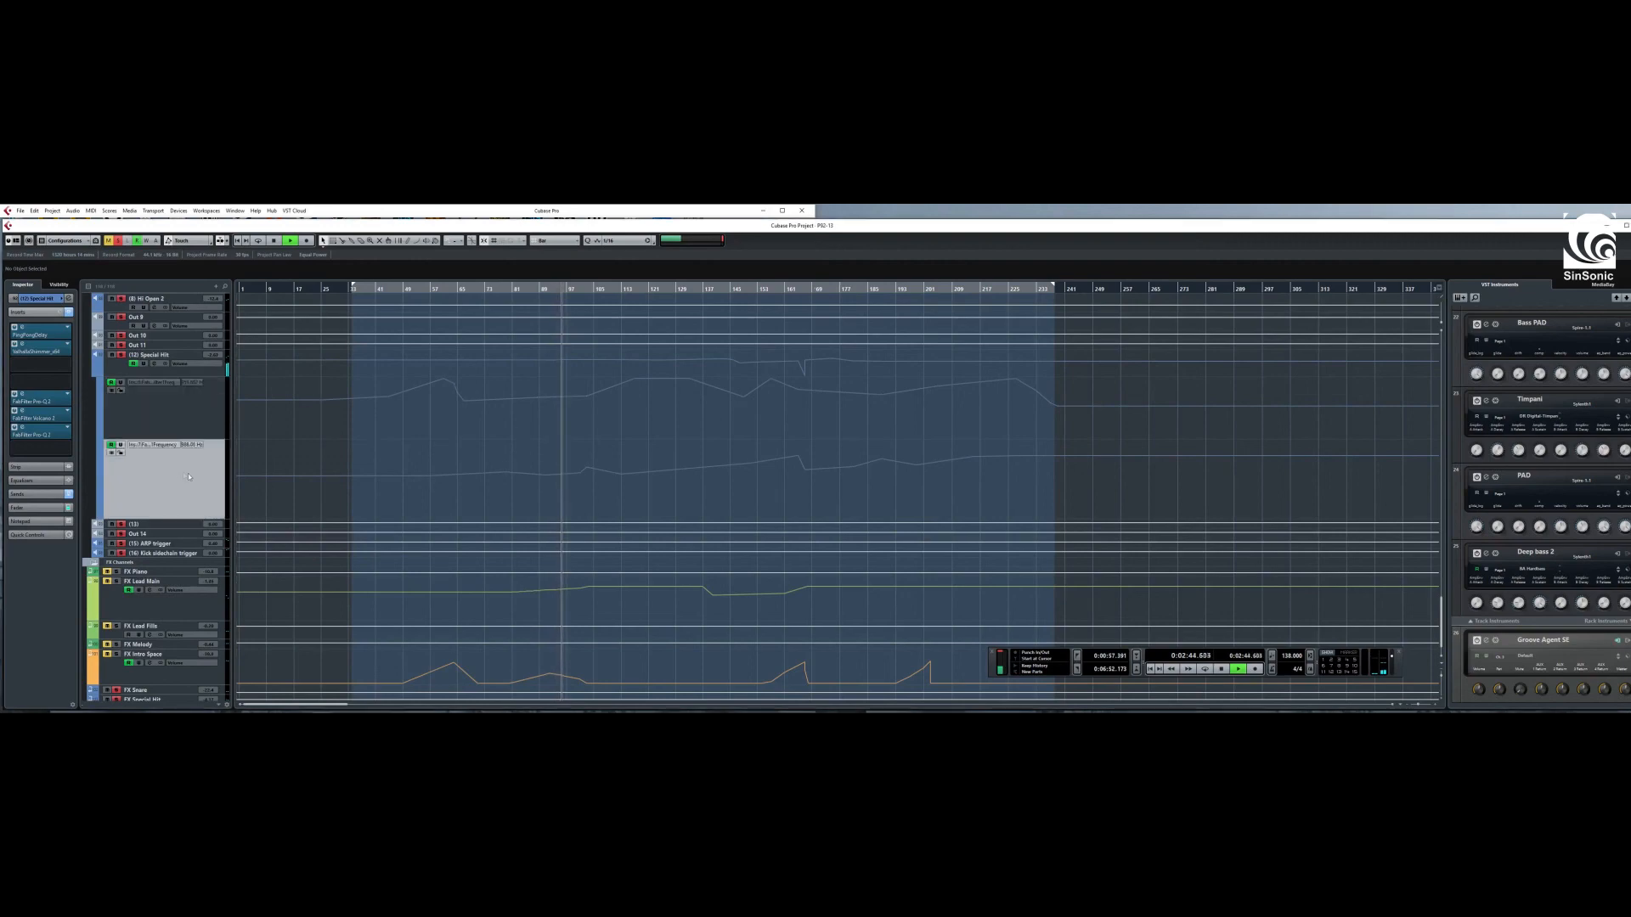
click(54, 437)
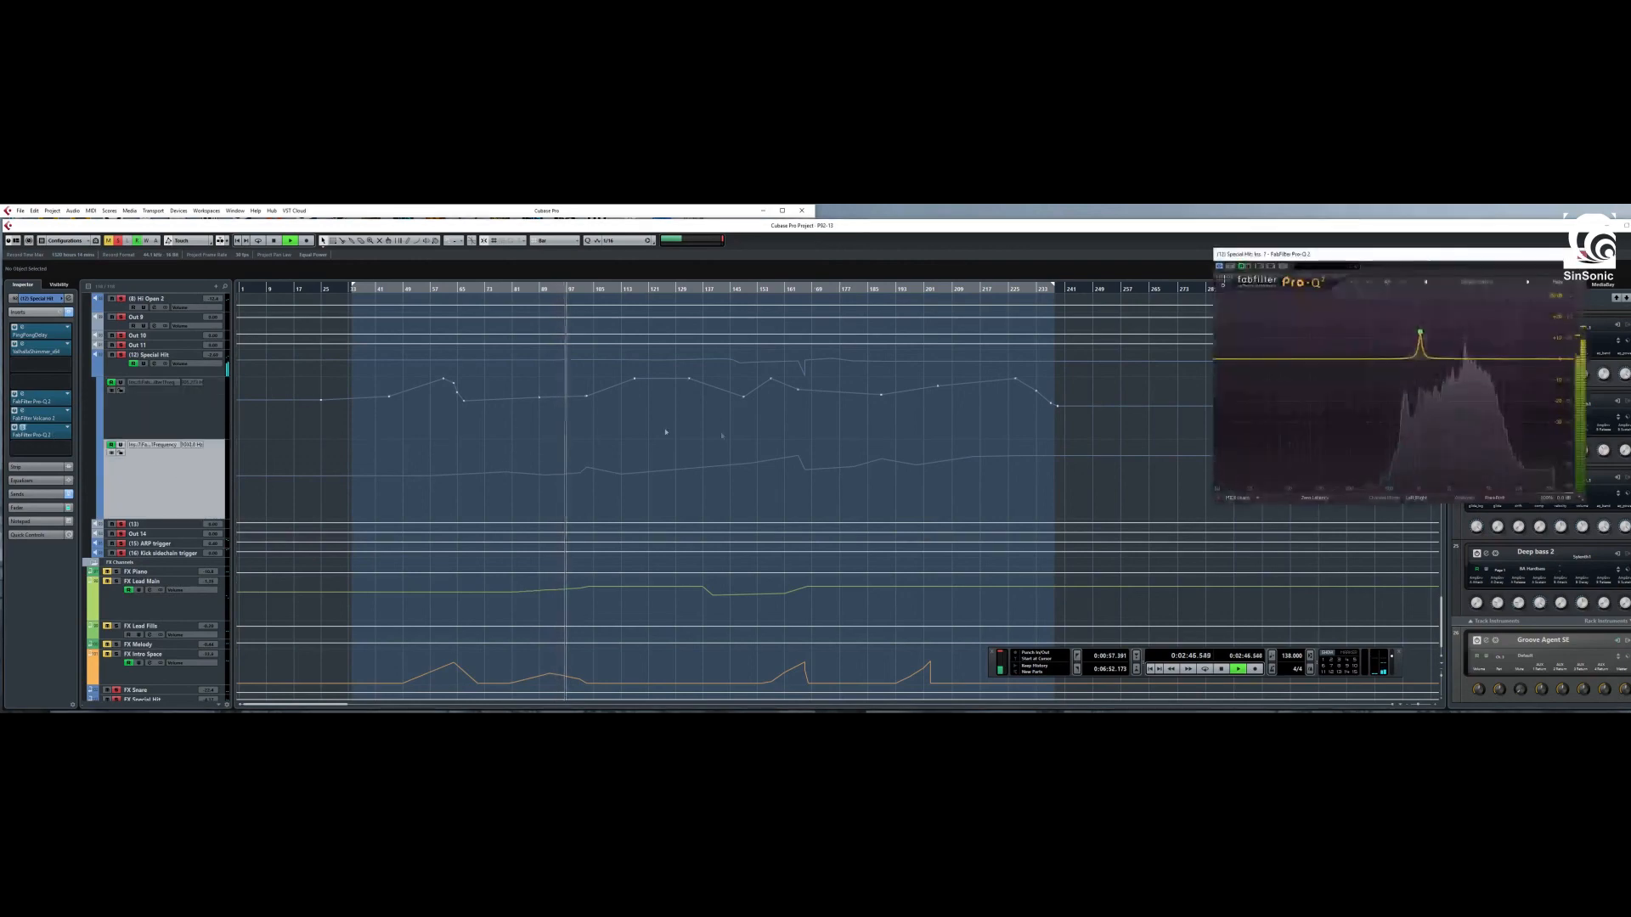
drag(1364, 264, 300, 393)
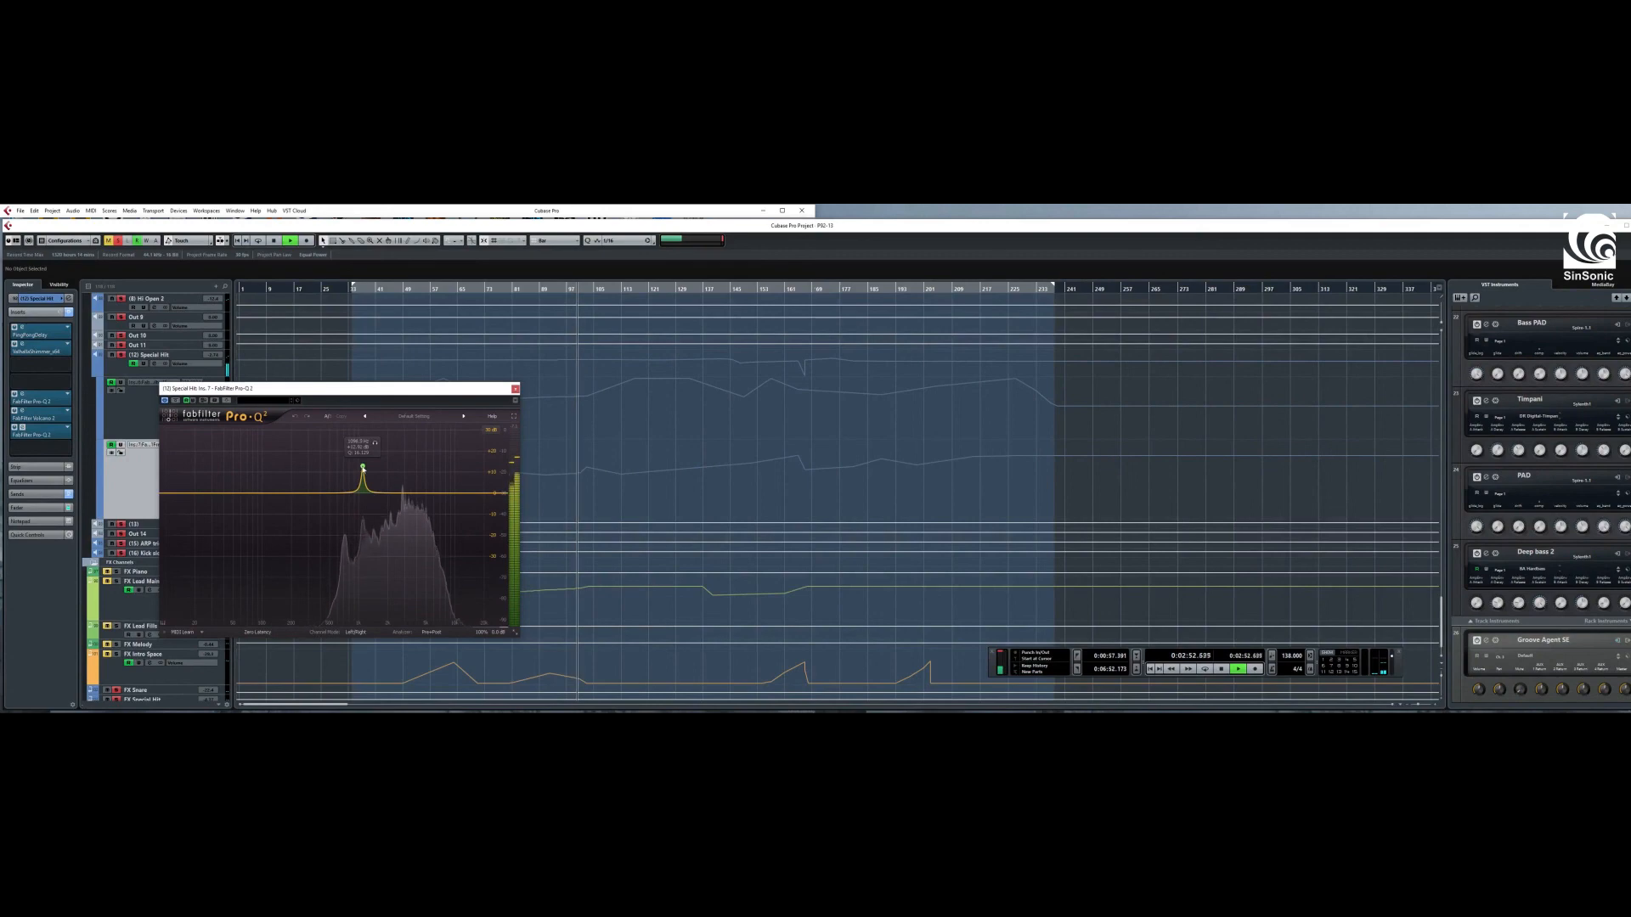
- Follow the automated Pro-Q 2 peak during playback at several song positions, stop playback and close the equalizer window
drag(362, 468, 381, 467)
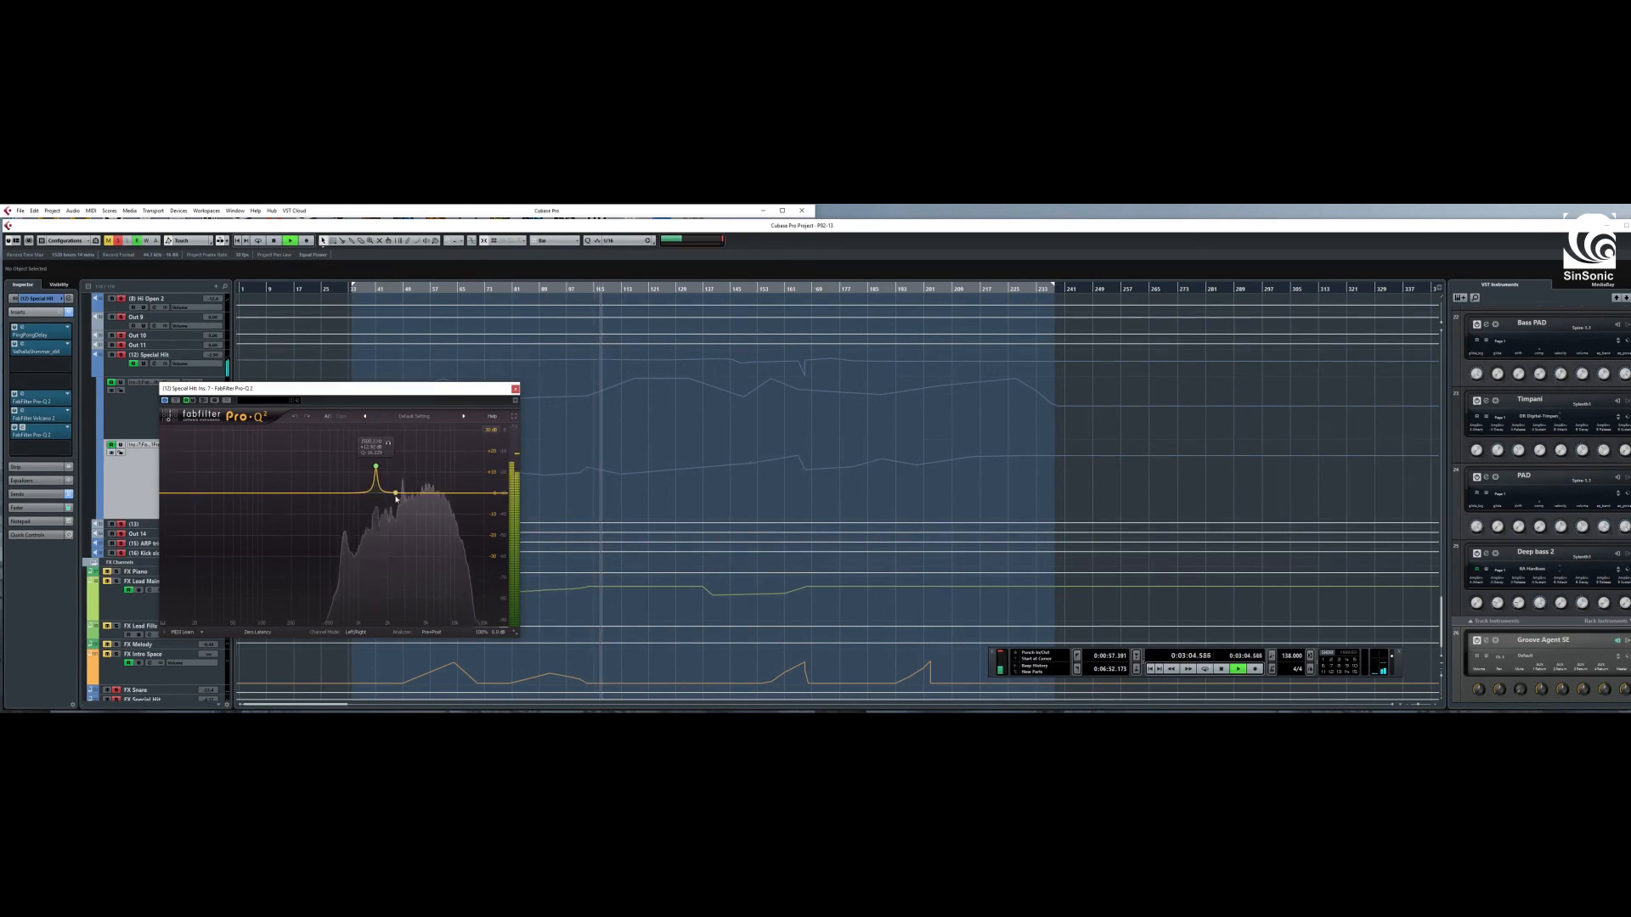
click(707, 290)
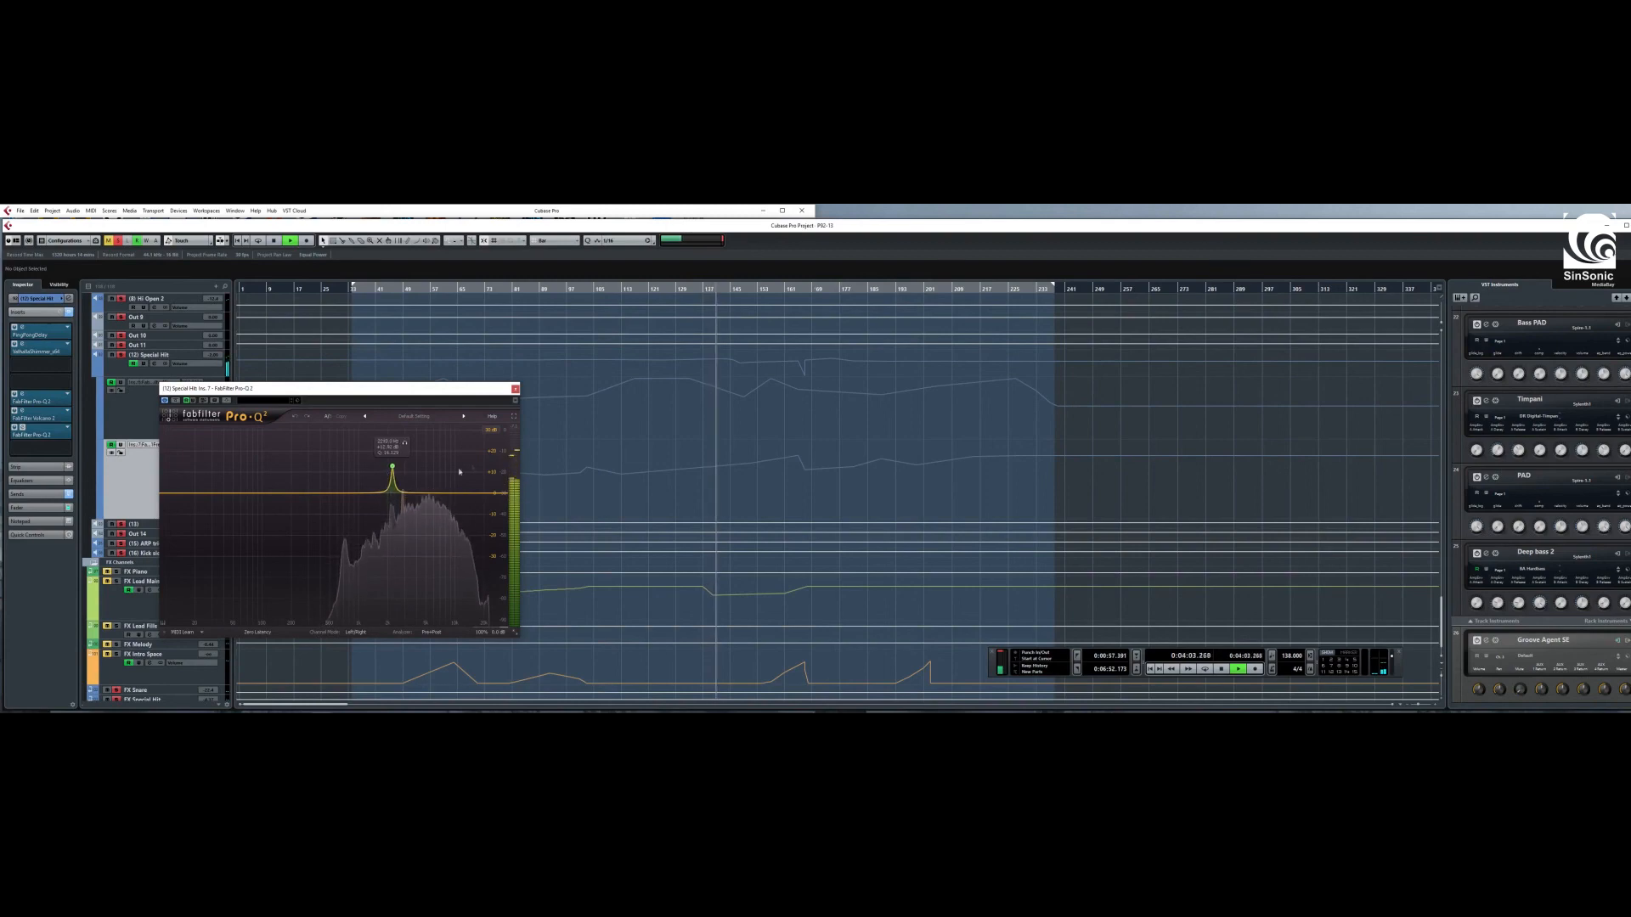
click(740, 290)
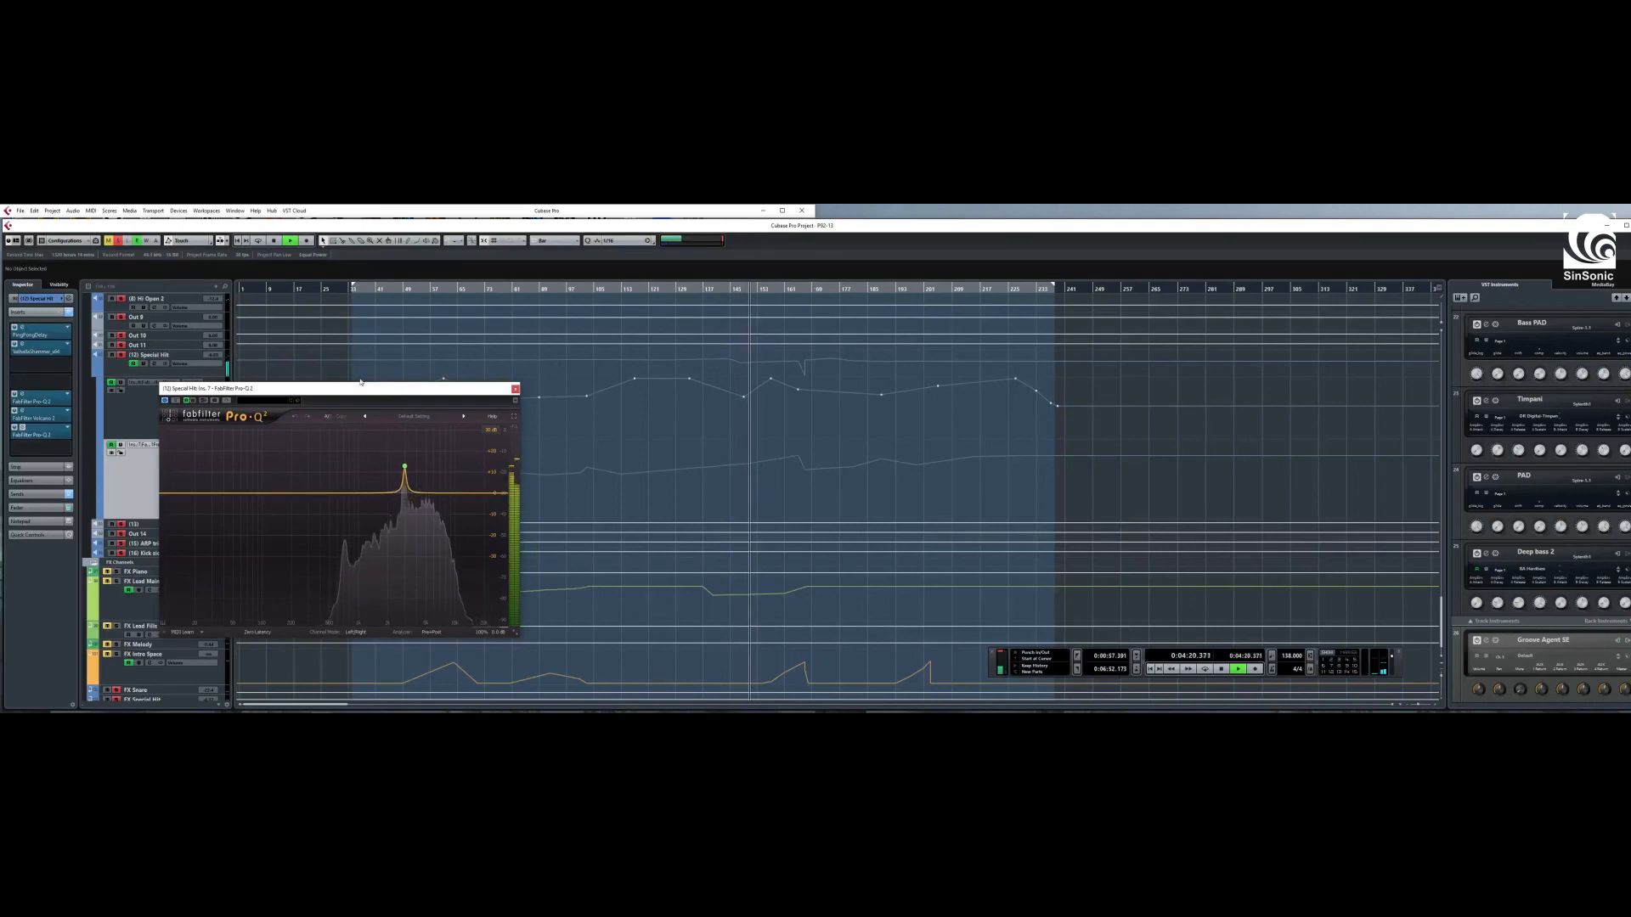
click(1222, 670)
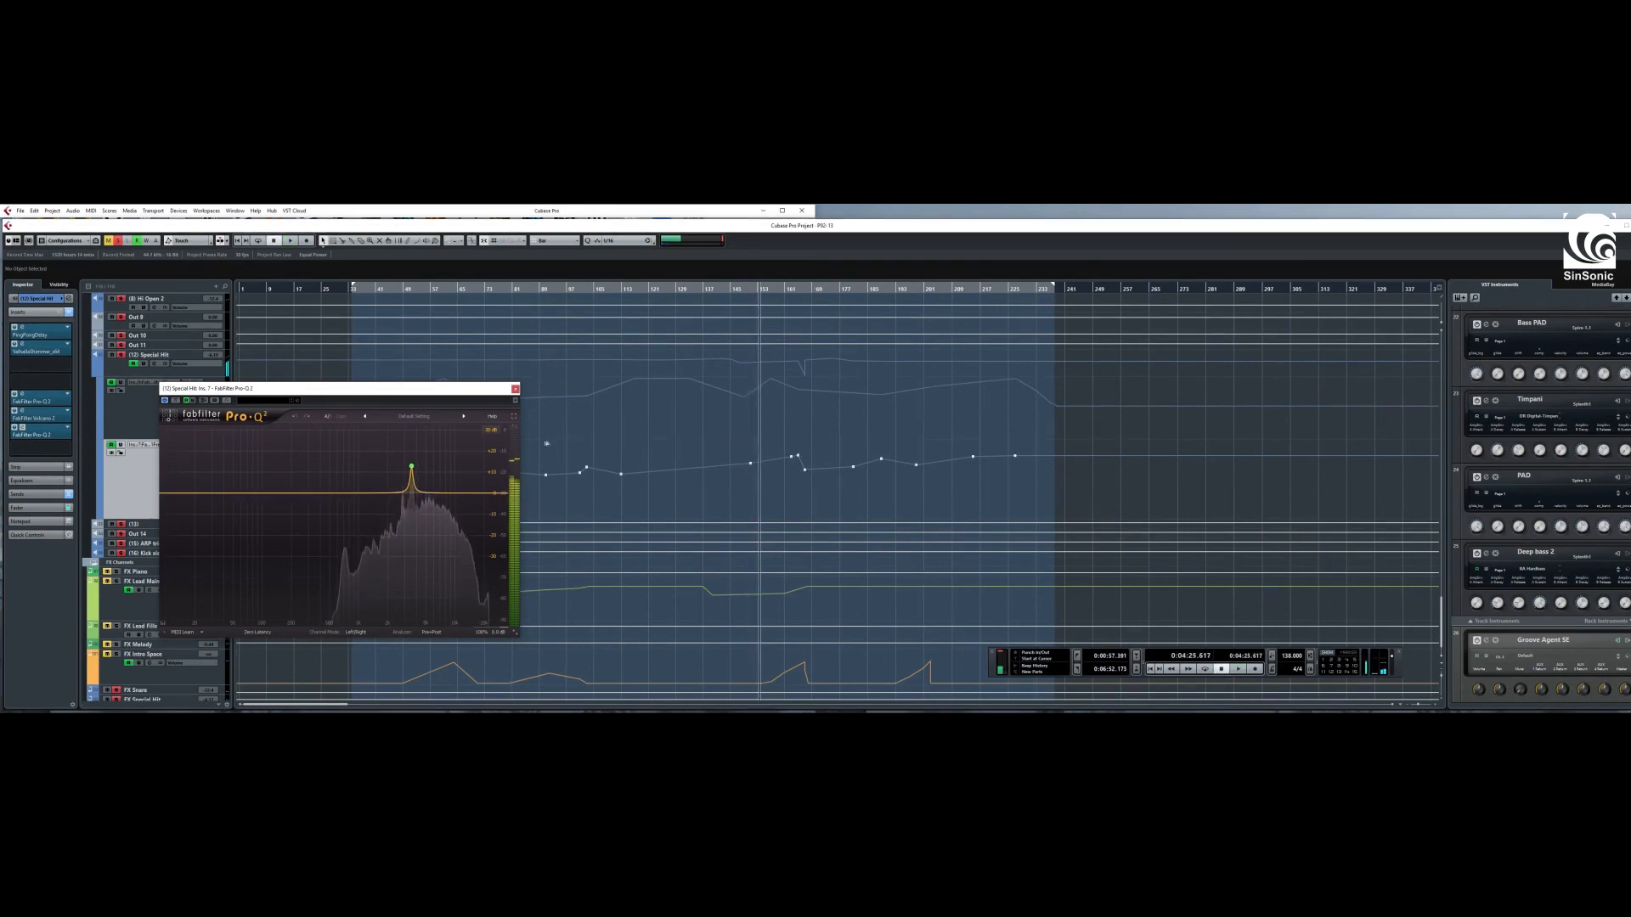
click(515, 389)
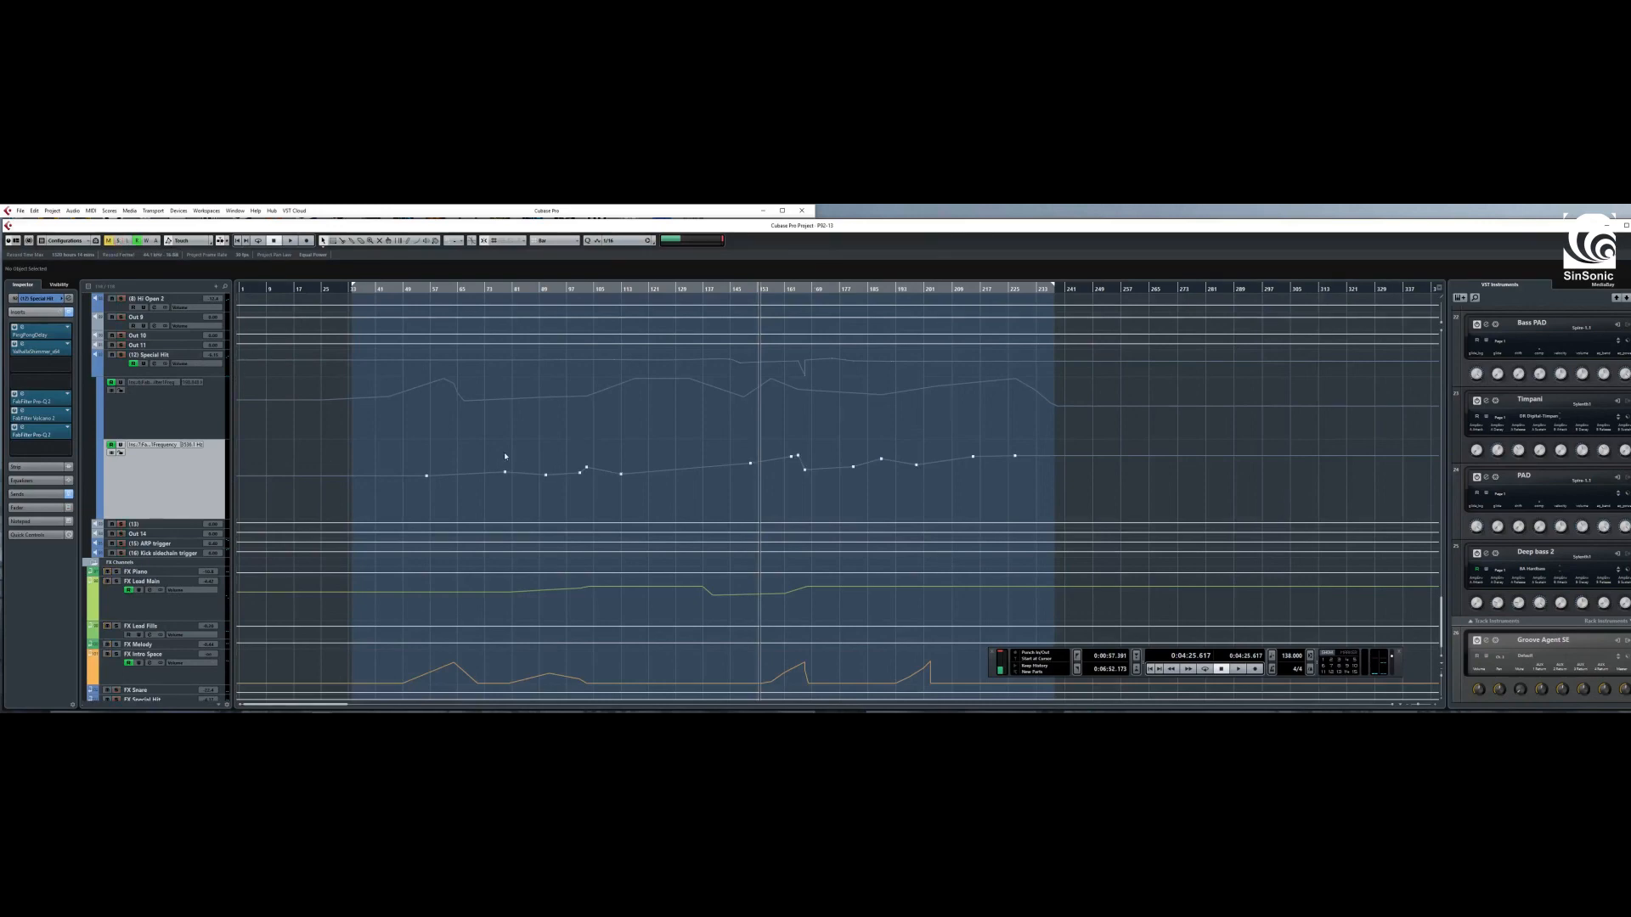
- Look over the FX clips, melodic tracks and drum parts across the whole arrangement
scroll(546, 457, down, 10)
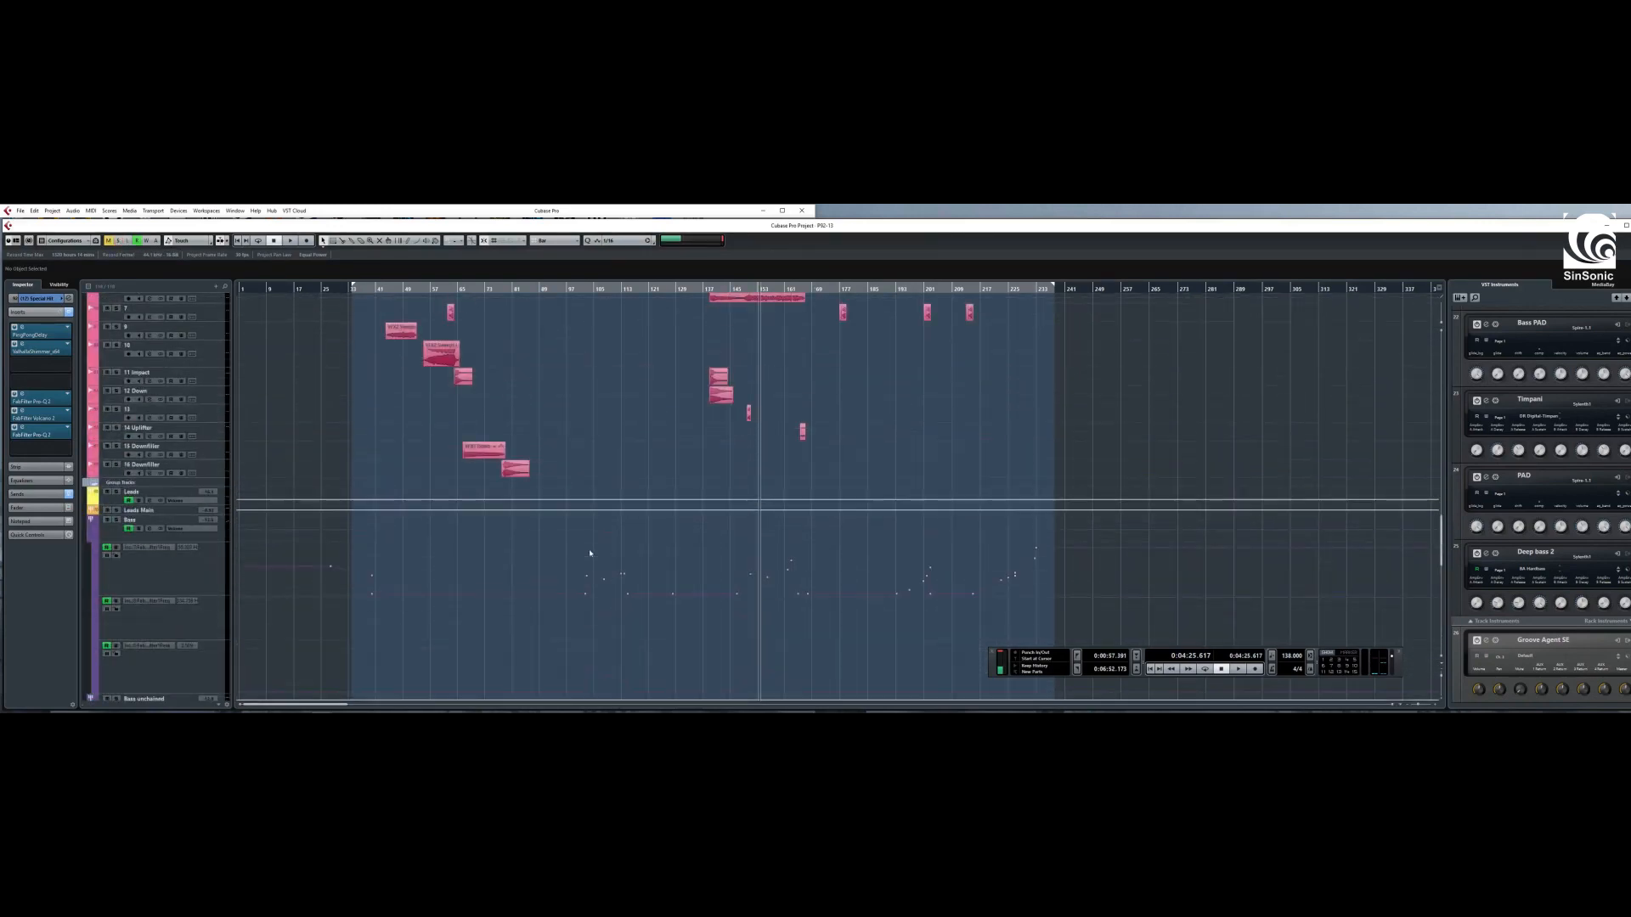
scroll(632, 546, up, 8)
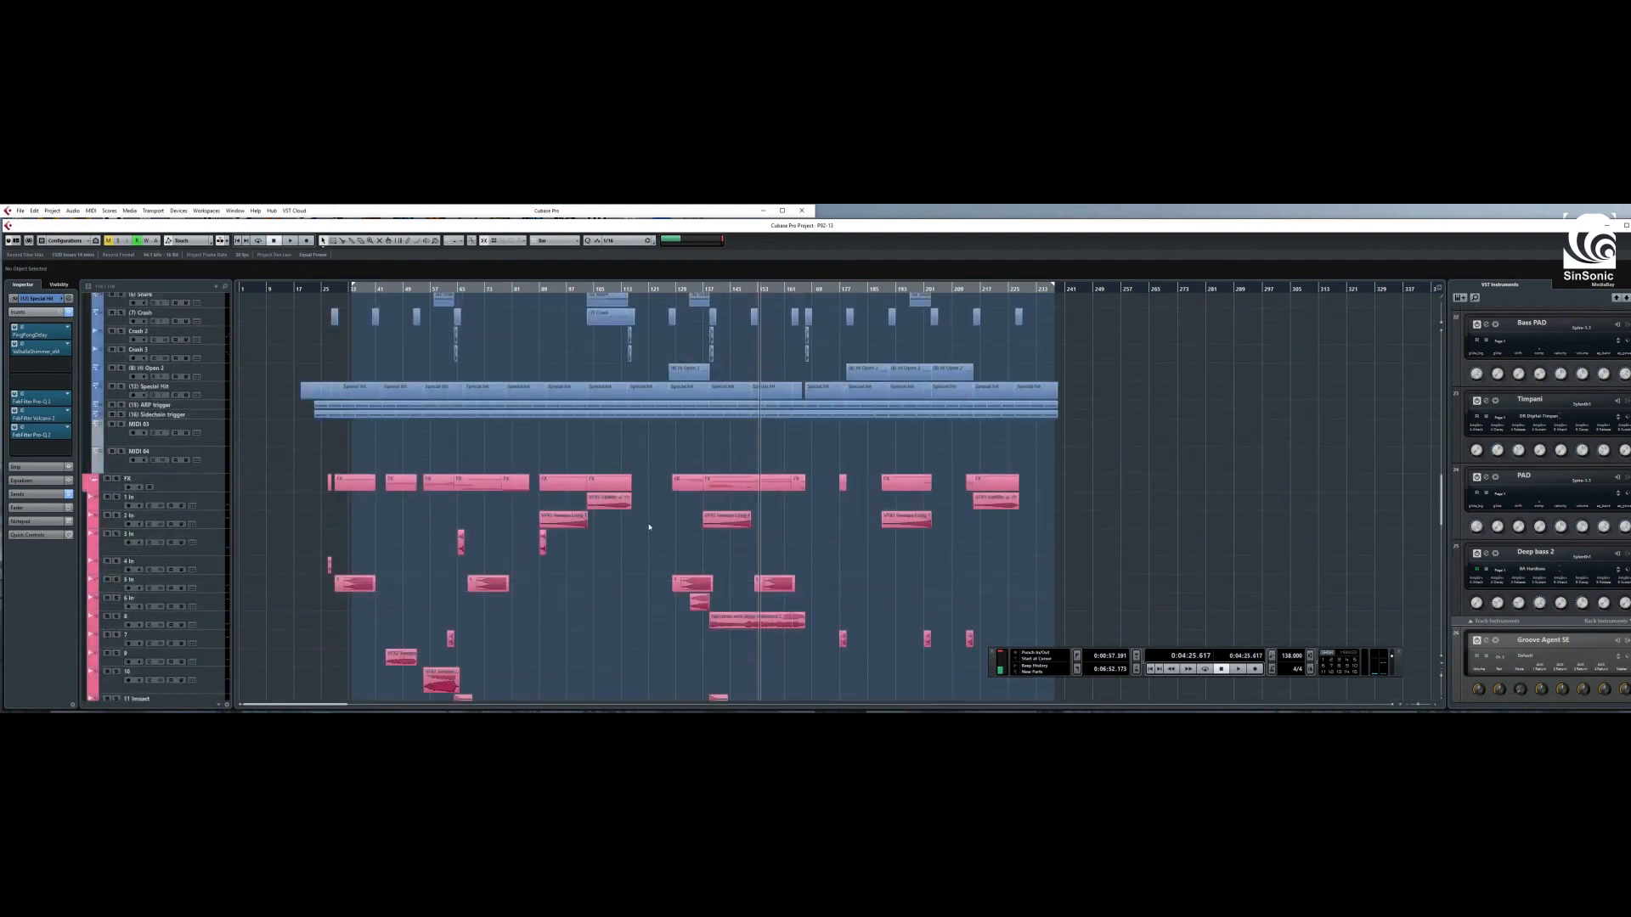
scroll(602, 531, up, 3)
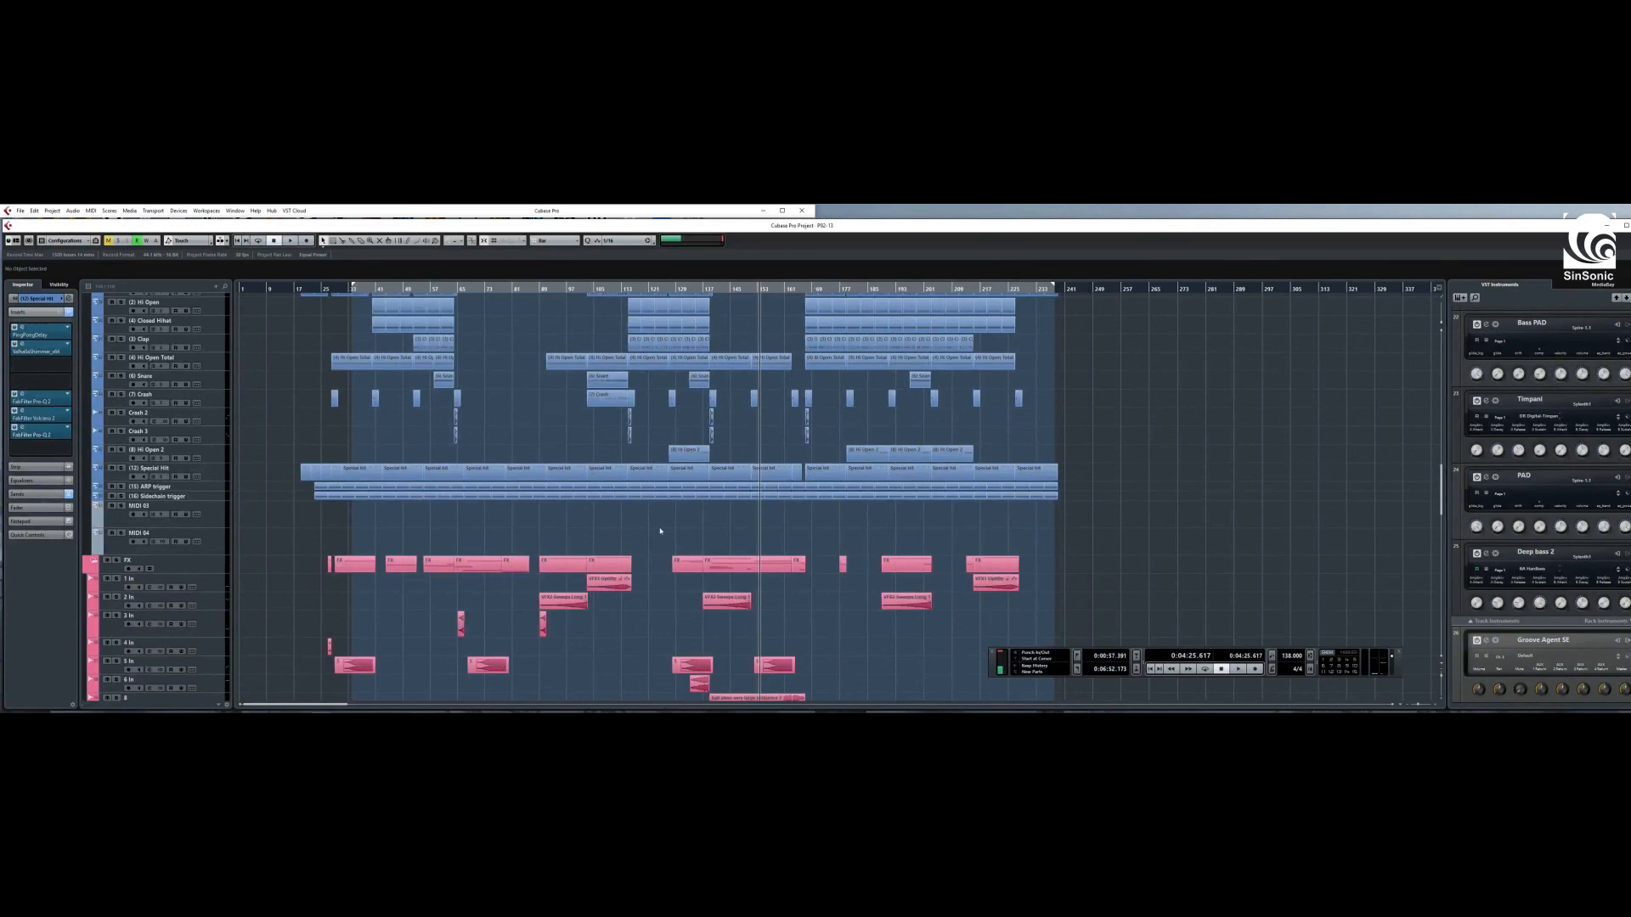
scroll(630, 509, up, 10)
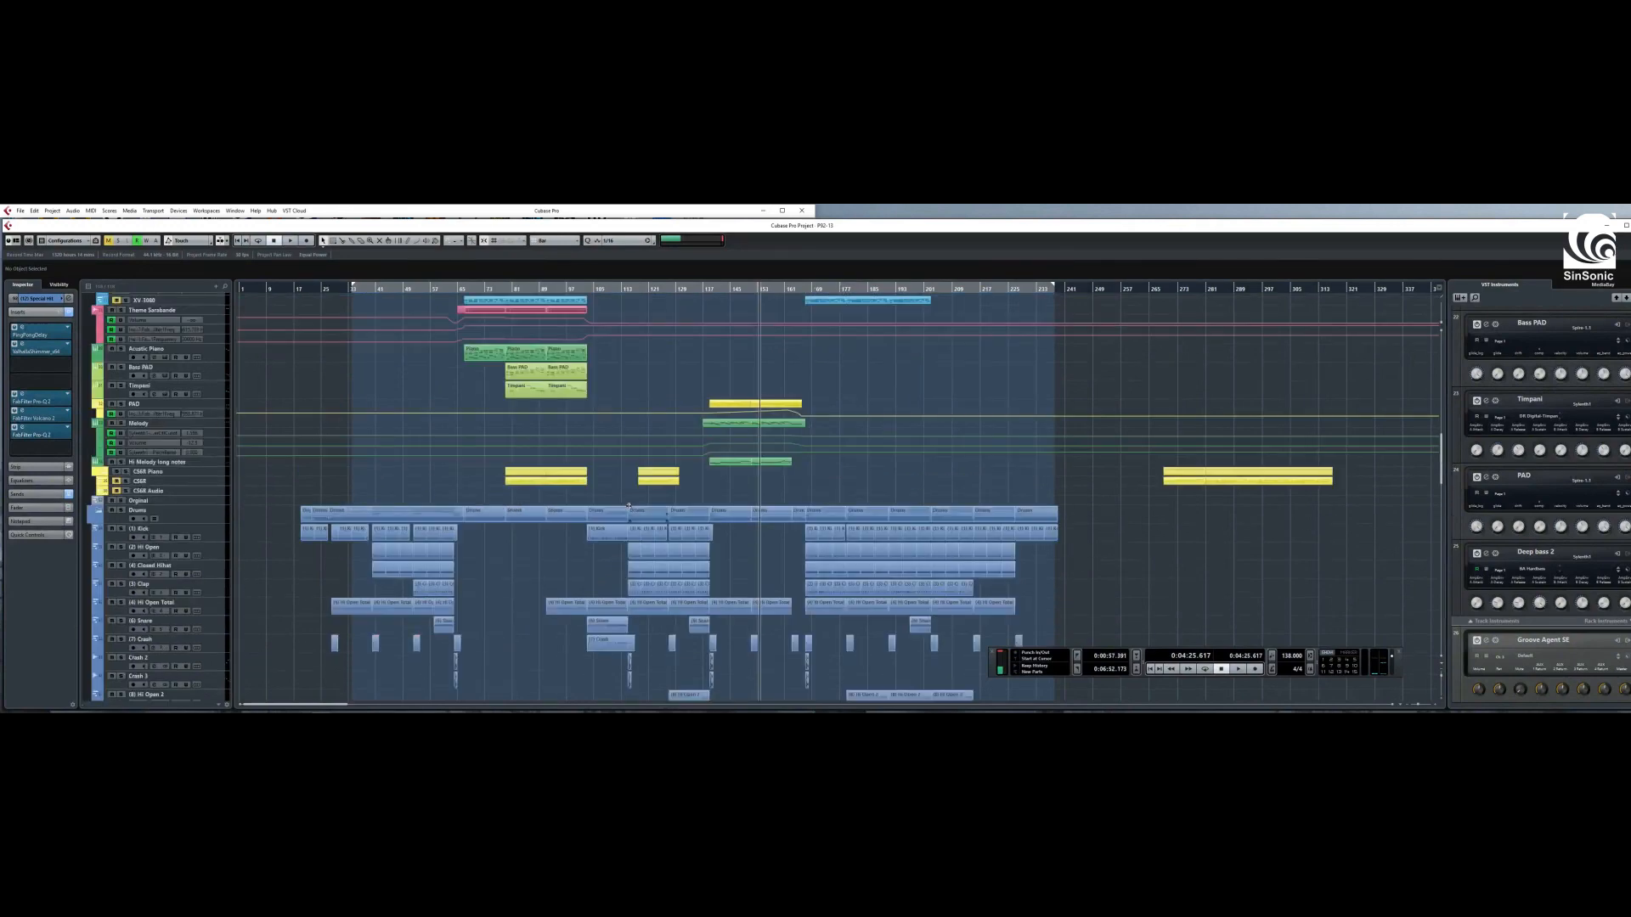
scroll(630, 507, down, 6)
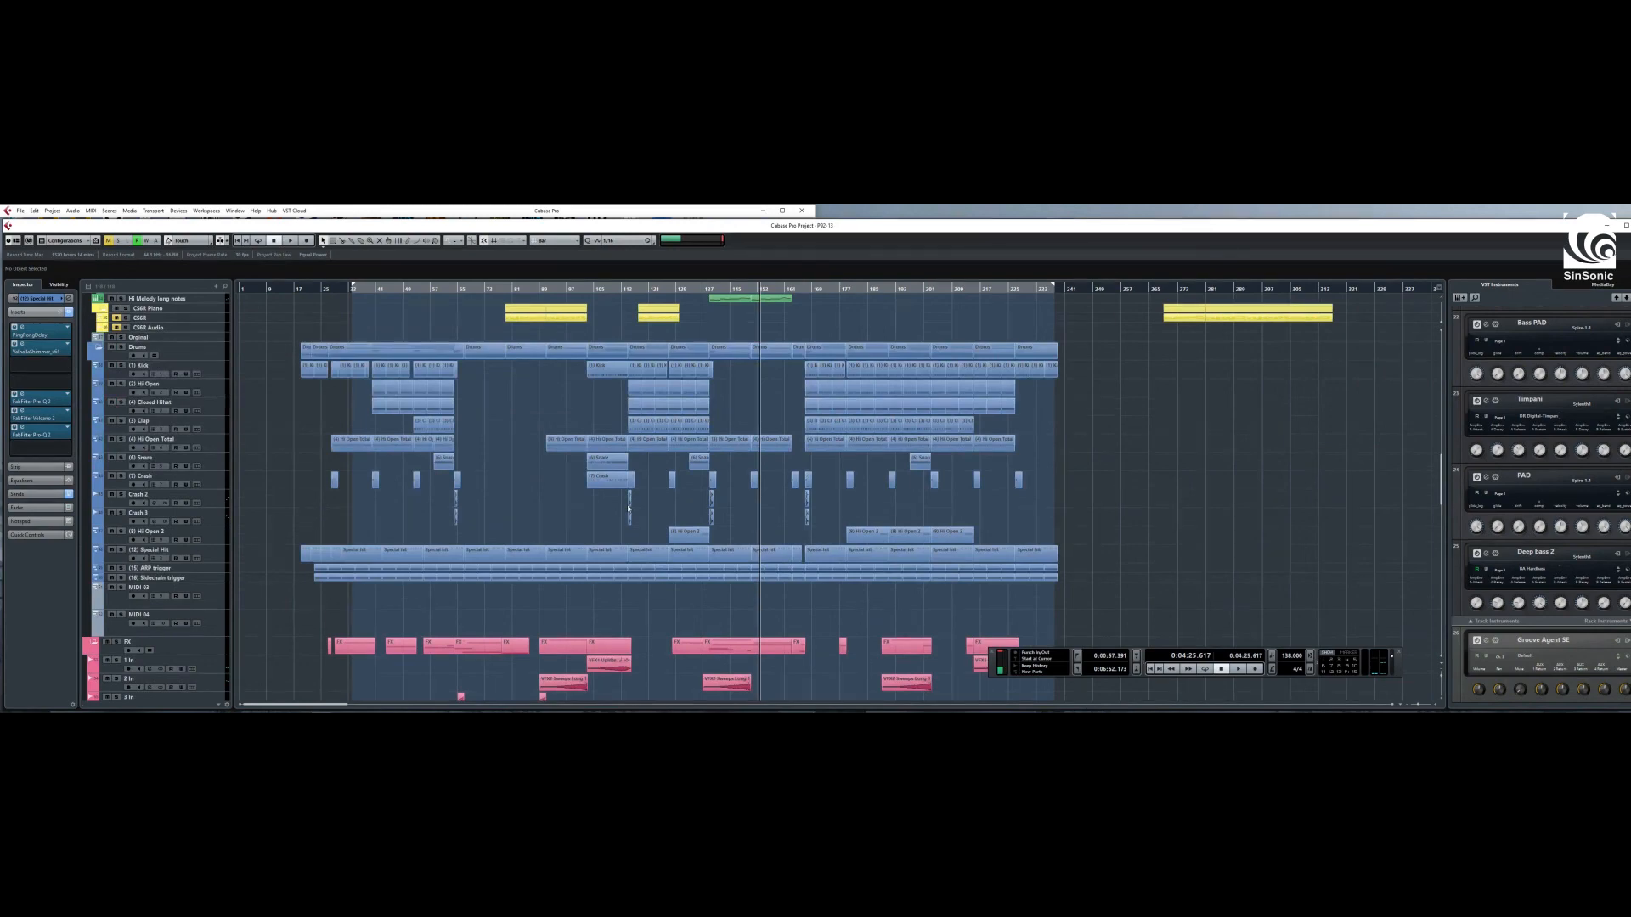